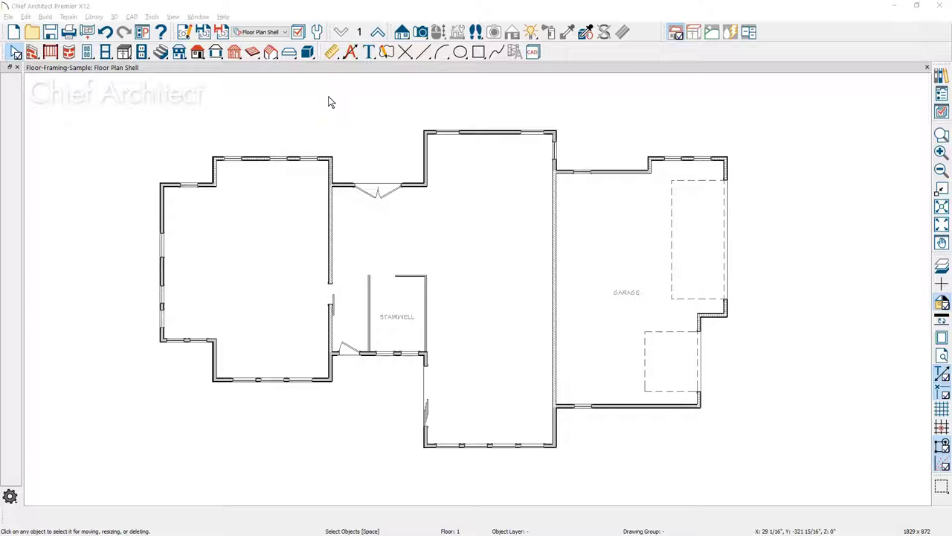
Review the floor structure layers and joist structure types in the 1st Floor defaults without changing them.
click(318, 33)
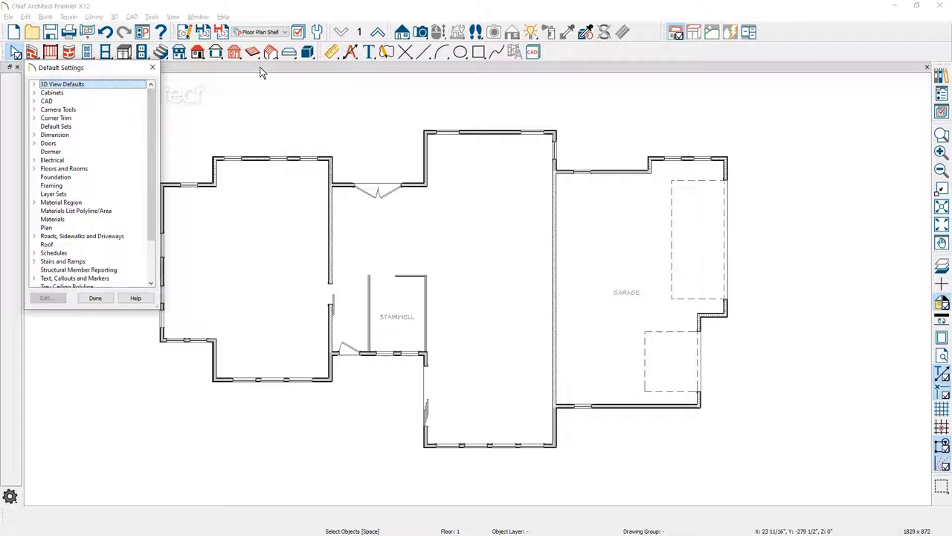
click(34, 169)
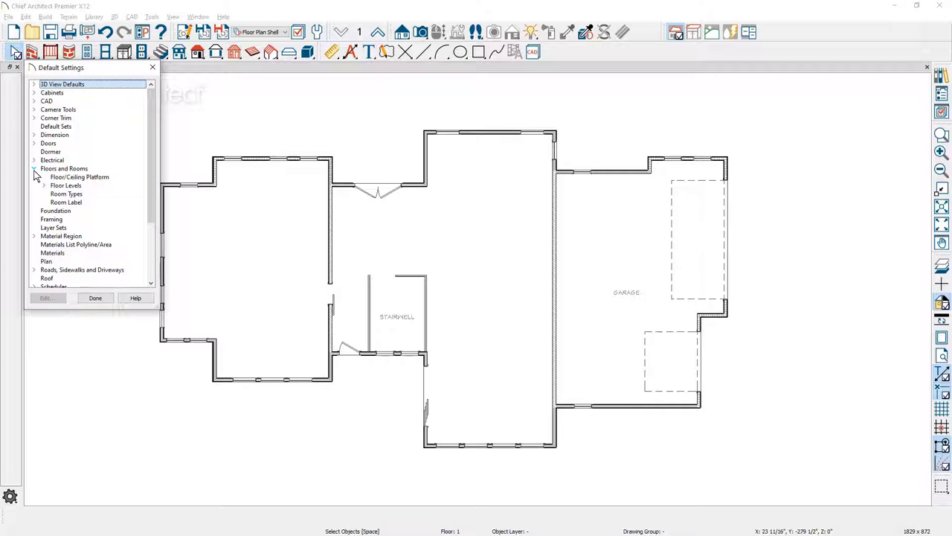
click(43, 186)
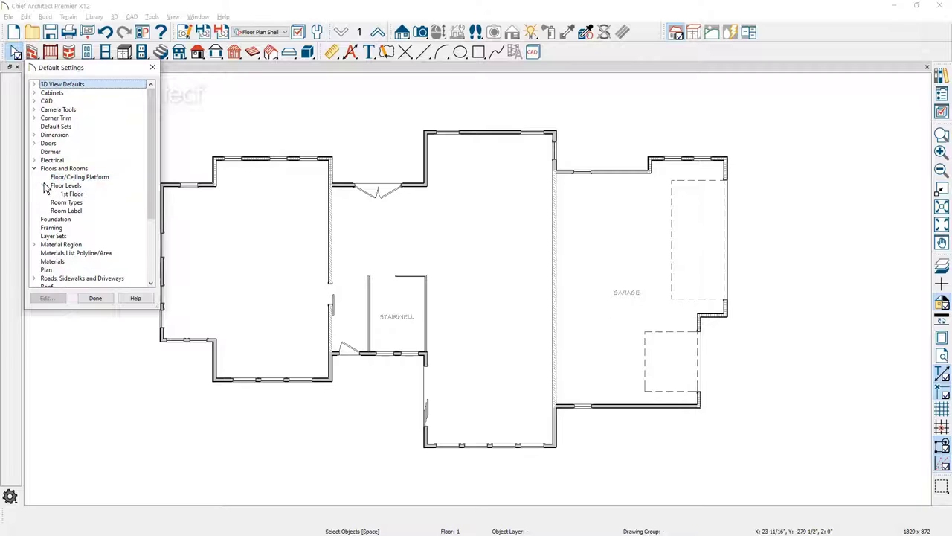
double_click(86, 193)
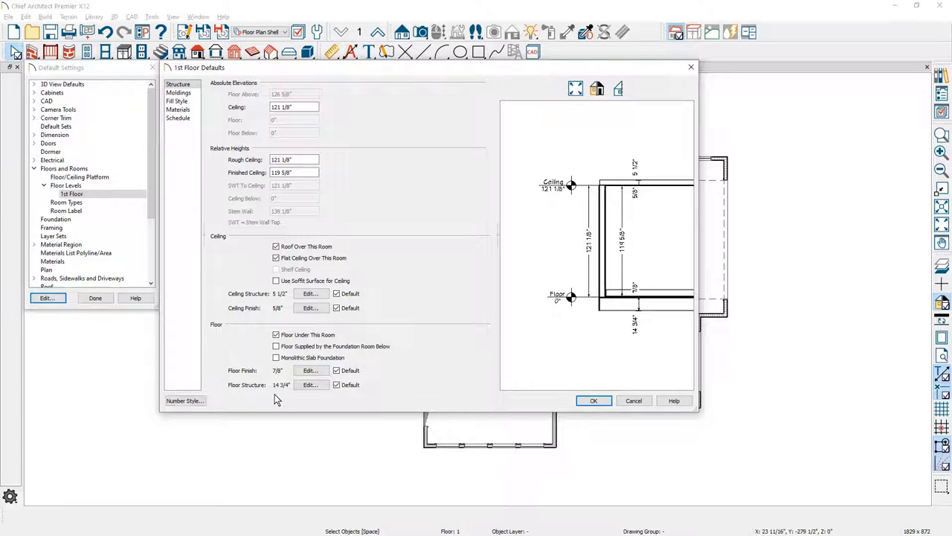
click(325, 389)
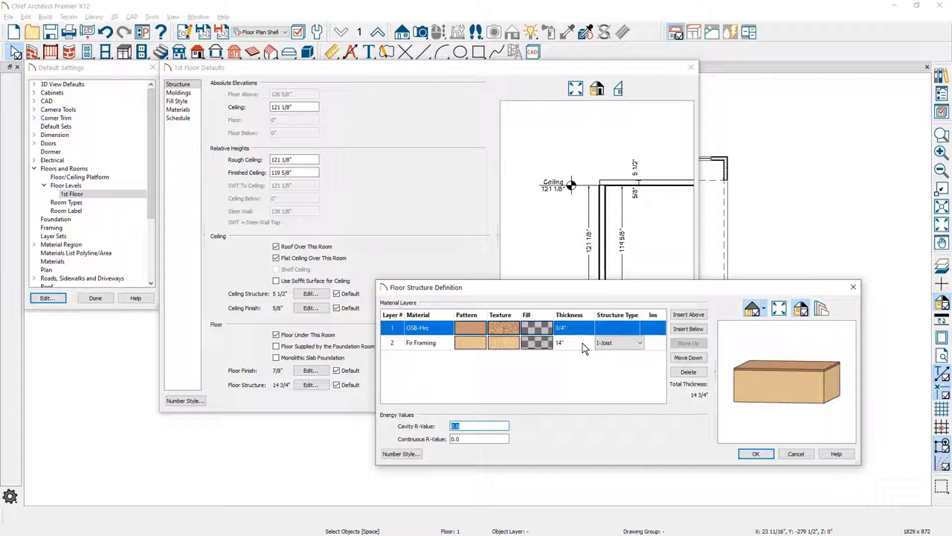
click(640, 344)
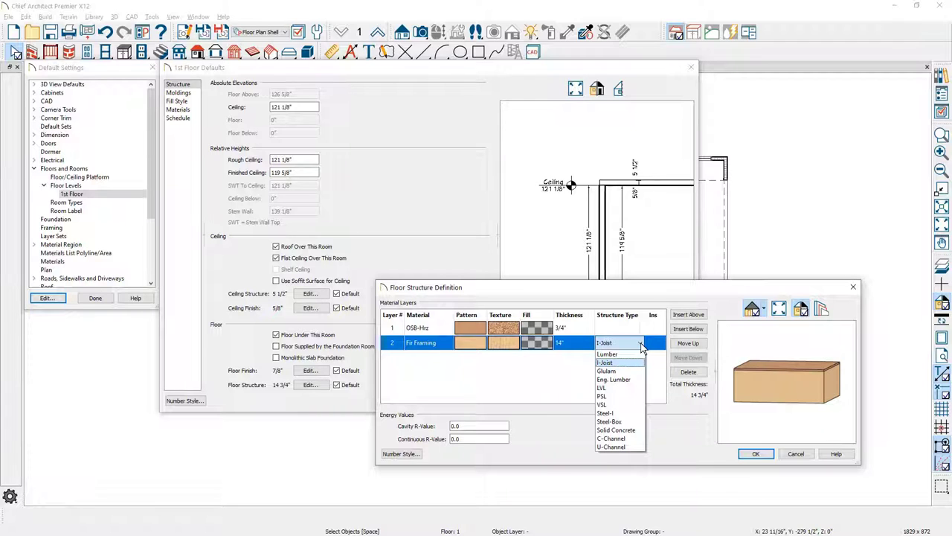
click(792, 453)
click(793, 454)
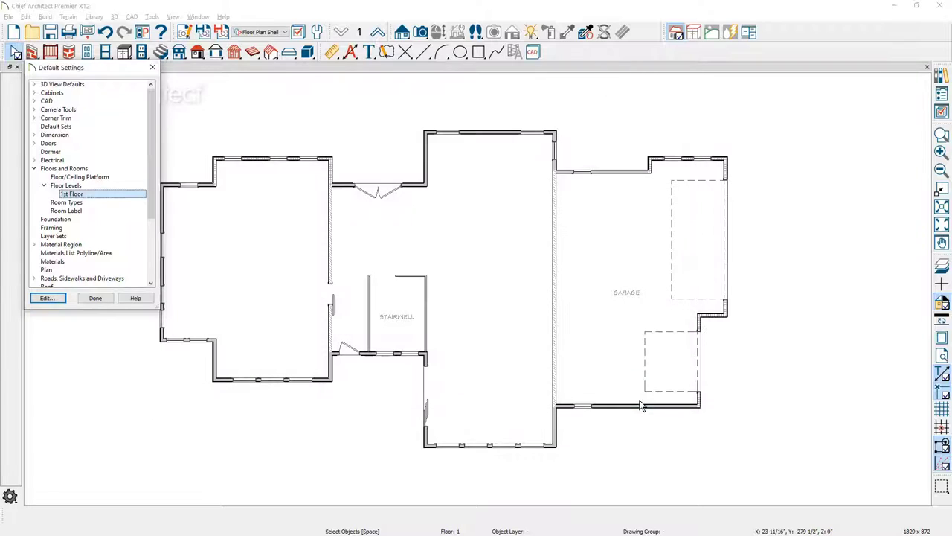
click(88, 299)
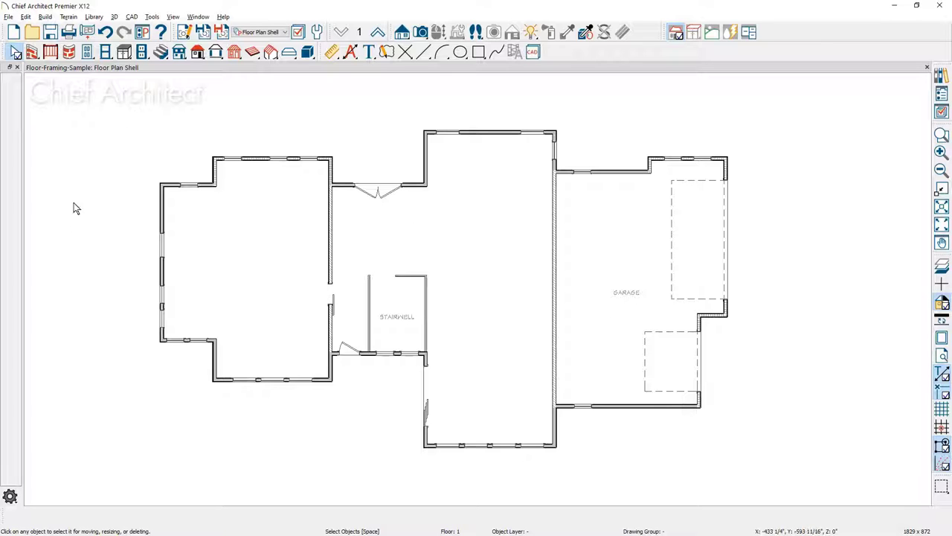
Build a foundation of walls with footings, keeping the proposed dimensions and deriving it from the 1st floor plan.
click(43, 17)
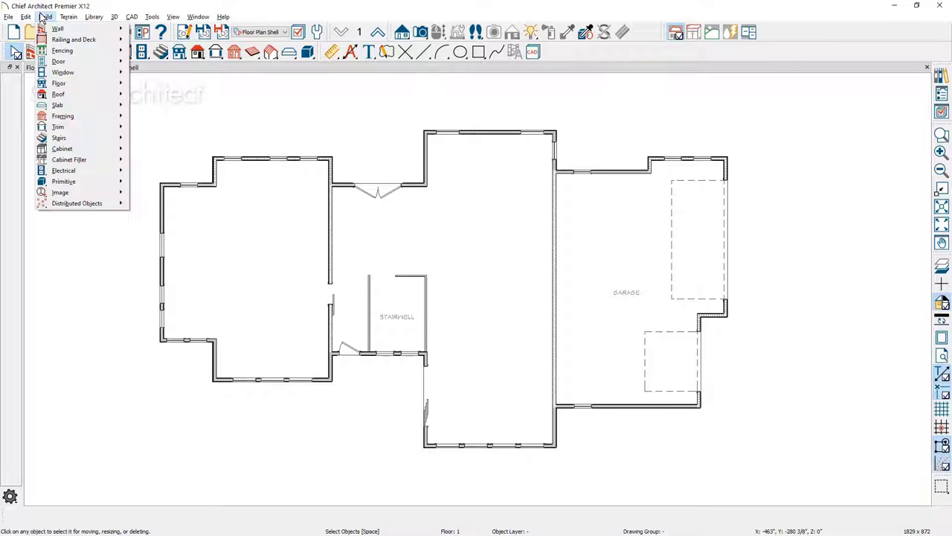
mouse_move(64, 85)
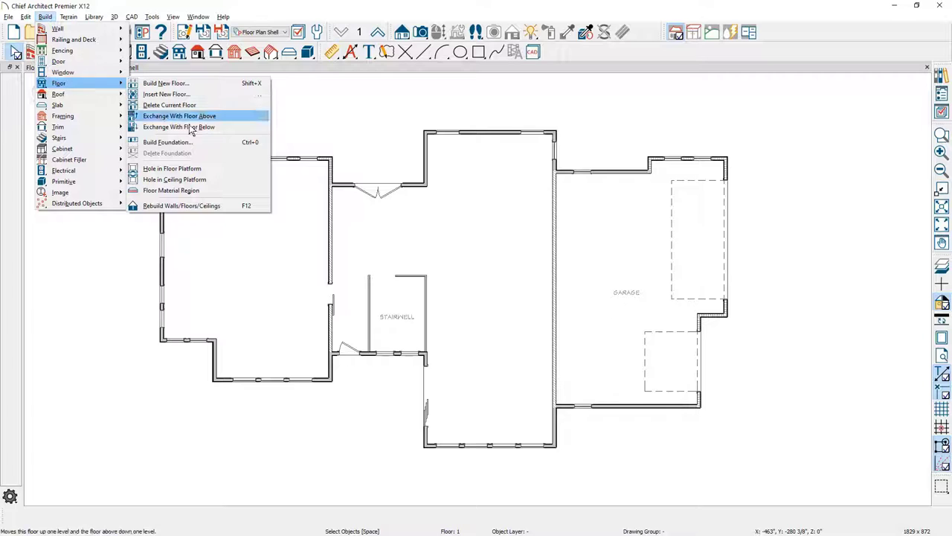
click(237, 144)
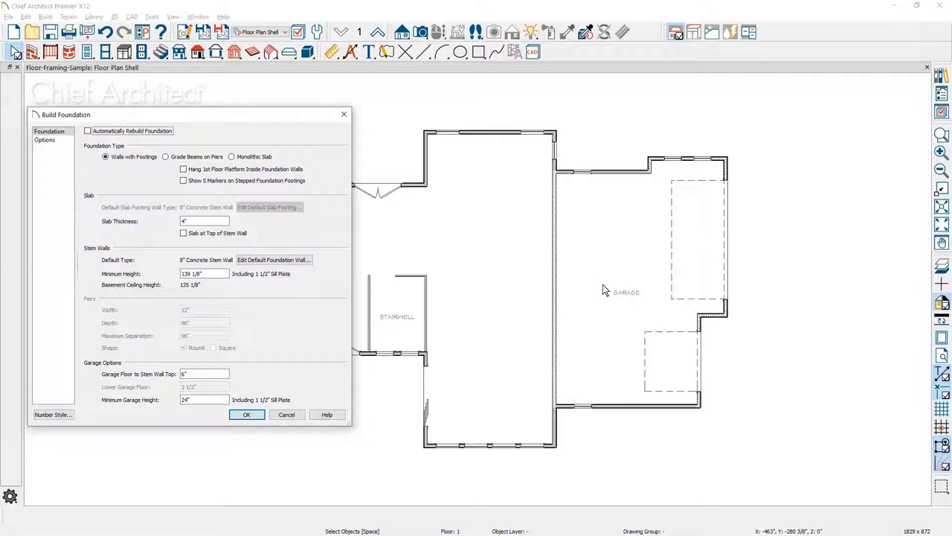
click(193, 374)
click(262, 261)
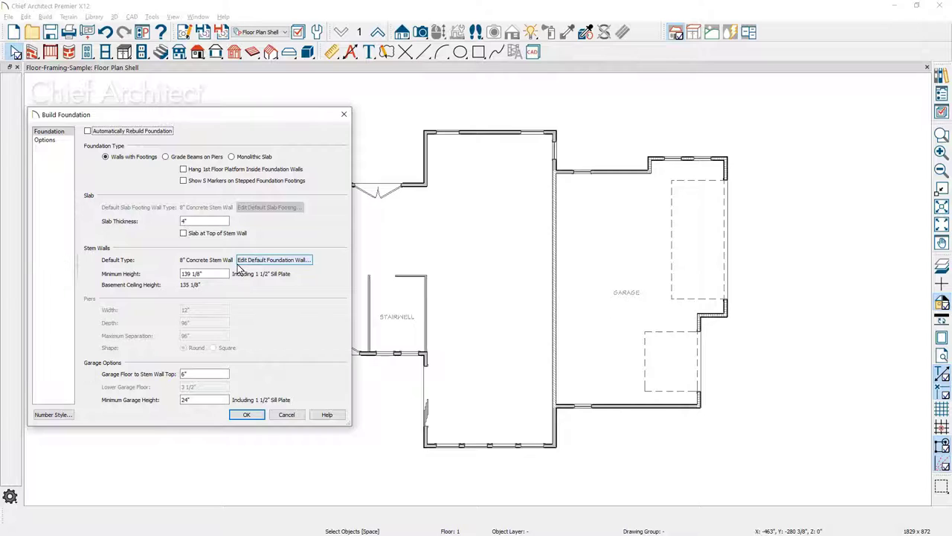
click(245, 414)
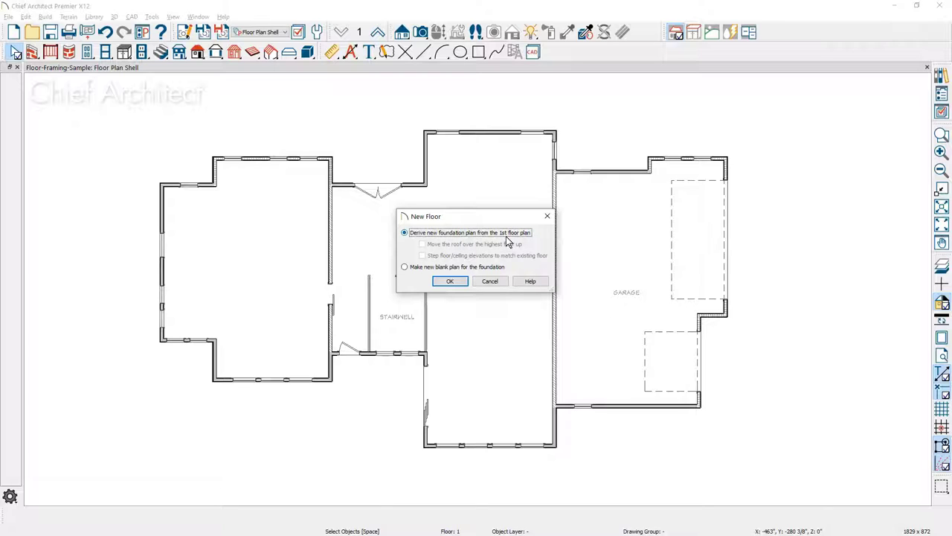
click(450, 281)
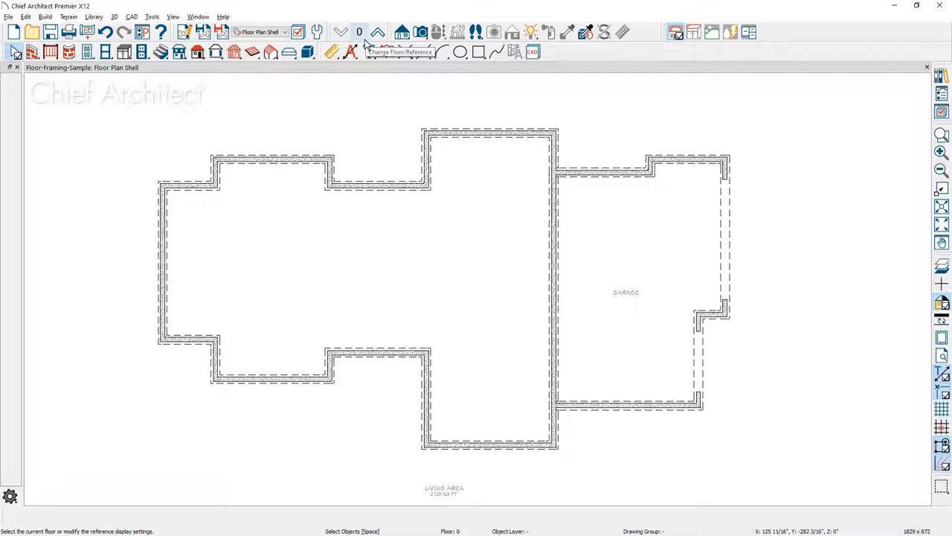
Create a perspective floor overview of the foundation level.
click(422, 33)
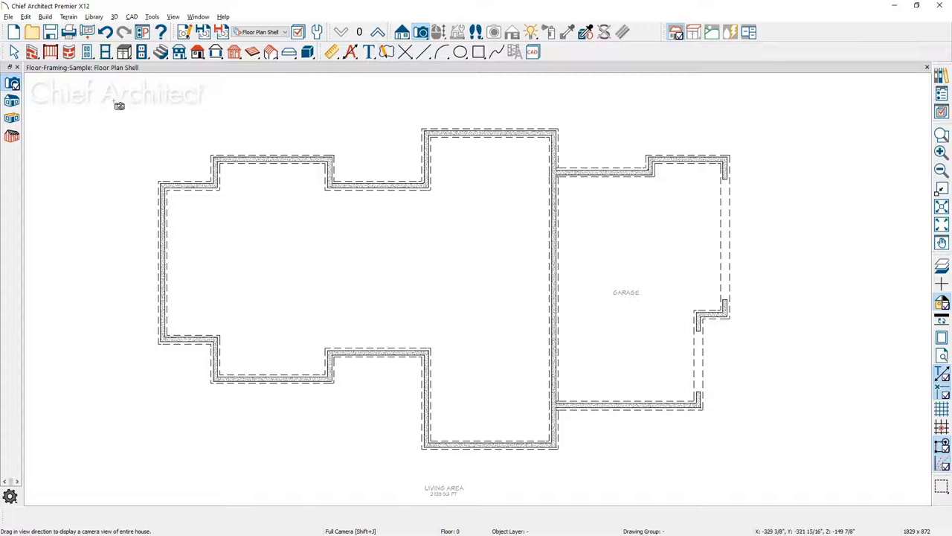
click(12, 119)
drag(290, 246, 336, 281)
scroll(430, 267, up, 4)
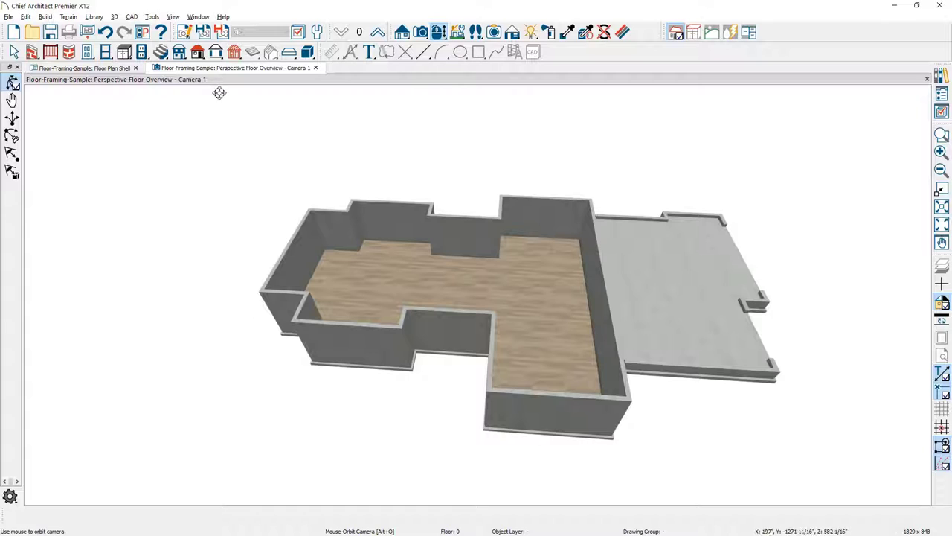
Check the subfloor structure for Floor 1 and turn on automatic floor and ceiling framing, then inspect the joists in 3D.
click(45, 17)
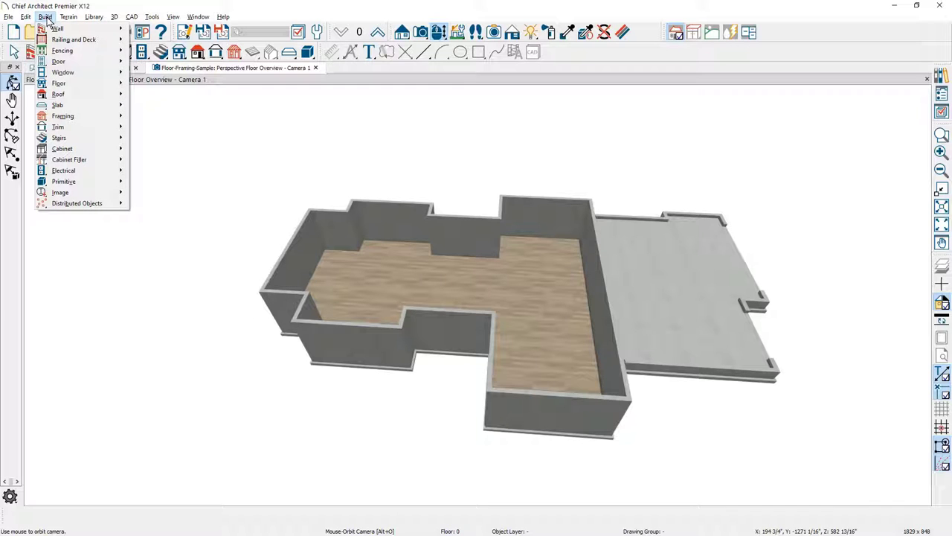
mouse_move(89, 113)
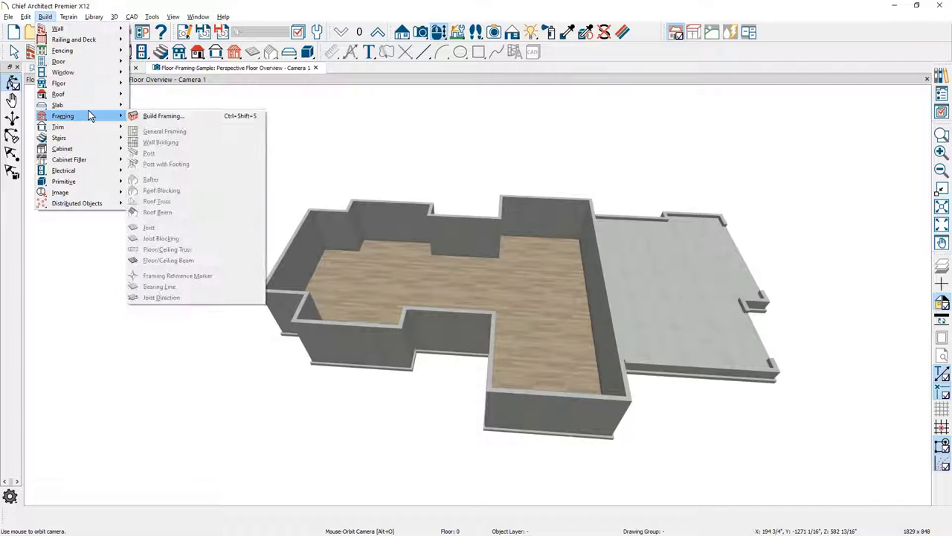
click(193, 117)
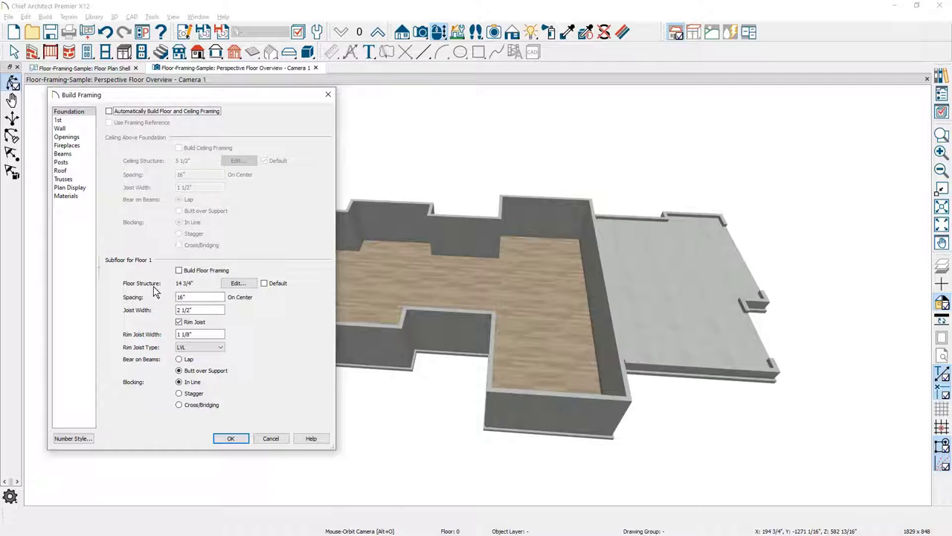
click(235, 284)
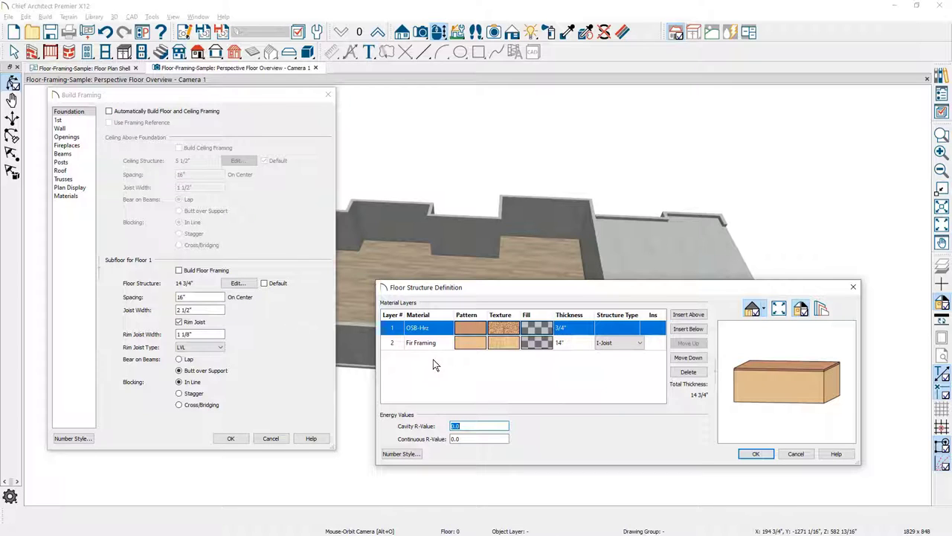
click(755, 453)
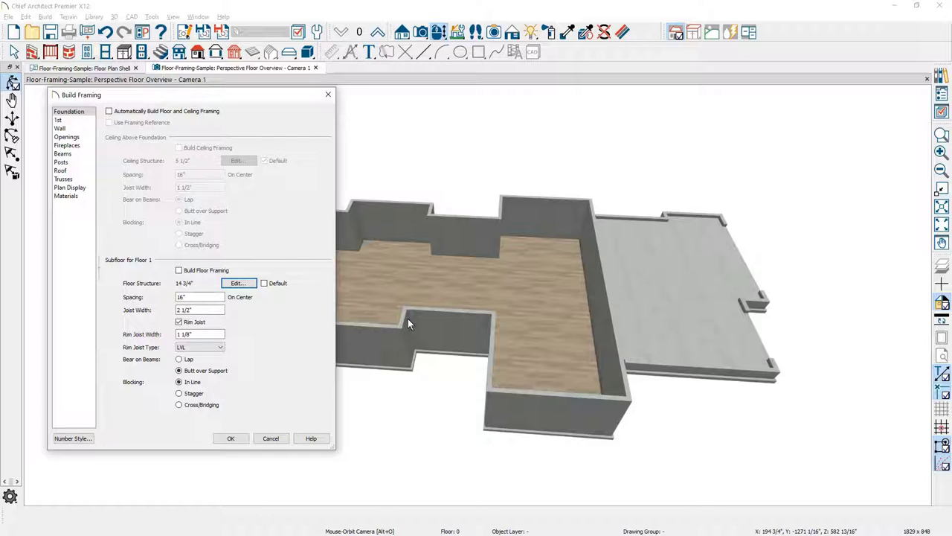
click(109, 112)
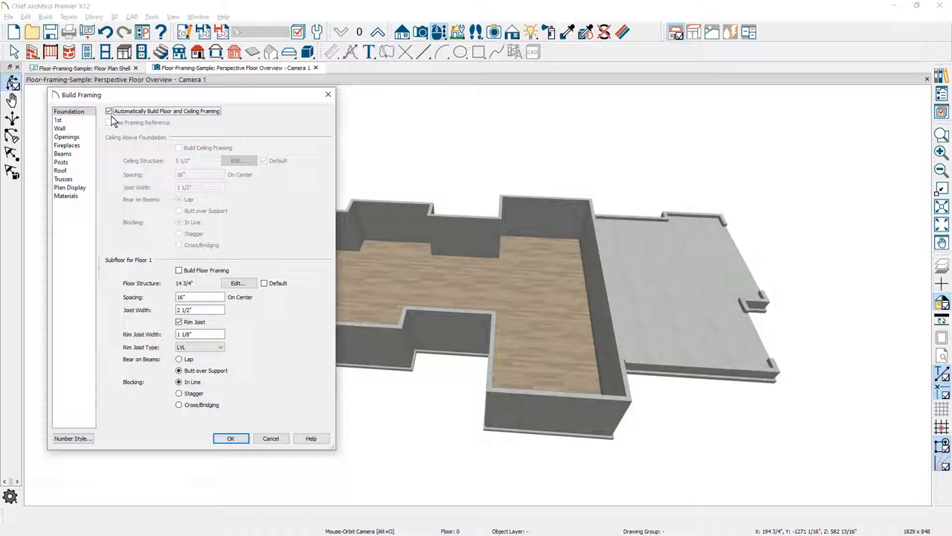
click(231, 438)
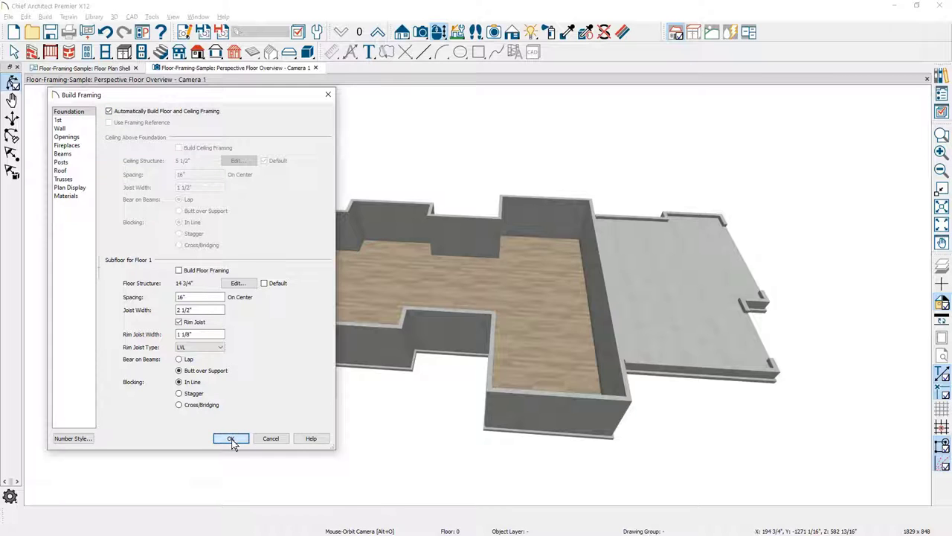
drag(234, 430, 335, 394)
scroll(343, 372, up, 3)
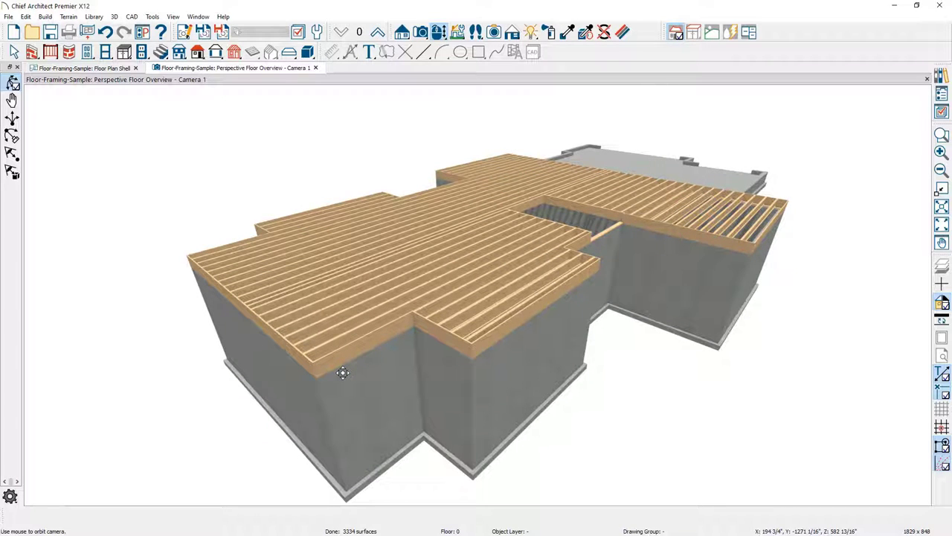
drag(342, 372, 244, 395)
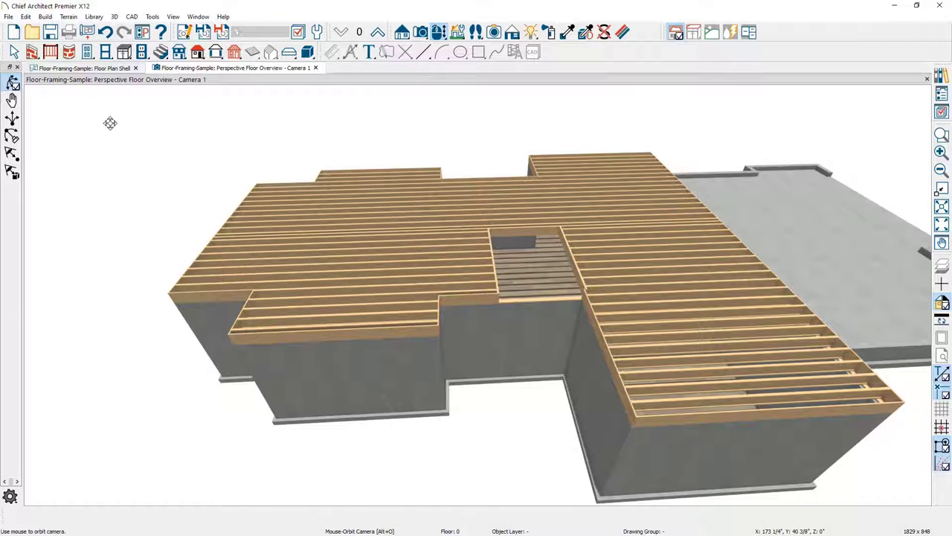
Return to the floor plan and switch its plan view to Framing Floor.
click(105, 69)
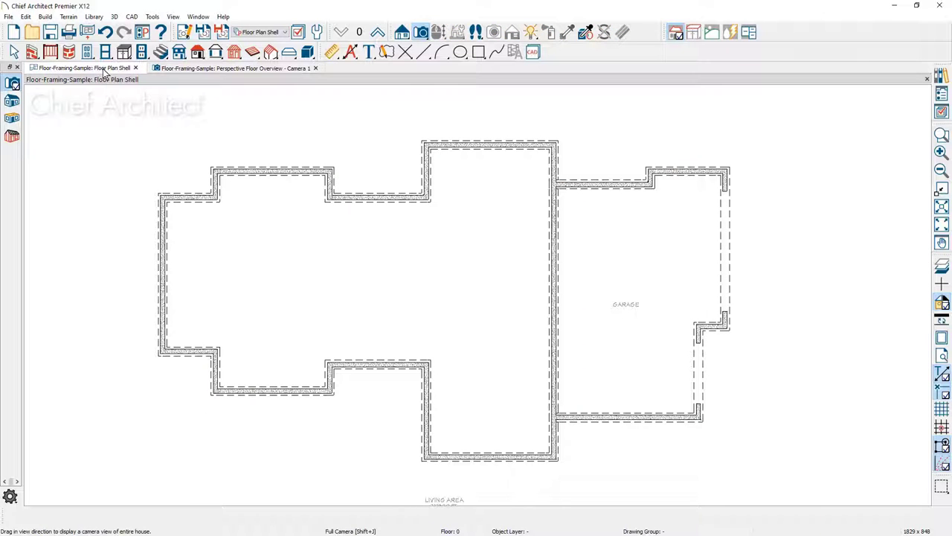
click(285, 32)
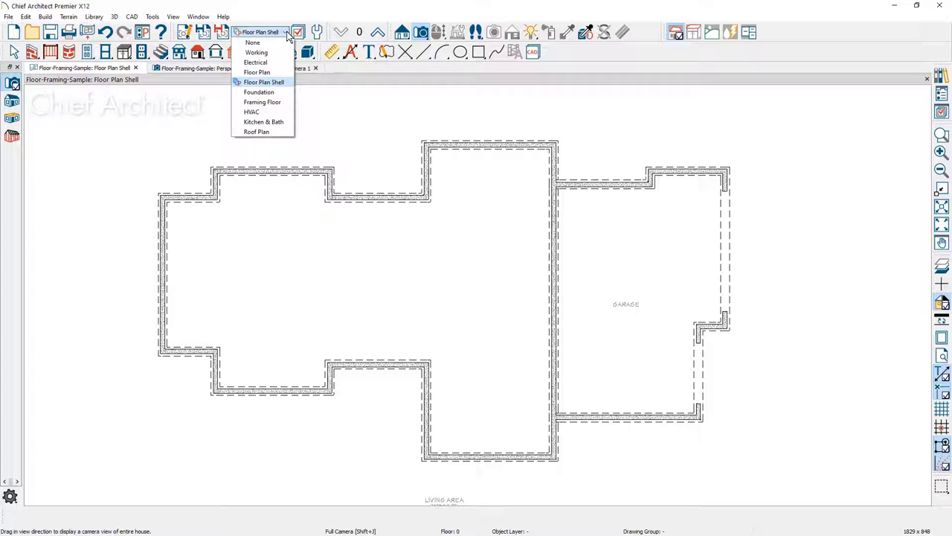
click(286, 102)
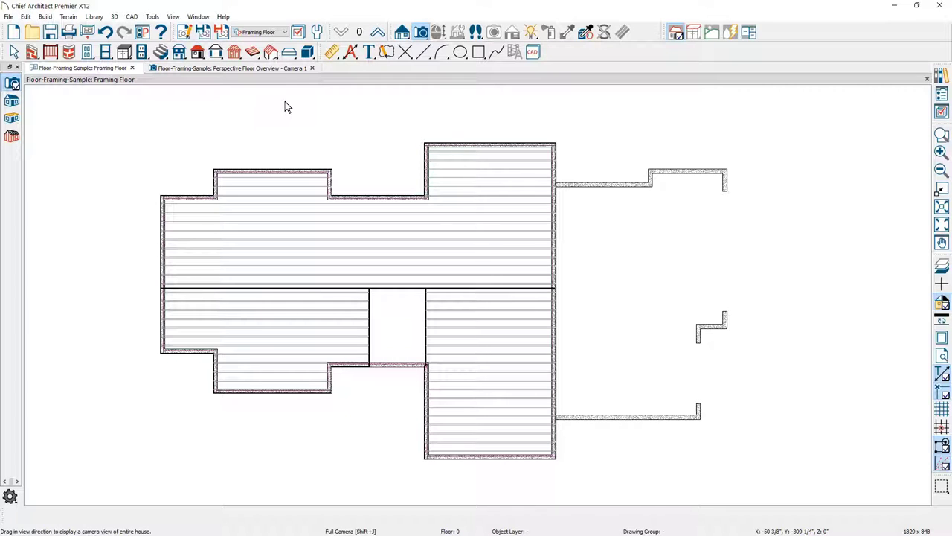
Draw a floor/ceiling beam under the joists, spanning between the foundation's inner corners on the bedroom-wing side of the stairwell opening.
click(254, 59)
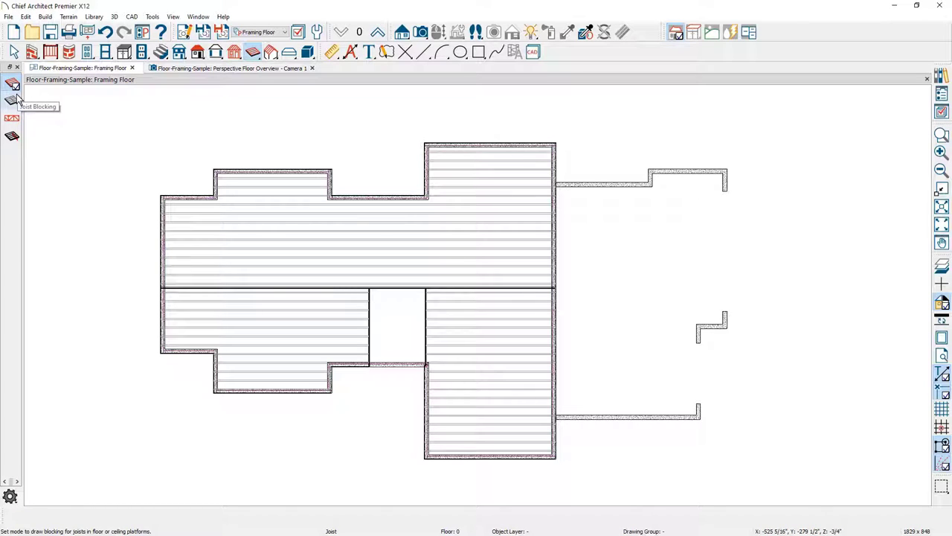
click(11, 141)
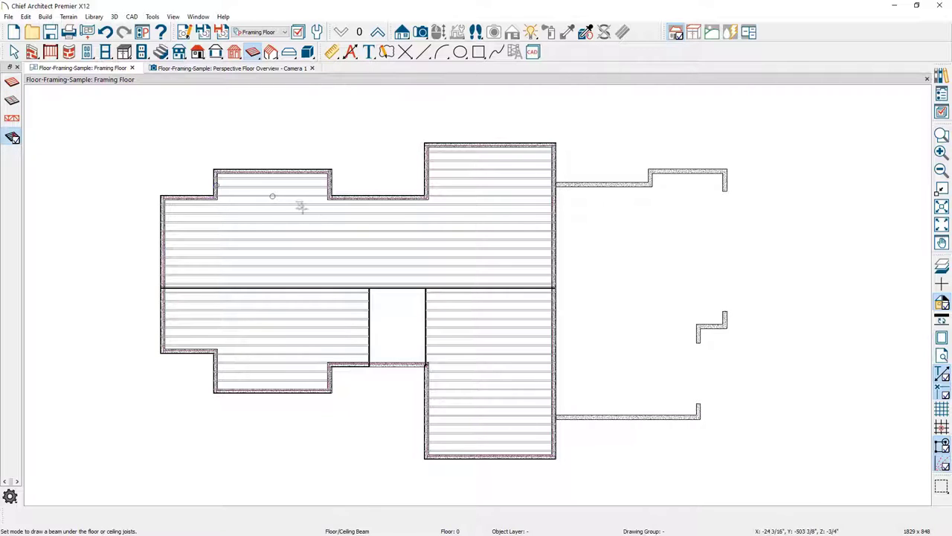
mouse_move(328, 198)
mouse_down()
mouse_move(319, 265)
mouse_move(334, 312)
mouse_move(330, 365)
mouse_up()
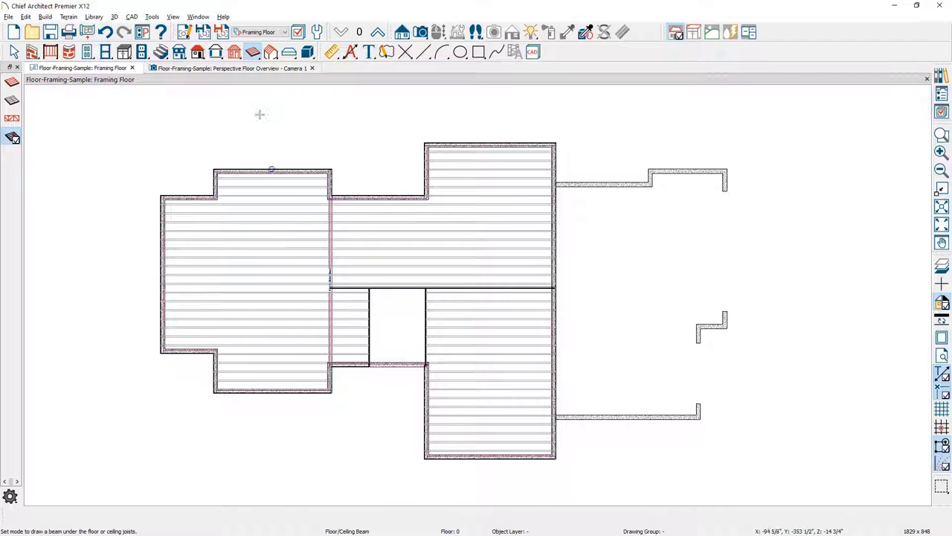
Inspect the new beam and the joists above it in the perspective floor overview.
click(258, 69)
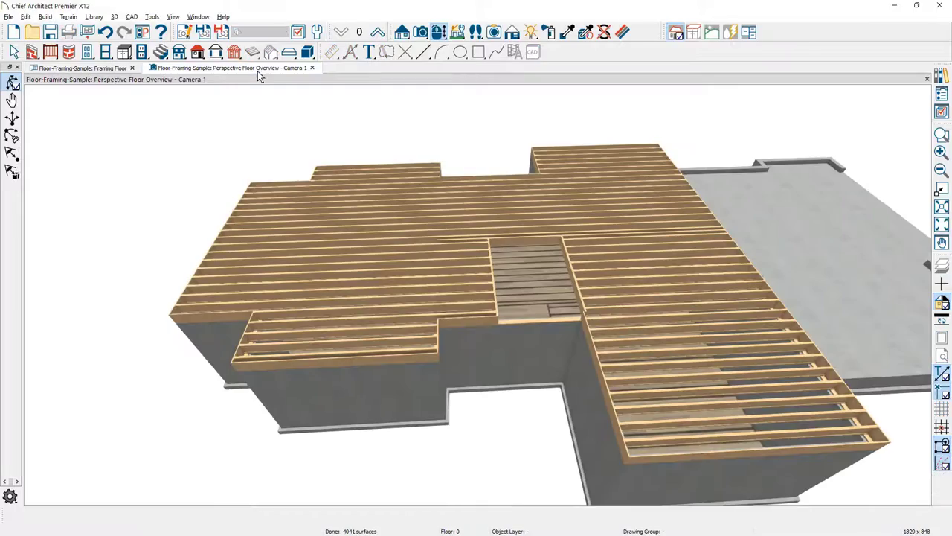
drag(357, 295, 519, 259)
scroll(504, 227, up, 3)
scroll(503, 226, down, 3)
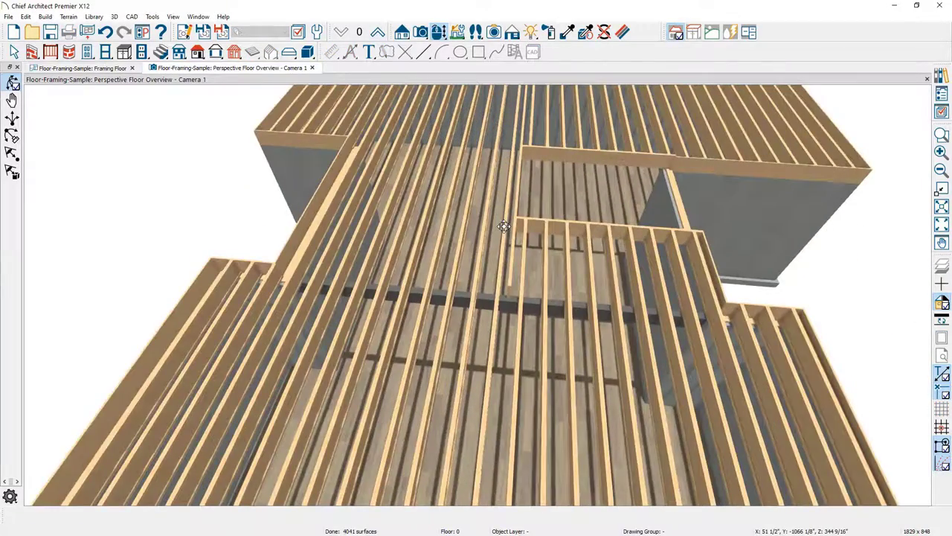
scroll(508, 246, up, 4)
scroll(509, 253, down, 3)
scroll(510, 253, up, 3)
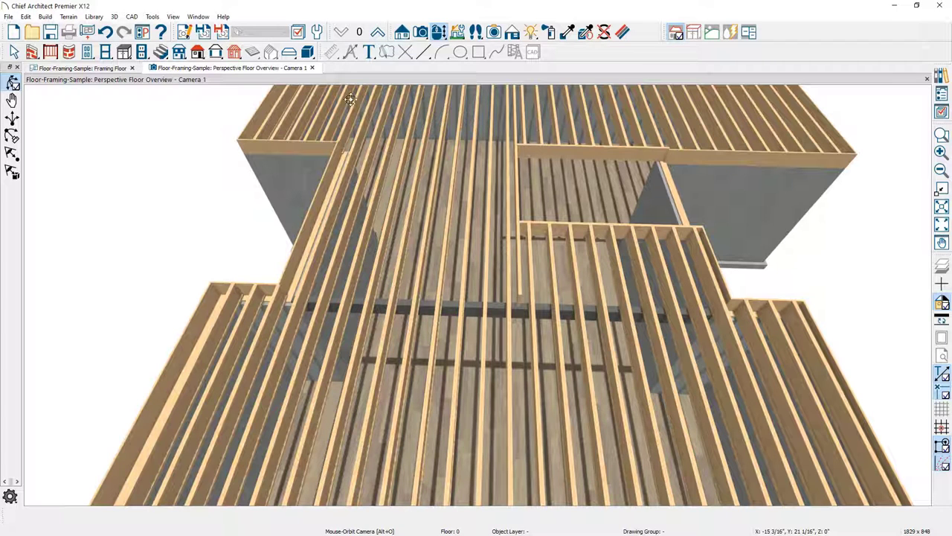
Review the beam placement and exterior alignment options in the framing defaults, leaving them as they are.
click(318, 35)
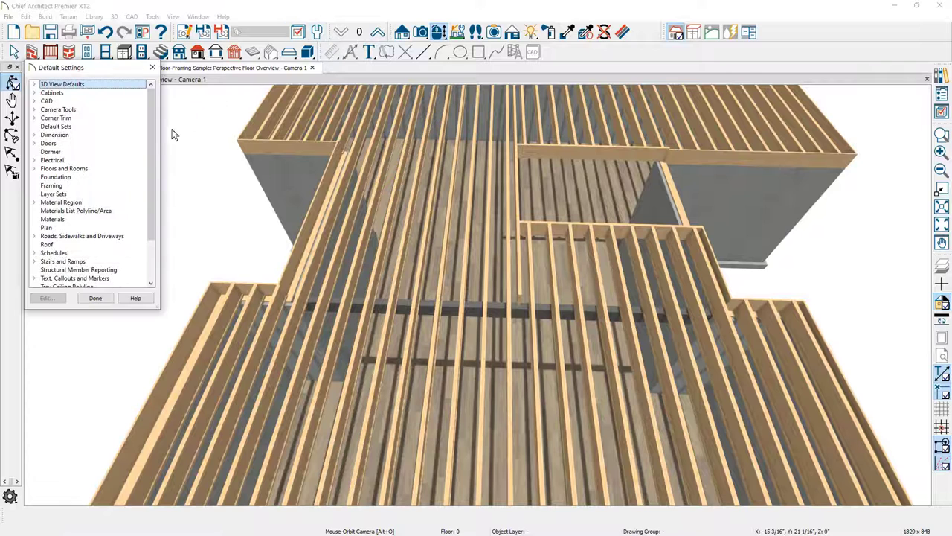
double_click(95, 185)
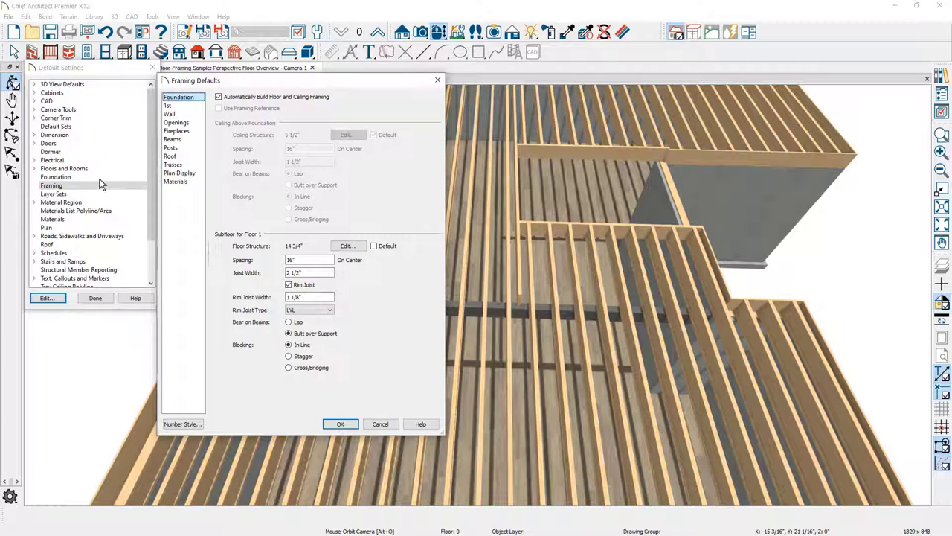
click(186, 142)
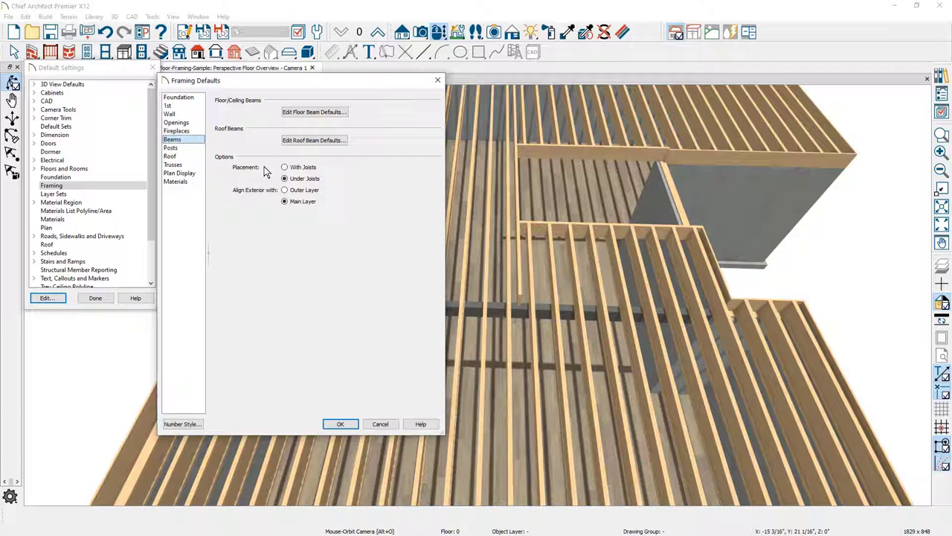
click(389, 426)
click(106, 299)
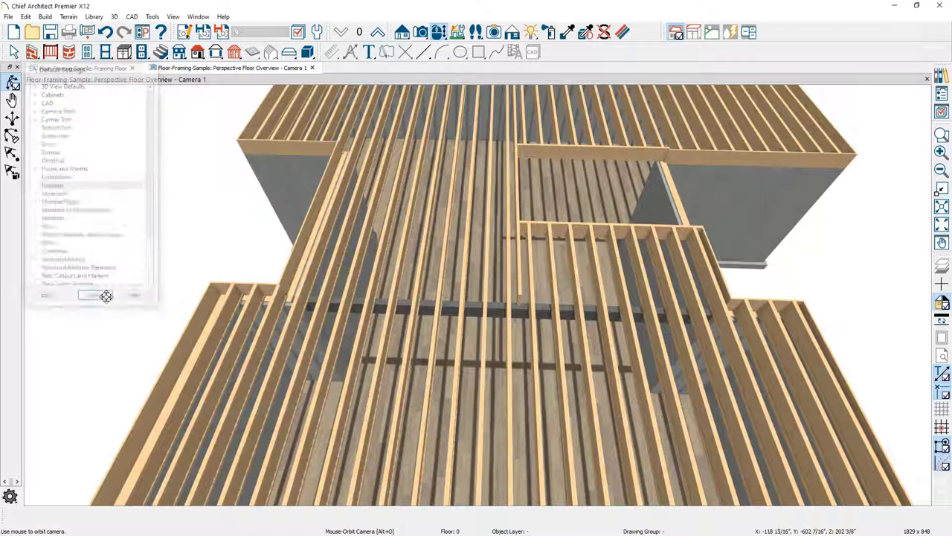
Review the depth, width and type in the specification of the floor beam under the joists.
click(478, 311)
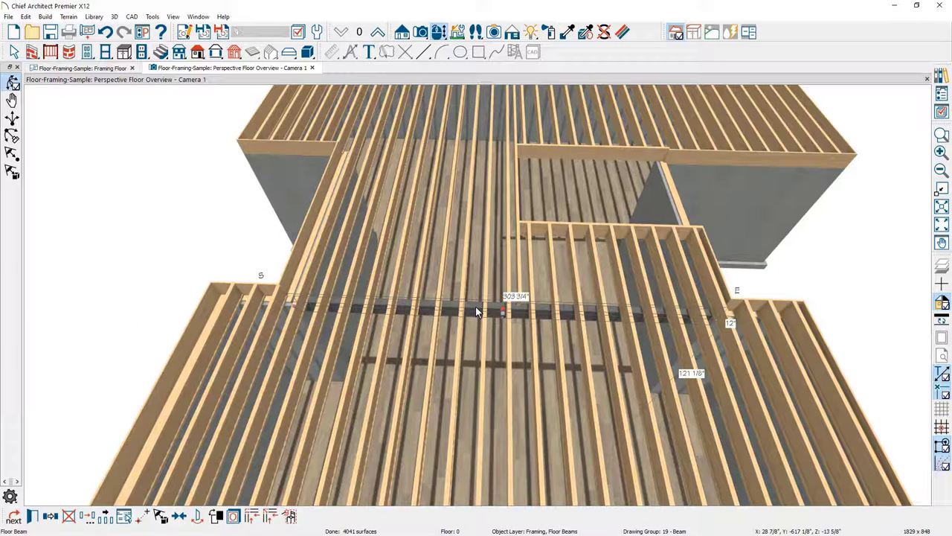
double_click(475, 306)
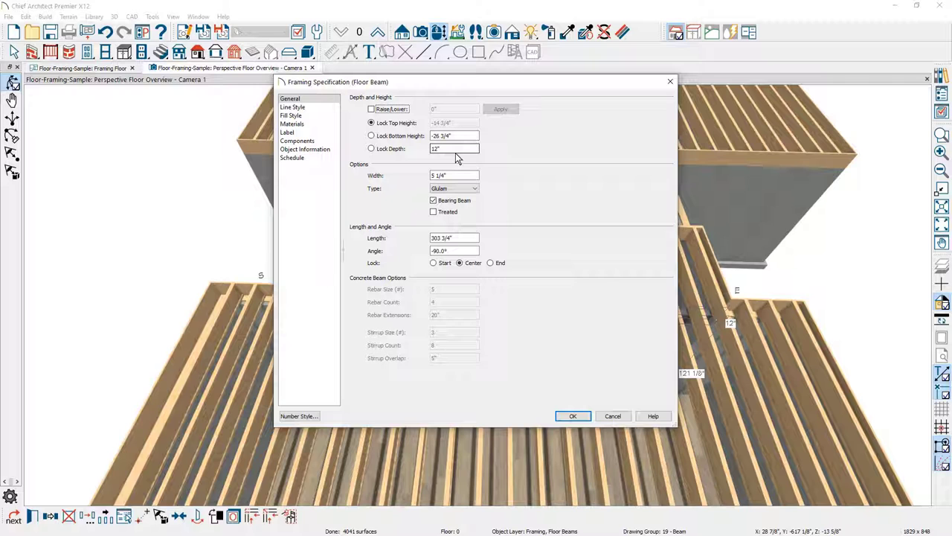
click(566, 414)
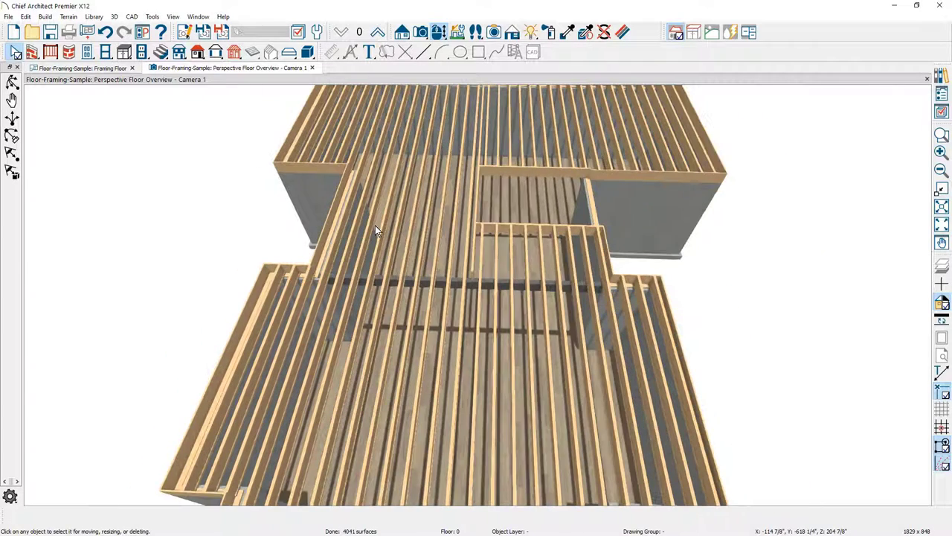
Delete every kind of framing on all floors, agreeing to turn off automatic floor and ceiling framing and automatic wall framing.
scroll(375, 226, down, 3)
middle_drag(403, 225, 257, 303)
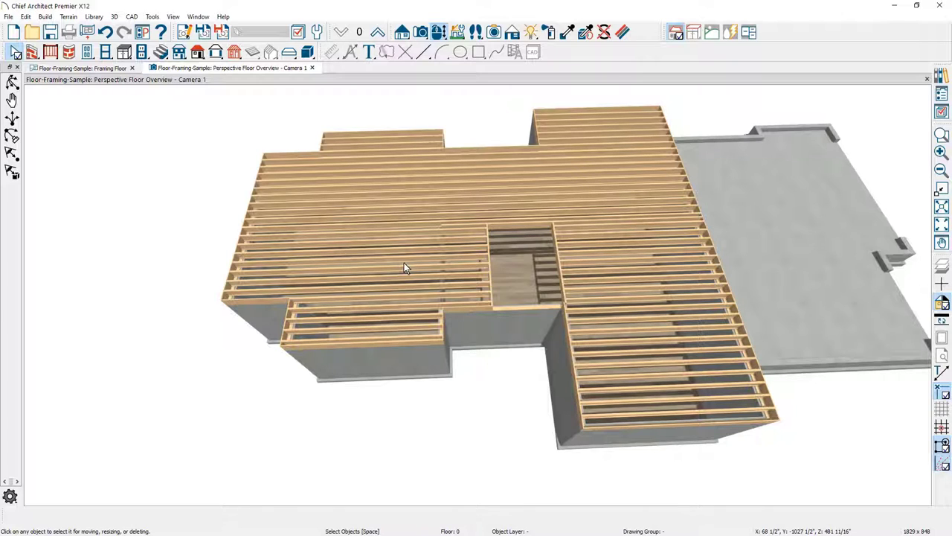
click(26, 16)
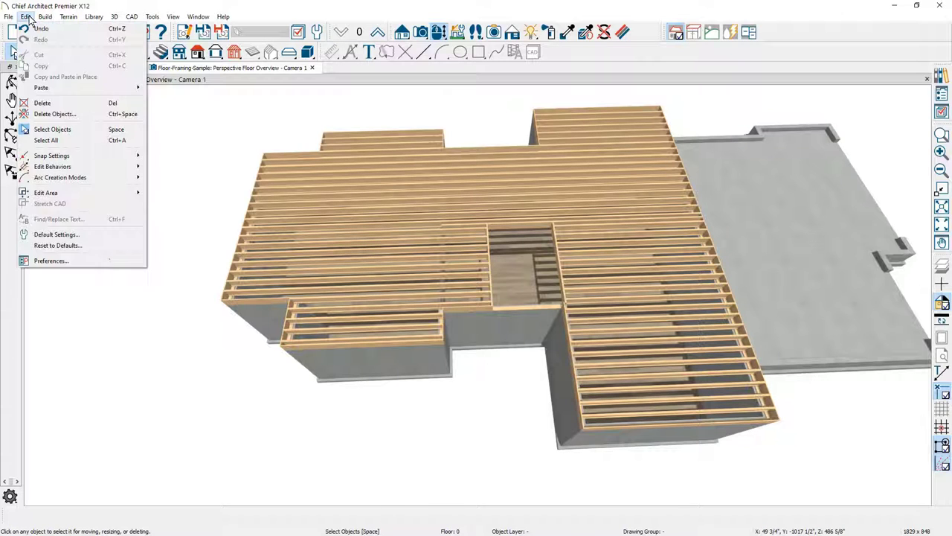
click(74, 114)
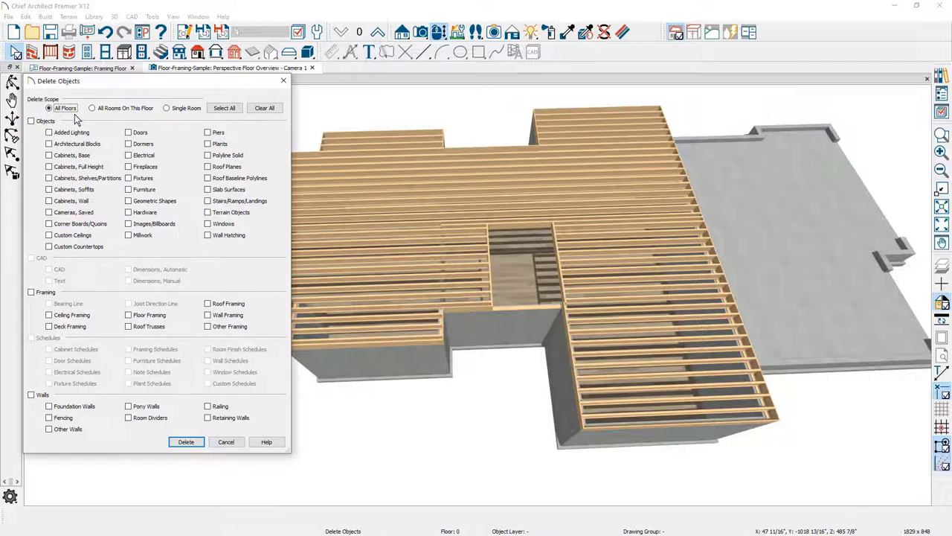
click(31, 292)
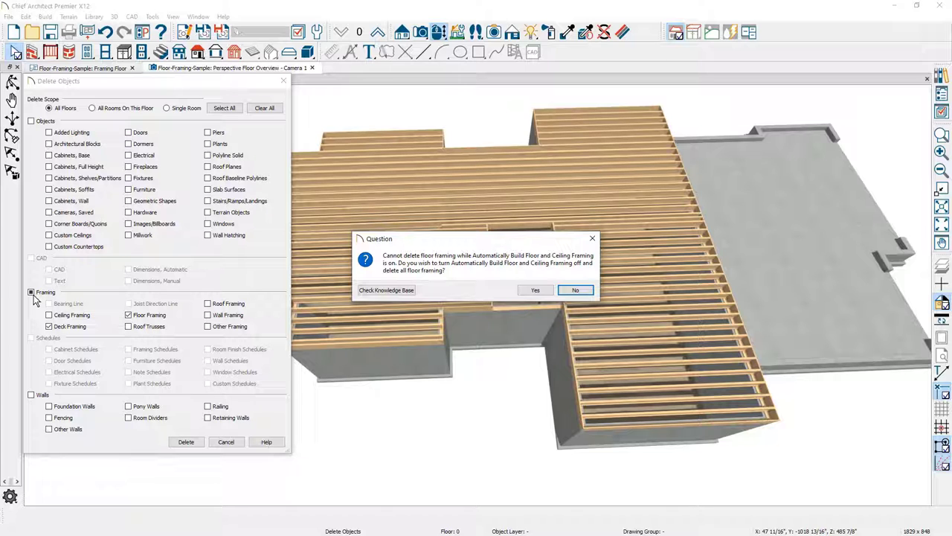
click(541, 291)
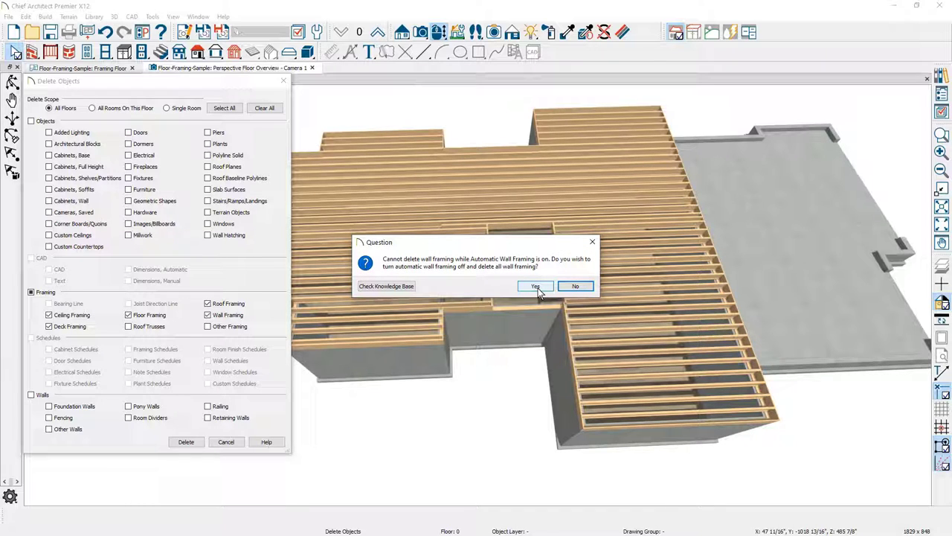
click(537, 289)
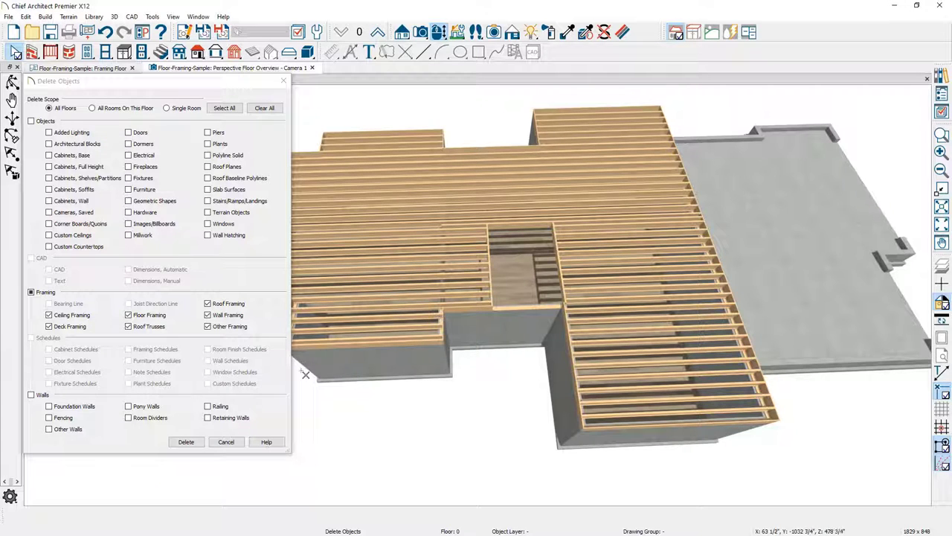
click(190, 442)
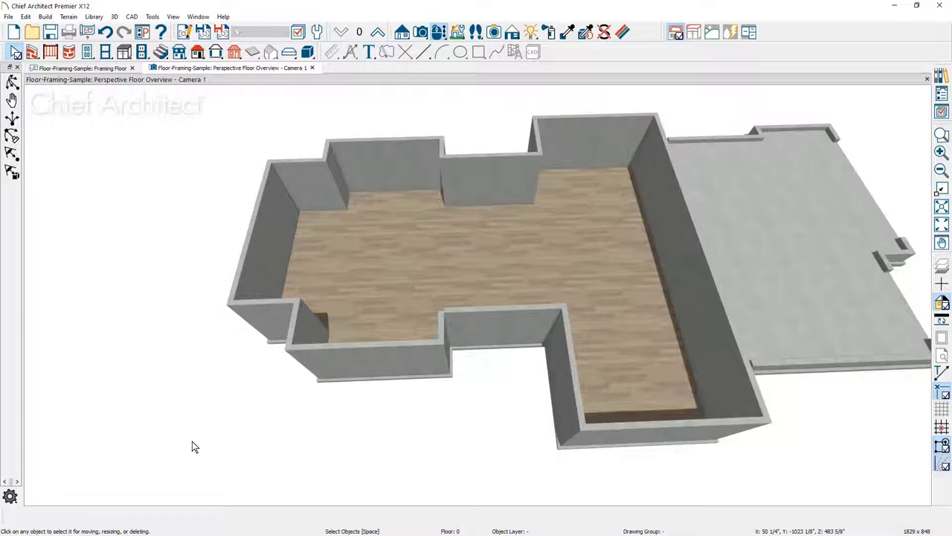
Set the outer foundation wall of the bump-out beside the entry recess to hang the floor platform above on the wall.
click(339, 370)
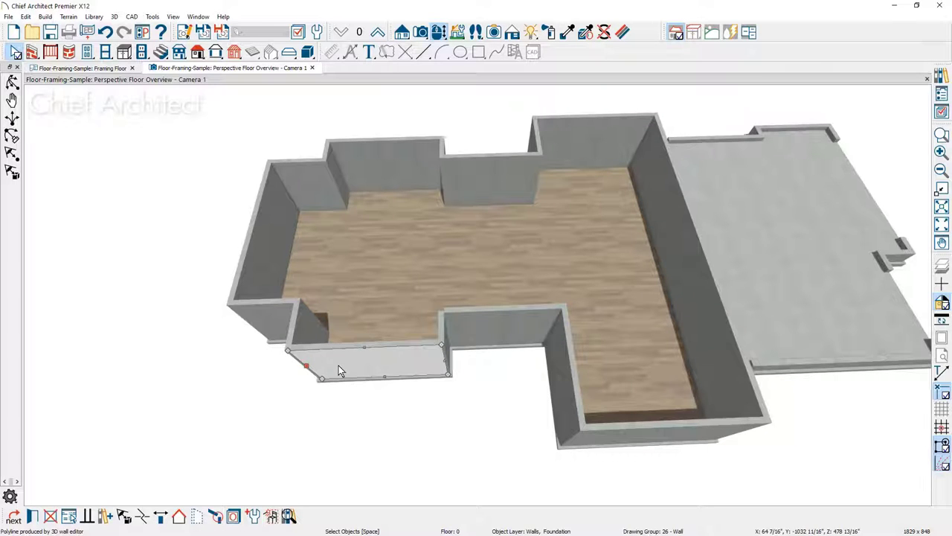
double_click(339, 369)
click(439, 90)
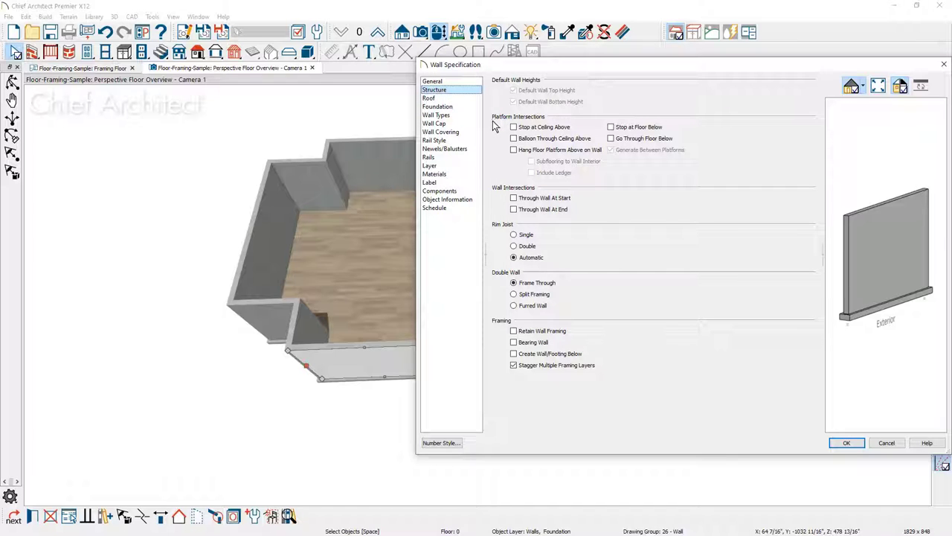
click(512, 151)
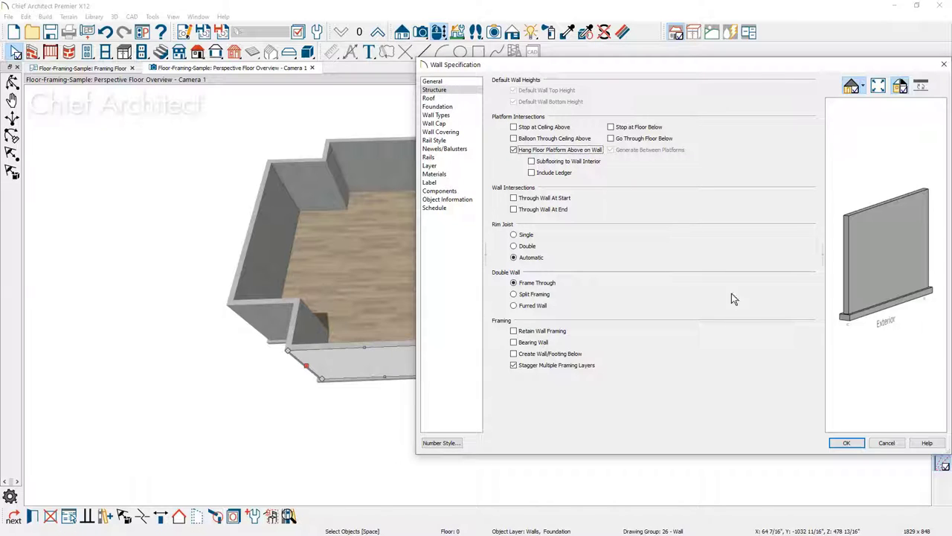
click(848, 449)
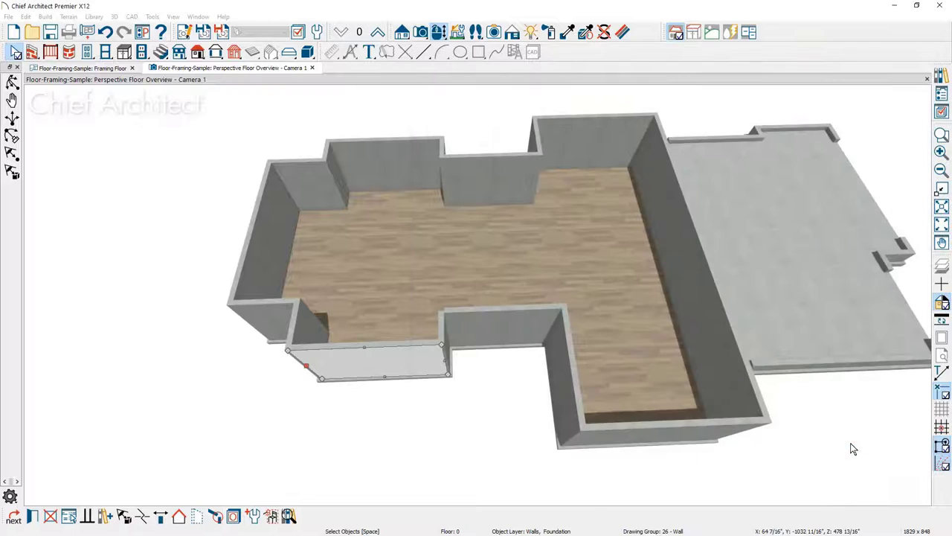
Rebuild the foundation from the 1st floor plan as walls with footings, hanging the 1st floor platform inside the foundation walls.
click(46, 16)
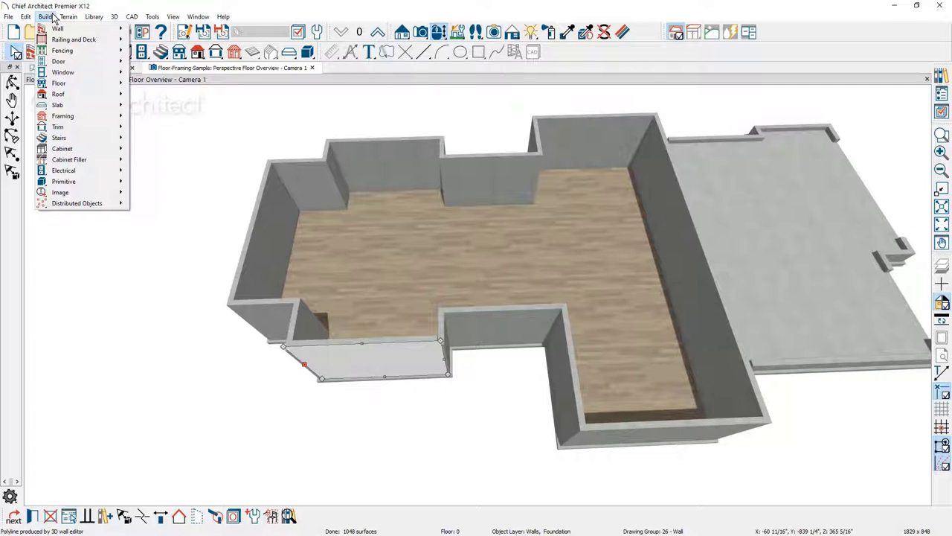
mouse_move(64, 83)
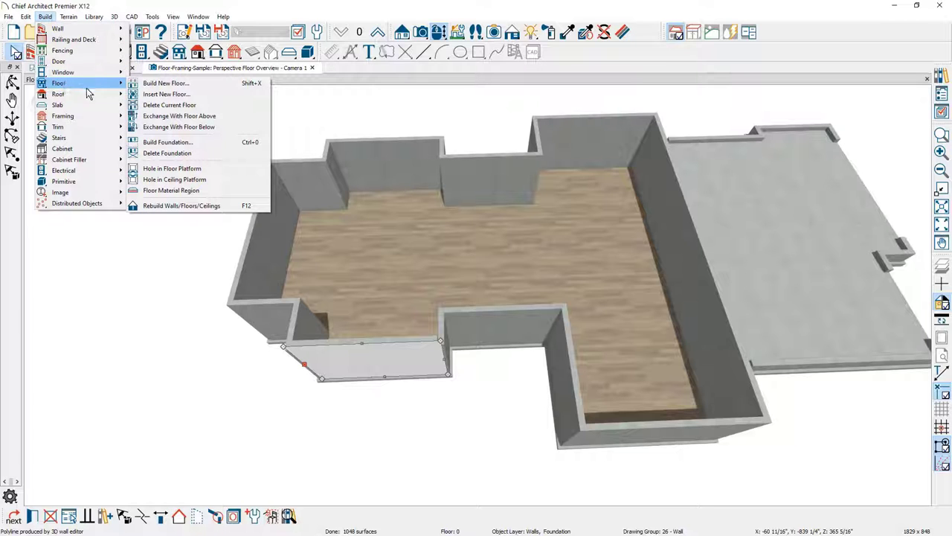
click(167, 142)
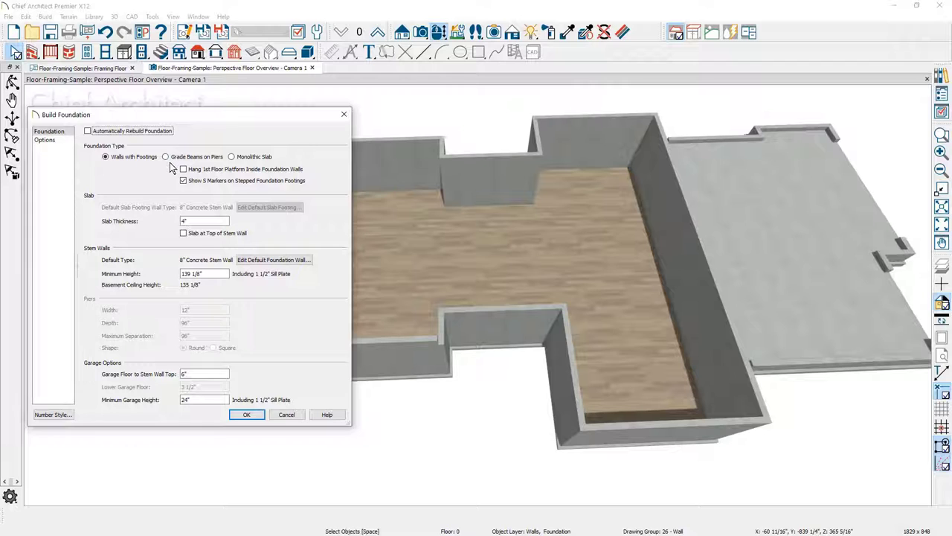
click(183, 170)
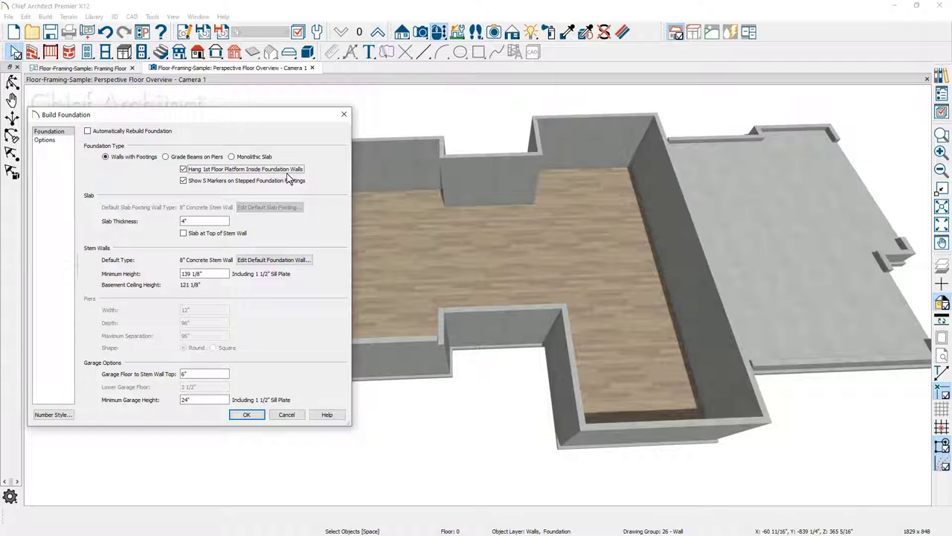
click(246, 414)
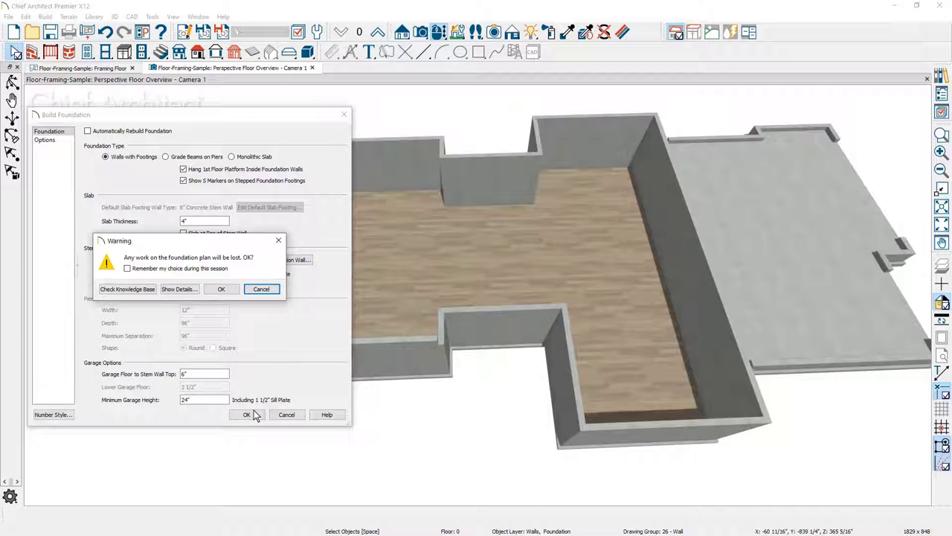
click(227, 291)
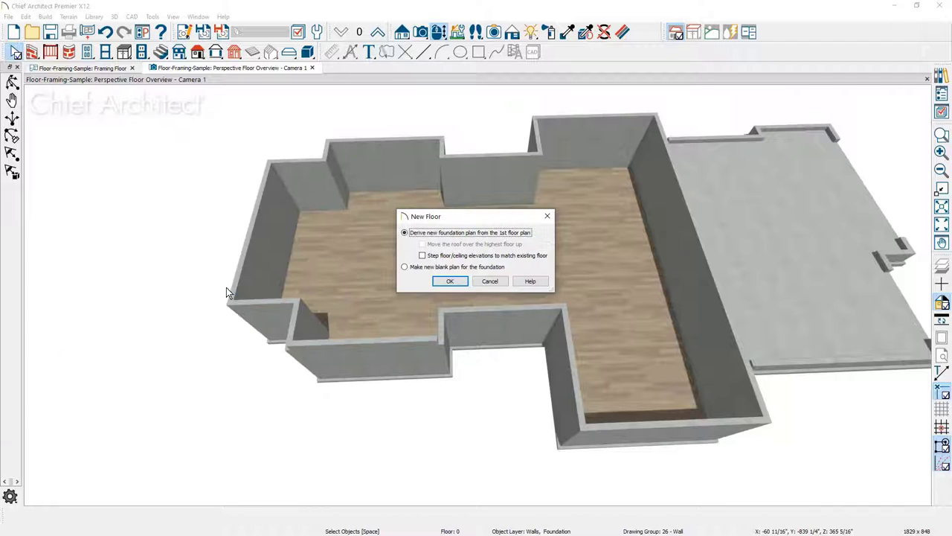
click(451, 282)
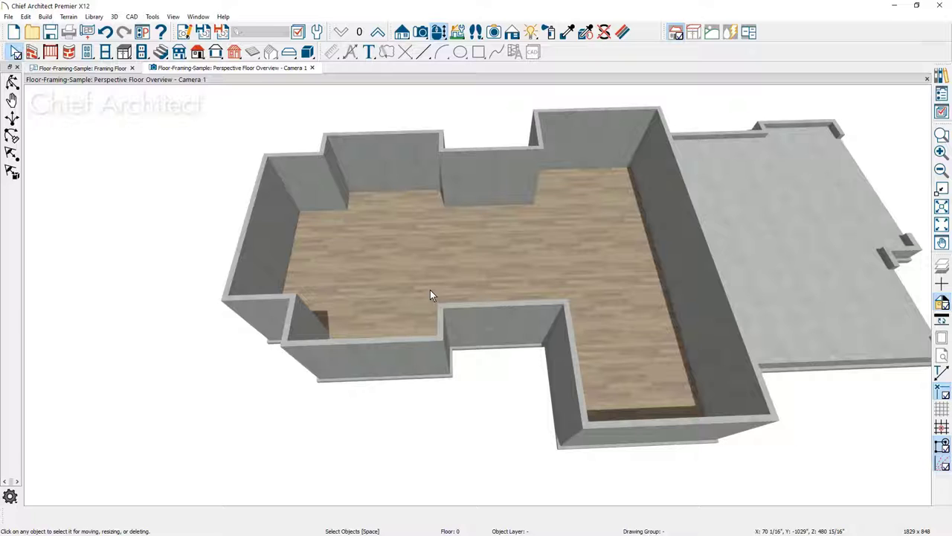
Turn on automatic floor and ceiling framing and inspect the joists along the inside of the foundation walls in 3D.
click(43, 17)
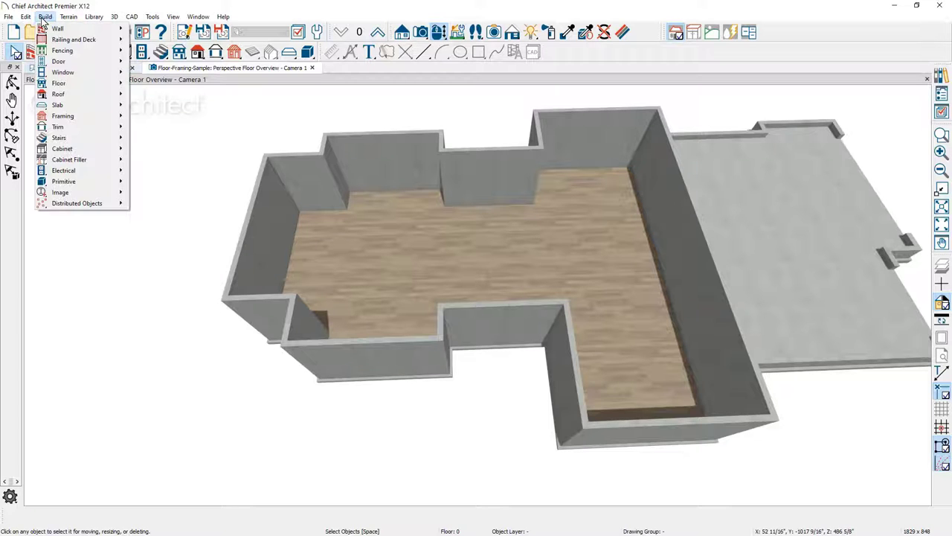
mouse_move(107, 121)
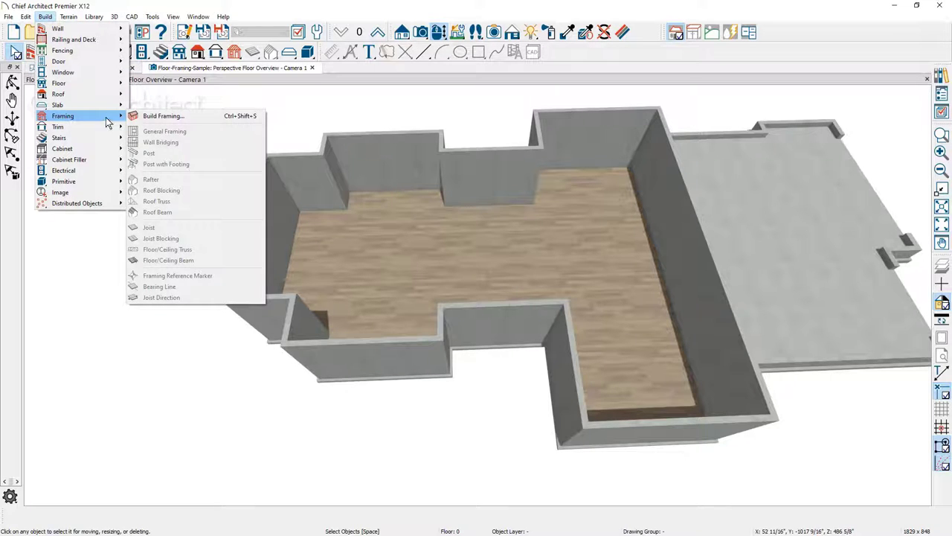
click(175, 119)
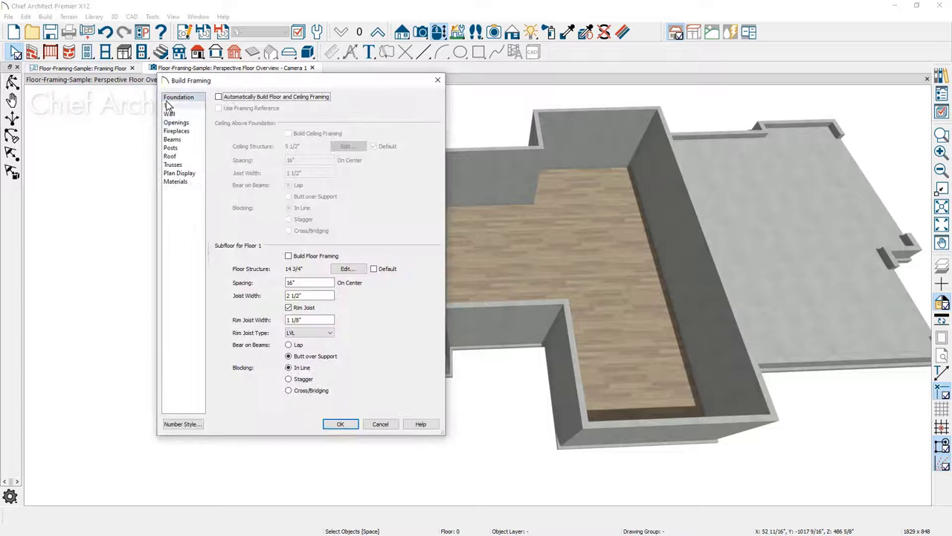
click(219, 97)
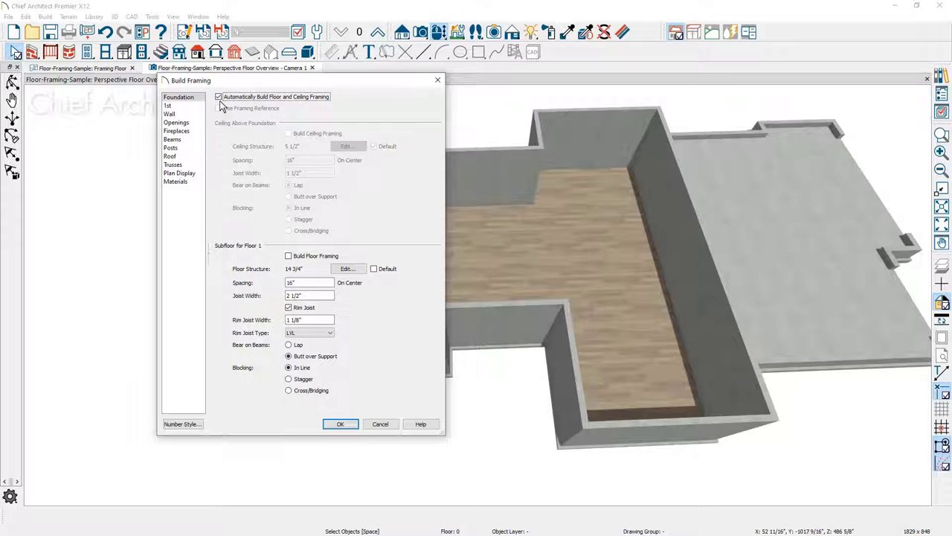
click(348, 424)
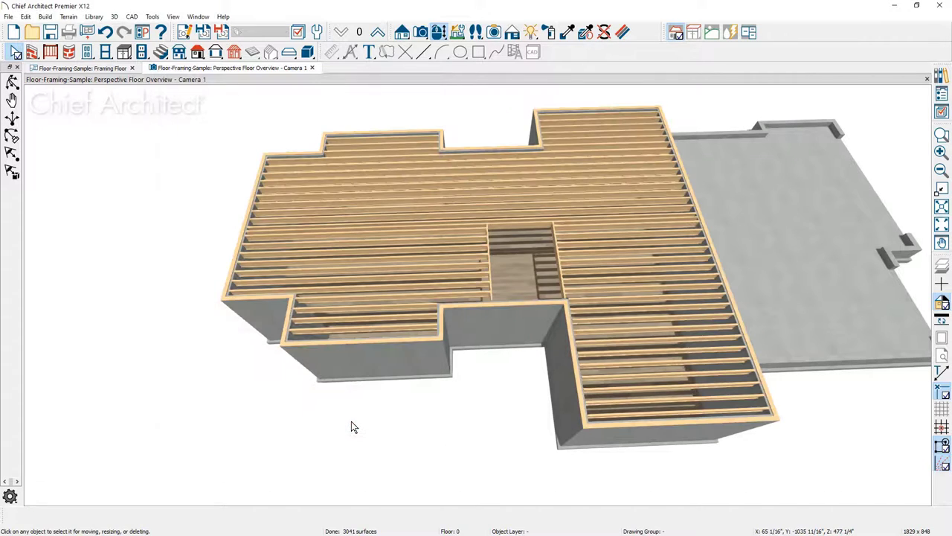
middle_drag(357, 419, 451, 372)
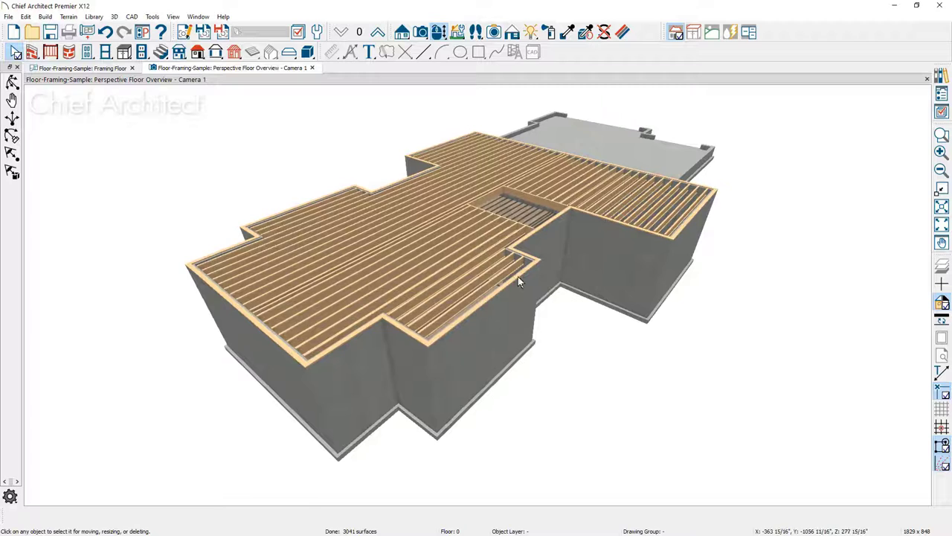
scroll(519, 257, up, 3)
scroll(519, 252, up, 2)
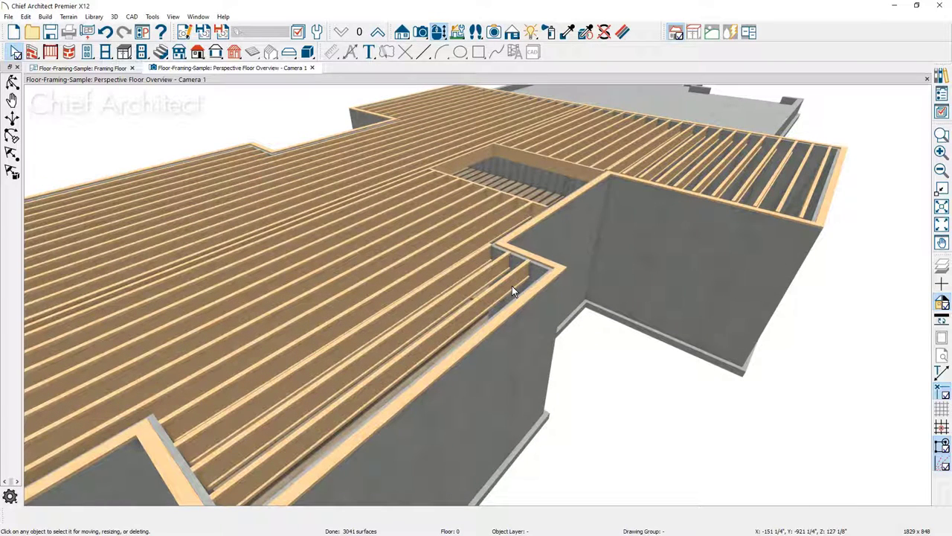
middle_drag(512, 286, 469, 417)
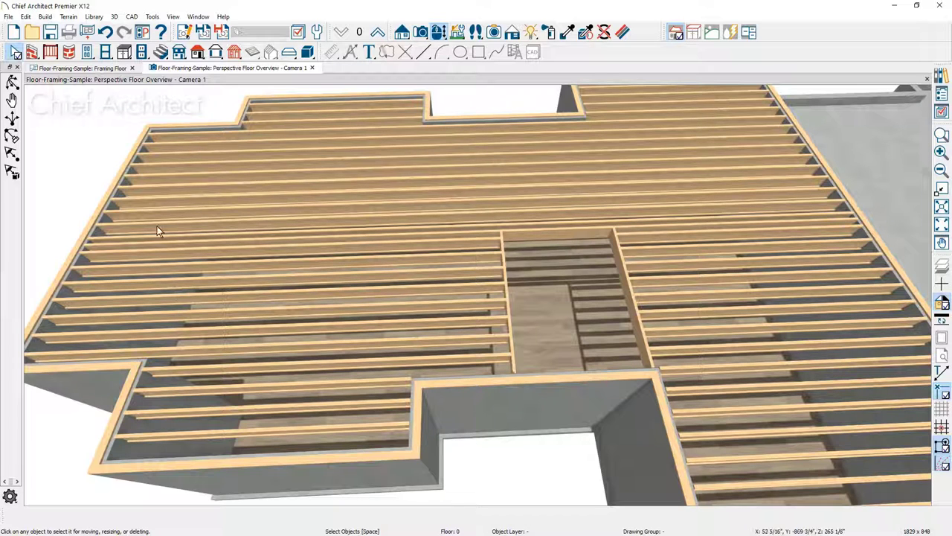
Draw a straight interior wall in the framing plan across the left end bay, between its upper and lower foundation corners.
click(115, 68)
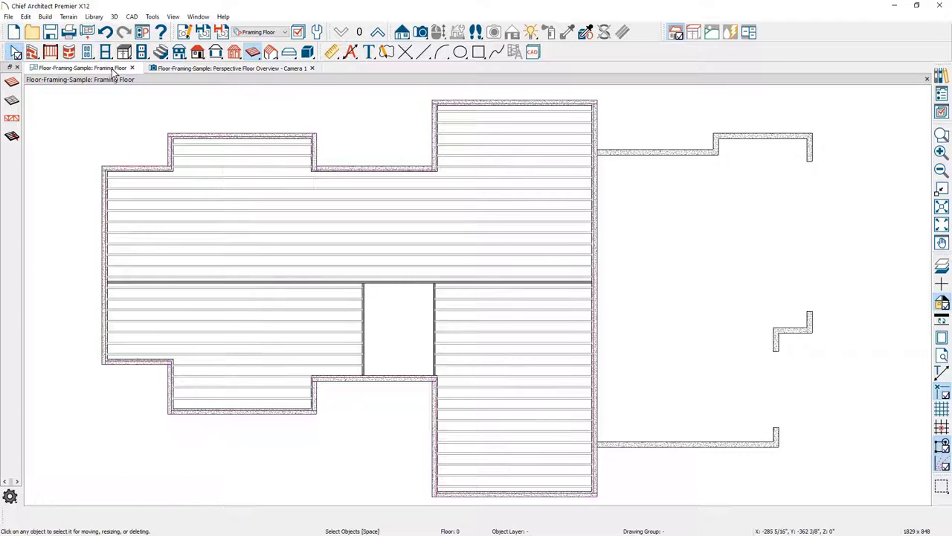
click(32, 51)
click(12, 101)
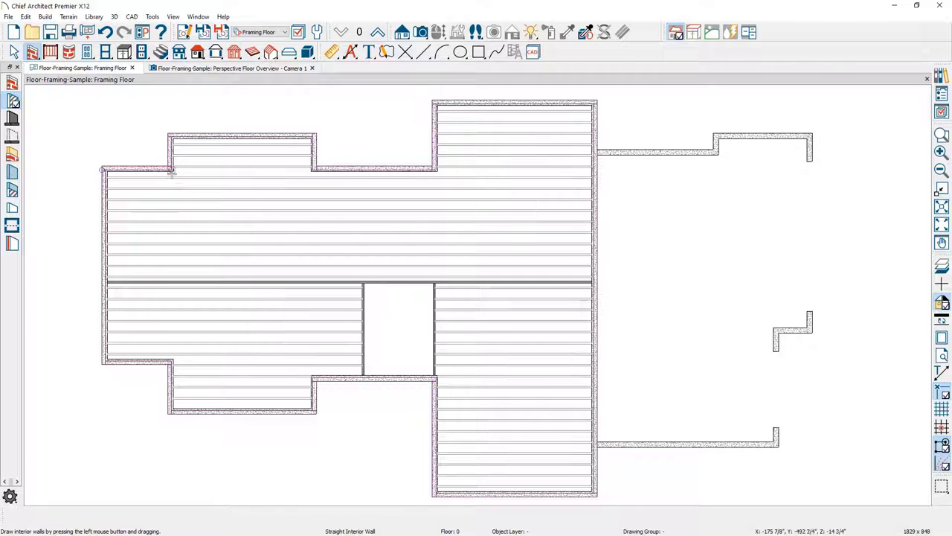
mouse_move(171, 168)
mouse_down()
mouse_move(155, 250)
mouse_move(159, 361)
mouse_up()
key(space)
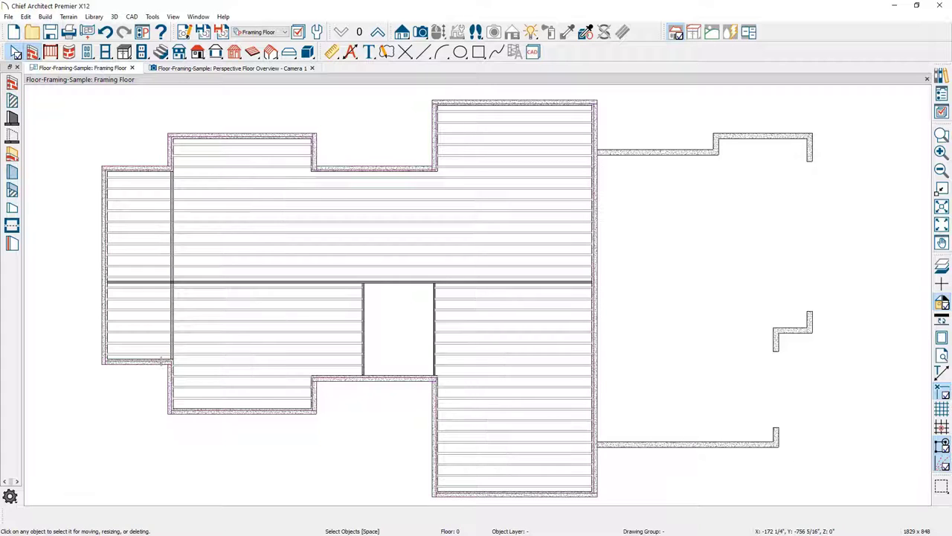
Make the new interior wall a bearing wall with wall/footing below and set its wall type to Interior-6.
double_click(171, 239)
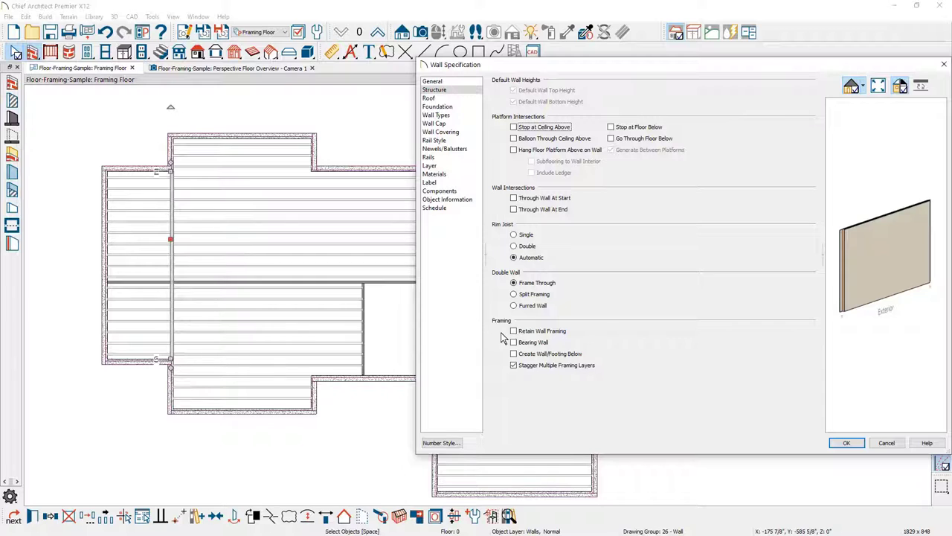
click(514, 342)
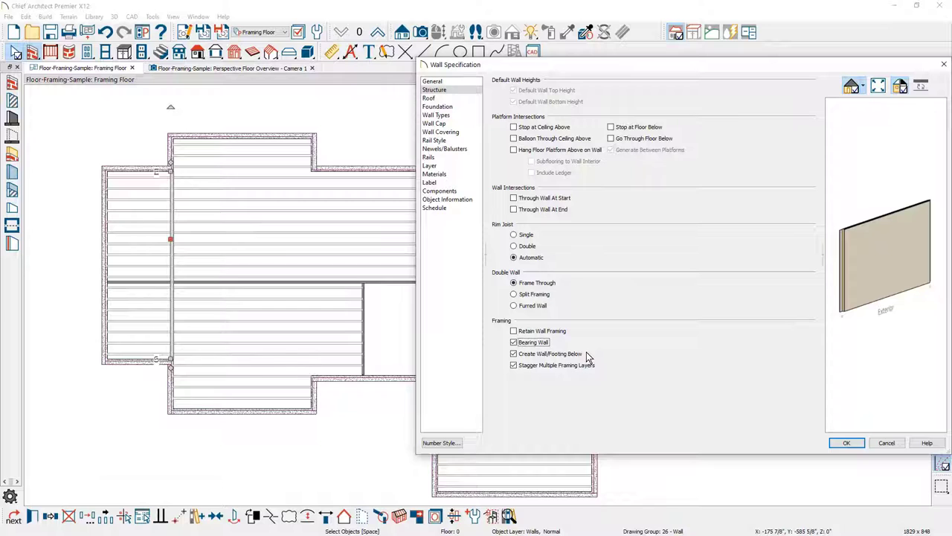
click(457, 82)
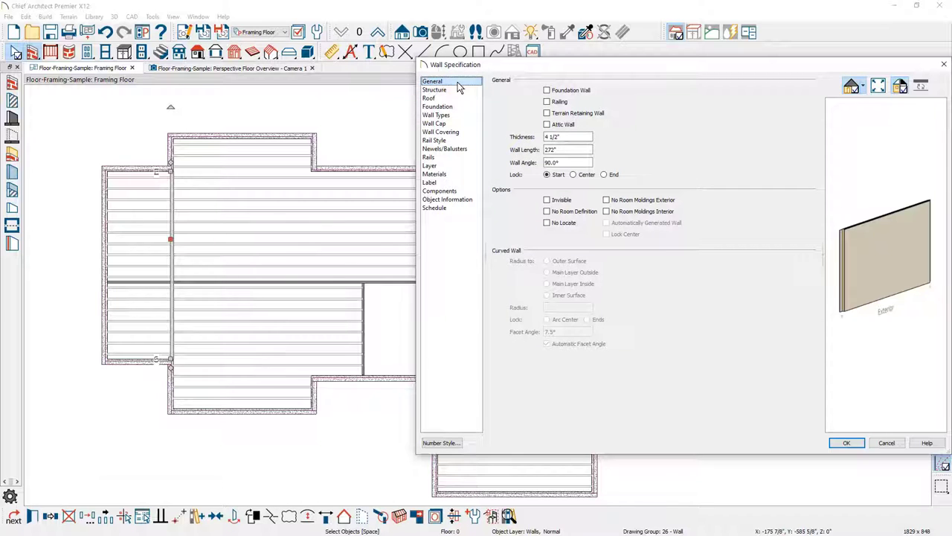
click(455, 117)
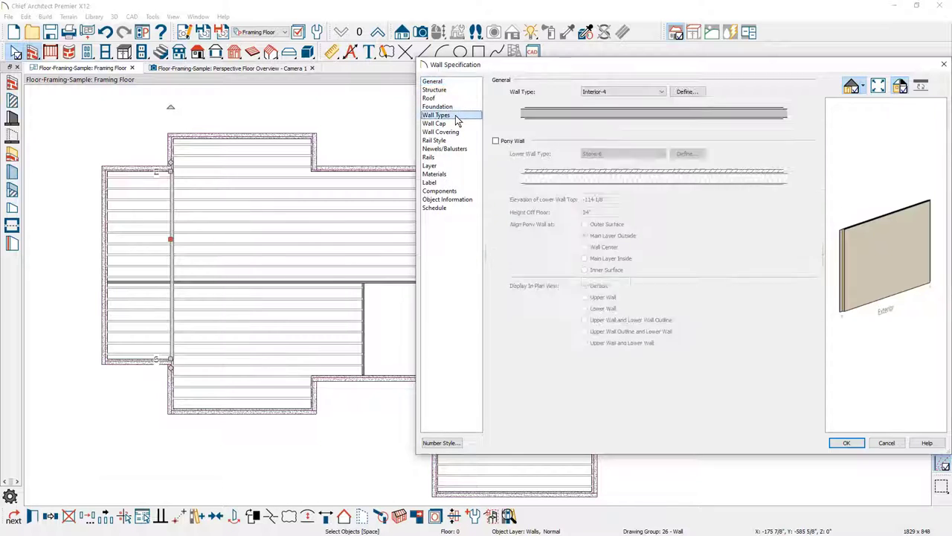
click(628, 93)
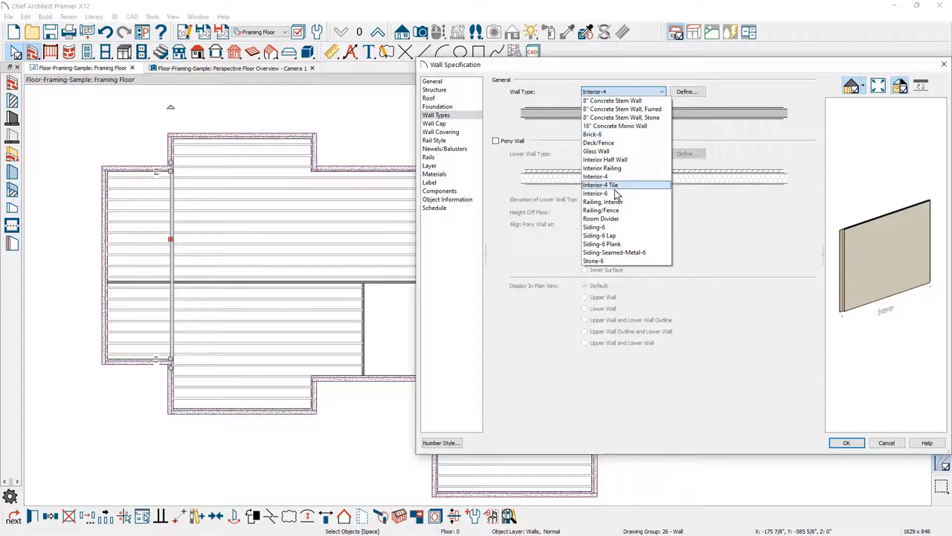
click(614, 193)
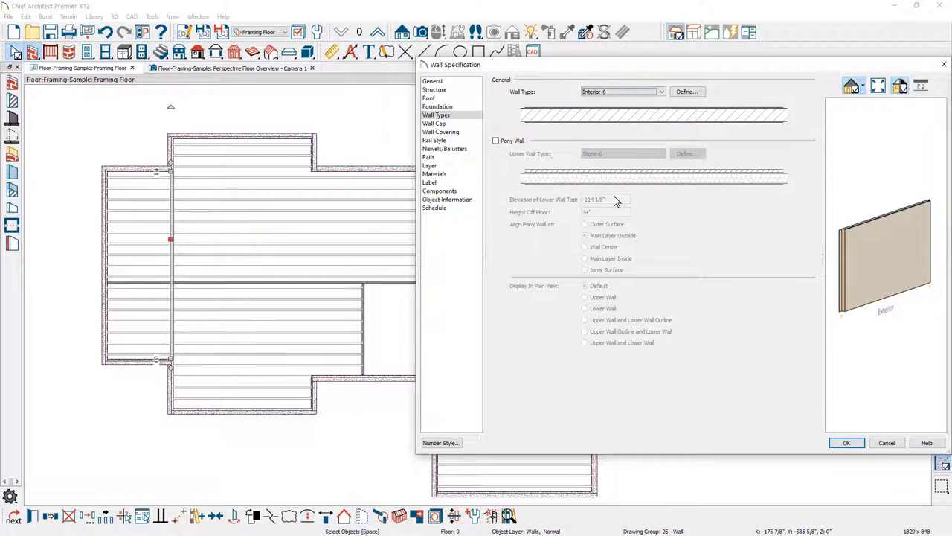
click(846, 444)
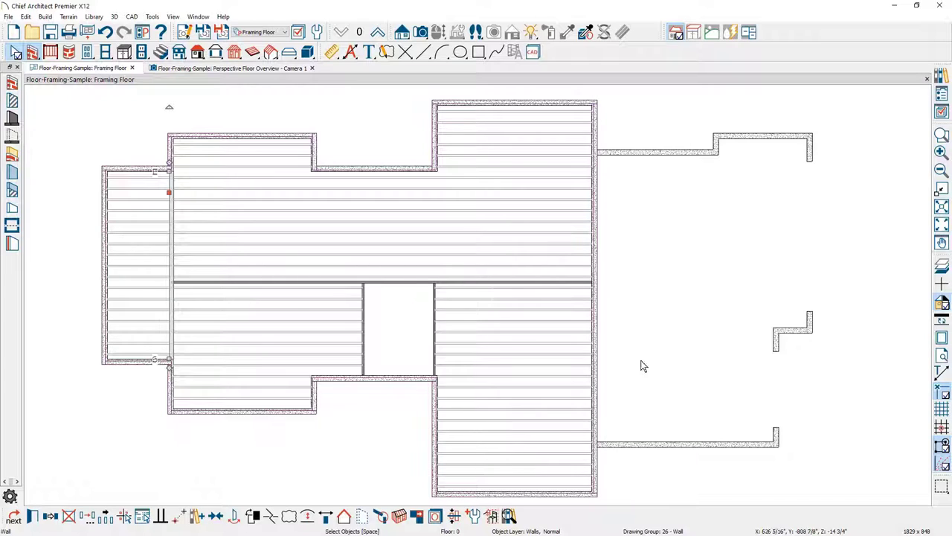
Draw a horizontal joist direction line in the left end bay and a vertical one in the central section.
click(42, 17)
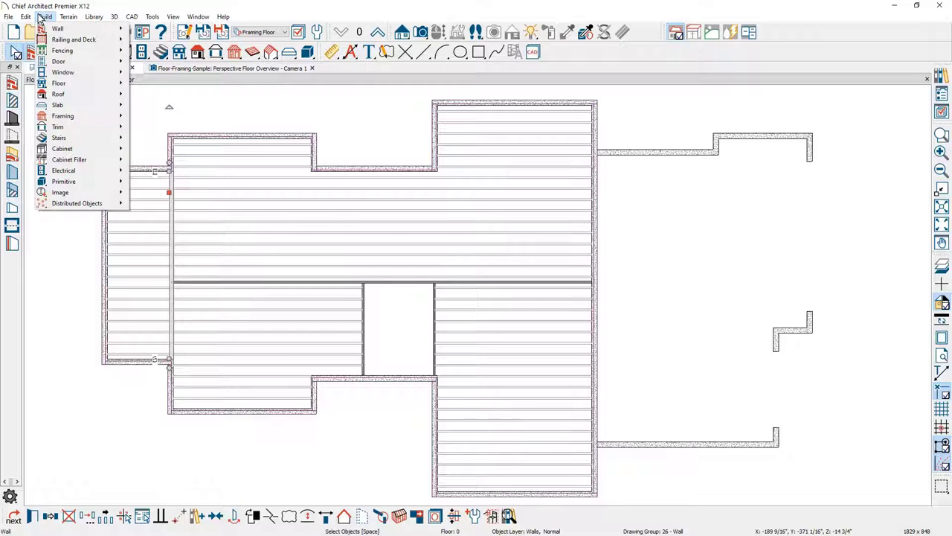
mouse_move(67, 119)
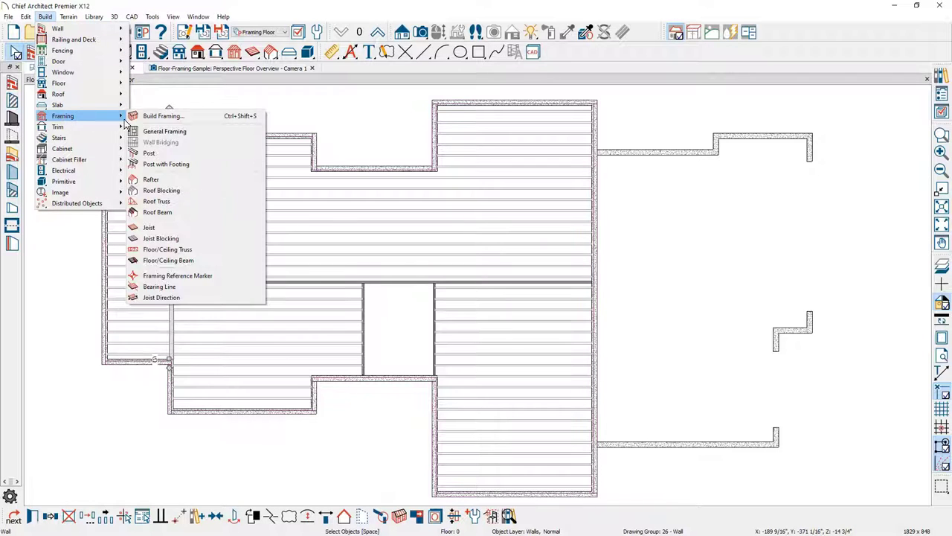
click(197, 298)
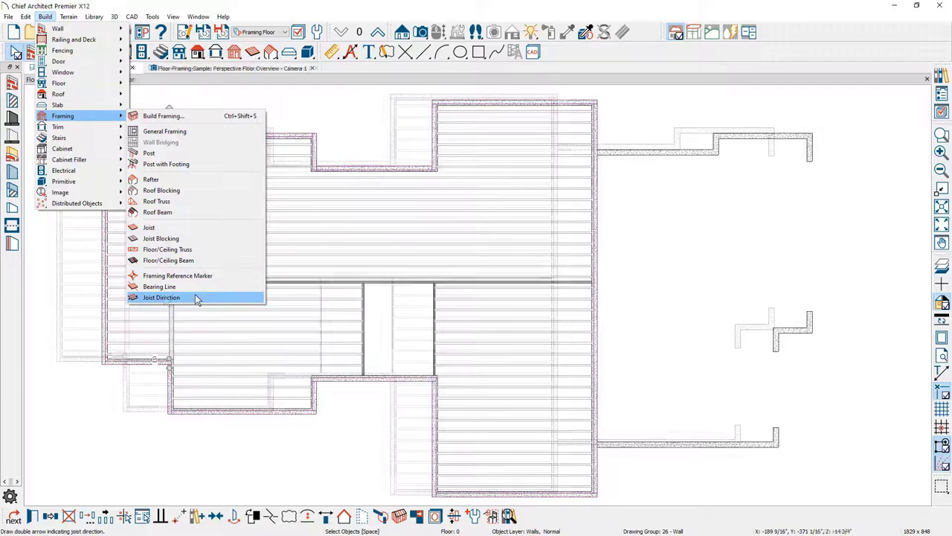
drag(72, 213, 117, 213)
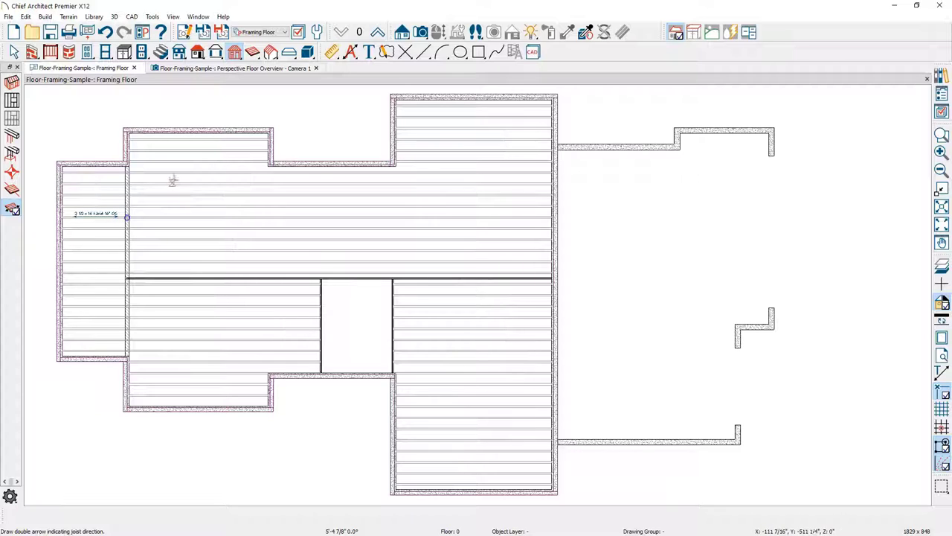
drag(179, 170, 179, 249)
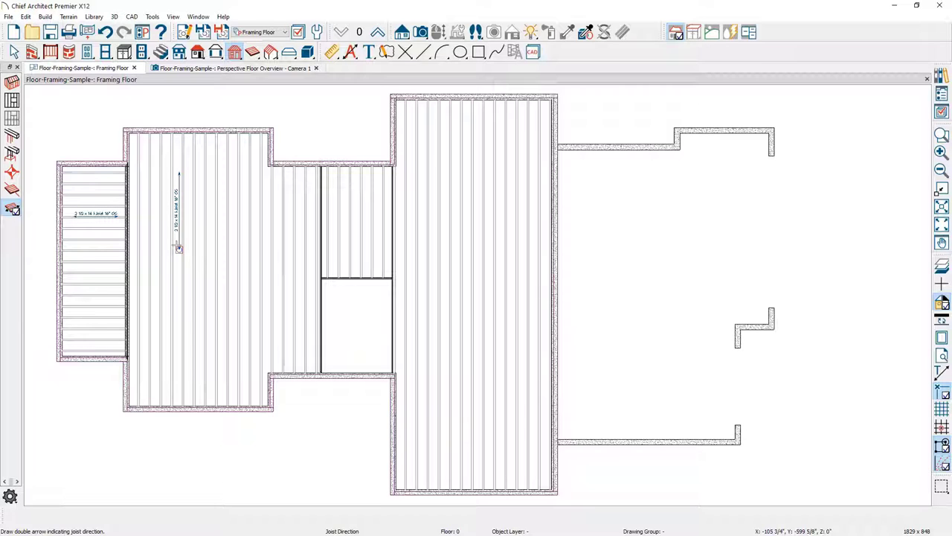
key(space)
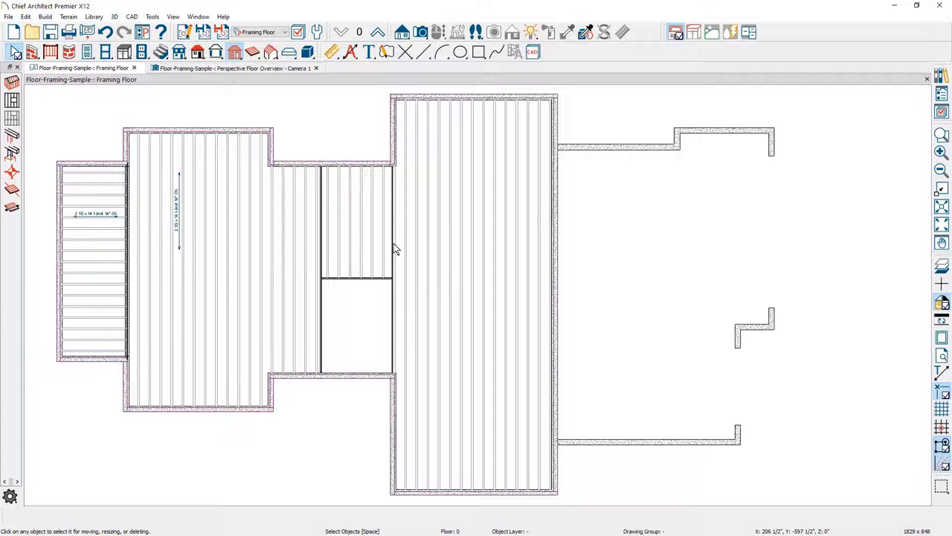
Draw a floor beam between the foundation corners where the central section meets the large wing.
click(253, 53)
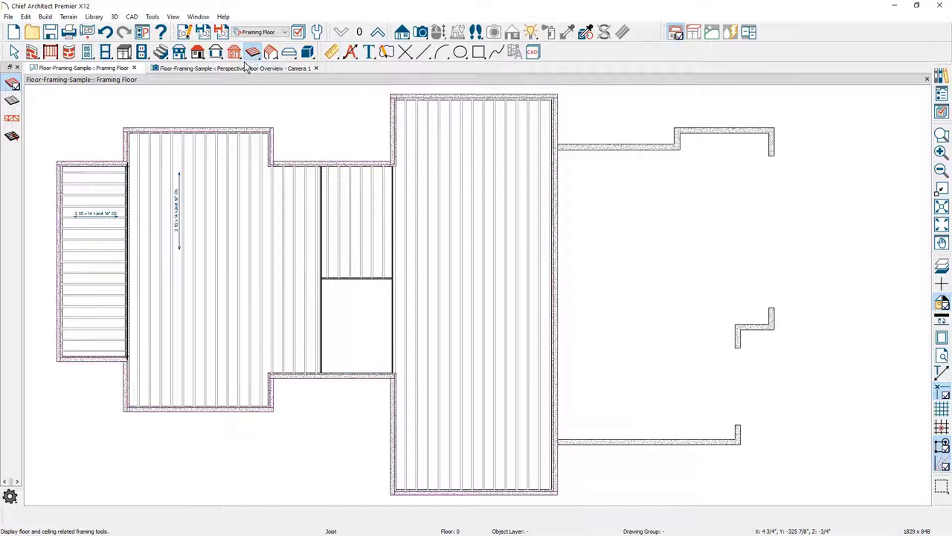
click(11, 139)
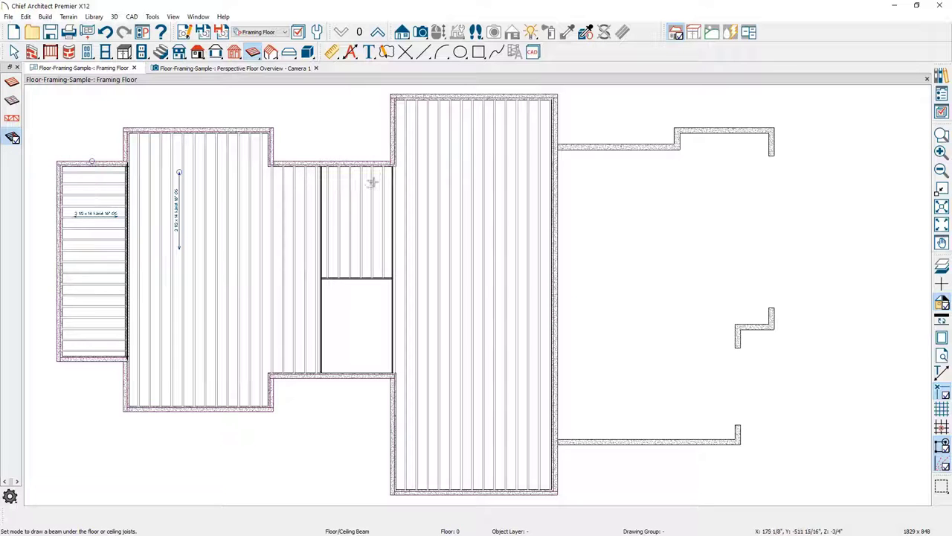
drag(394, 166, 393, 376)
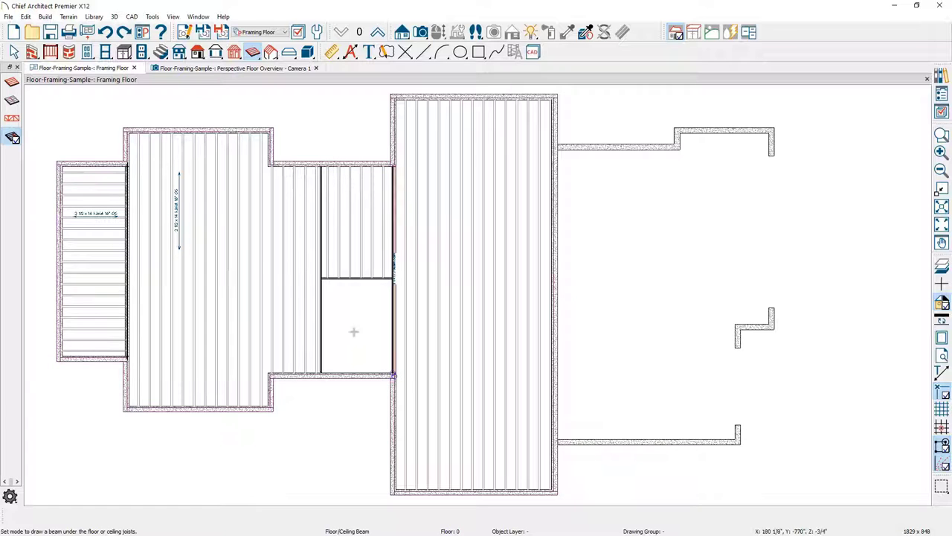
Draw a horizontal joist direction line in the large wing beside the new beam.
click(45, 17)
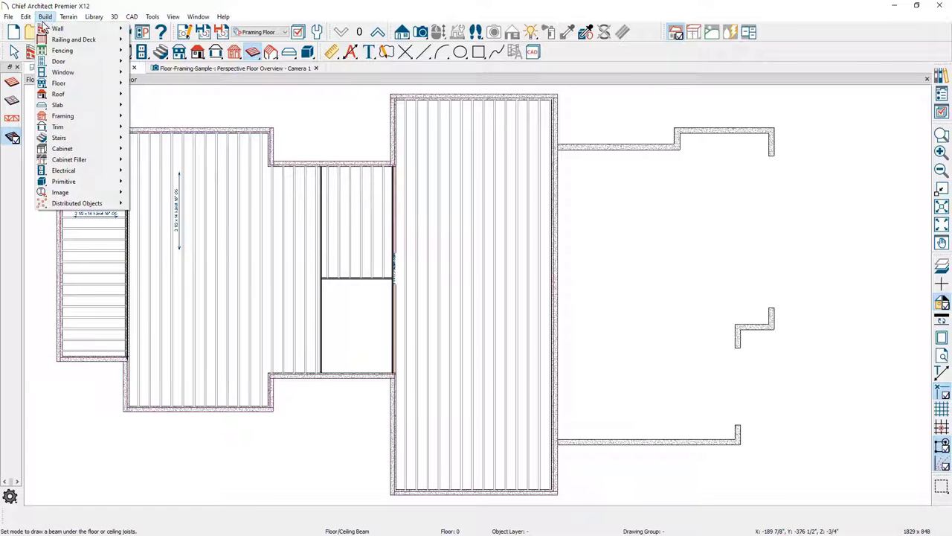
mouse_move(58, 117)
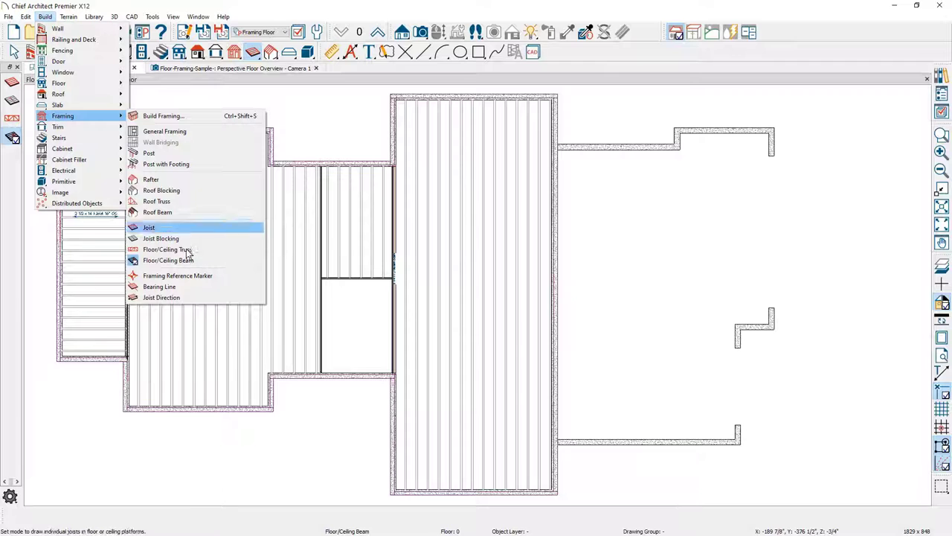
click(181, 298)
drag(430, 223, 515, 226)
key(space)
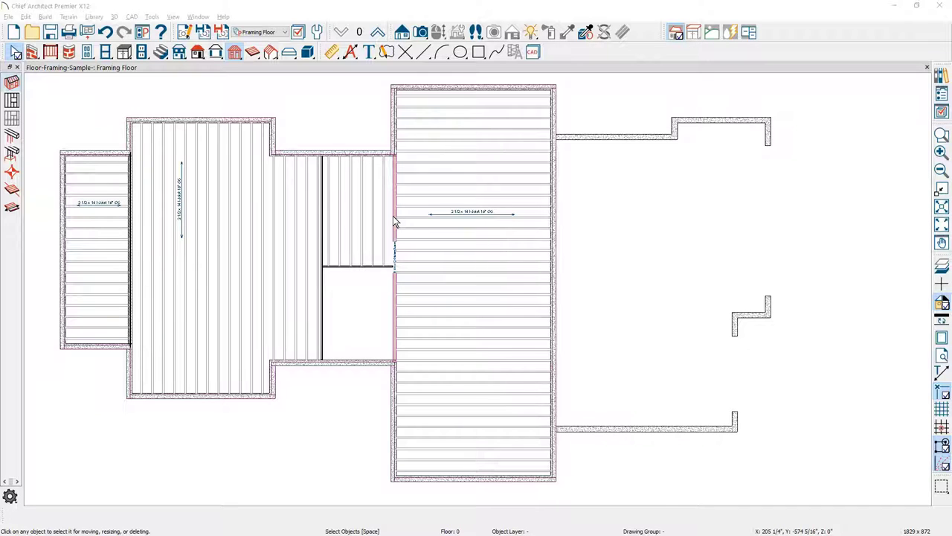
Try a bearing line across the upper part of the large wing with a vertical joist direction line above it.
click(43, 18)
mouse_move(82, 117)
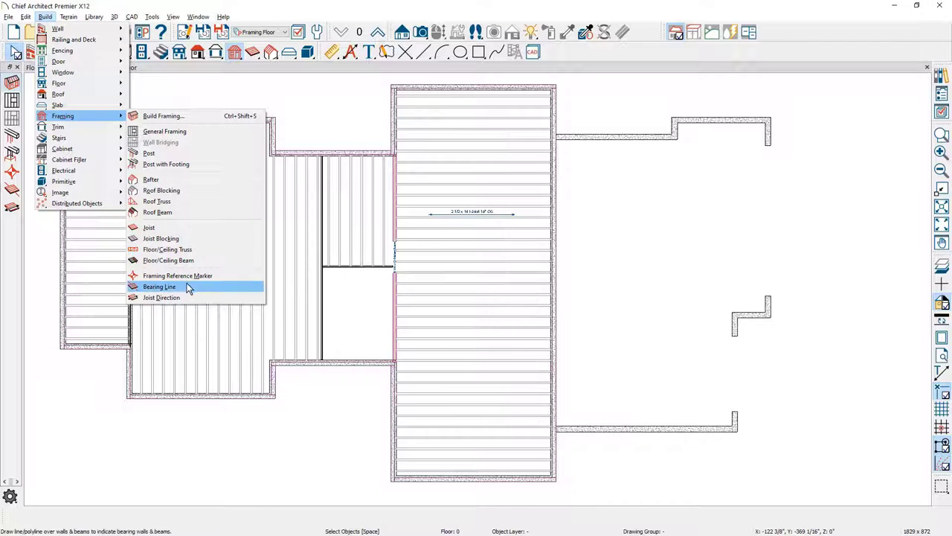
click(160, 287)
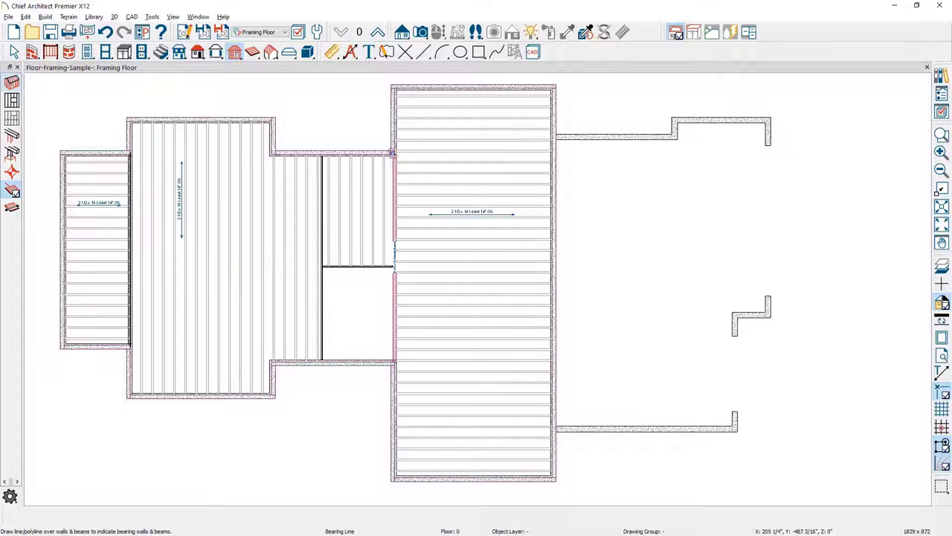
drag(393, 153, 546, 162)
click(12, 209)
click(17, 211)
drag(451, 143, 449, 104)
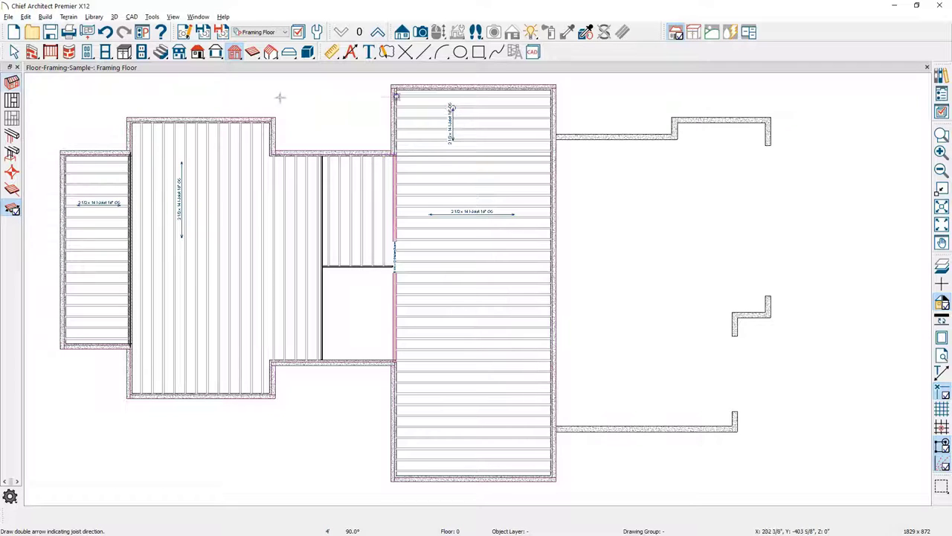
Build the floor framing for the floor 1 subfloor, and undo the trial bearing line and joist direction.
click(13, 85)
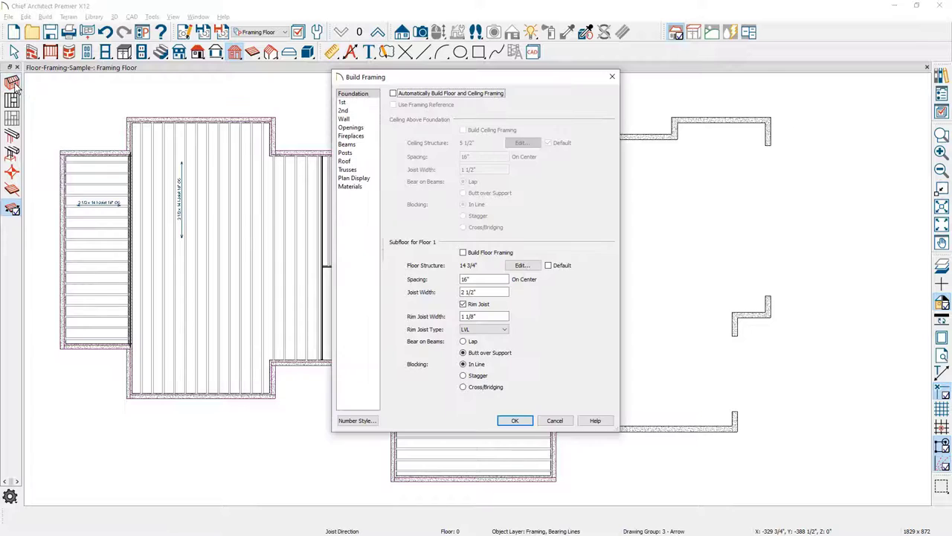
click(470, 256)
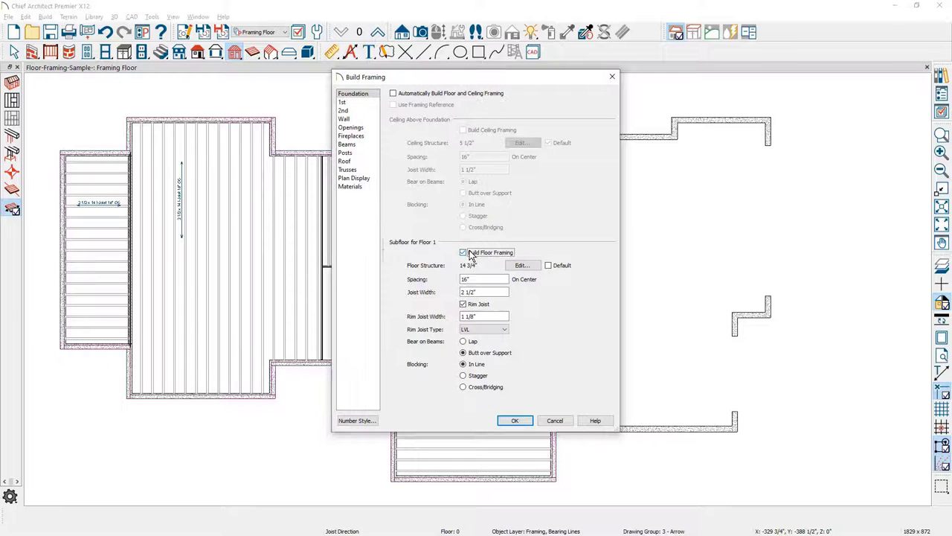
click(514, 420)
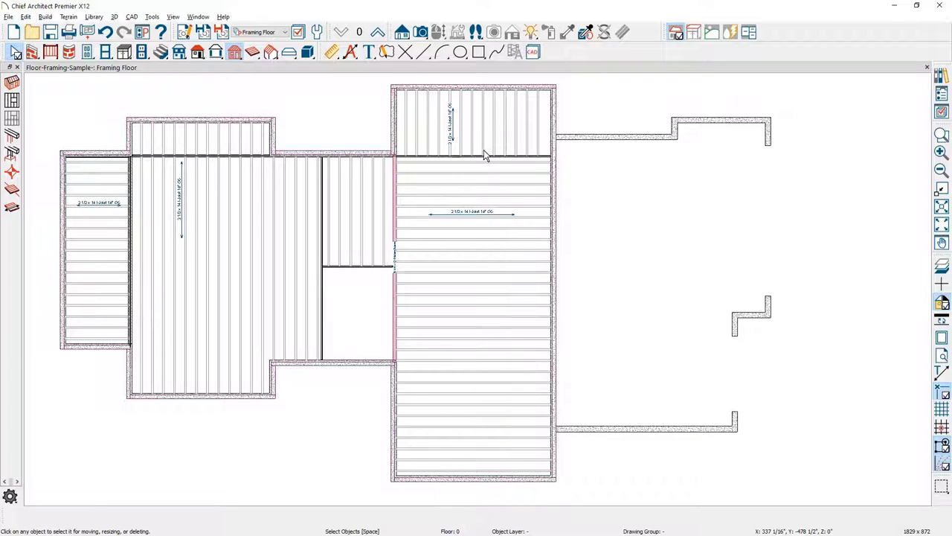
click(105, 32)
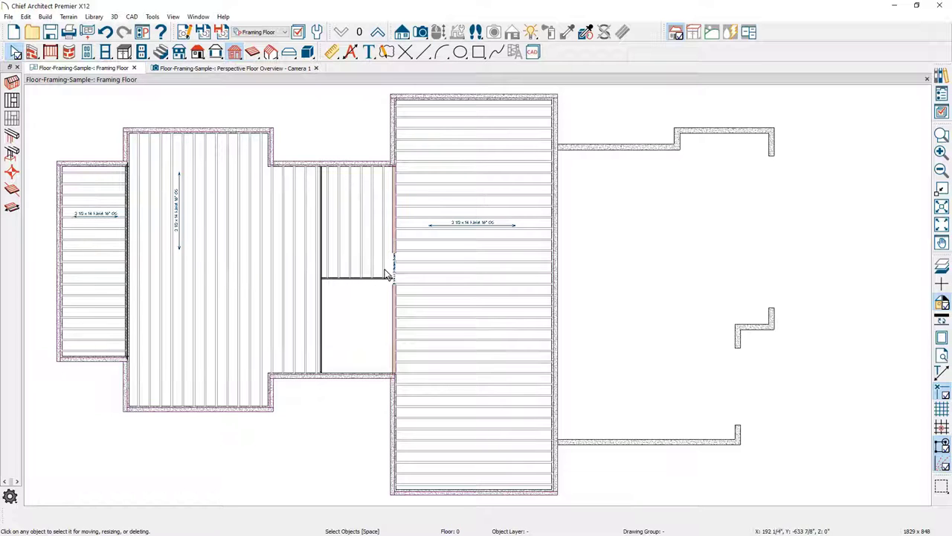
Place a point at the upper-left corner of the floor opening in the central section.
click(405, 52)
click(321, 278)
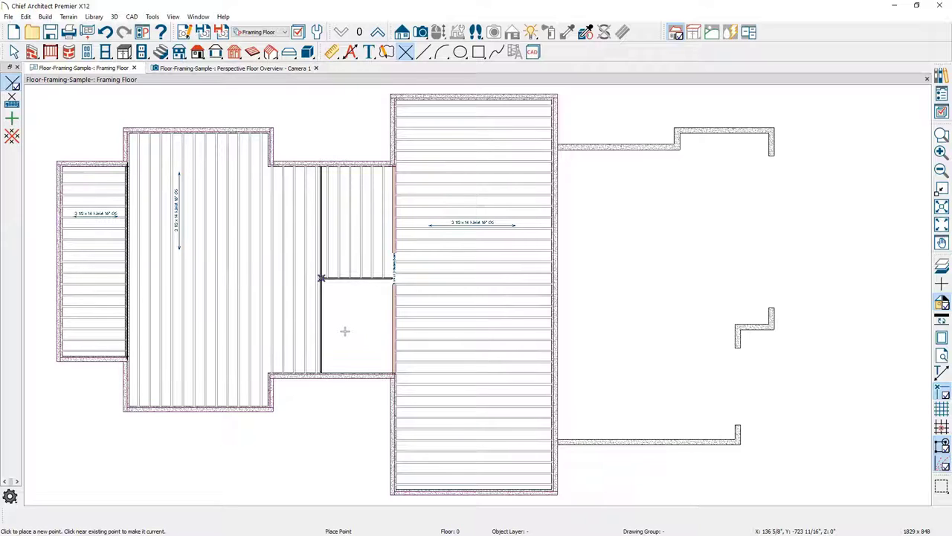
key(space)
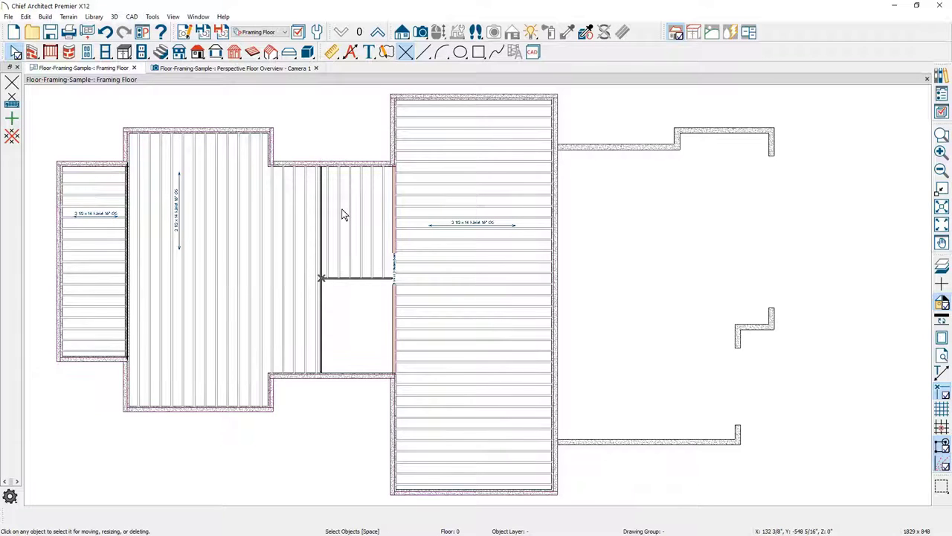
Delete the central section's joists and opening framing except the joist beside the beam, agreeing to turn off automatic floor/ceiling framing.
click(253, 55)
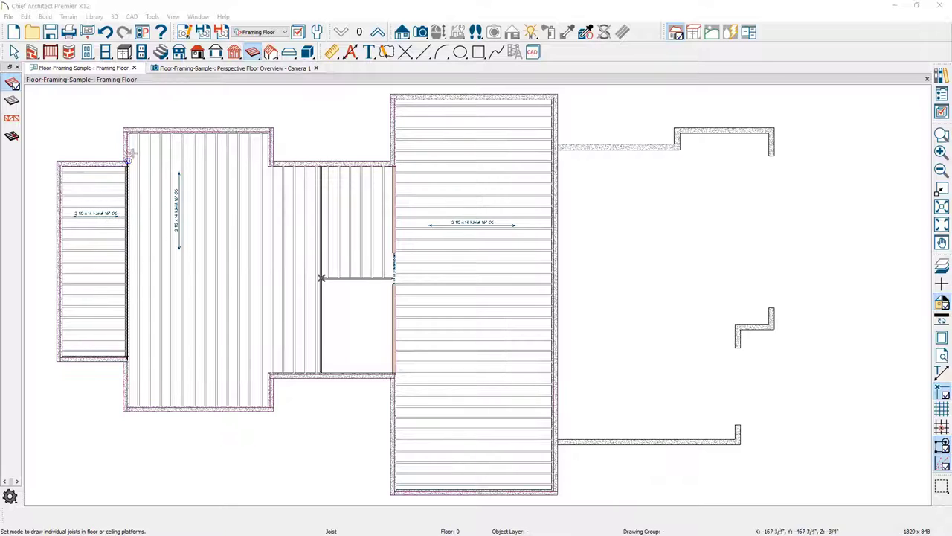
mouse_move(134, 174)
mouse_down()
mouse_move(362, 322)
mouse_move(372, 347)
mouse_up()
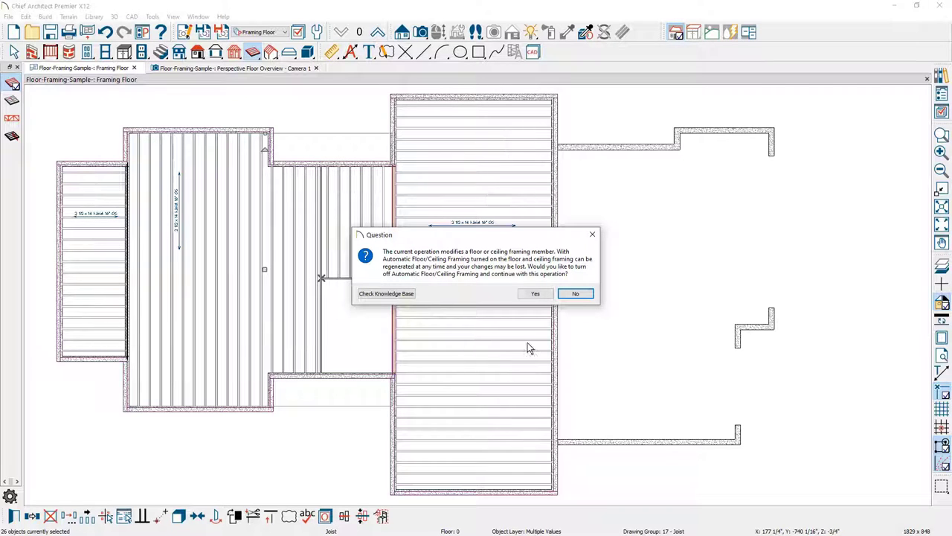
click(536, 294)
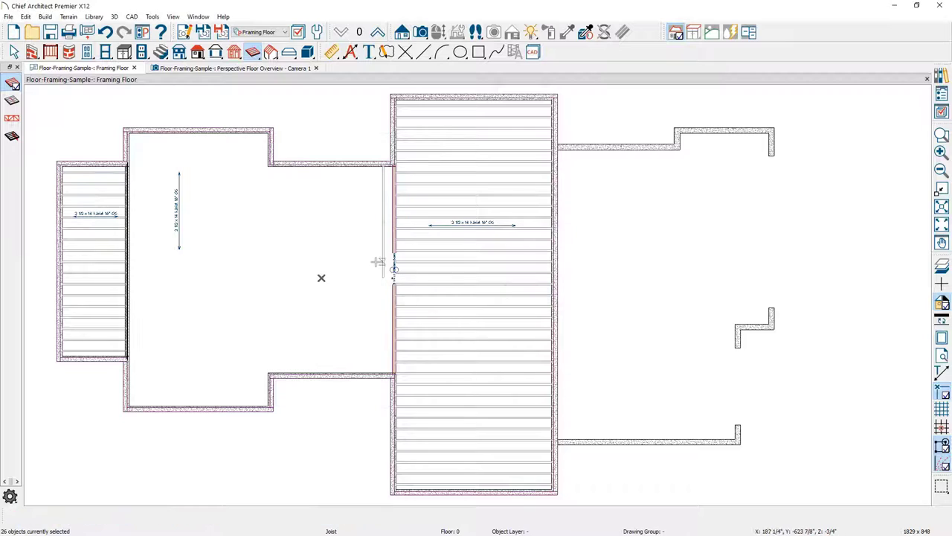
Delete the remaining joist beside the vertical beam in the central section.
key(space)
click(383, 264)
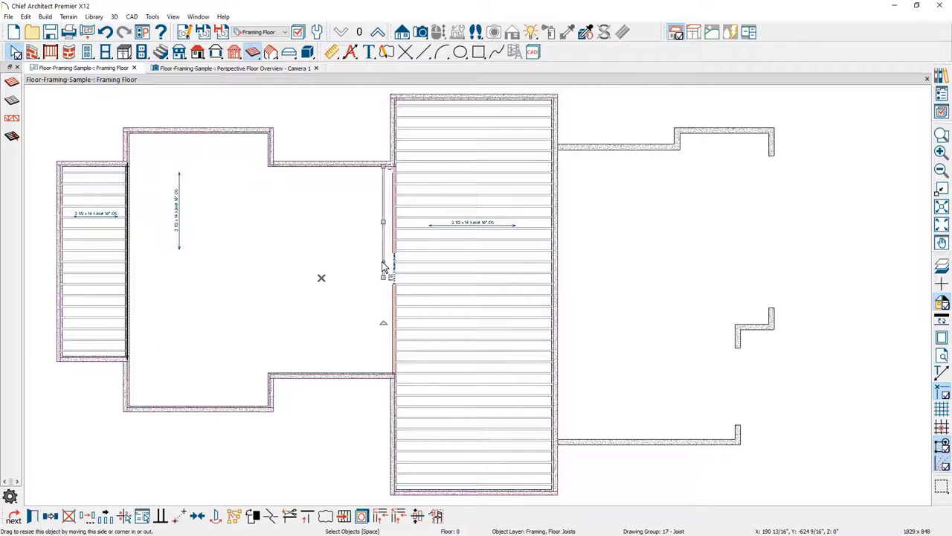
key(Delete)
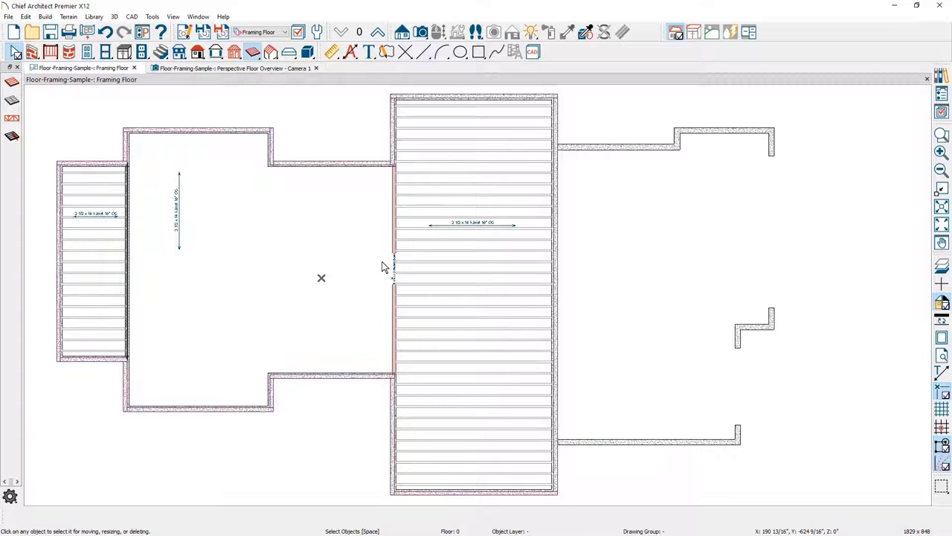
Copy the central section's vertical glulam beam to the placed point, and draw a horizontal beam from that point to the original beam.
click(394, 237)
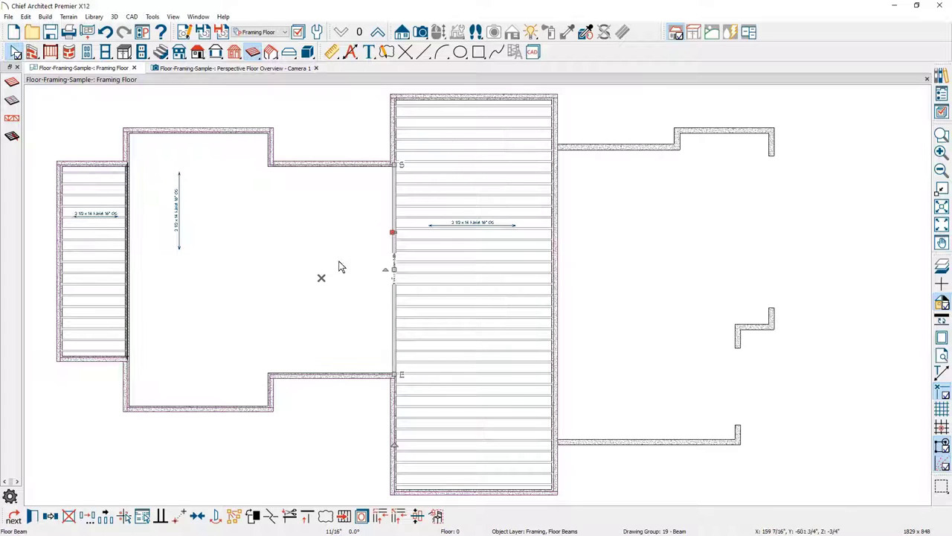
click(322, 327)
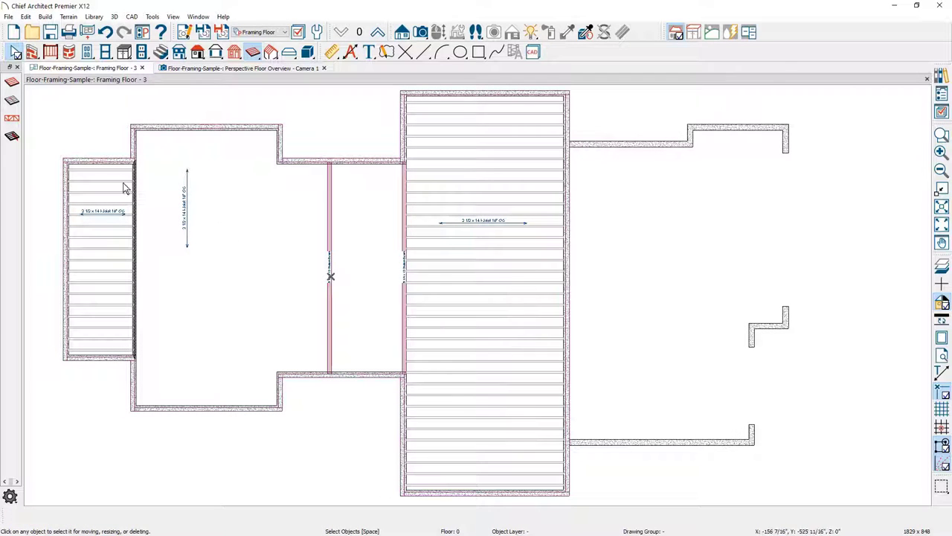
click(12, 138)
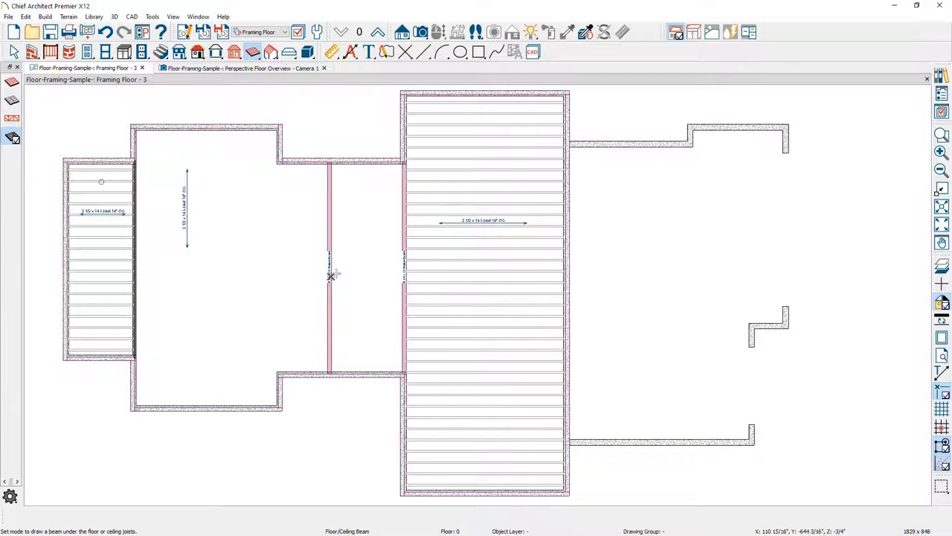
drag(329, 276, 403, 276)
key(space)
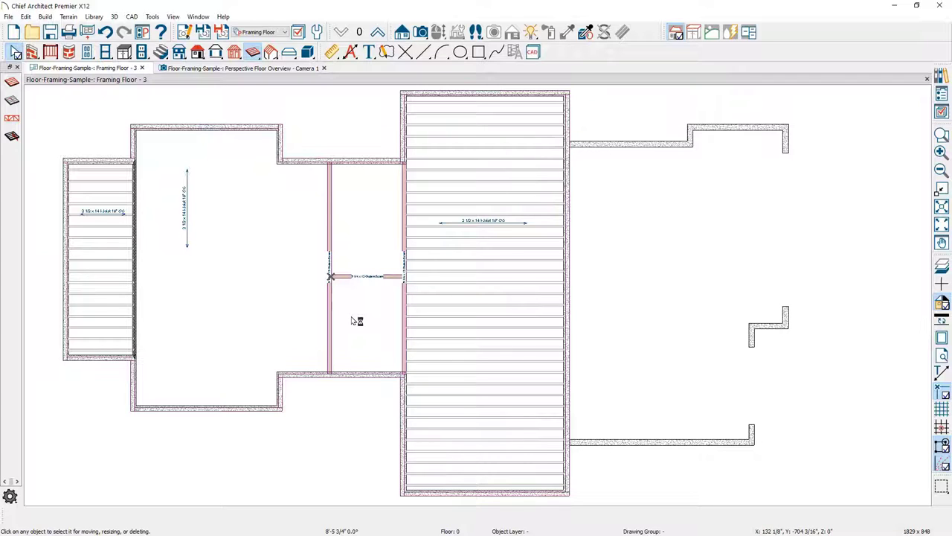
Draw a vertical floor truss about 32'-8" long inside the central section, near its left wall.
click(13, 120)
drag(147, 130, 146, 406)
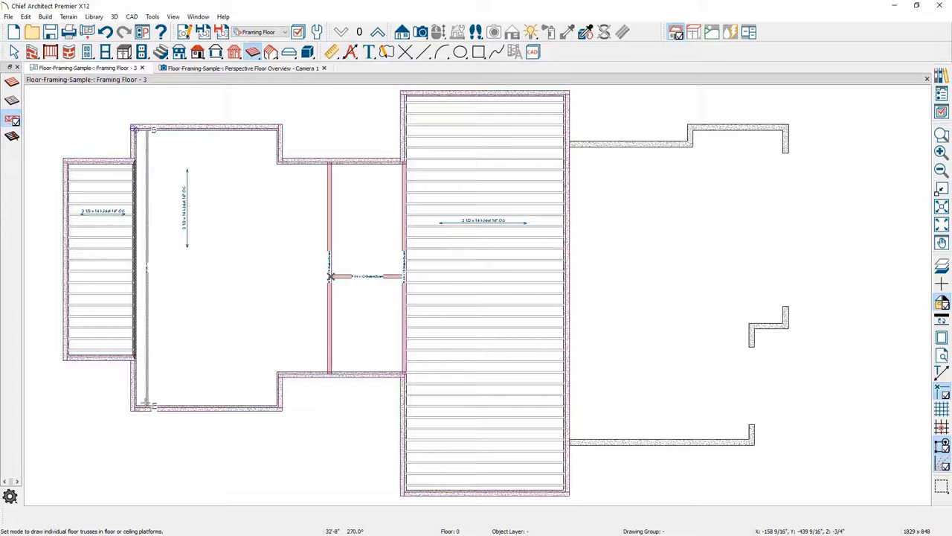
key(space)
Set the floor truss's distance from the central section's left wall to 1'-6".
scroll(133, 402, up, 2)
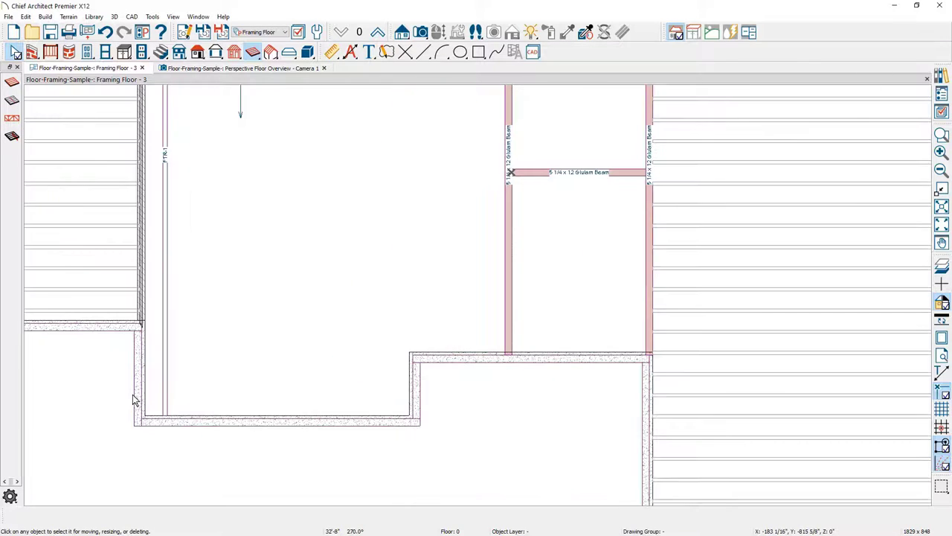
scroll(134, 399, up, 2)
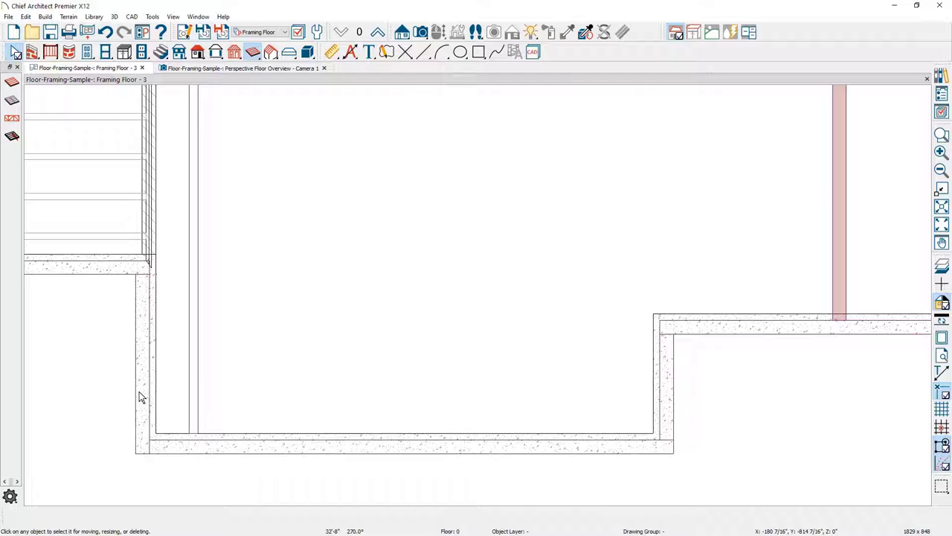
click(196, 385)
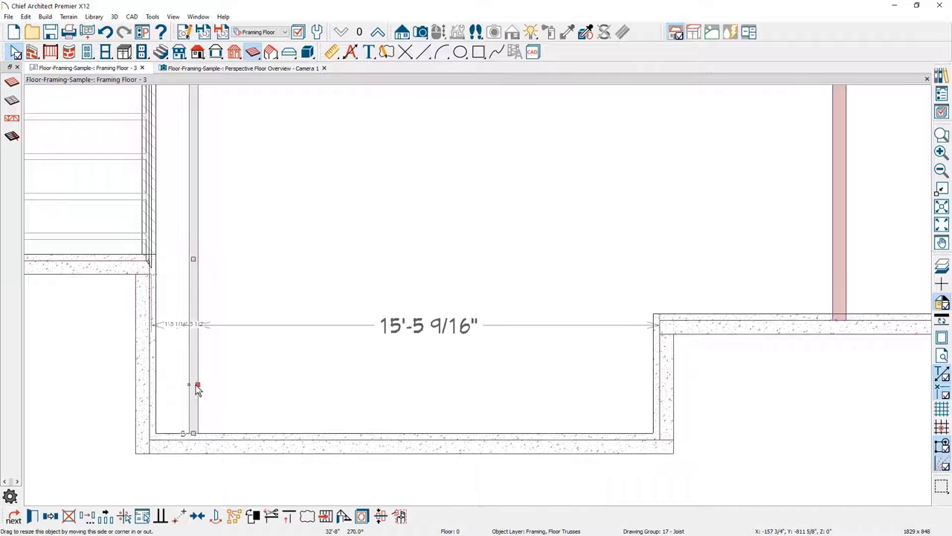
click(172, 328)
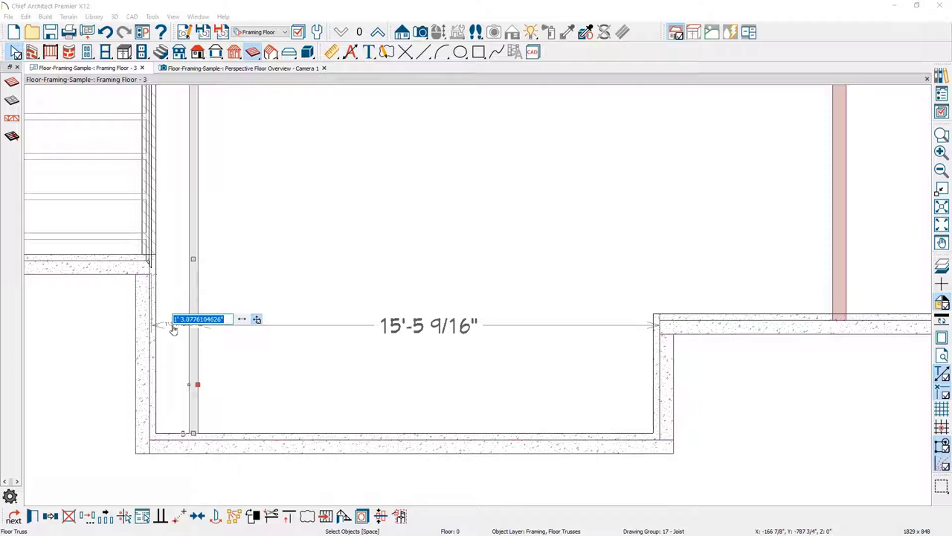
text(1'-6)
key(Return)
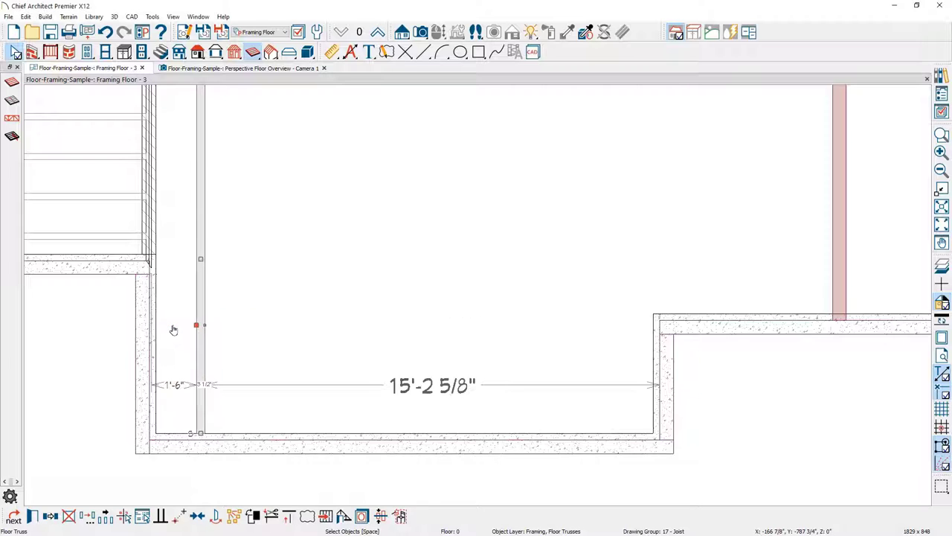
Start Multiple Copy for the floor truss with a primary offset of 16" for all trusses.
click(104, 518)
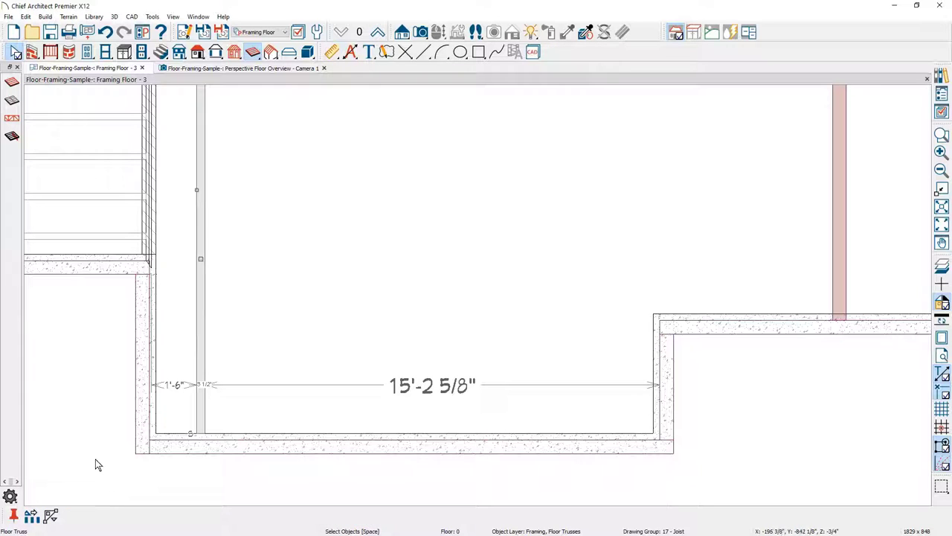
click(48, 512)
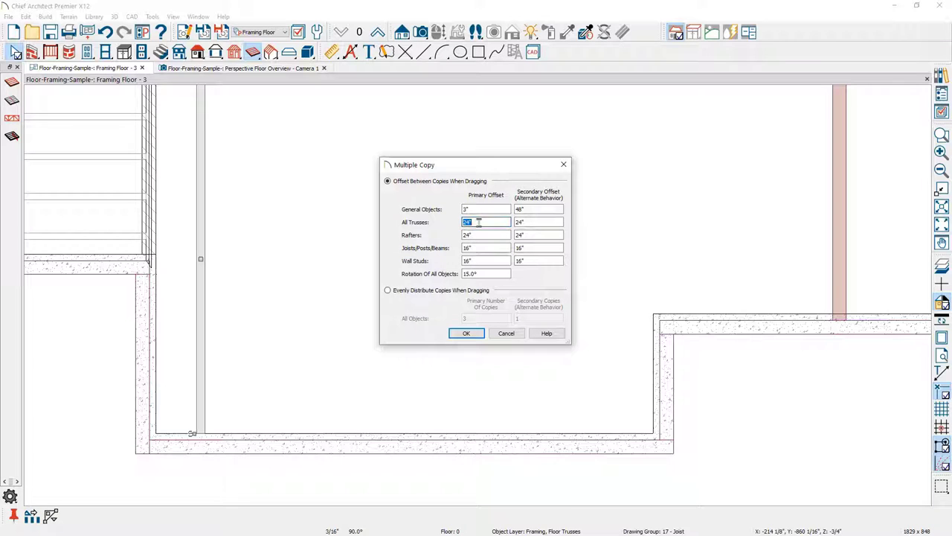
text(16)
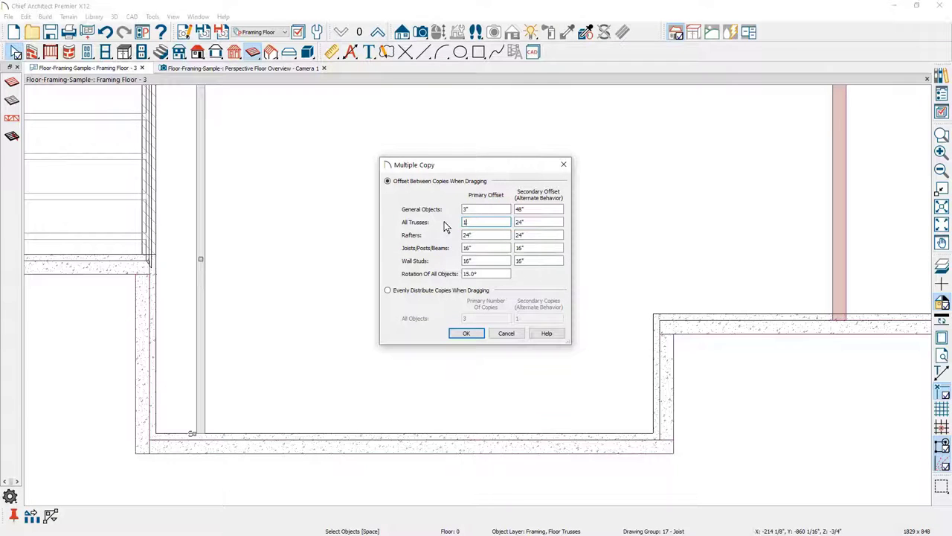
click(466, 332)
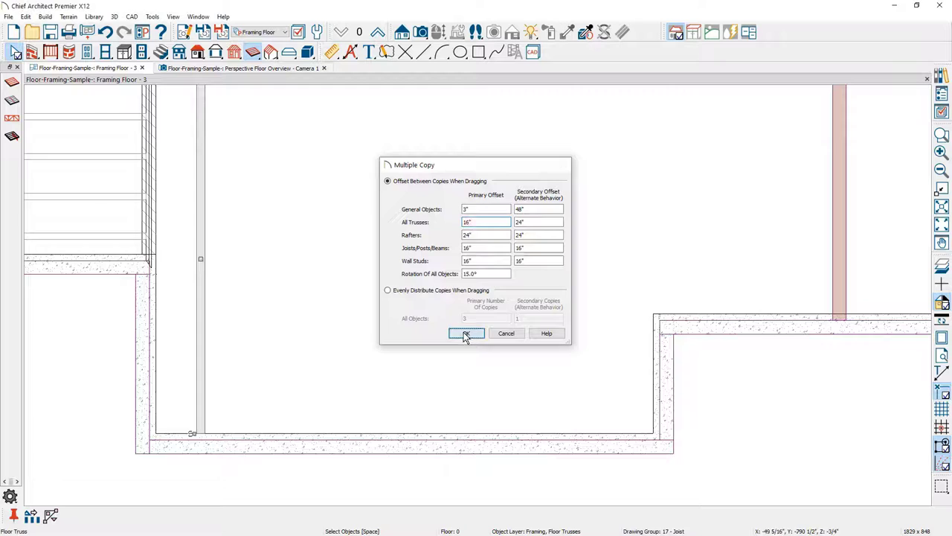
Copy the floor truss repeatedly across the central section up to the beam beside the large wing.
scroll(409, 327, down, 3)
scroll(319, 391, down, 4)
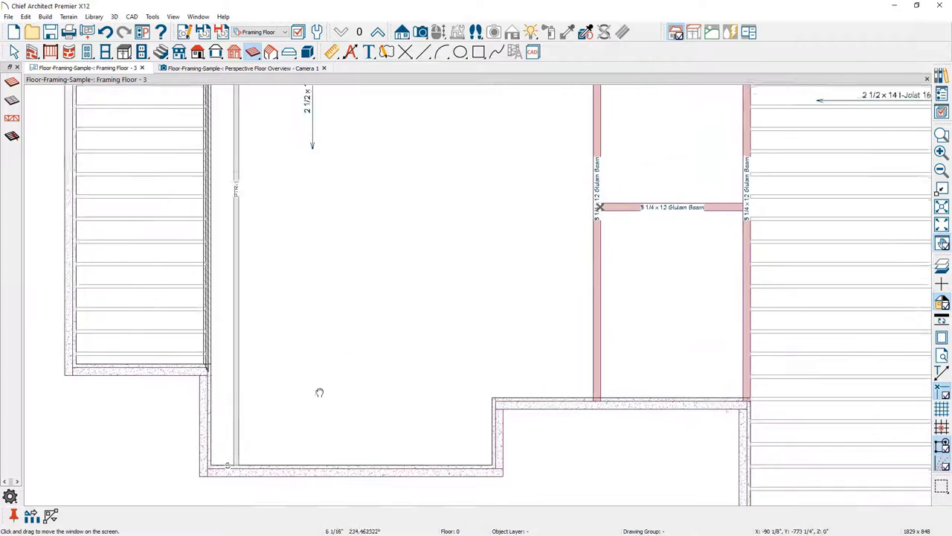
scroll(308, 407, down, 1)
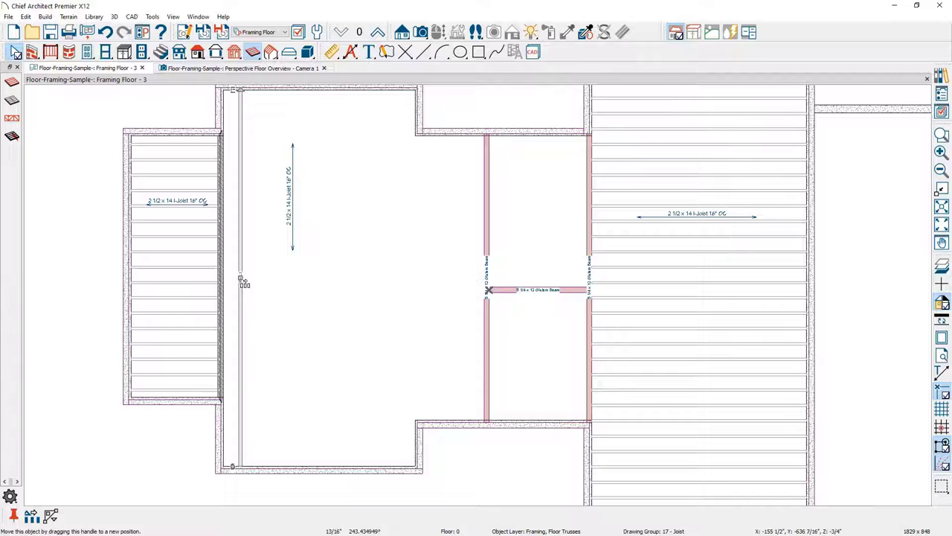
drag(240, 280, 585, 272)
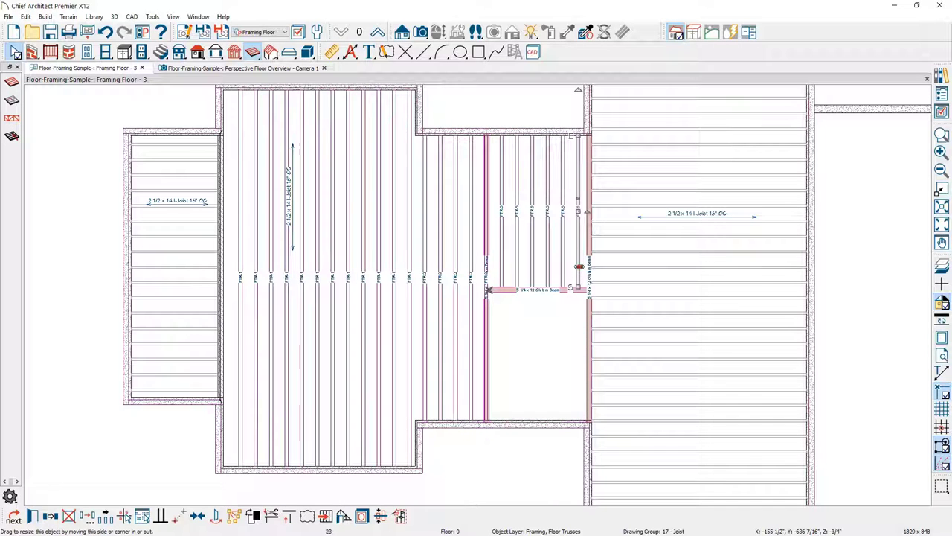
key(Escape)
Move the floor truss overlapping the copied vertical beam 3 1/2" left to clear the beam.
scroll(472, 198, up, 1)
scroll(471, 199, up, 1)
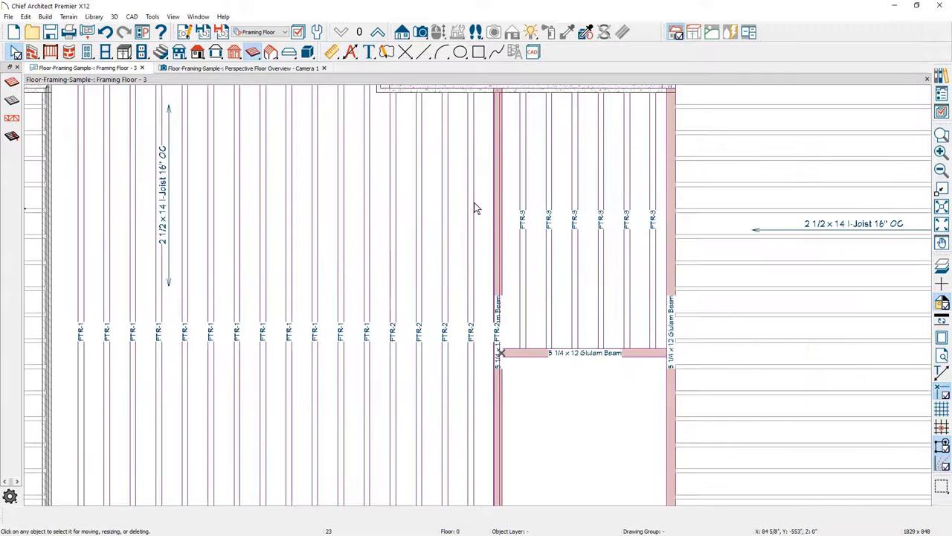
click(499, 269)
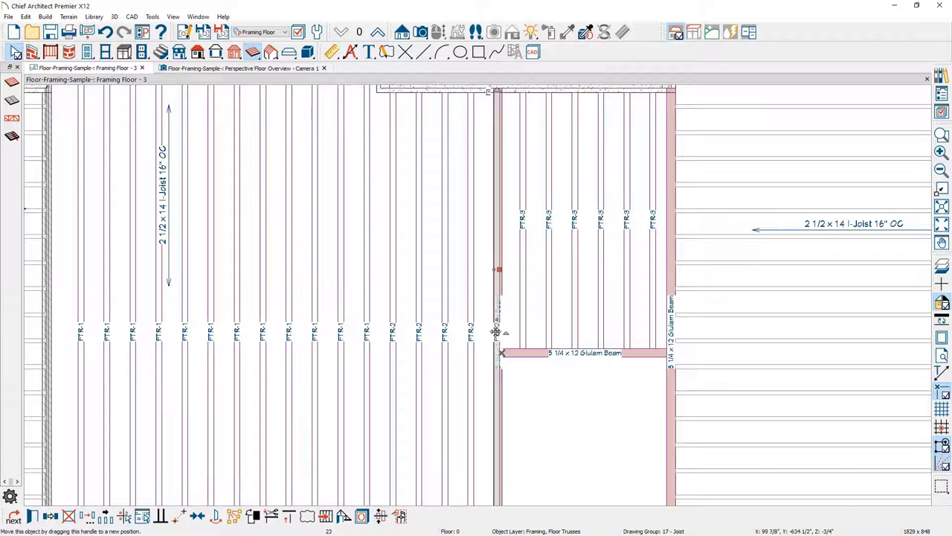
drag(496, 330, 484, 334)
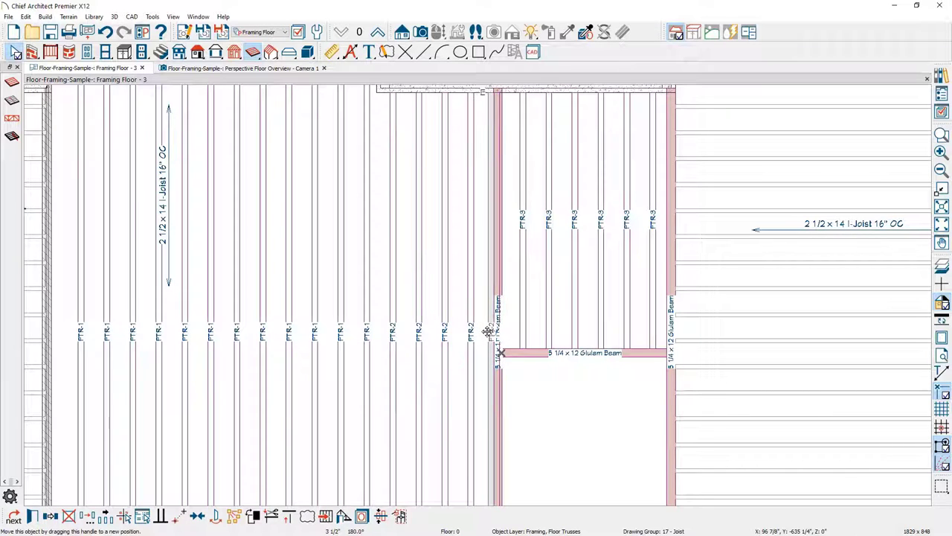
click(478, 339)
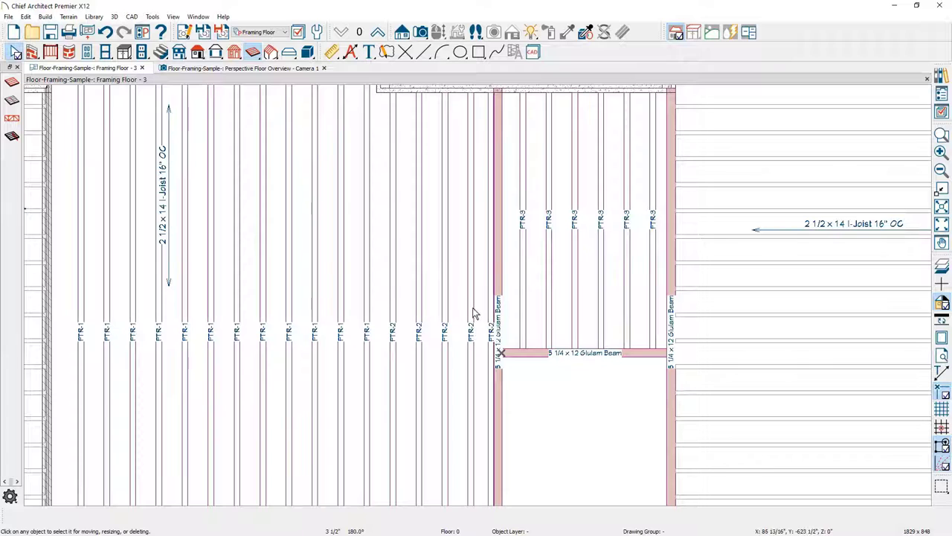
Examine the floor trusses and beams around the opening in the perspective floor overview.
click(282, 69)
drag(270, 296, 444, 273)
scroll(446, 276, up, 1)
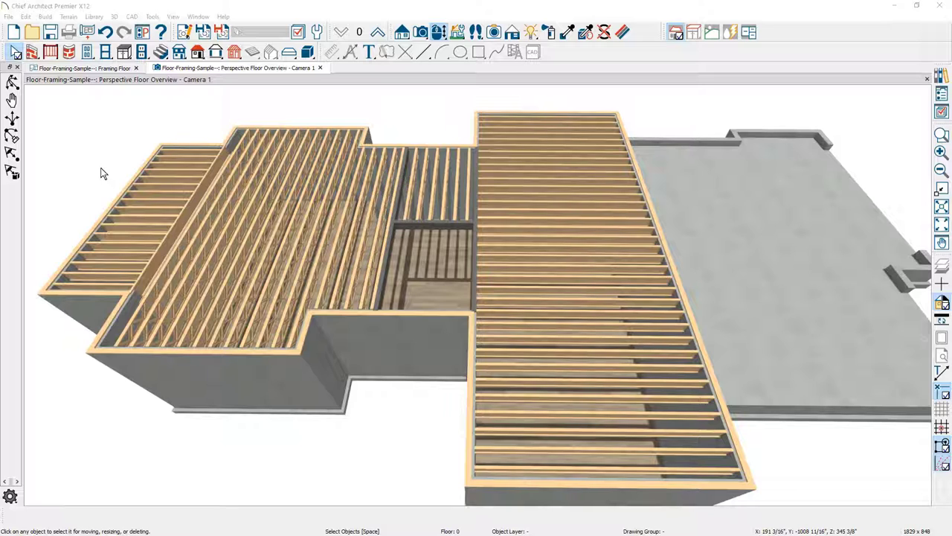
Return to the floor framing plan and delete all joists in the narrow left wing.
click(88, 72)
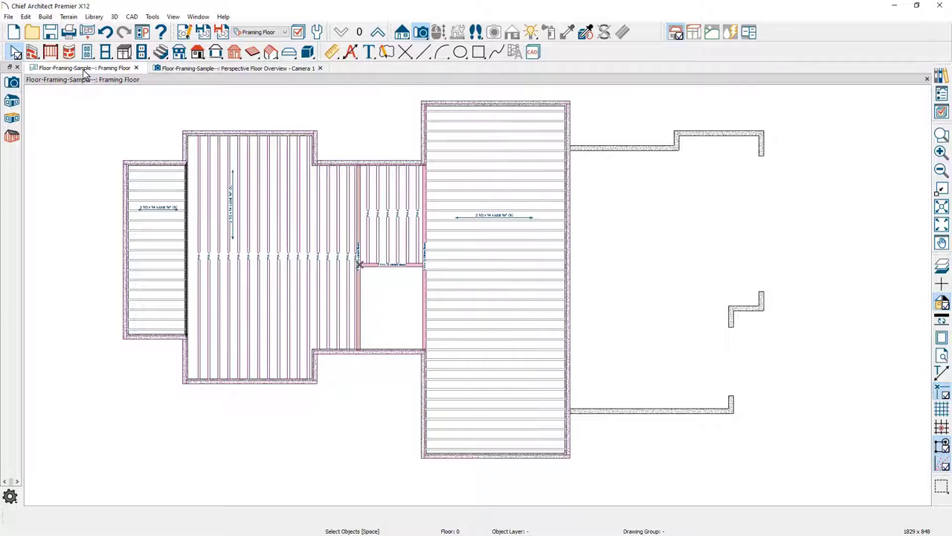
click(251, 54)
click(251, 53)
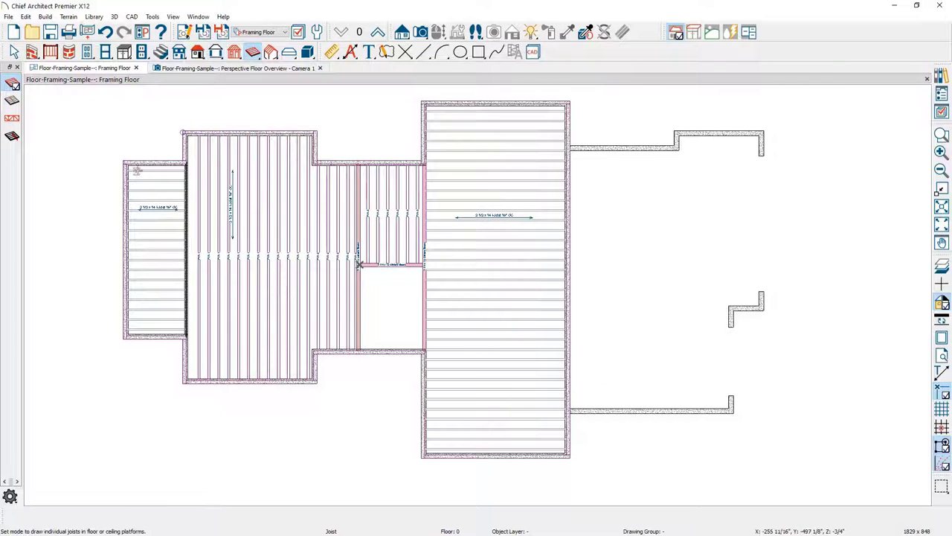
drag(139, 168, 158, 331)
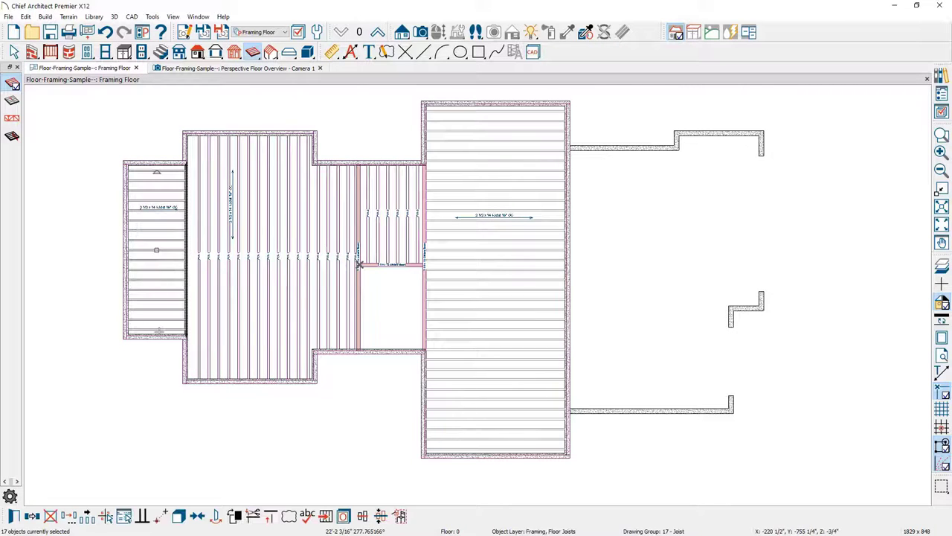
key(Delete)
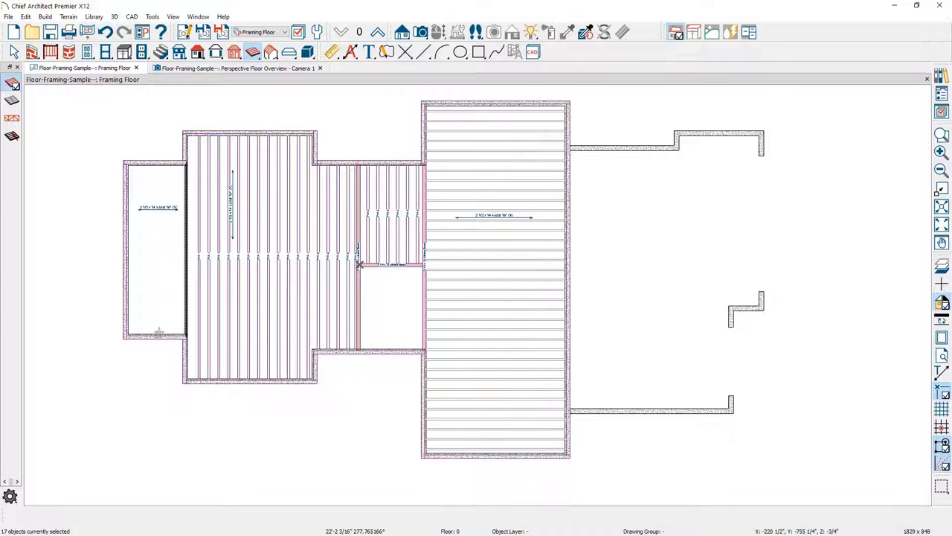
Go up to floor 1 and open the narrow left room's structure specification to view its framing group.
click(378, 34)
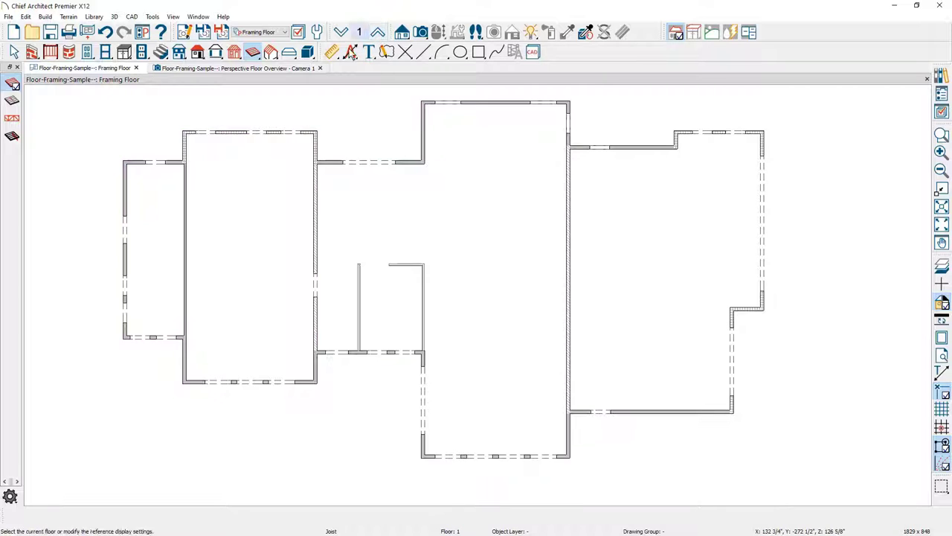
key(space)
click(168, 298)
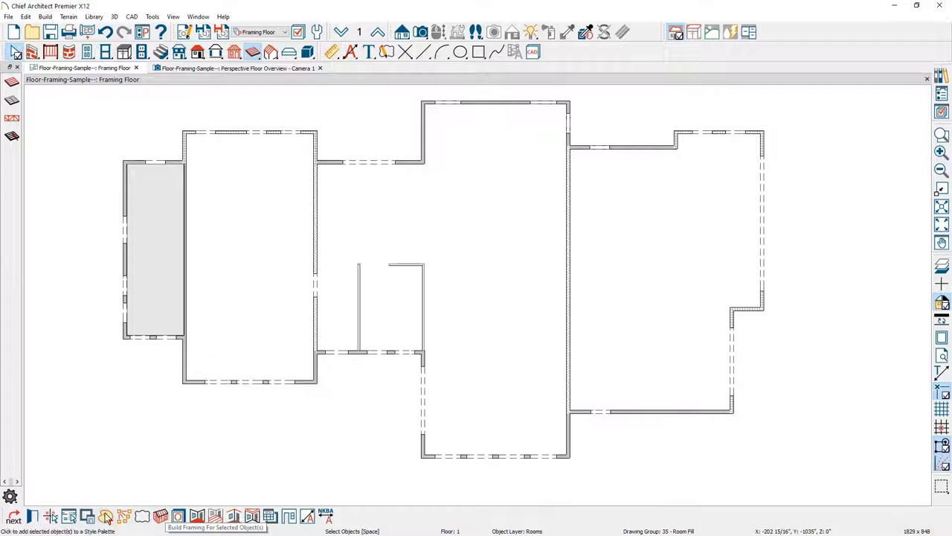
click(35, 517)
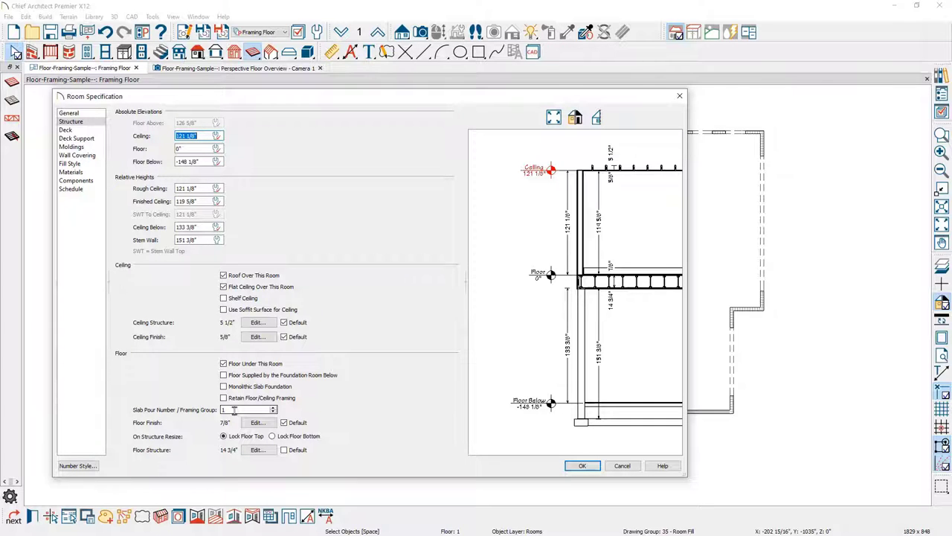
Look up the room structure options in the help and follow the reference on Framing Groups.
click(665, 466)
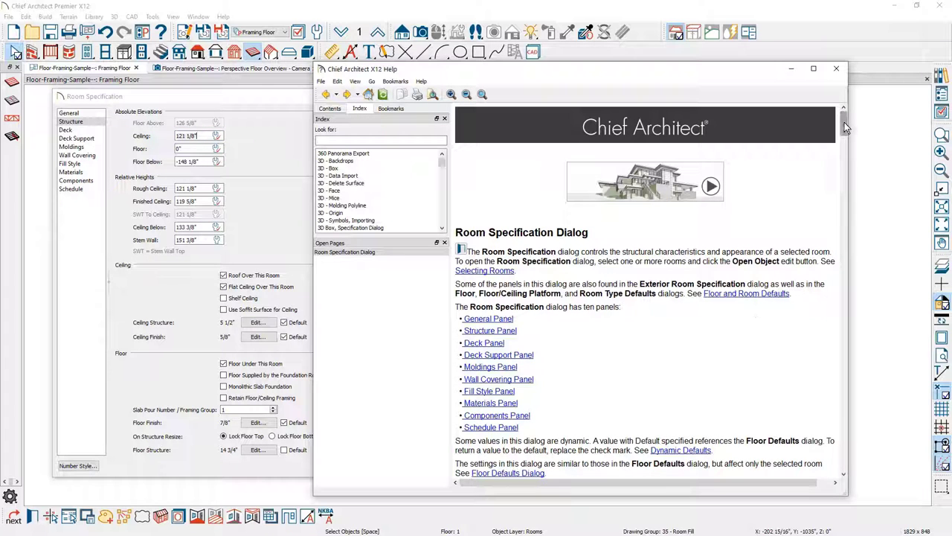
drag(845, 122, 846, 225)
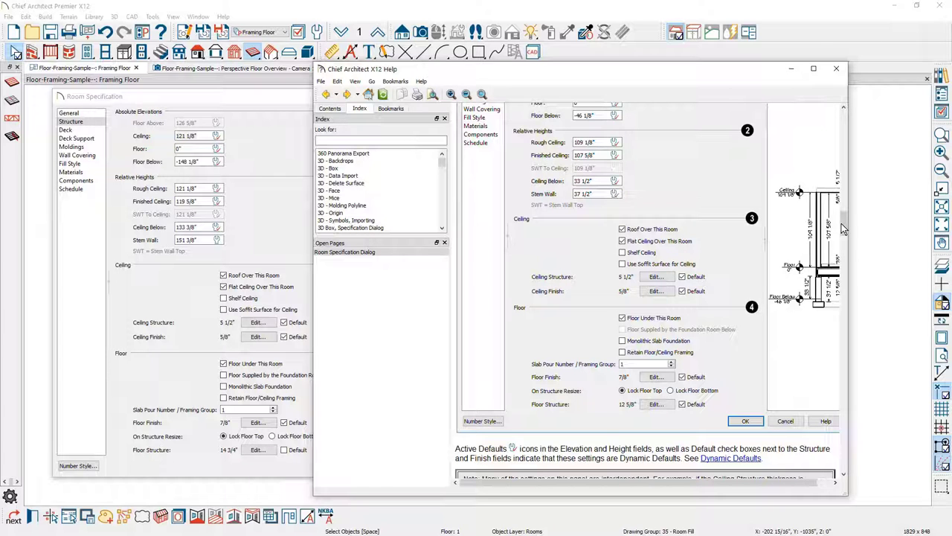
drag(842, 228, 843, 308)
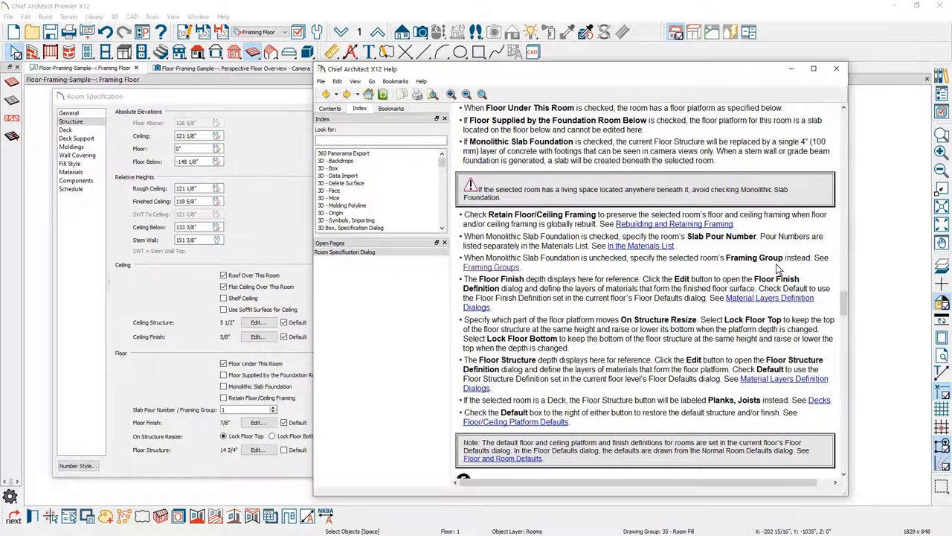
click(509, 269)
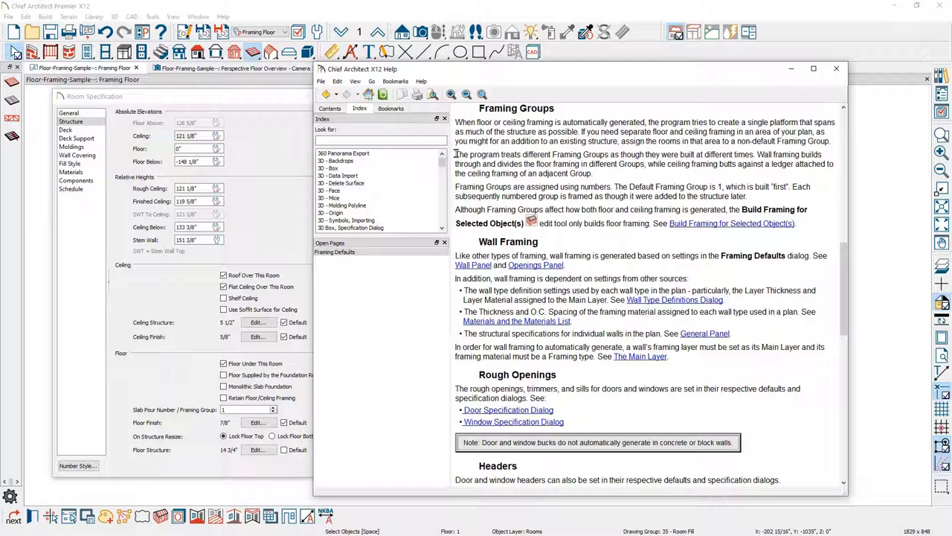
Close the help and set the room's slab pour number / framing group to 2, with Retain Floor/Ceiling Framing off.
click(836, 68)
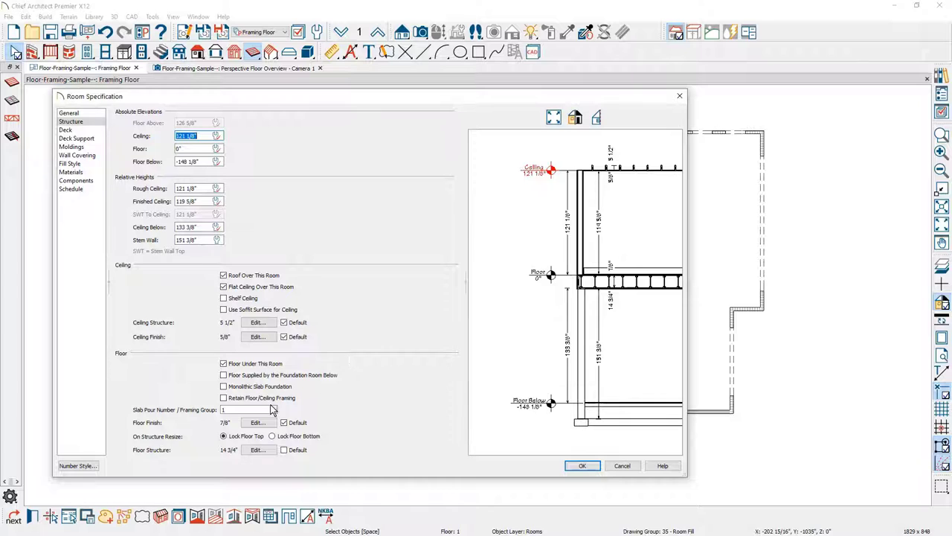
click(243, 409)
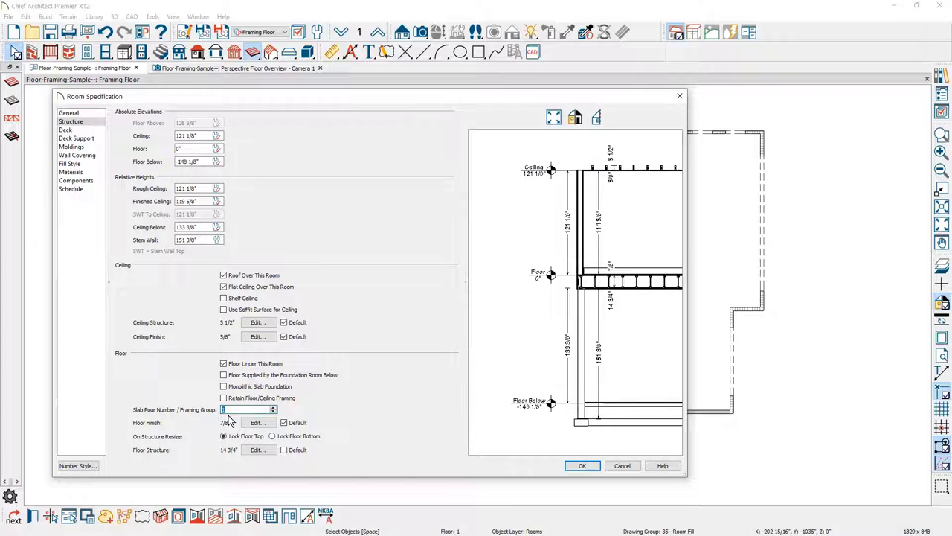
text(2)
click(226, 400)
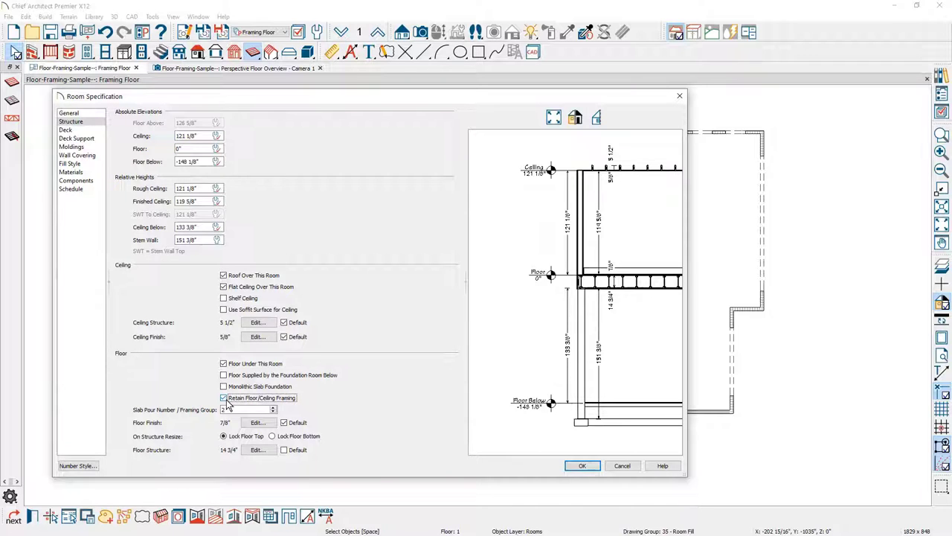
click(223, 397)
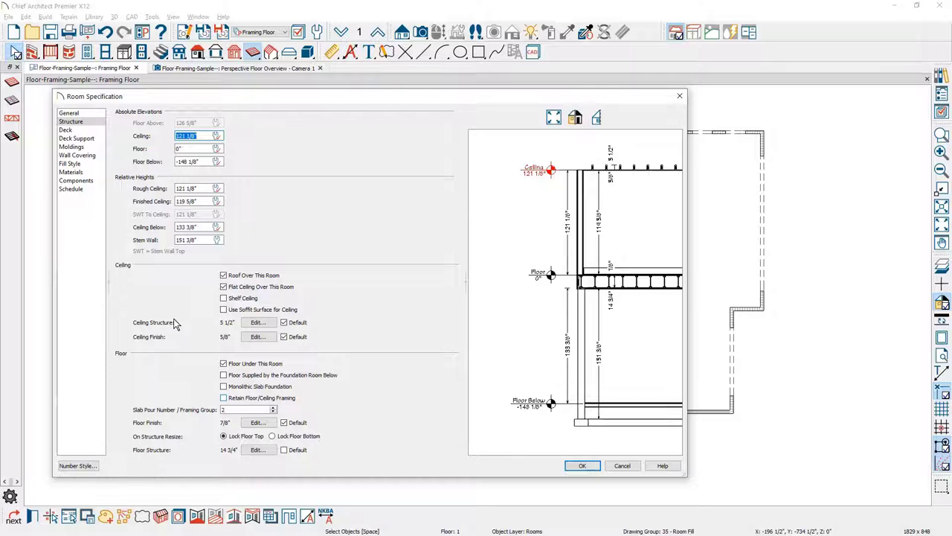
In the room's floor structure, copy the joist layer's Fir Framing material and name the copy "Fir Framing, New".
click(257, 450)
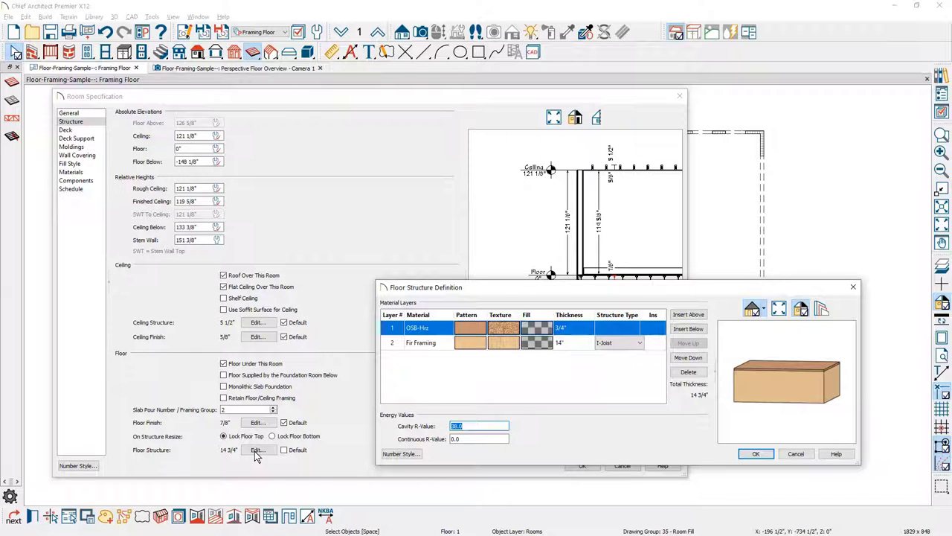
click(498, 348)
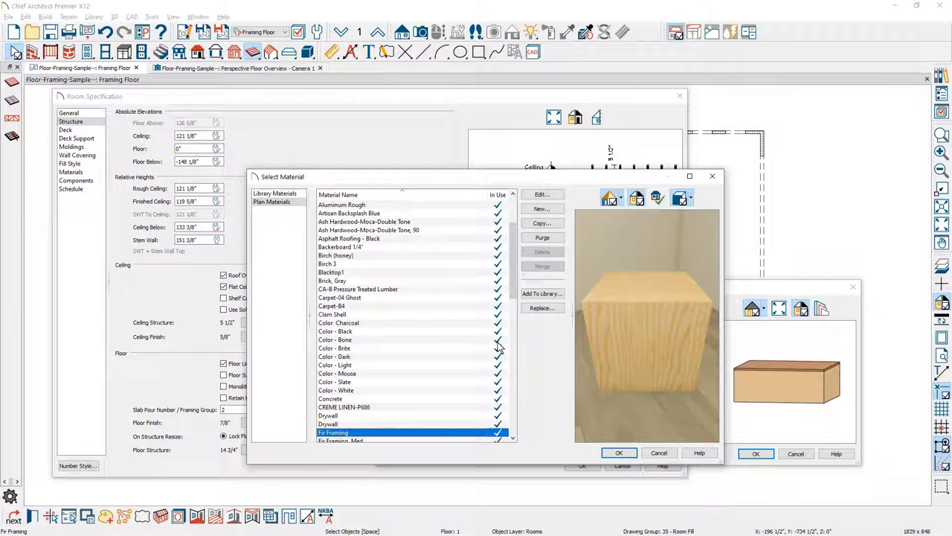
click(538, 225)
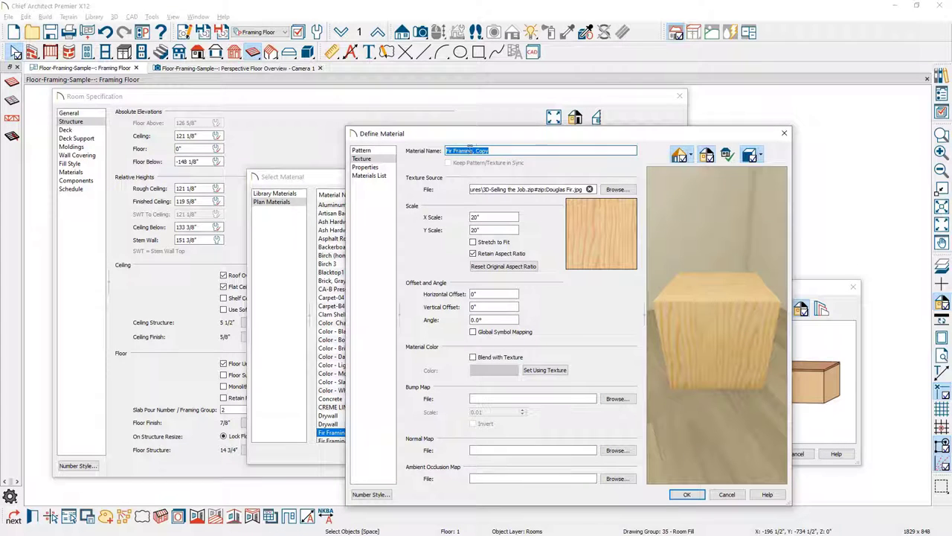
text(New)
Blend the copied material's texture with the light green custom color (red 160, green 221, blue 179) and accept the material.
click(473, 358)
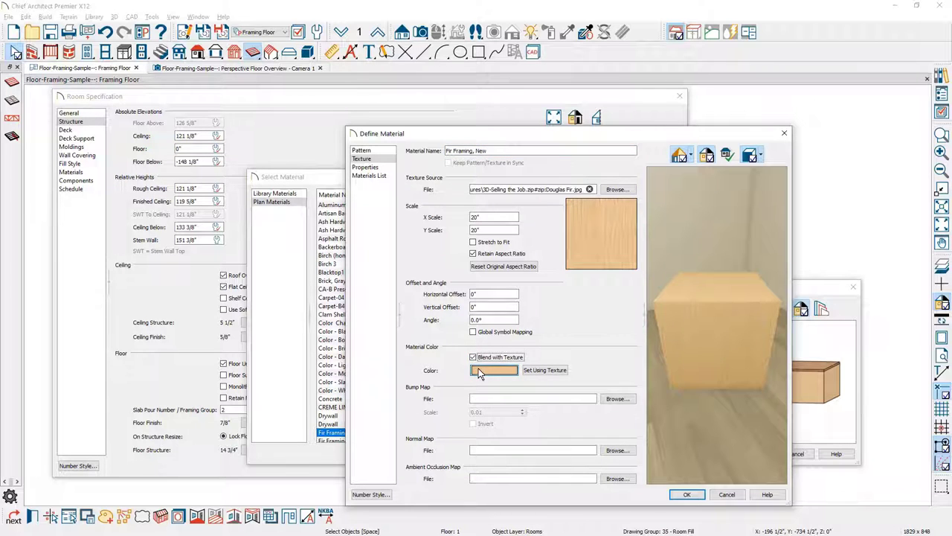
click(478, 368)
click(458, 356)
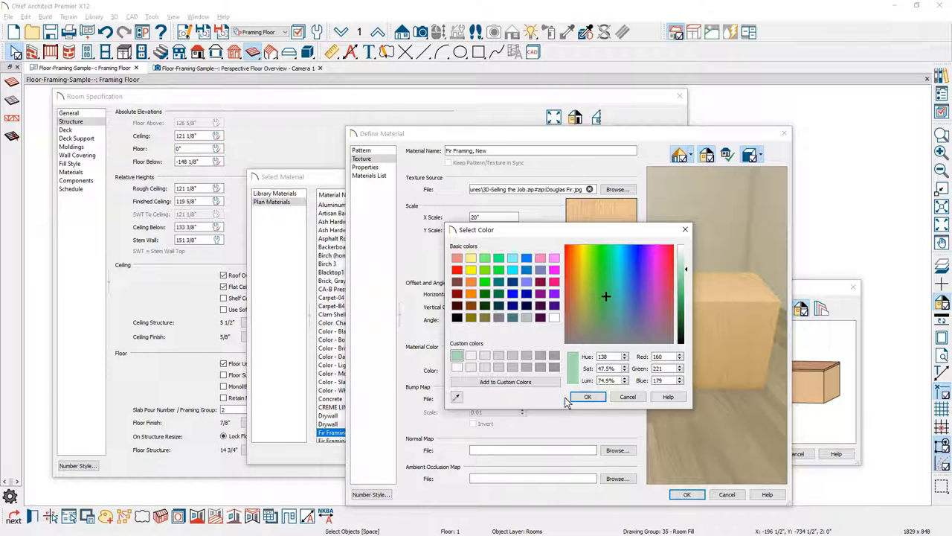
click(587, 397)
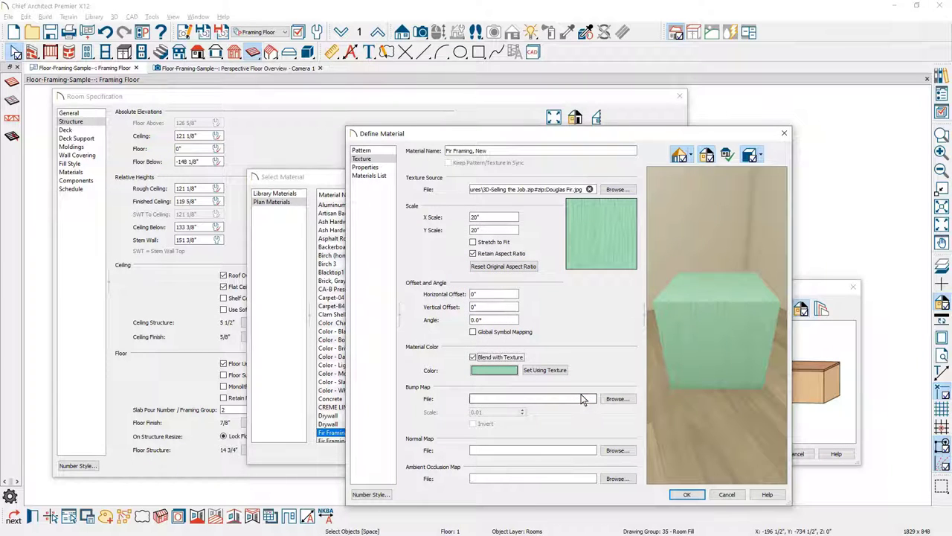
click(685, 495)
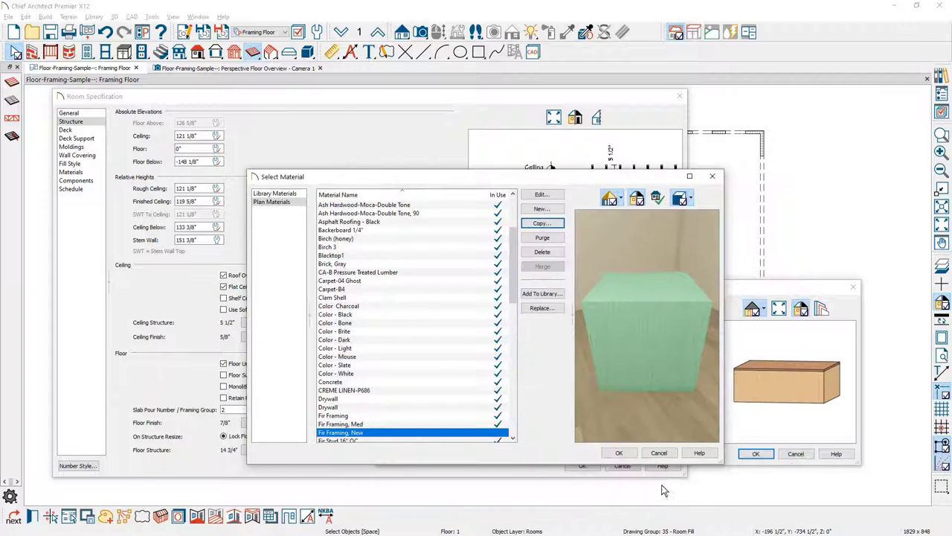
Apply Fir Framing, New to the I-joist layer and accept the floor structure and room specification.
click(619, 453)
click(755, 453)
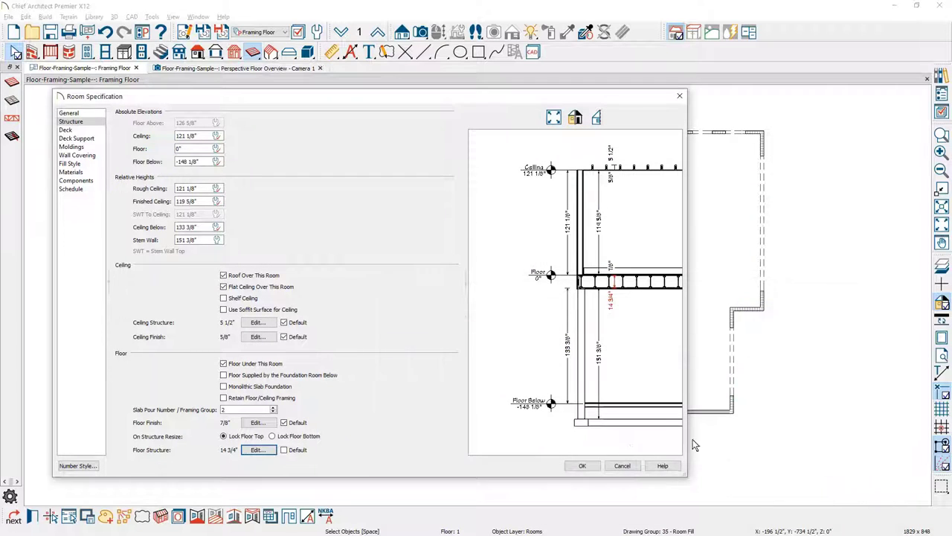
click(581, 465)
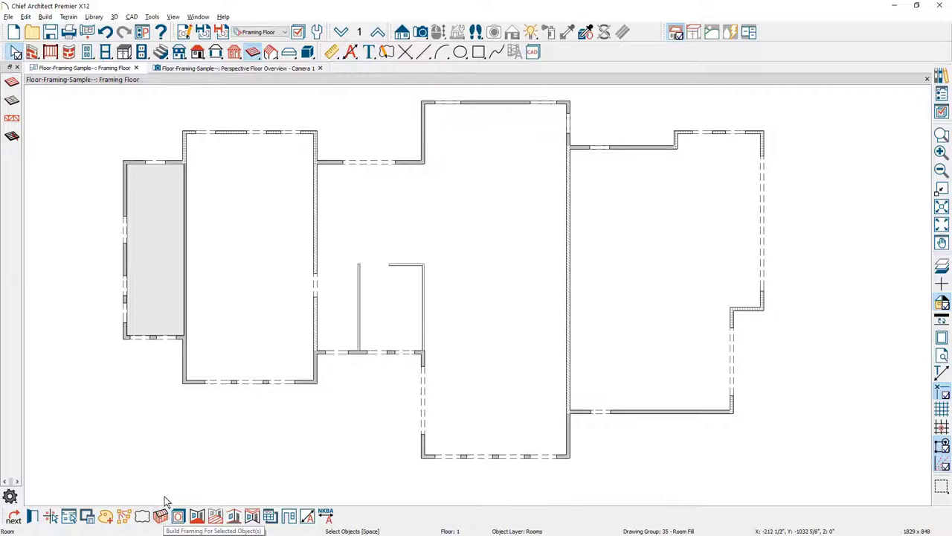
Examine the narrow left room's floor joists in the perspective floor overview.
click(220, 68)
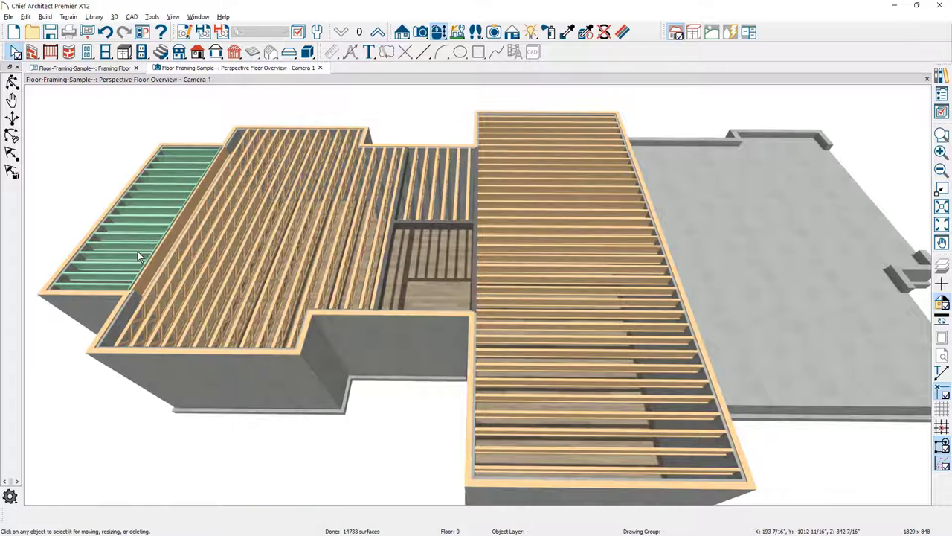
middle_drag(119, 267, 228, 298)
scroll(227, 297, up, 1)
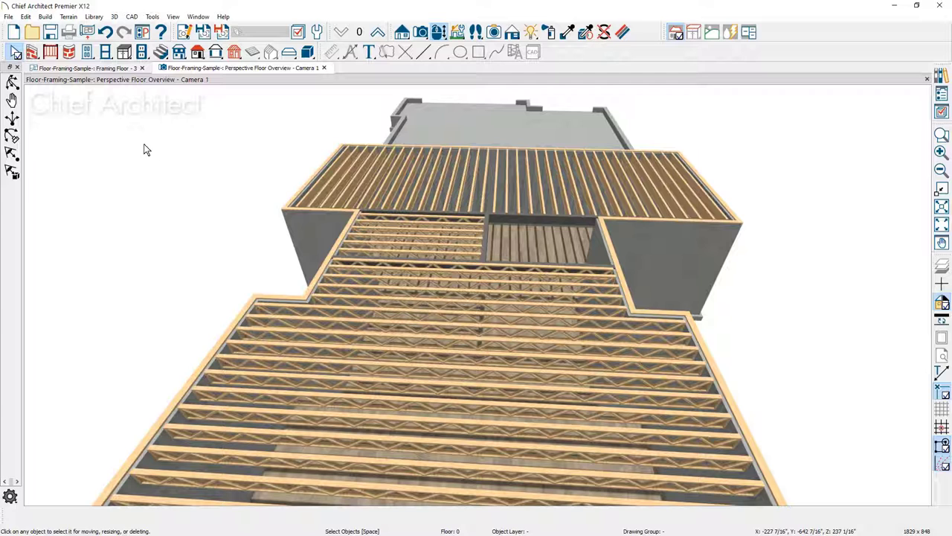
Build a new second floor, deriving its plan from the first floor plan.
click(46, 17)
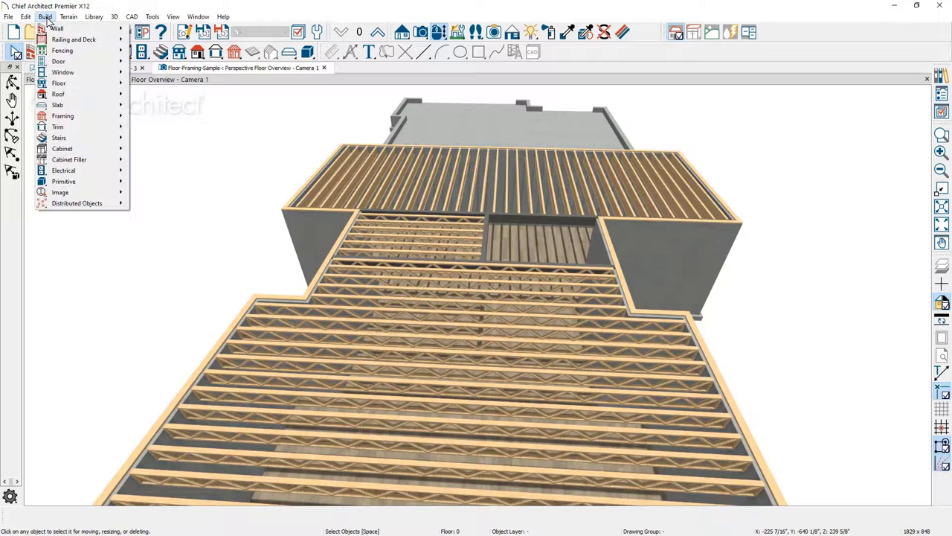
mouse_move(104, 83)
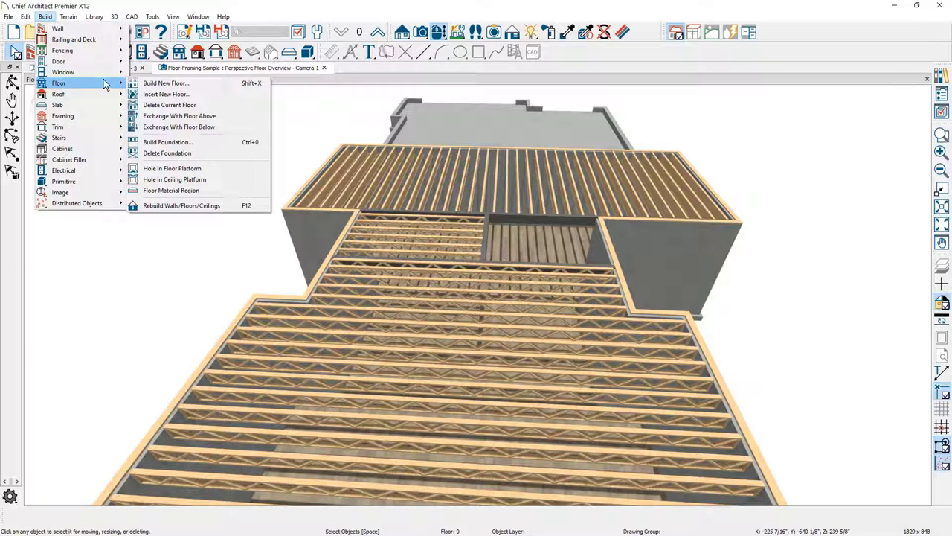
click(208, 84)
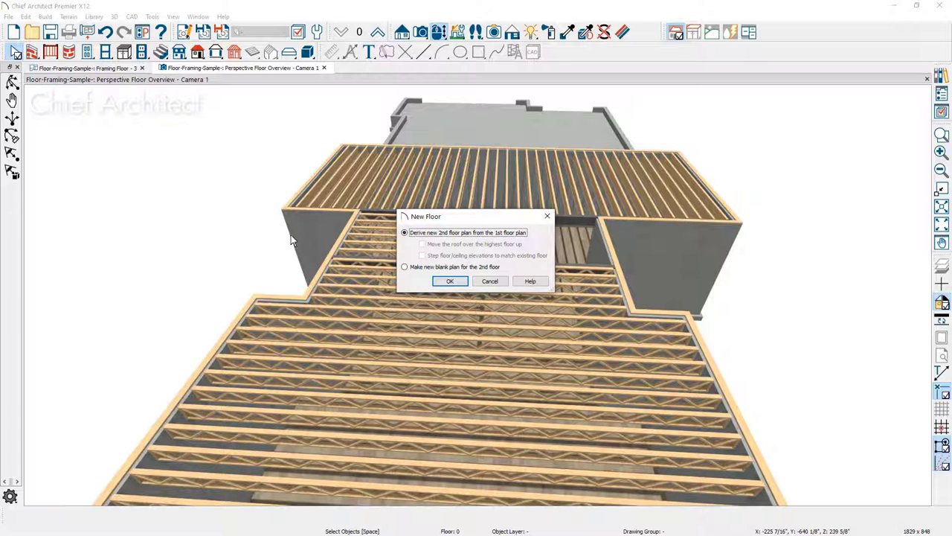
click(451, 285)
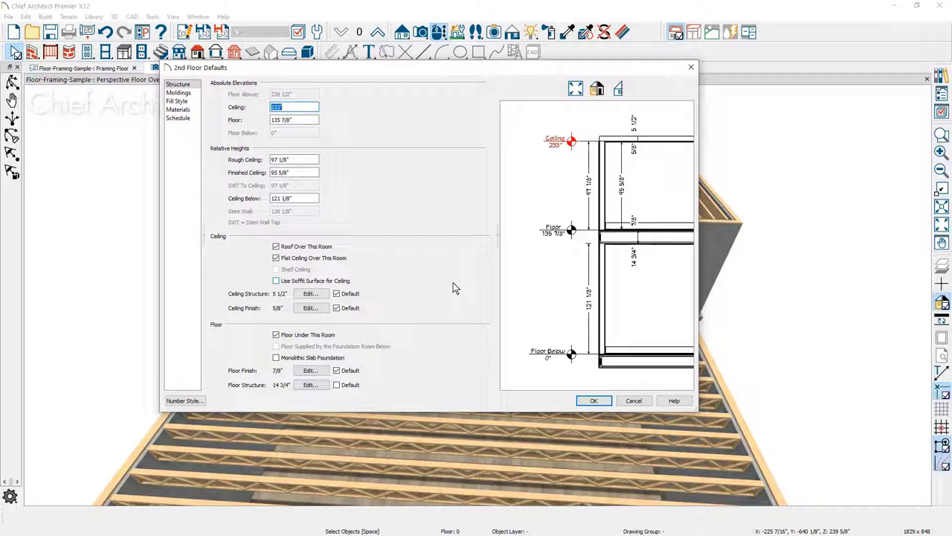
Add 12 inches to the second floor's default rough ceiling height, review its floor structure layers and accept the defaults.
click(304, 159)
text(+12)
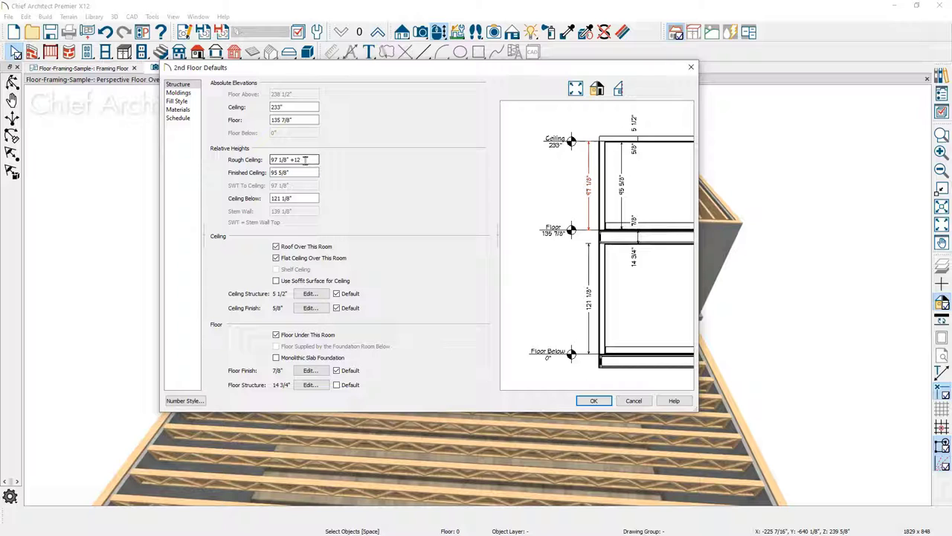
key(Tab)
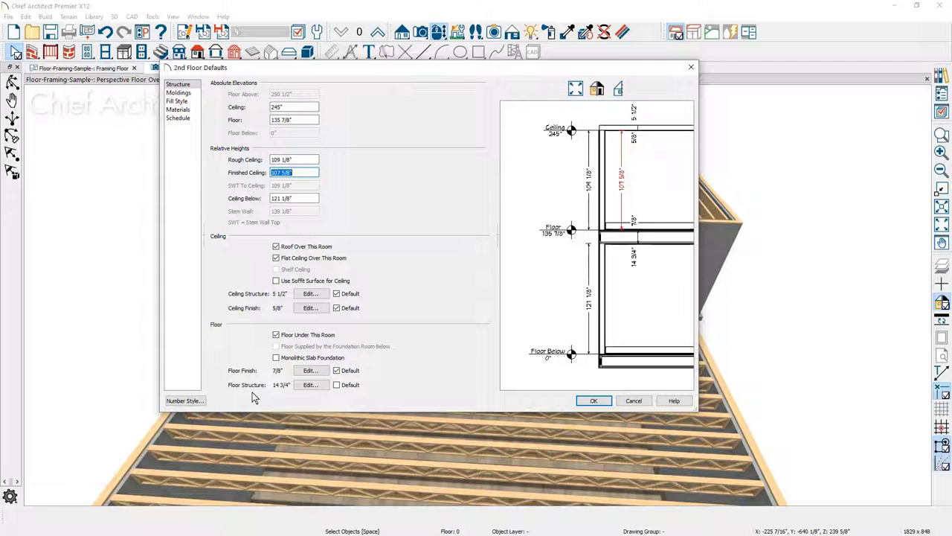
click(305, 385)
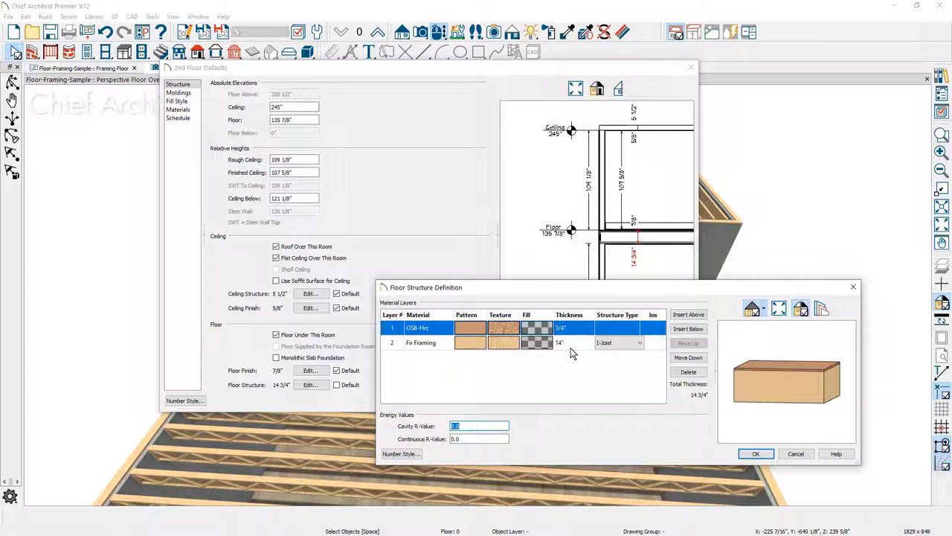
click(756, 453)
click(603, 400)
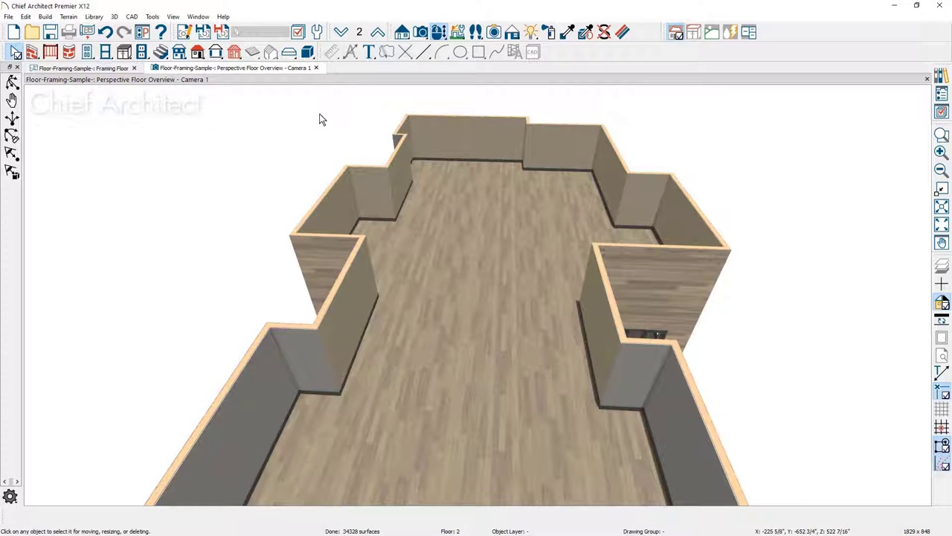
Open the active layer display options and switch the overview to the "3D Framing, Floor" layer set.
drag(389, 246, 192, 215)
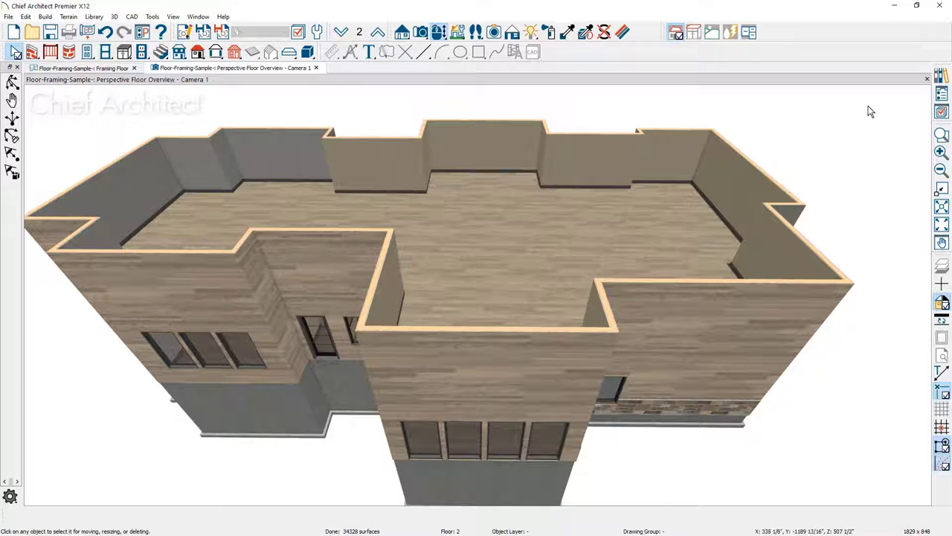
click(941, 113)
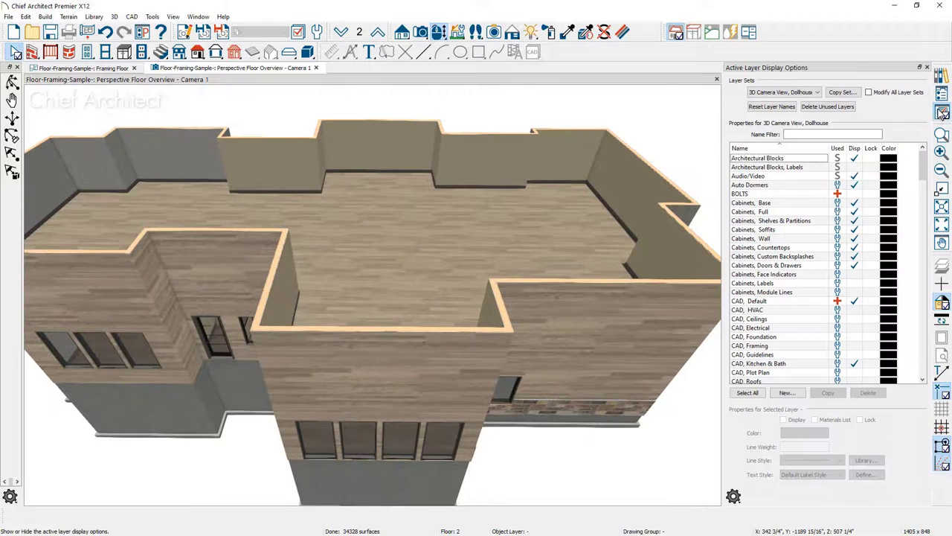
click(817, 93)
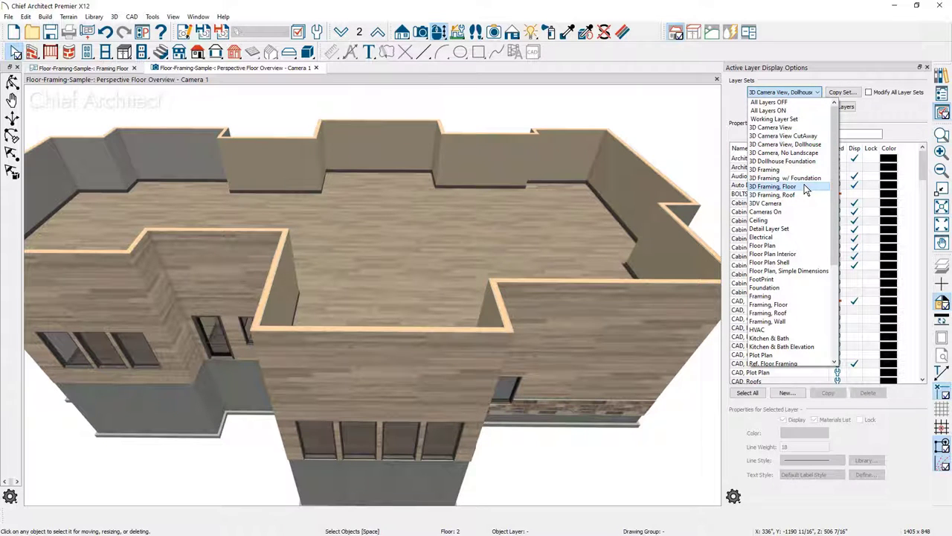
click(805, 187)
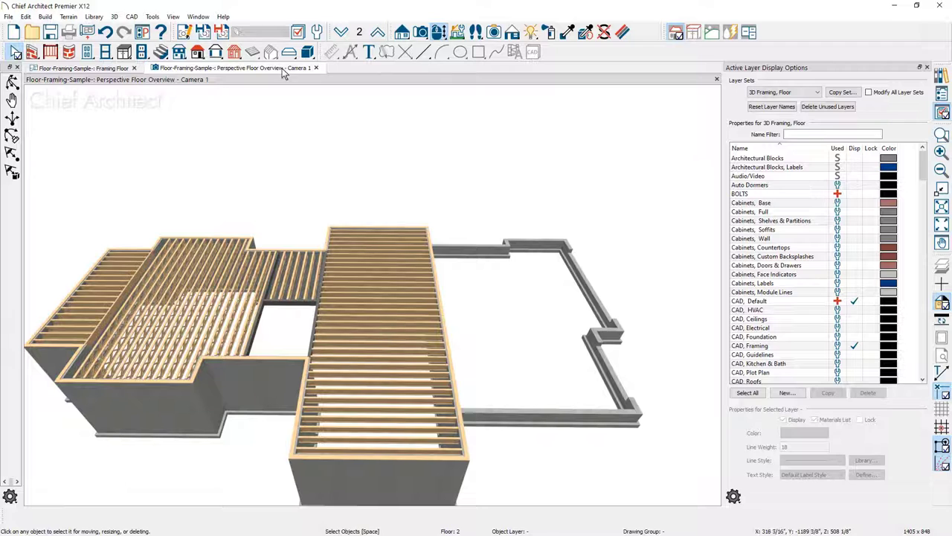
Build the floor framing for the floor 2 subfloor and view it in the perspective overview.
click(46, 16)
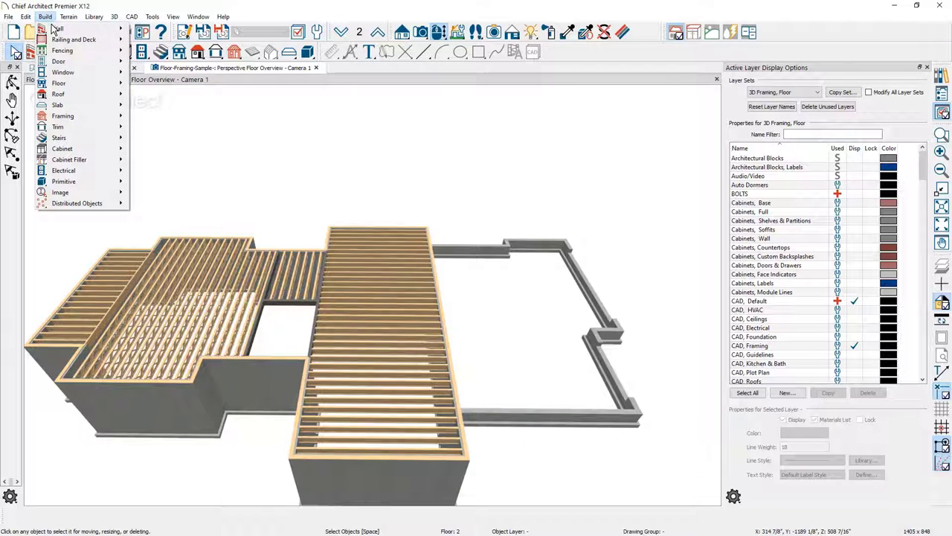
mouse_move(68, 118)
click(164, 115)
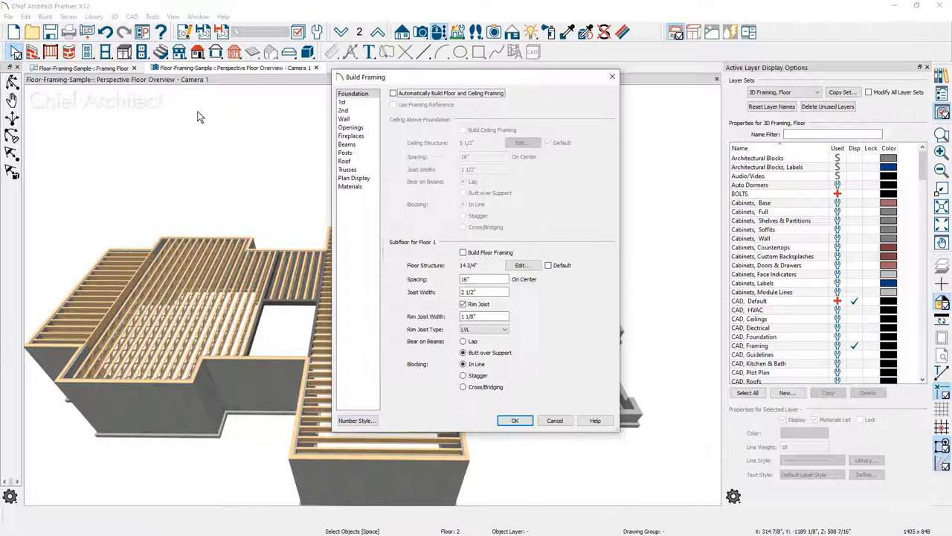
click(343, 102)
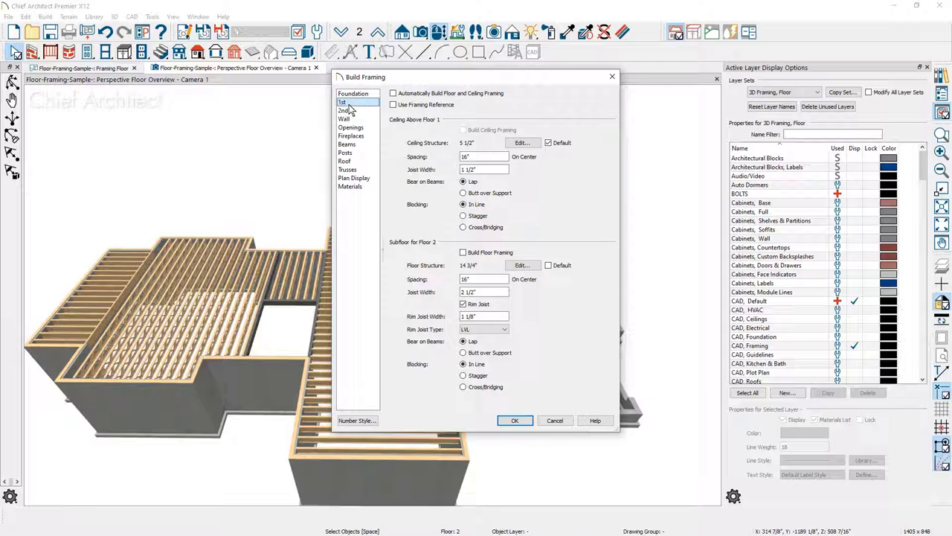
click(464, 254)
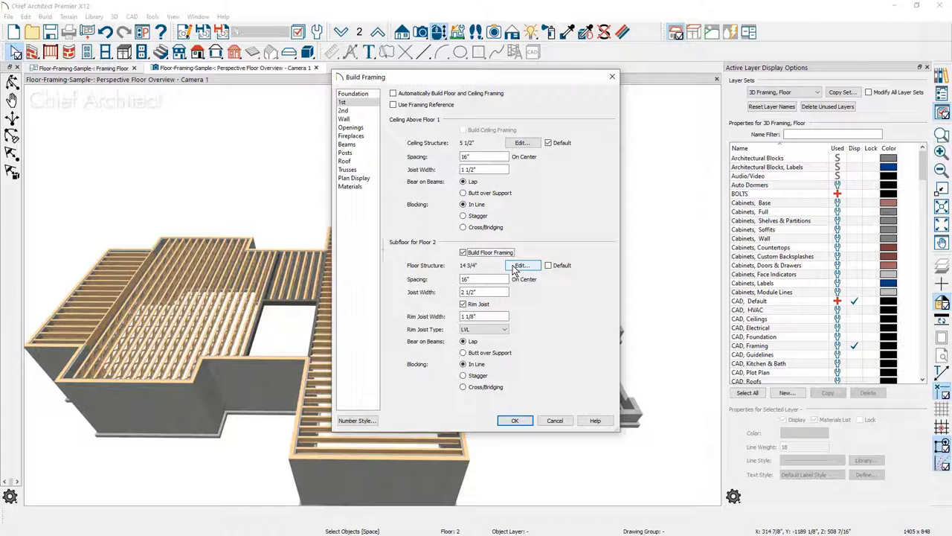
click(515, 421)
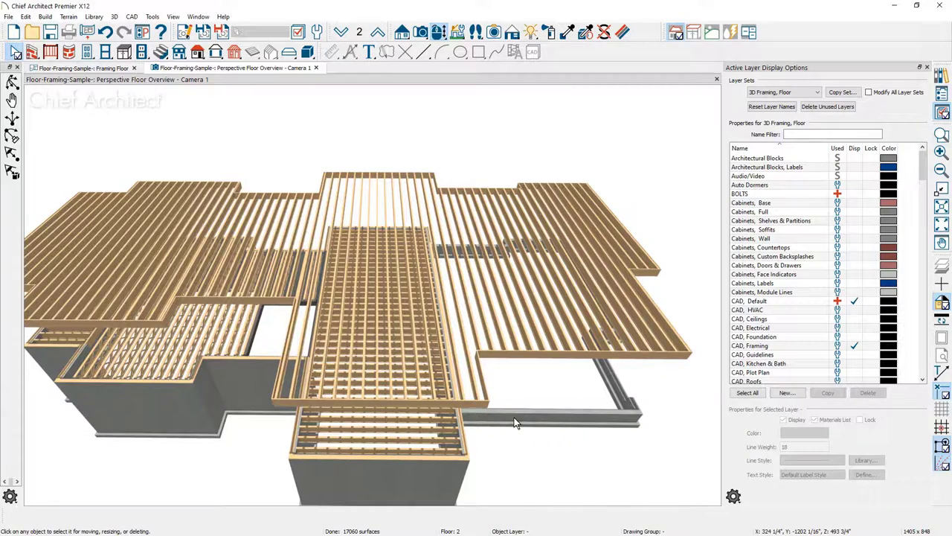
middle_drag(531, 431, 630, 415)
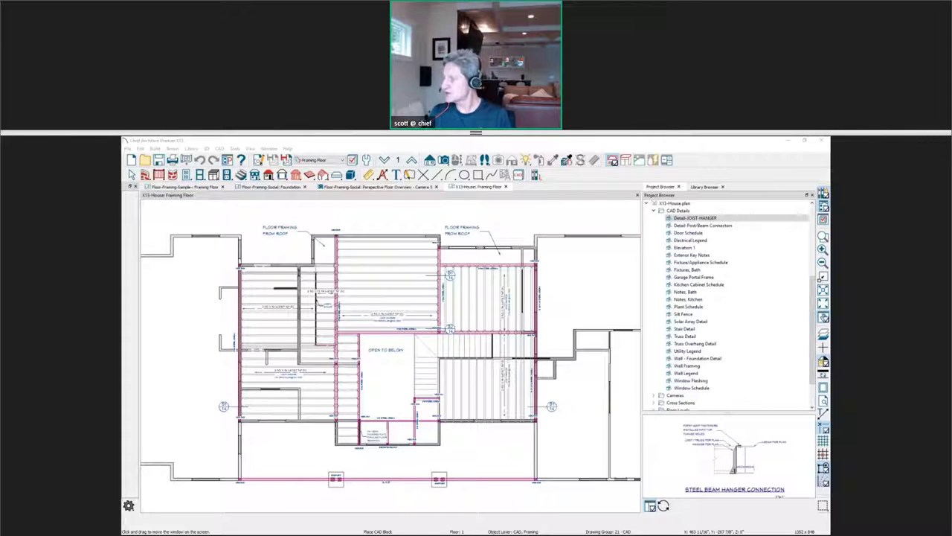
key(alt+Tab)
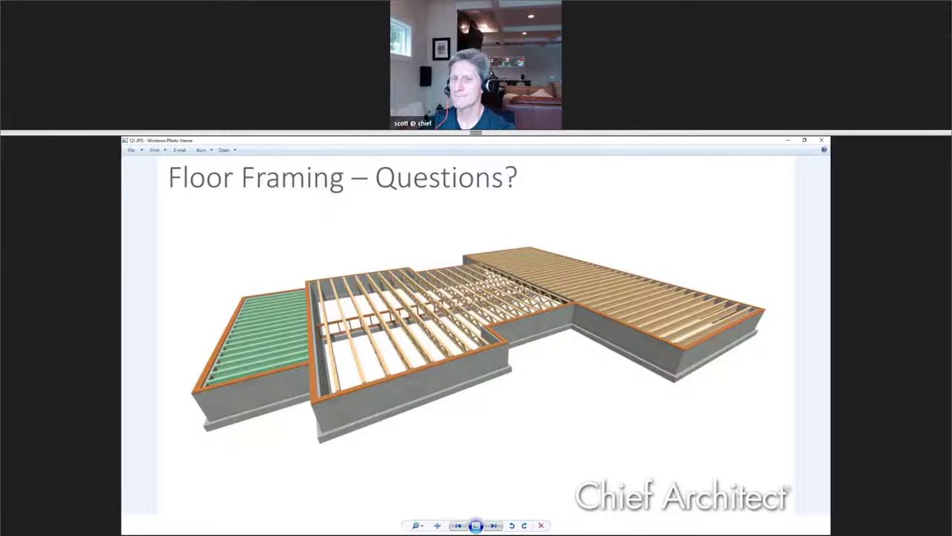
key(alt+Tab)
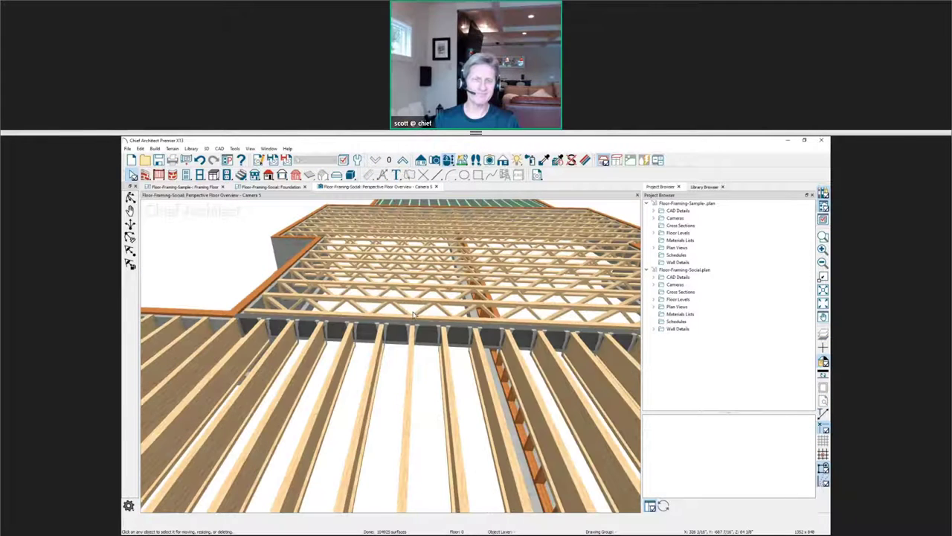
Review the structure and platform intersection settings of the foundation wall where the floor trusses end.
middle_drag(414, 314, 335, 290)
scroll(251, 257, up, 2)
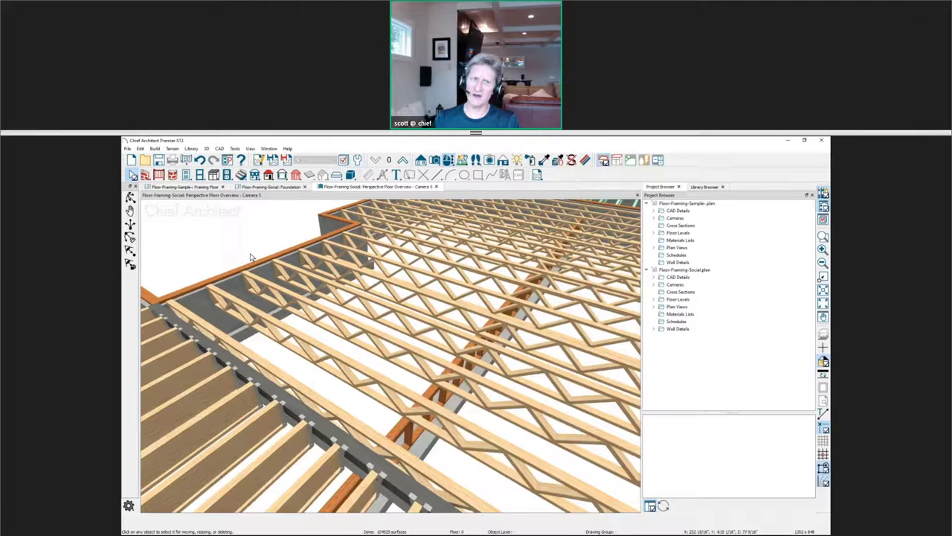
scroll(251, 258, up, 2)
scroll(253, 275, up, 2)
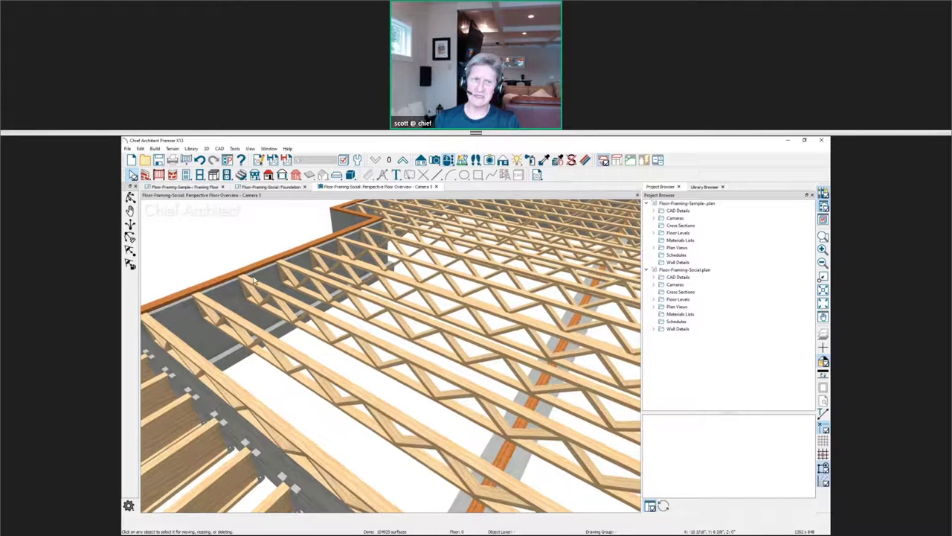
scroll(252, 279, up, 2)
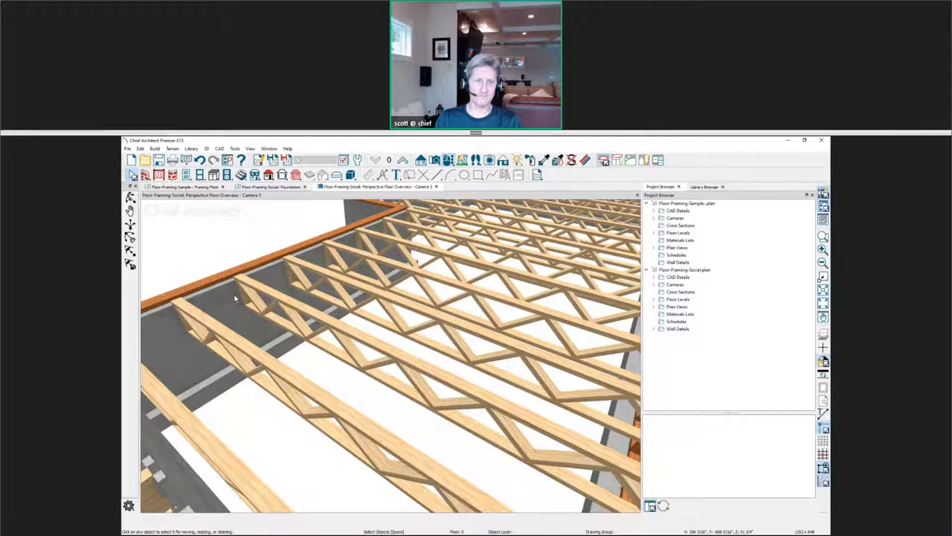
click(234, 299)
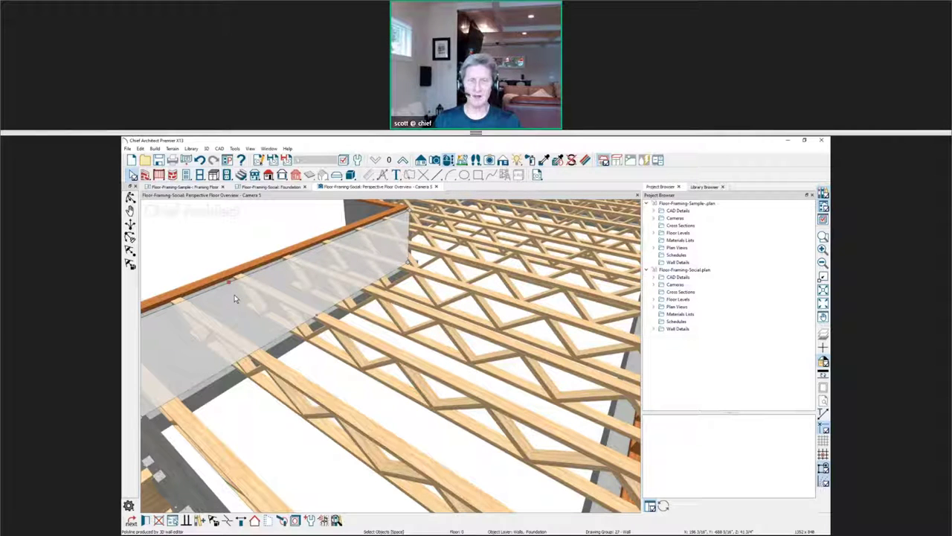
double_click(234, 298)
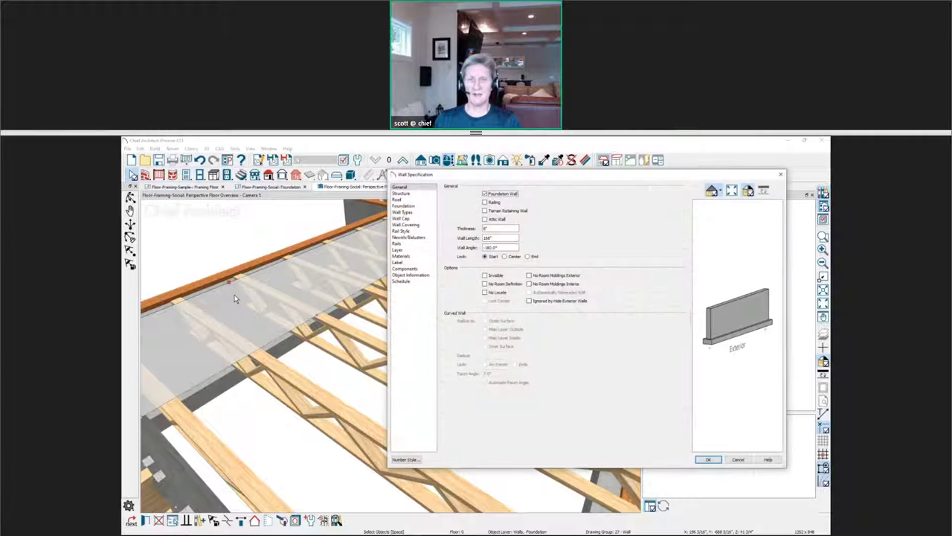
click(413, 194)
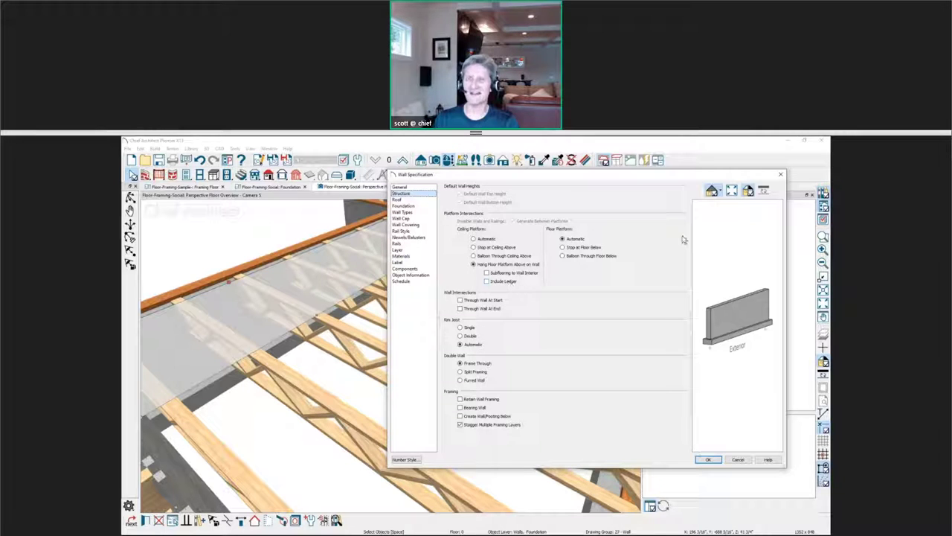
click(781, 177)
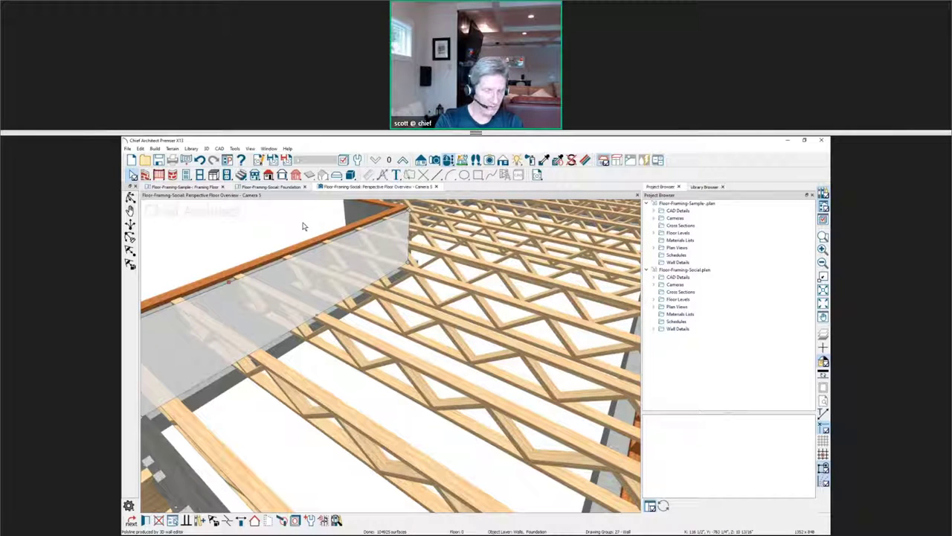
Review the structure options of the default foundation wall through the foundation build settings.
key(Delete)
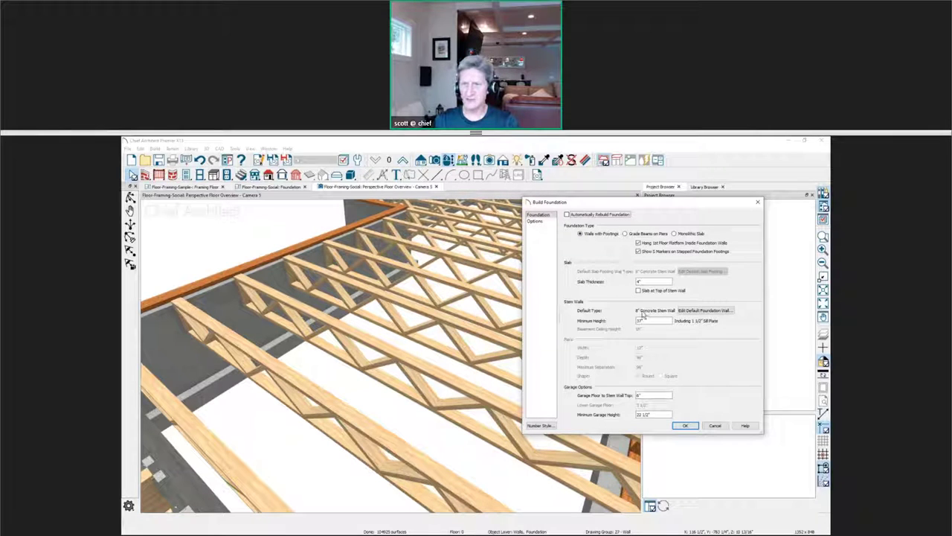
click(687, 311)
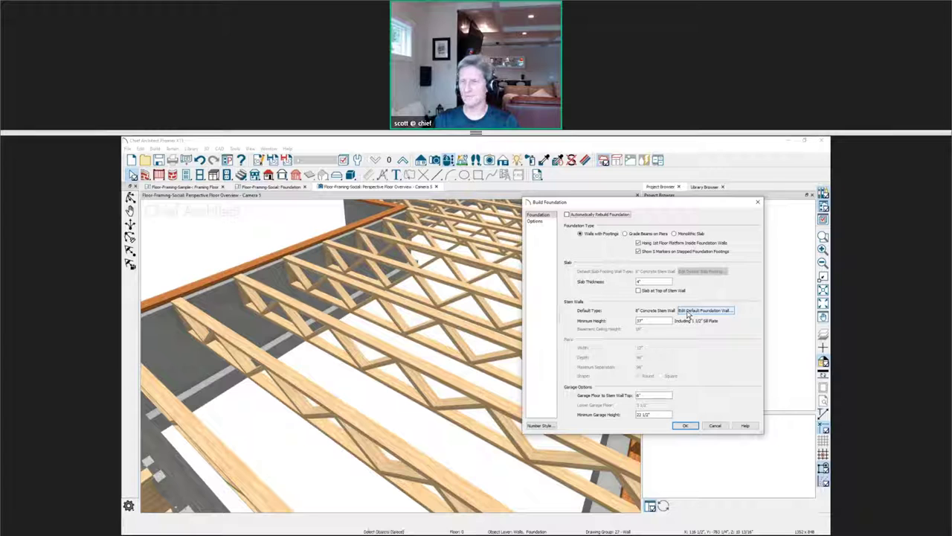
click(687, 312)
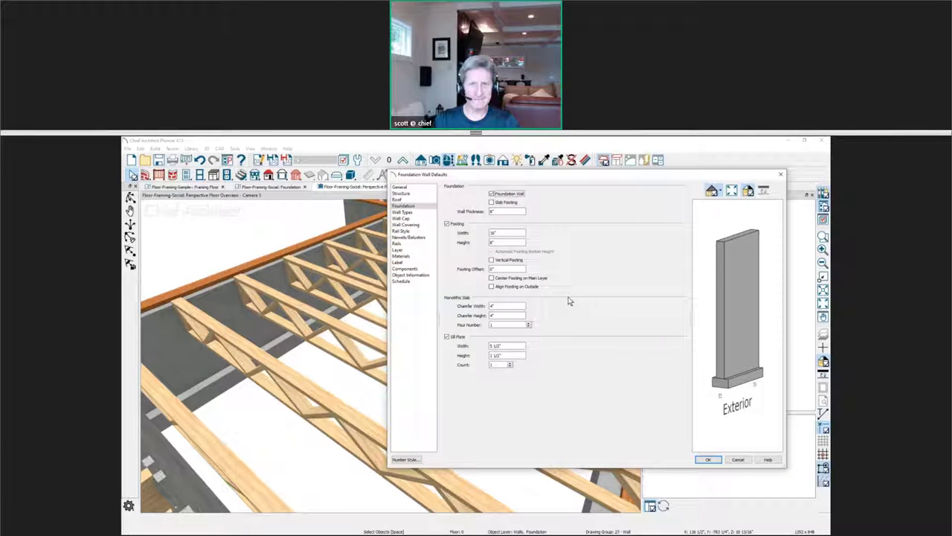
click(416, 195)
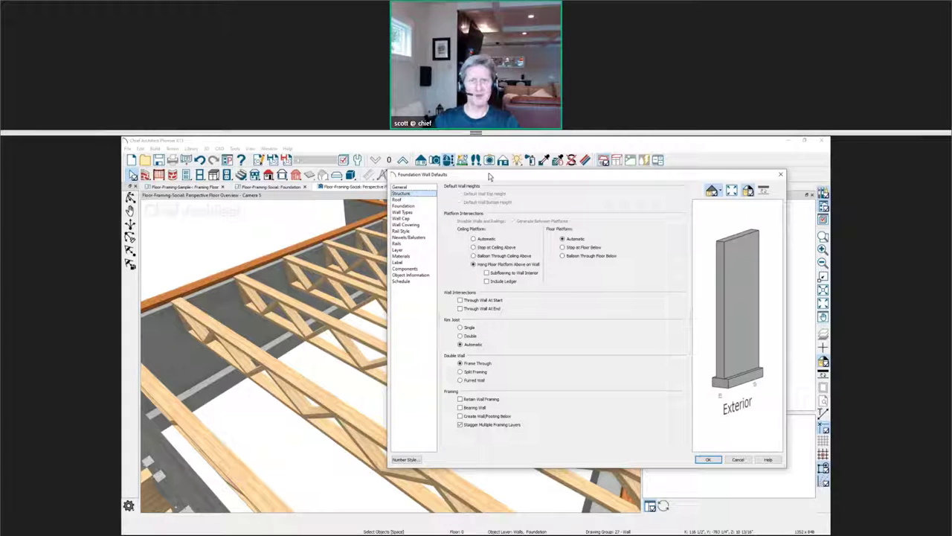
drag(492, 177, 567, 218)
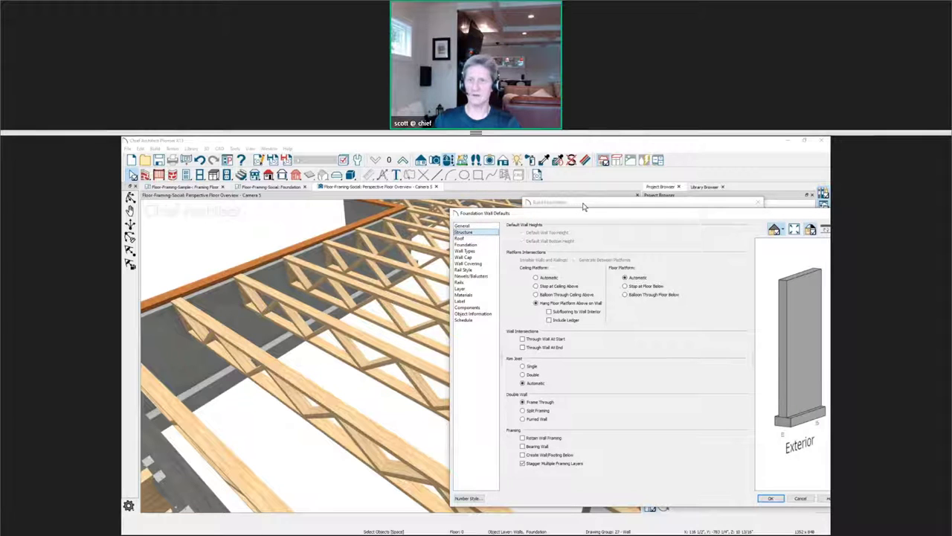
key(Escape)
Try the Include Ledger option in the default foundation wall's structure settings and discard the changes.
drag(581, 203, 185, 203)
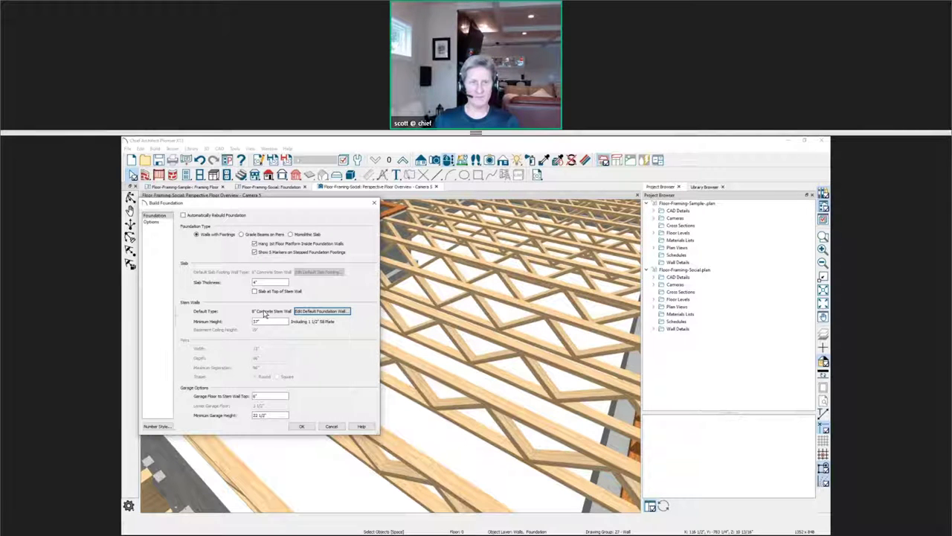
click(346, 313)
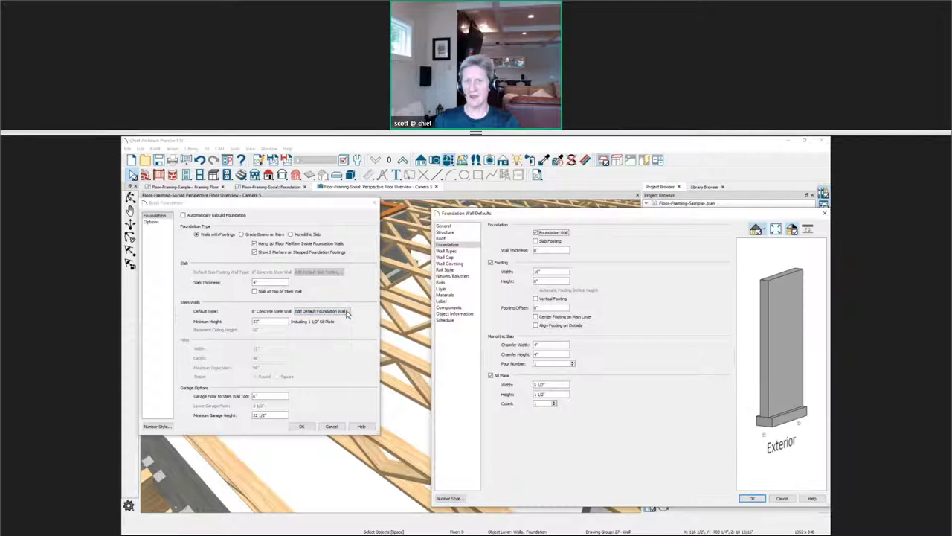
drag(471, 216, 424, 206)
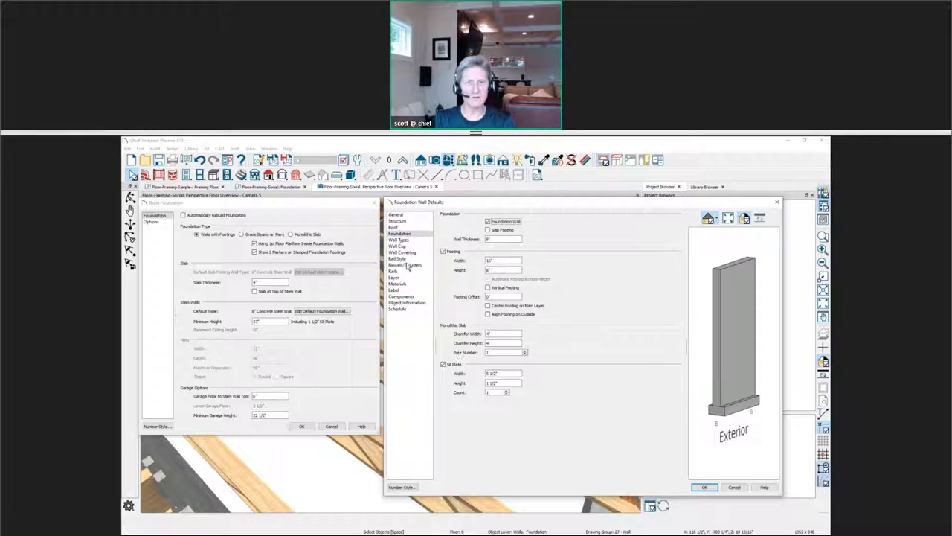
click(398, 221)
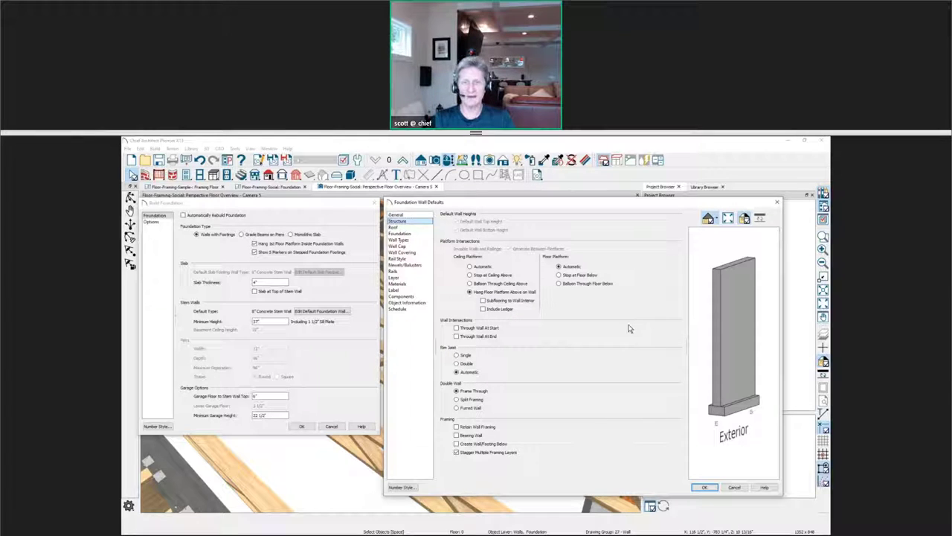
click(488, 311)
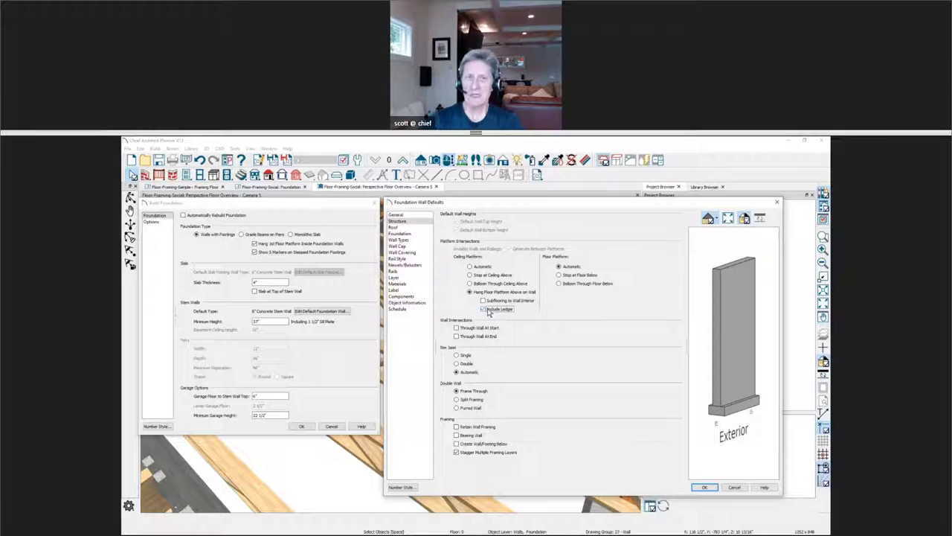
click(776, 203)
click(374, 202)
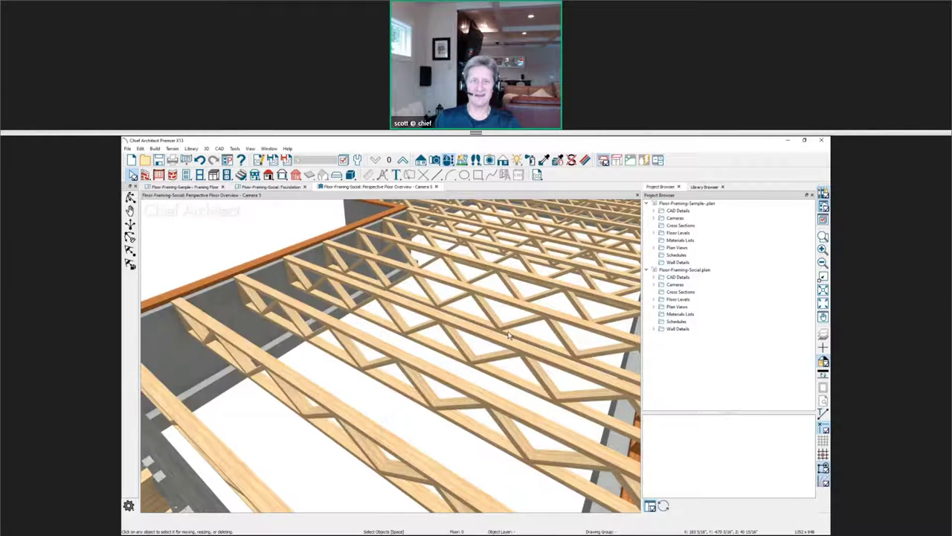
Find the ITS2 (2) joist hanger in the library and browse to its Simpson Strong-Tie catalog.
middle_drag(506, 327, 469, 350)
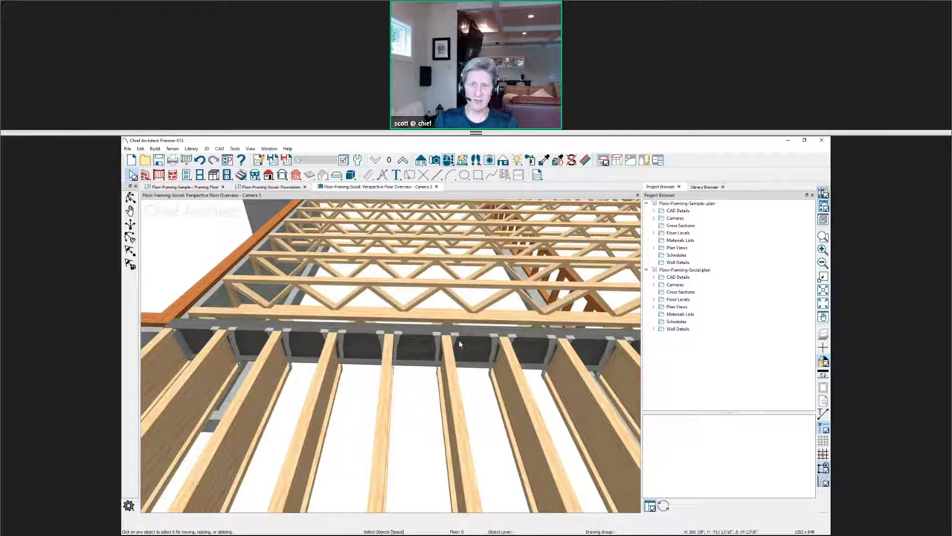
click(452, 341)
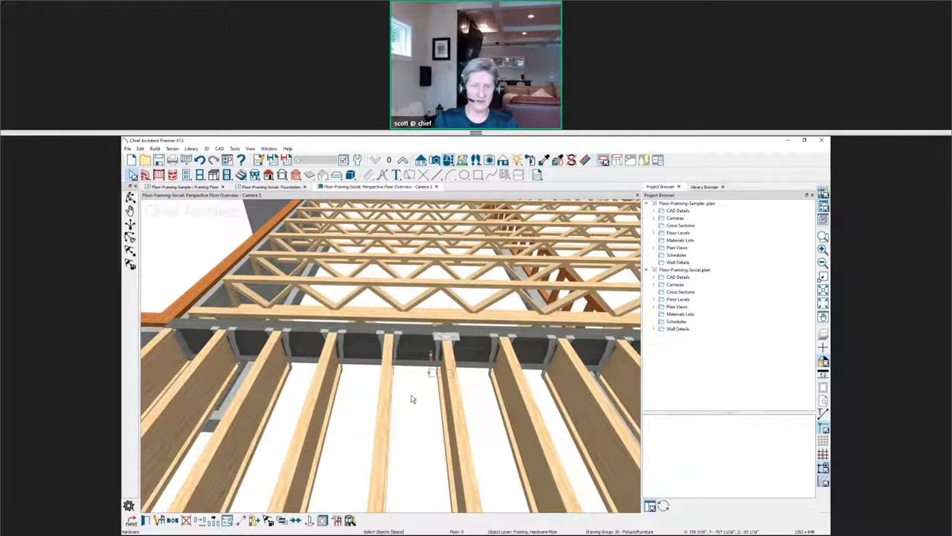
click(349, 520)
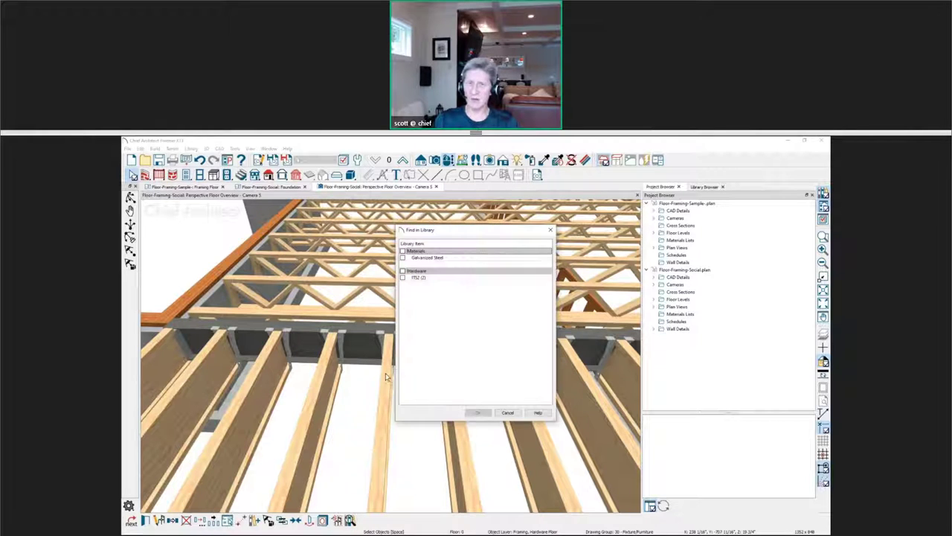
click(402, 277)
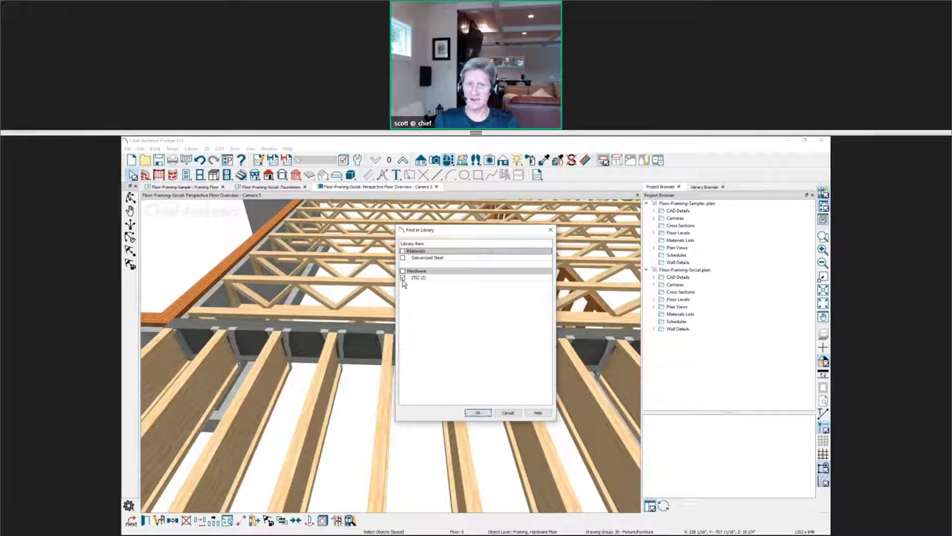
click(477, 413)
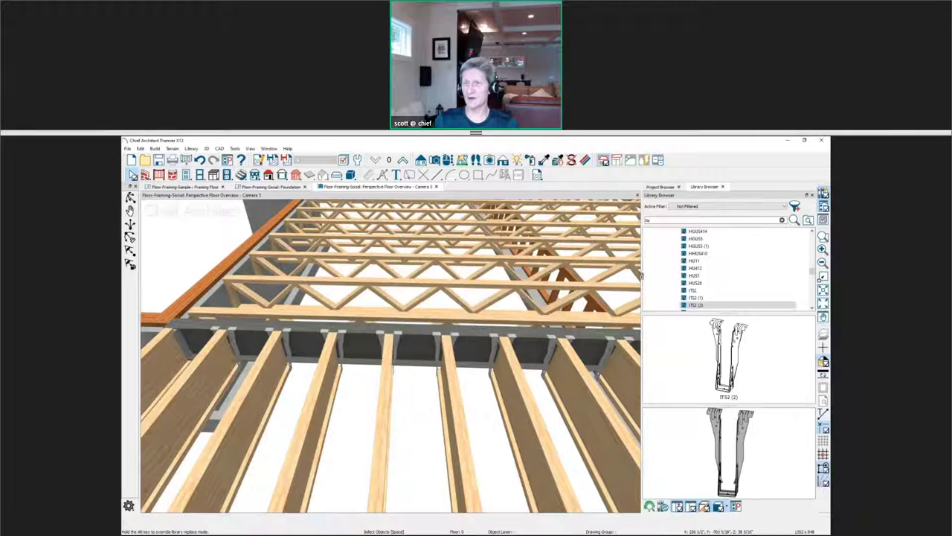
scroll(812, 264, up, 5)
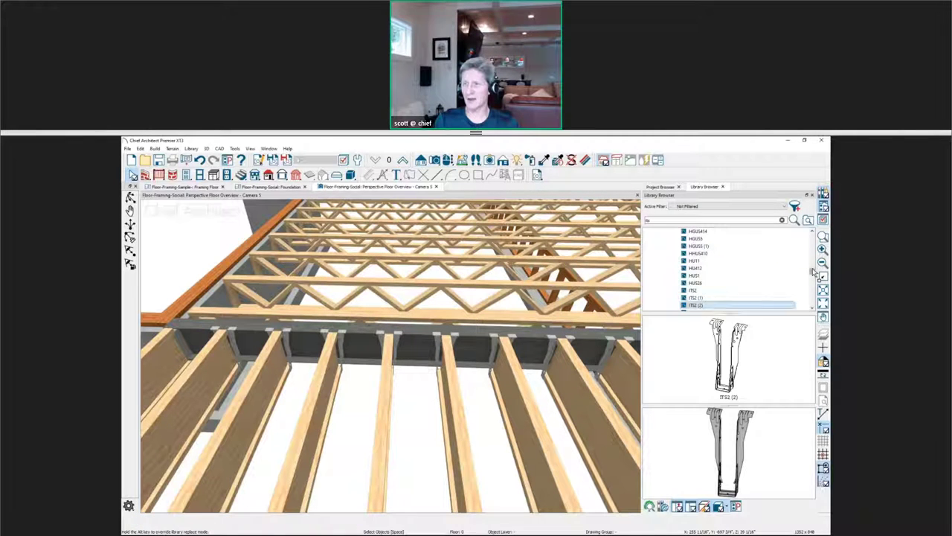
scroll(813, 264, down, 2)
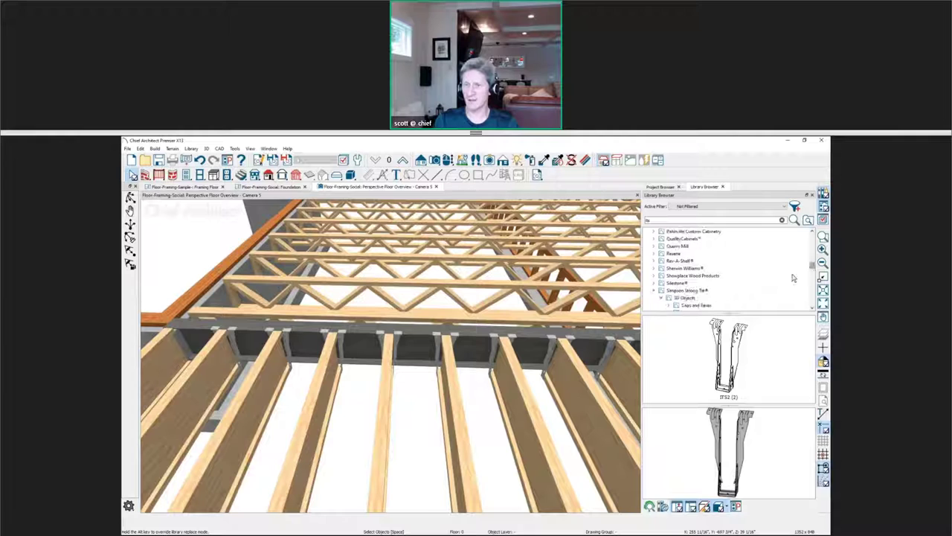
click(696, 291)
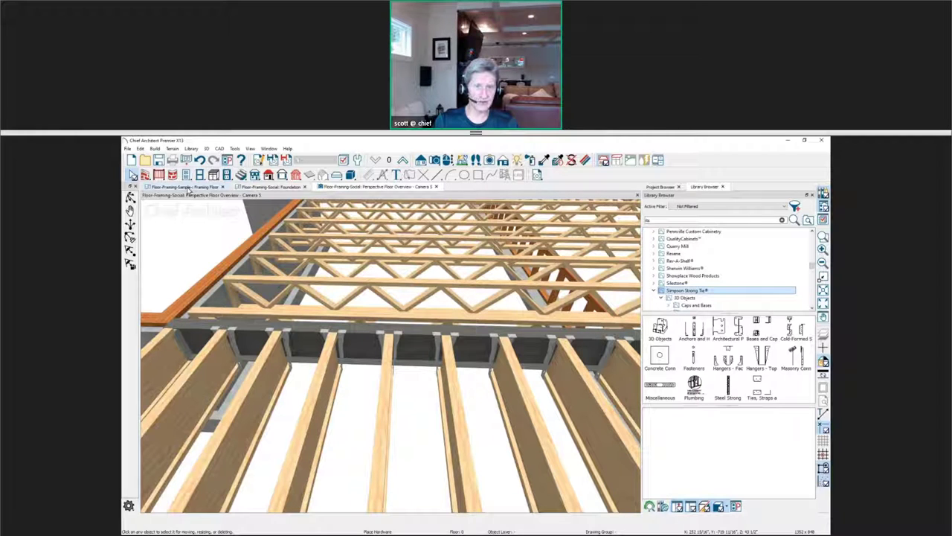
Examine the joist hangers along the framed wall in the Floor-Framing-Social foundation plan and return to the perspective floor overview.
click(186, 187)
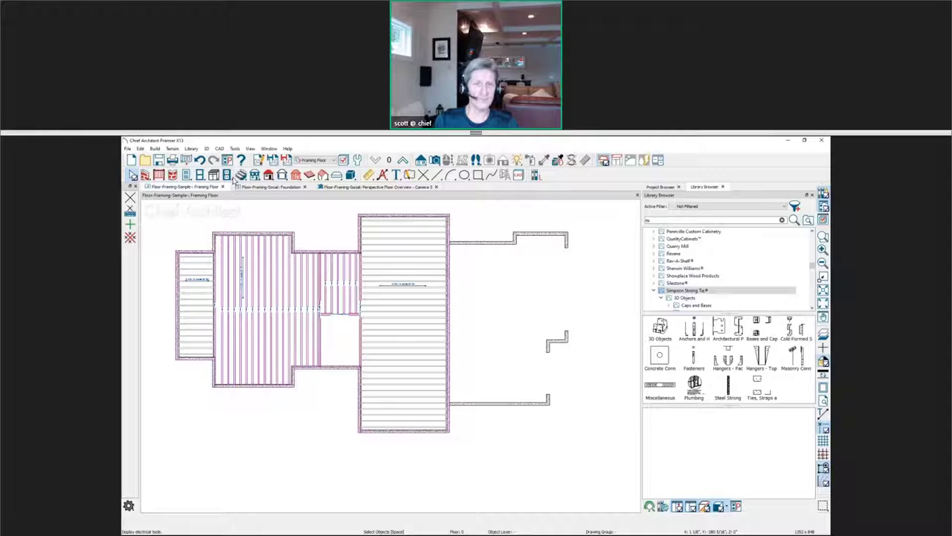
click(283, 188)
scroll(419, 368, up, 5)
scroll(358, 347, up, 3)
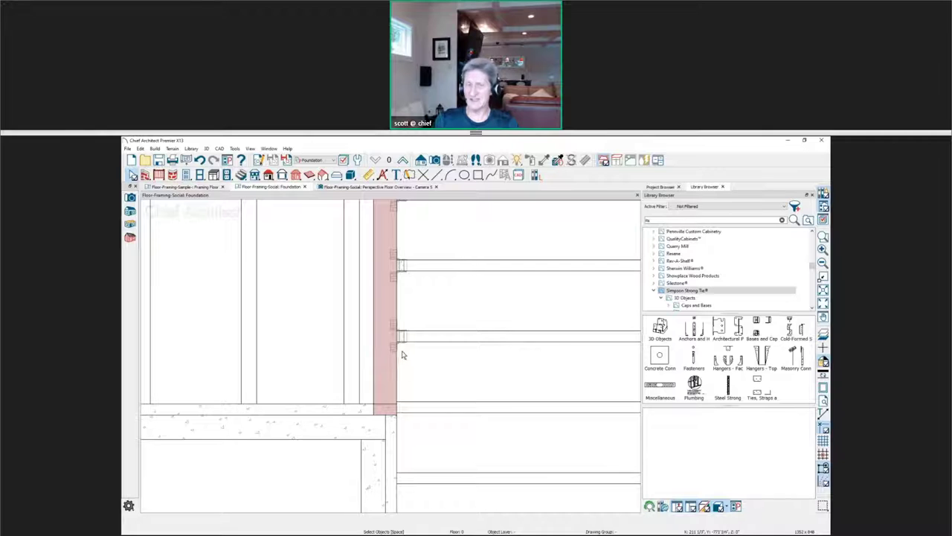
middle_drag(410, 274, 381, 349)
scroll(391, 313, down, 3)
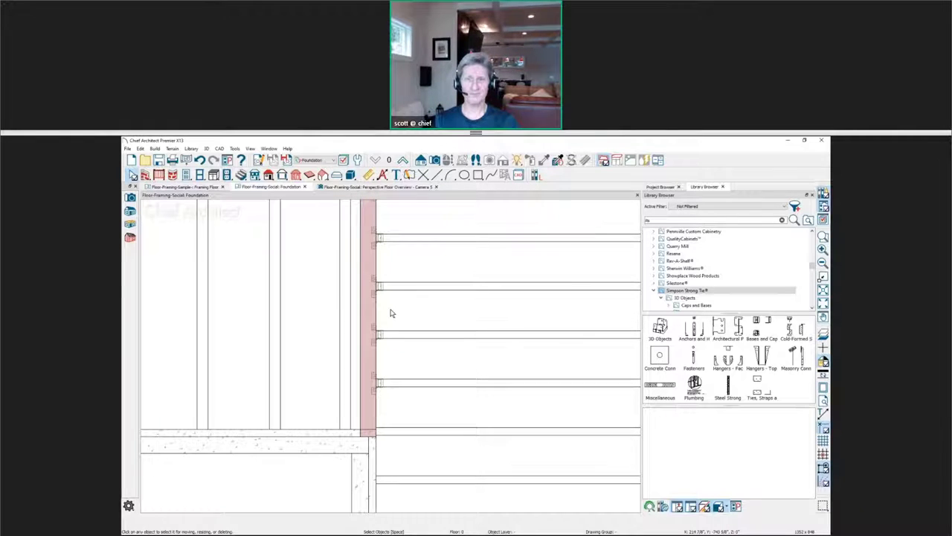
click(364, 188)
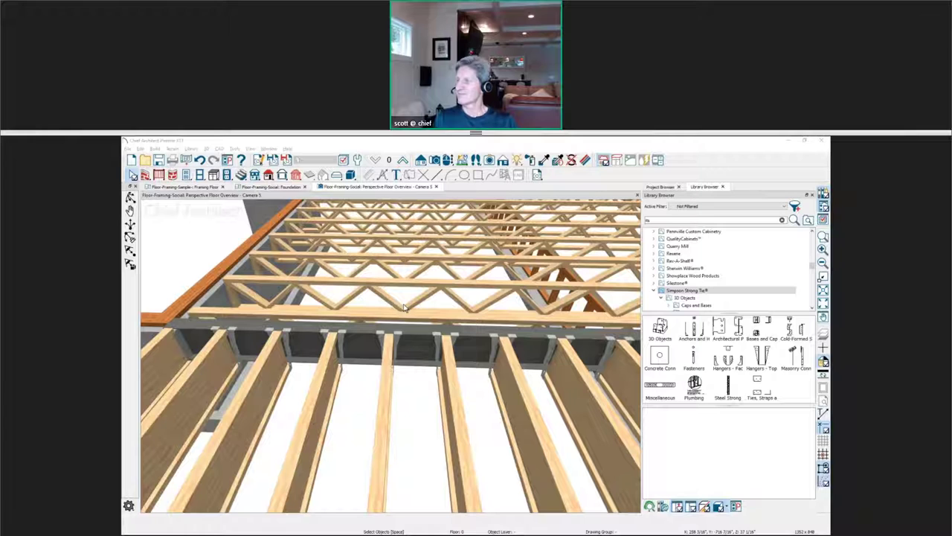
Look at the Q1.JPG floor framing image in Windows Photo Viewer and return to Chief Architect.
key(alt+Tab)
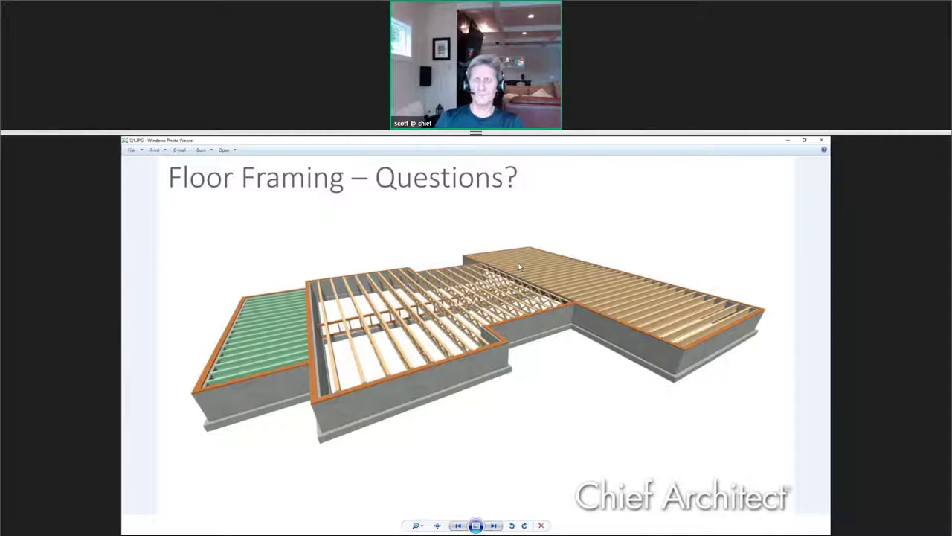
scroll(519, 266, up, 2)
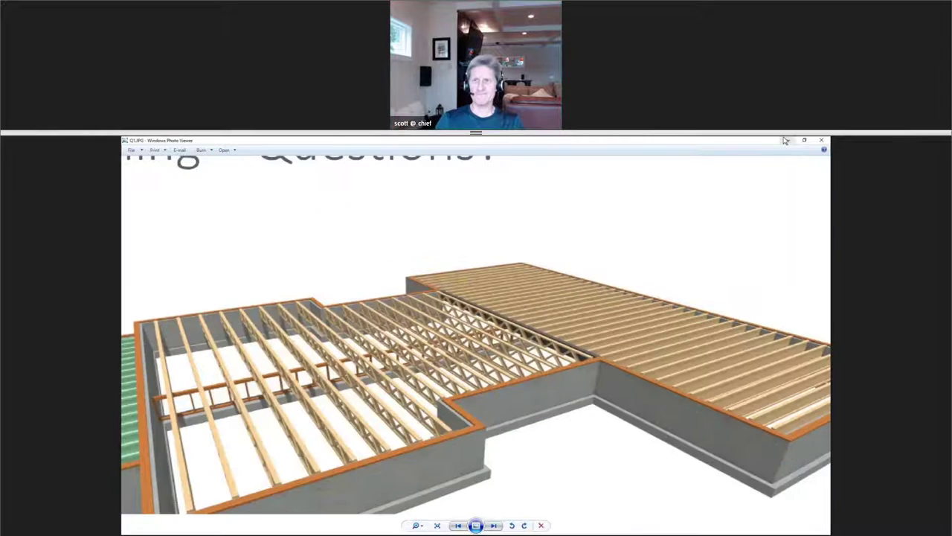
key(alt+Tab)
Show the Floor-Framing-Social foundation plan around the smaller floor bay that adjoins the main framed floor.
scroll(223, 223, down, 2)
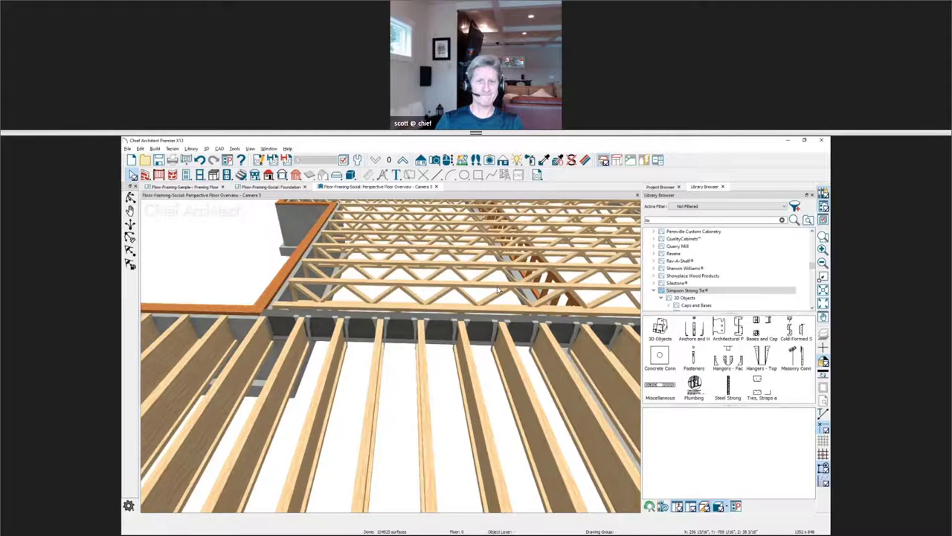
click(257, 187)
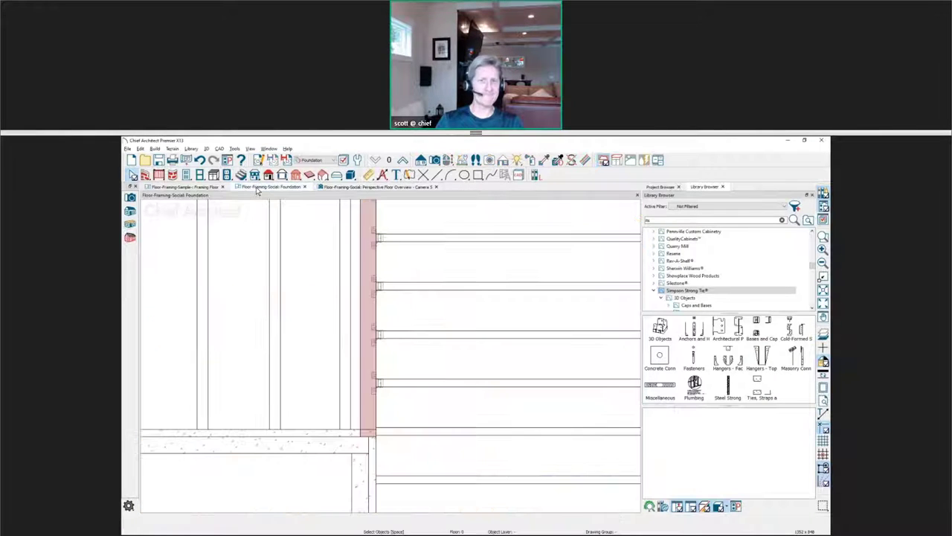
scroll(389, 296, down, 4)
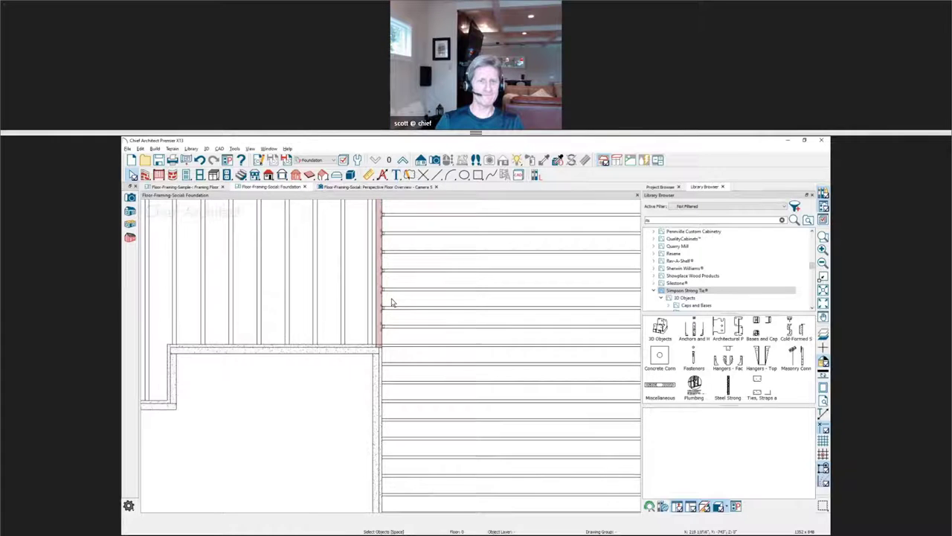
middle_drag(404, 302, 567, 329)
scroll(436, 334, down, 4)
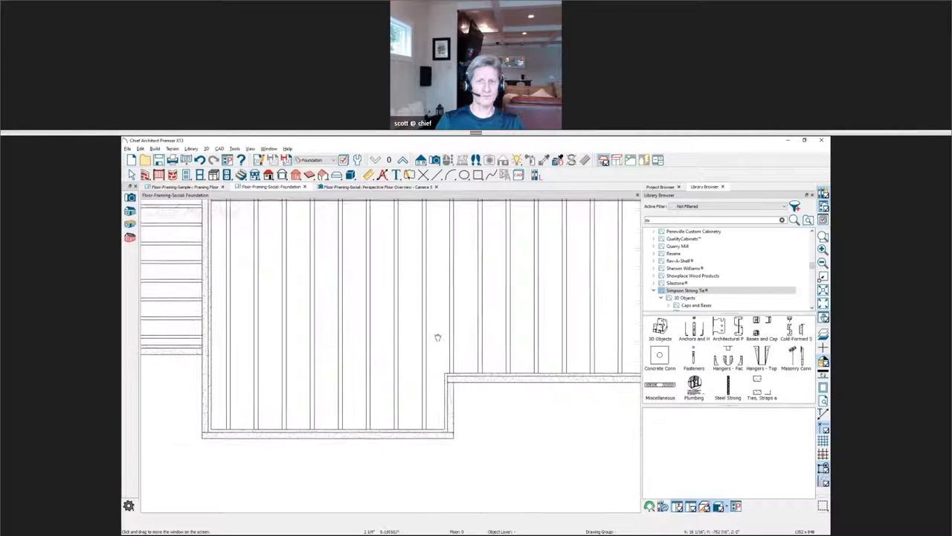
middle_drag(433, 343, 502, 448)
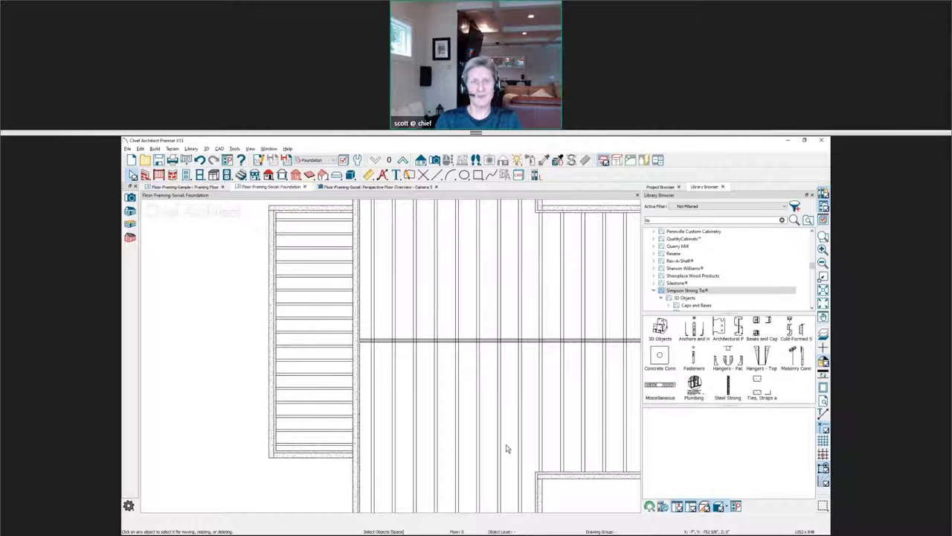
Close the Floor-Framing-Sample Framing Floor view without saving its settings, and show the smaller joist bay in plan and perspective side by side.
click(224, 187)
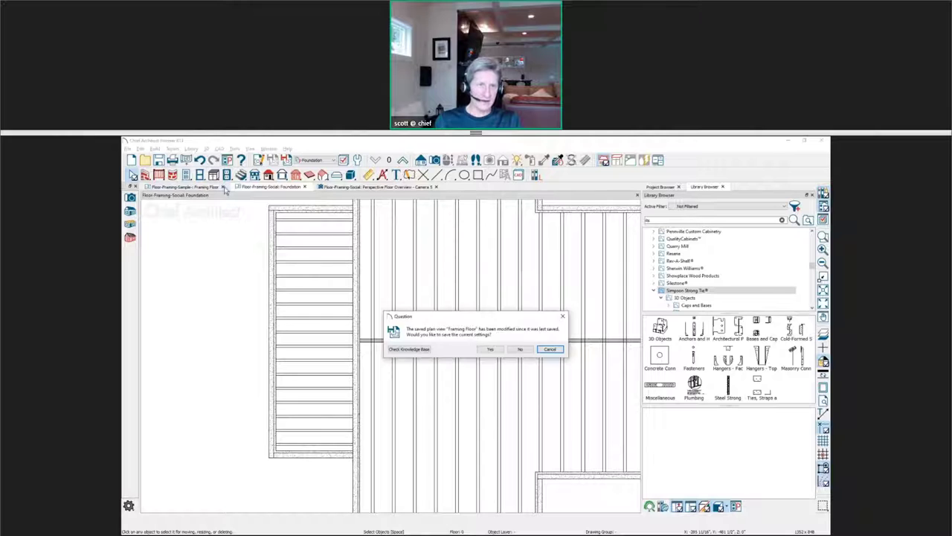
click(519, 350)
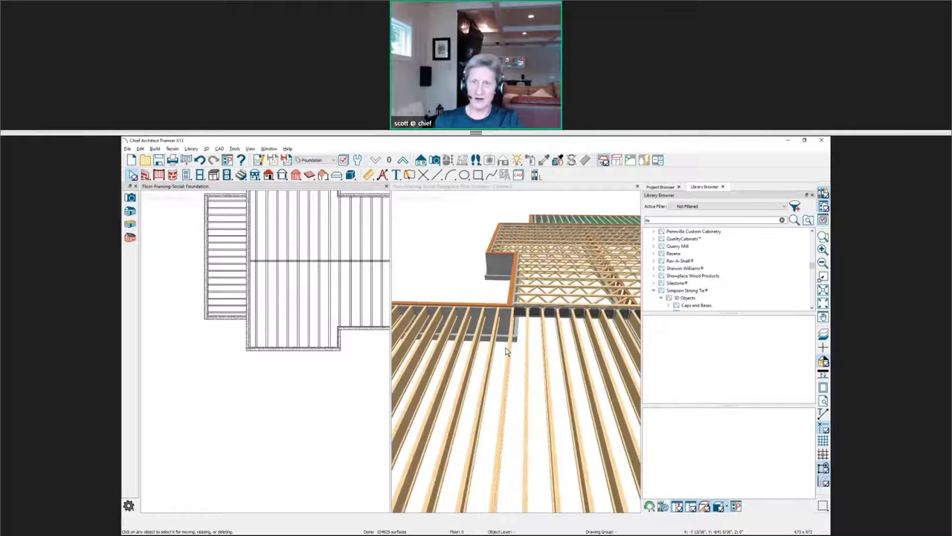
drag(446, 350, 573, 395)
scroll(573, 394, down, 3)
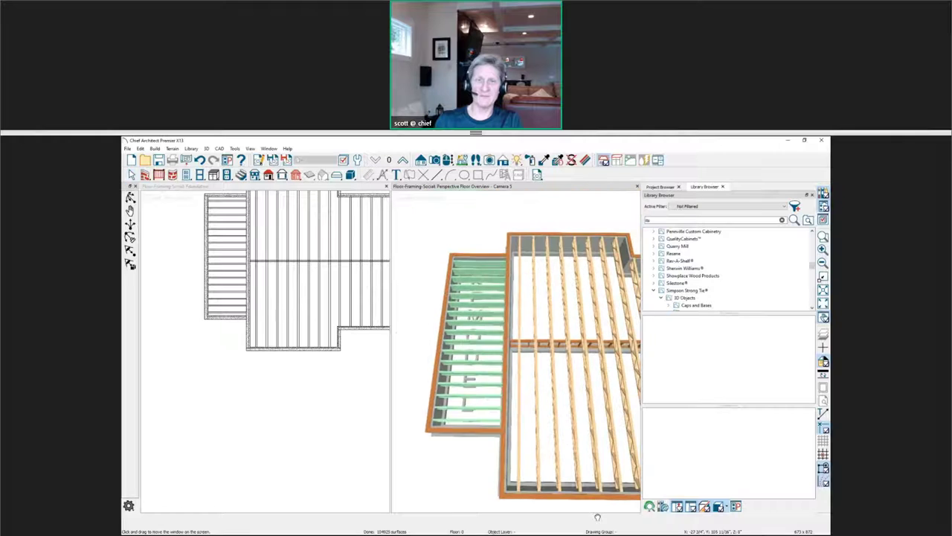
click(259, 370)
scroll(262, 361, up, 4)
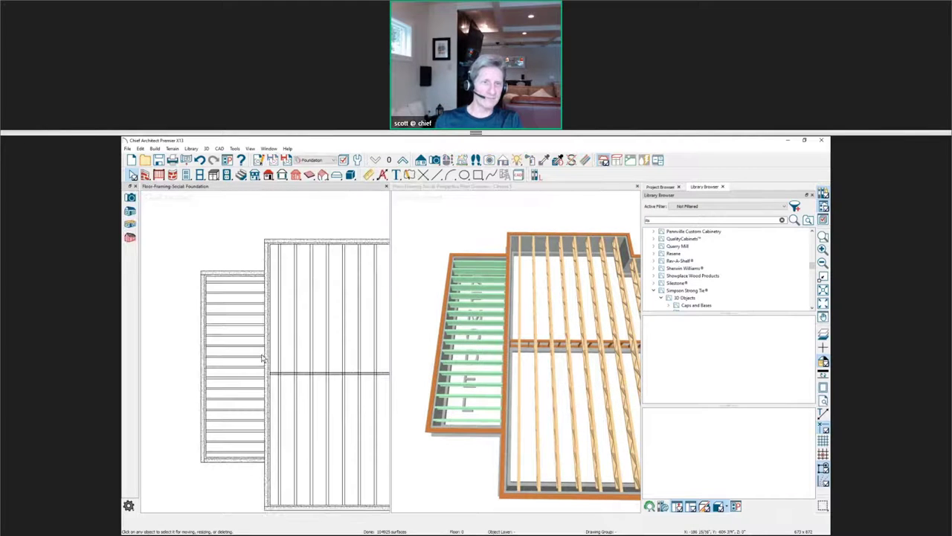
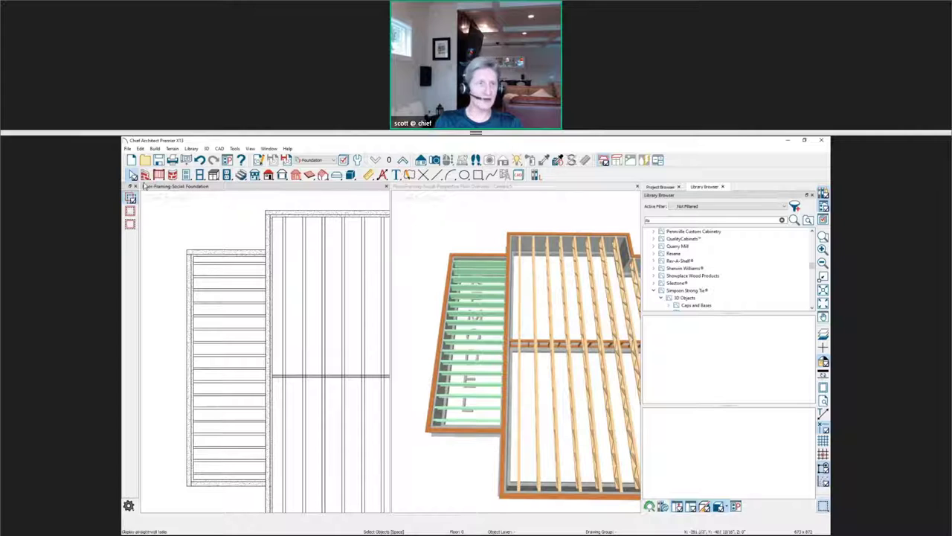
Start a marquee selection in the Floor-Framing-Social foundation plan.
click(130, 198)
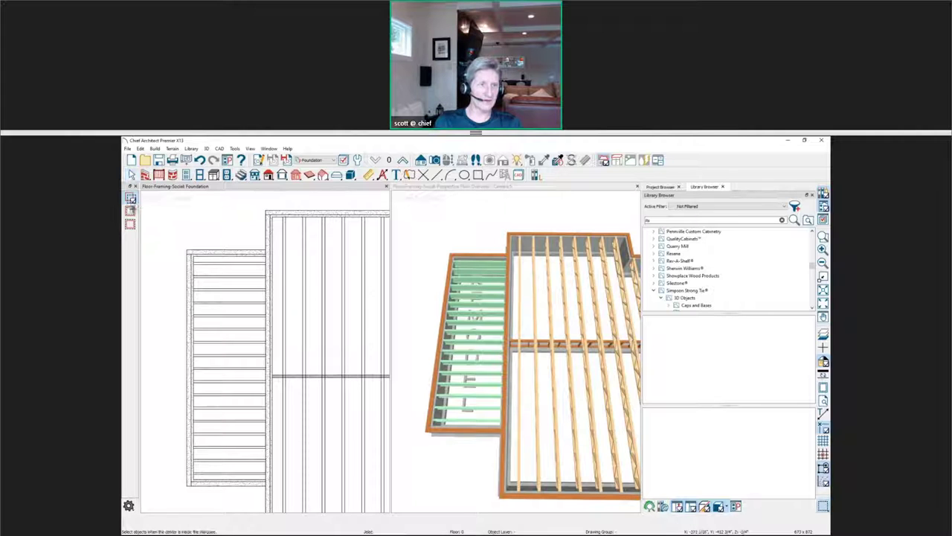
Give all the floor joists in the left foundation section a solid gray fill style.
drag(200, 259, 246, 482)
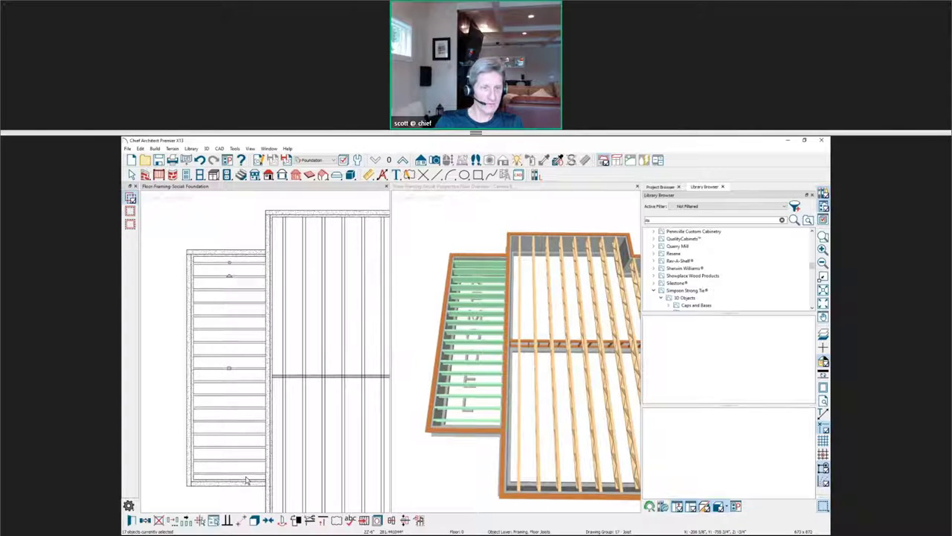
double_click(294, 505)
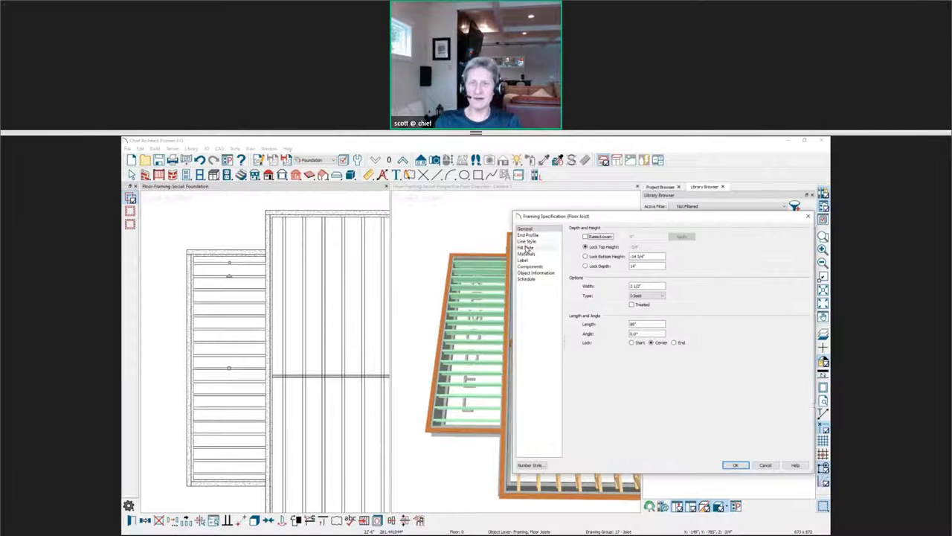
click(526, 247)
click(633, 236)
click(637, 254)
click(655, 333)
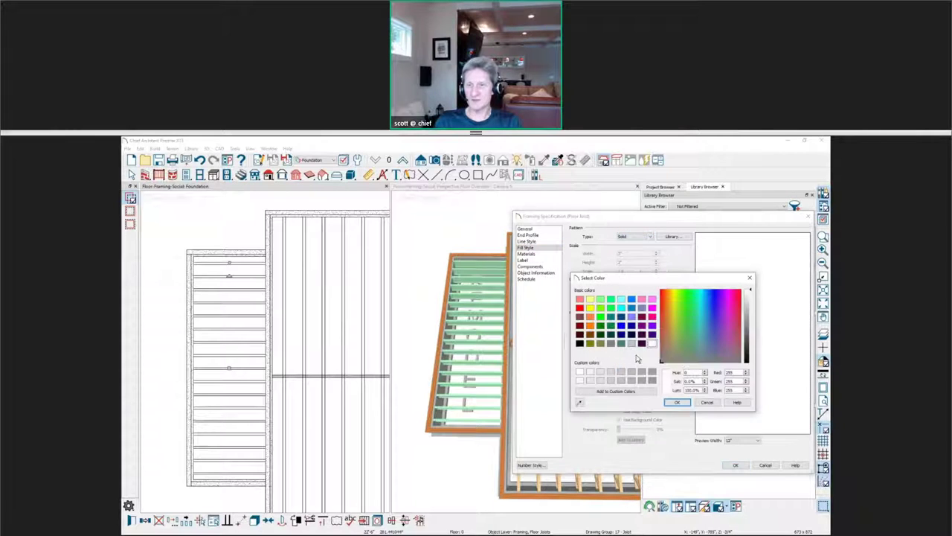
click(677, 401)
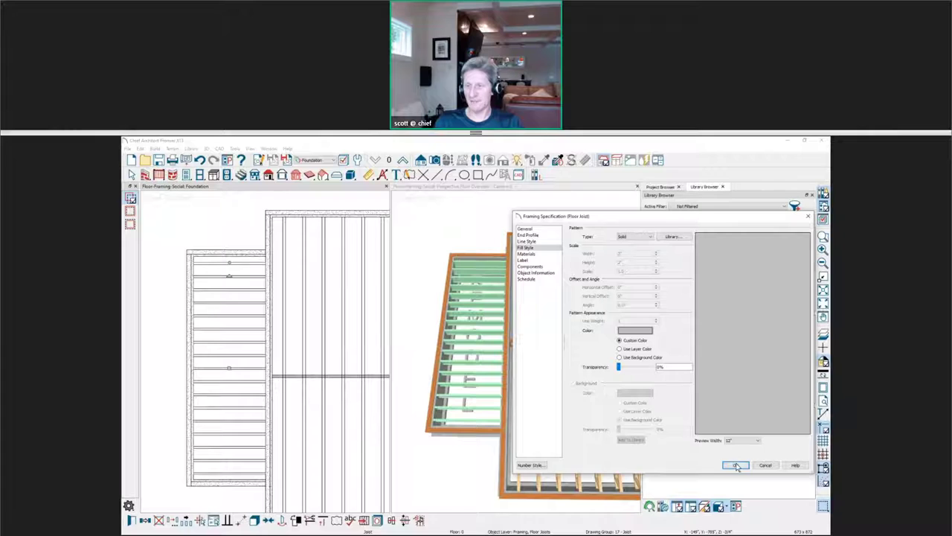
click(735, 465)
click(483, 442)
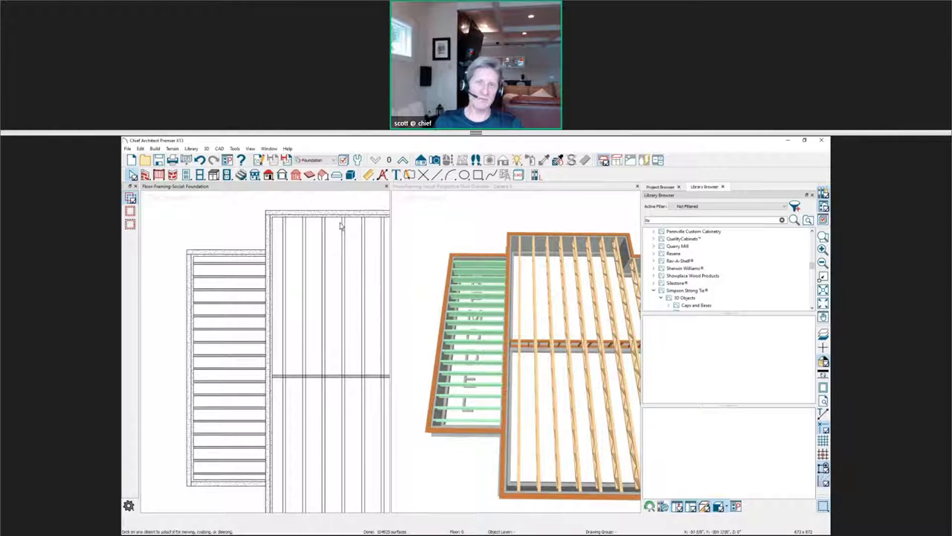
Enable Use Line for Framing in the plan display settings of the framing defaults.
click(358, 160)
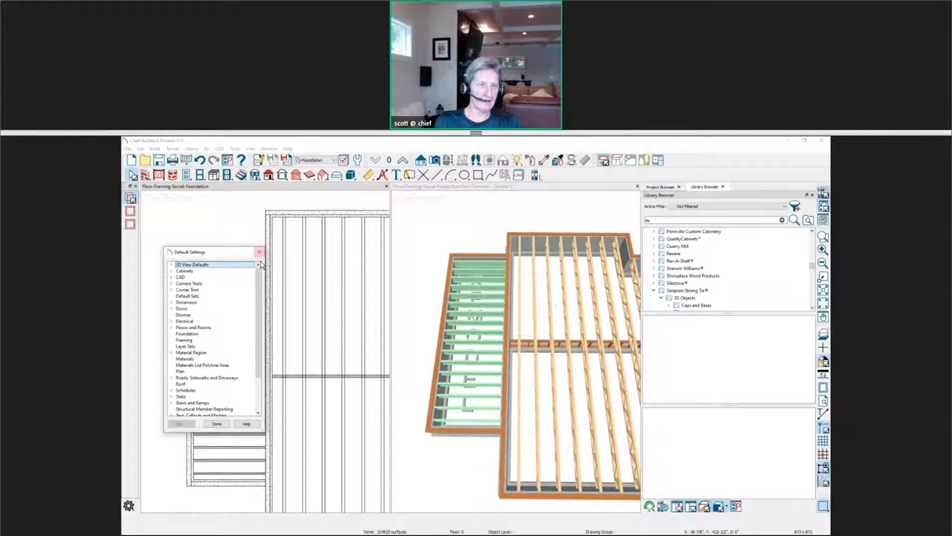
double_click(187, 341)
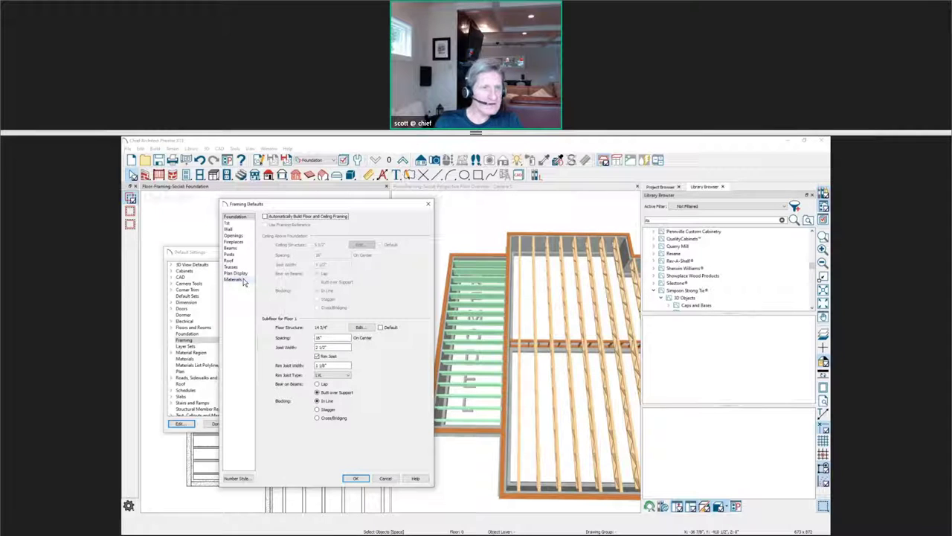
click(241, 273)
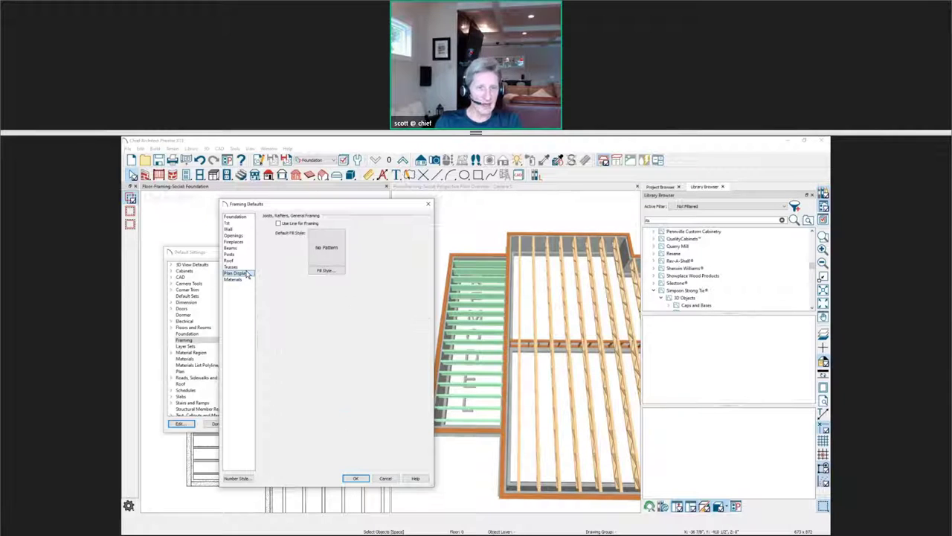
click(279, 223)
Set the default framing fill style to a solid pattern in gray.
click(325, 270)
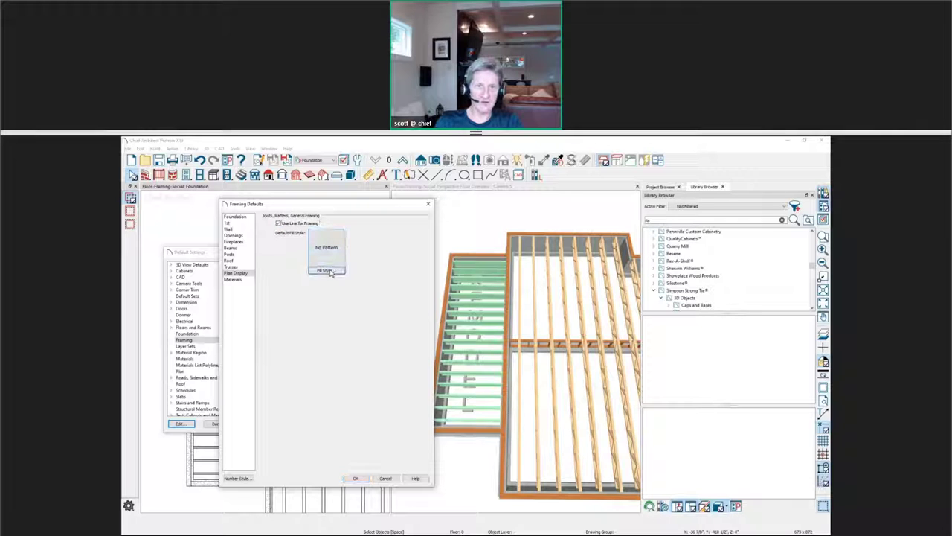
click(578, 219)
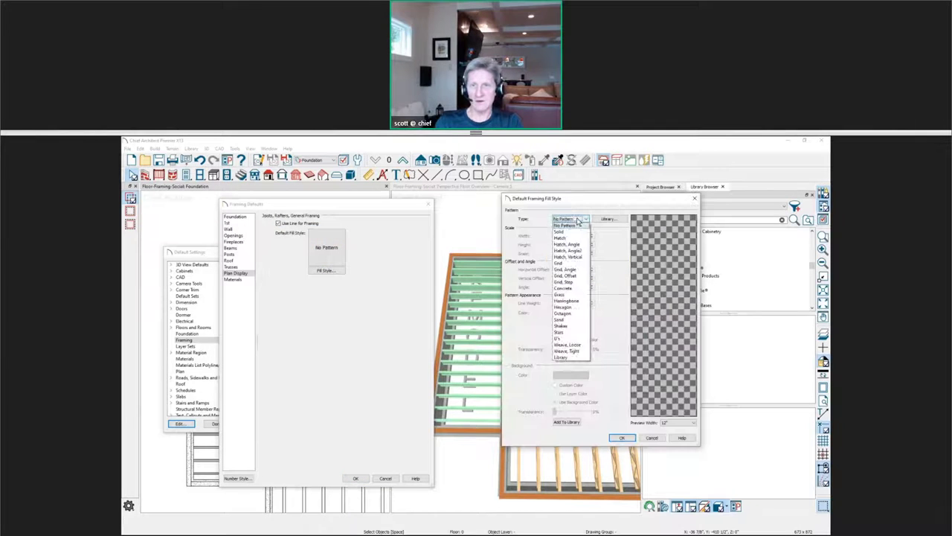
click(571, 232)
click(573, 322)
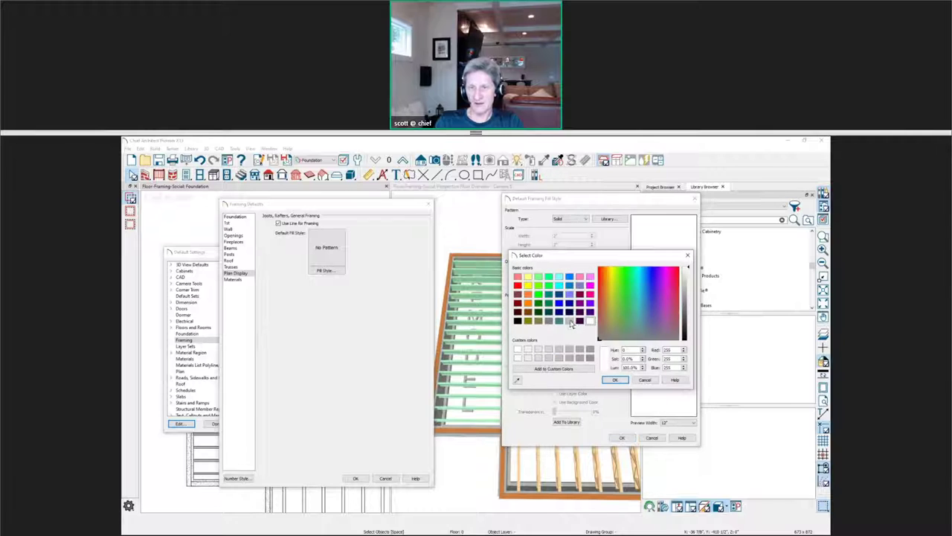
click(570, 321)
click(615, 380)
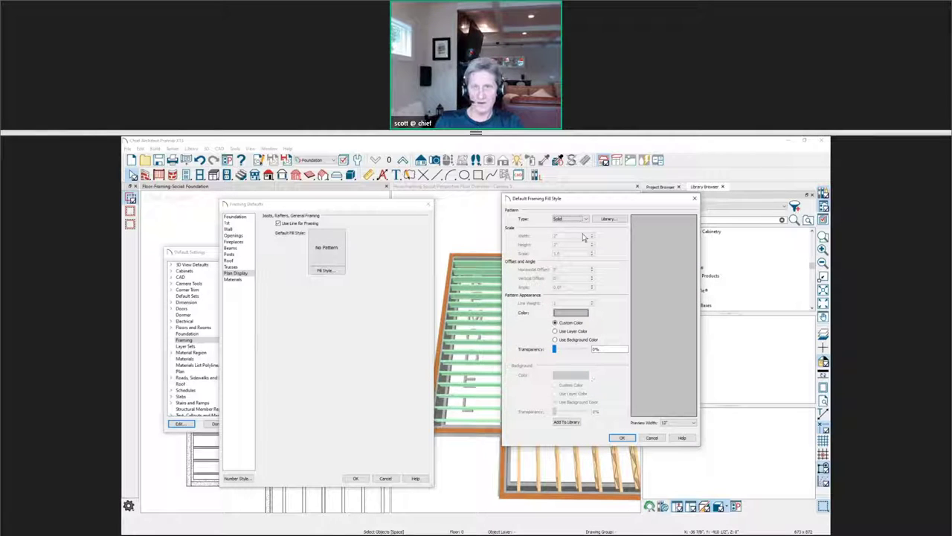
Try light green as the default framing fill color and leave the framing defaults without applying the changes.
click(578, 320)
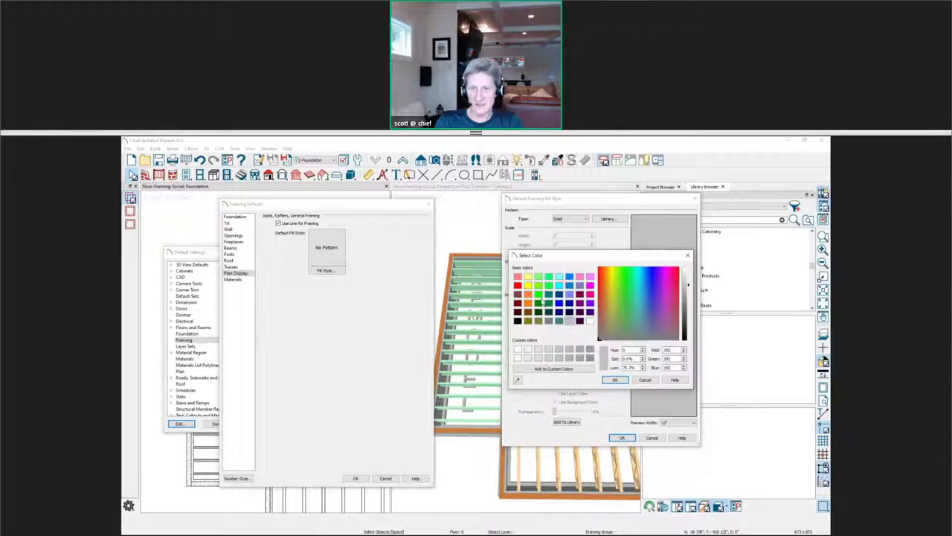
click(539, 276)
click(614, 379)
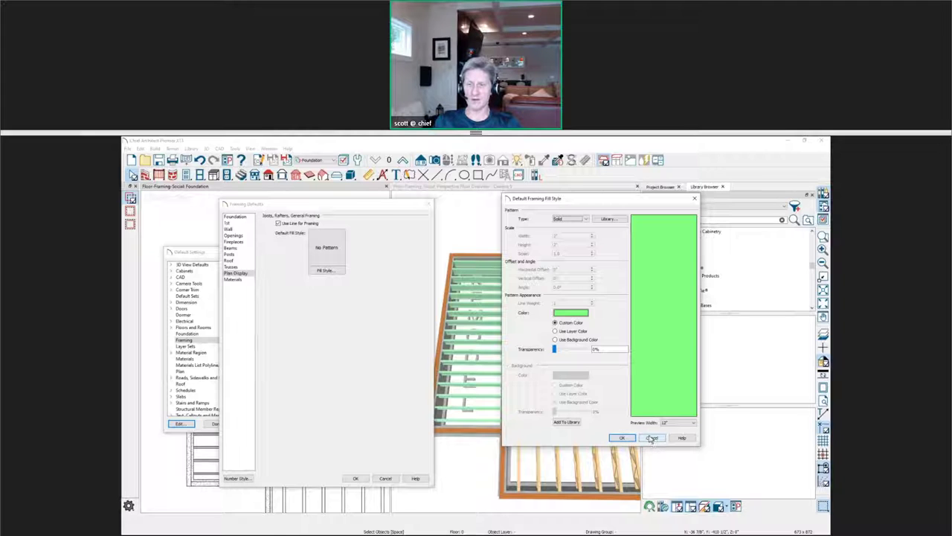
click(622, 437)
click(428, 204)
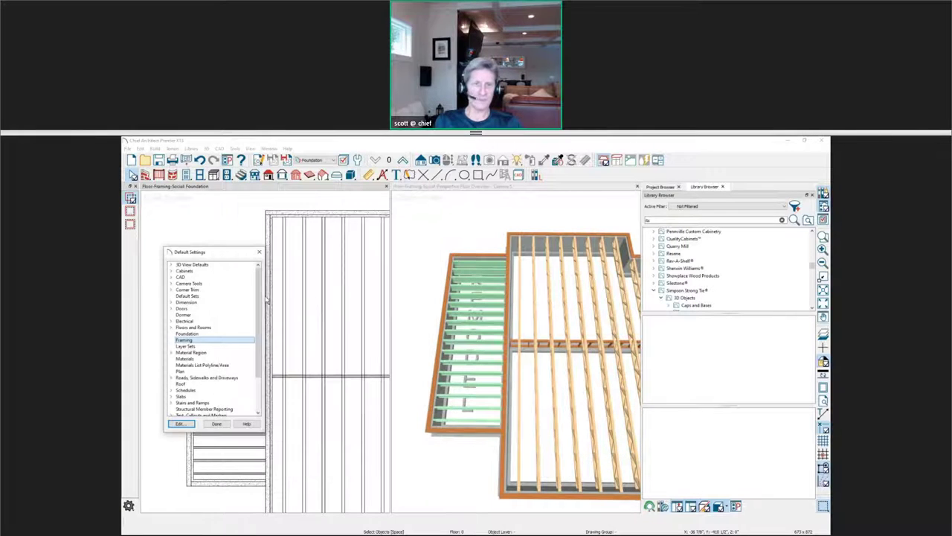
click(258, 251)
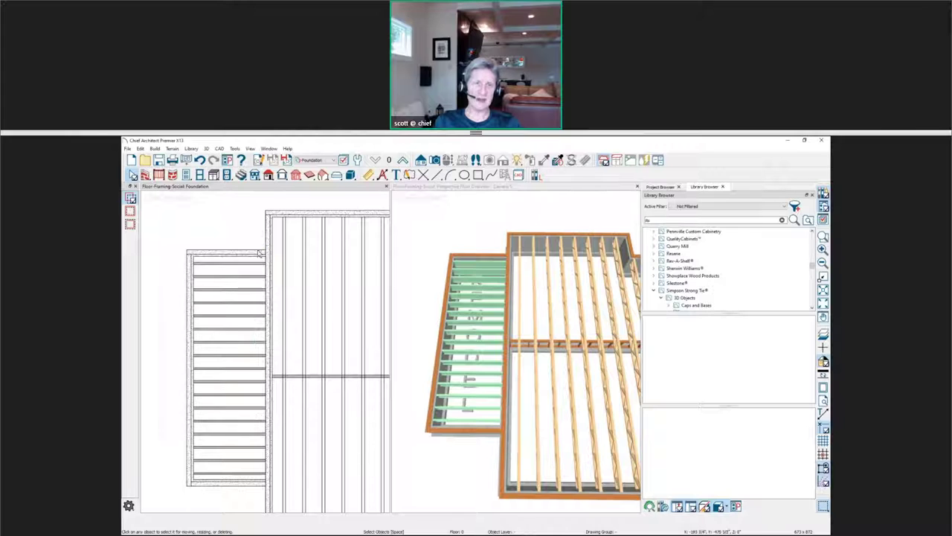
Go up to floor 1, select the narrow left room and the large adjoining room, and return to the foundation floor.
click(401, 163)
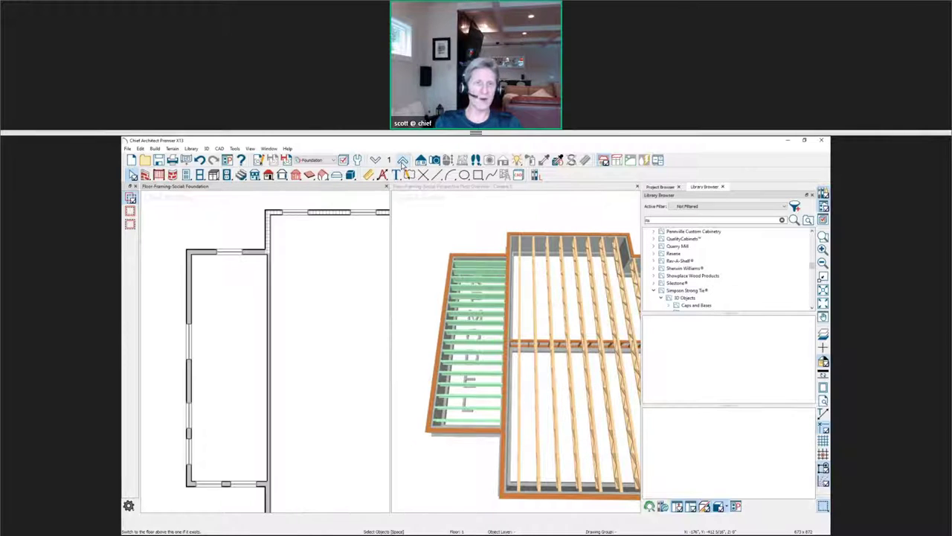
click(207, 363)
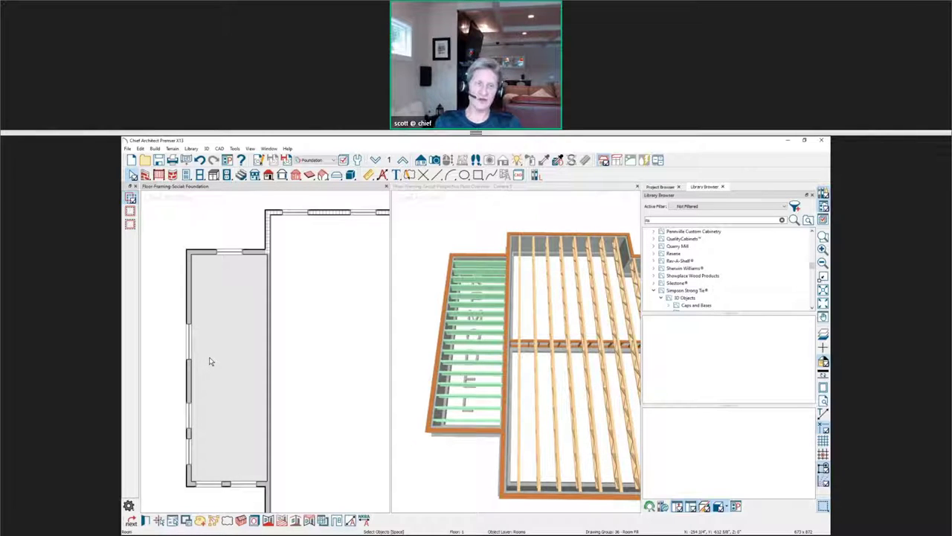
click(303, 361)
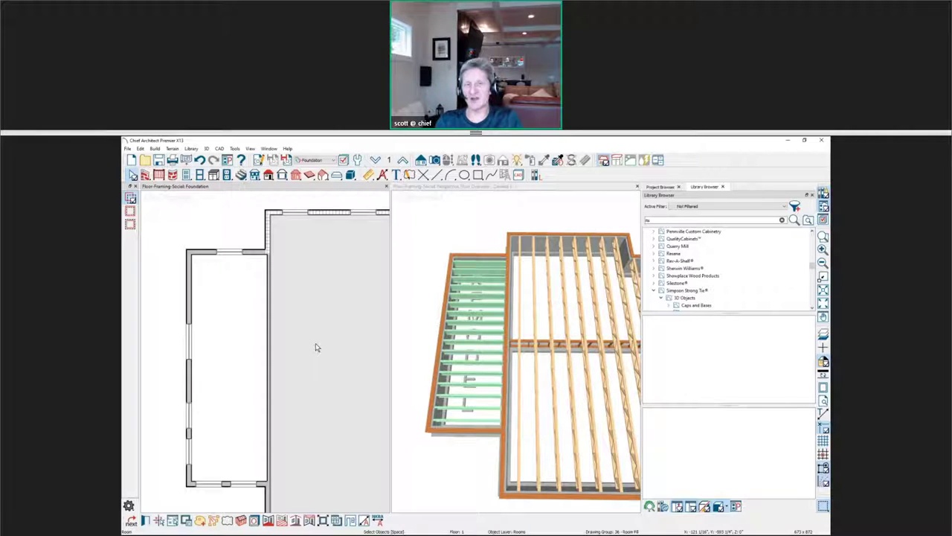
click(378, 164)
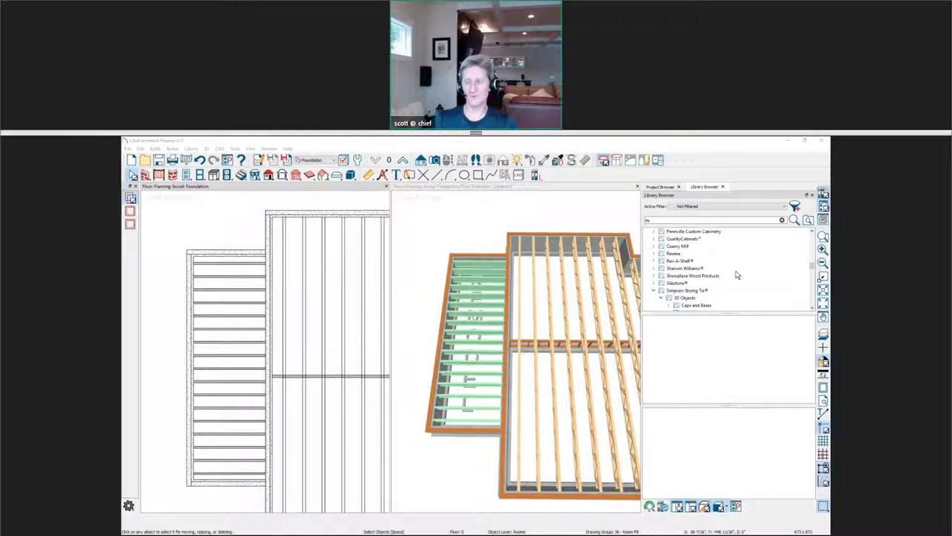
click(163, 222)
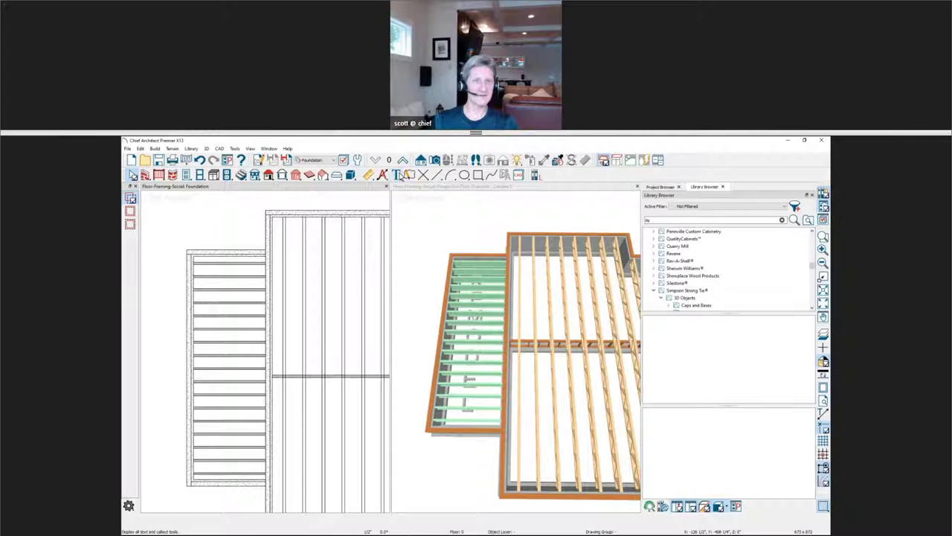
Draw a vertical CAD line across the left section's joists, select all objects it crosses, and clear the selection.
key(l)
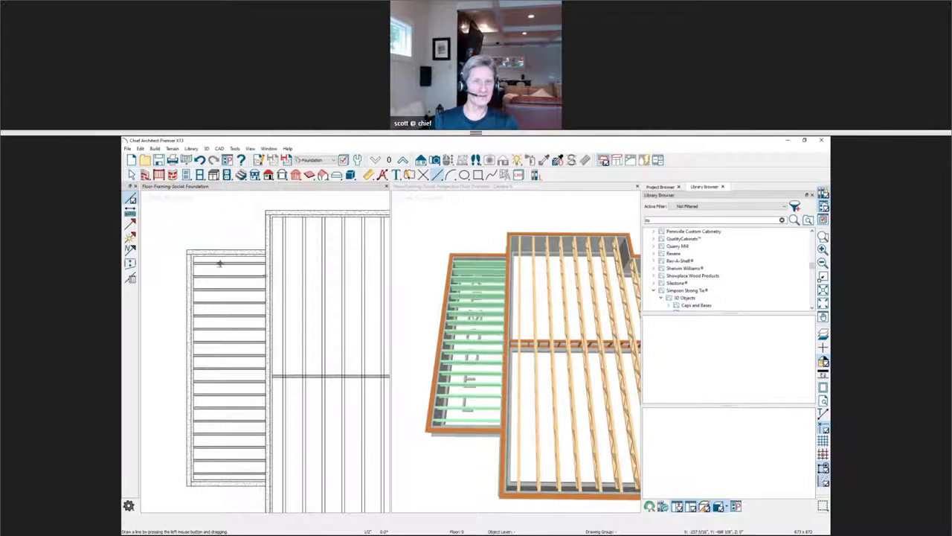
drag(220, 255, 217, 477)
key(space)
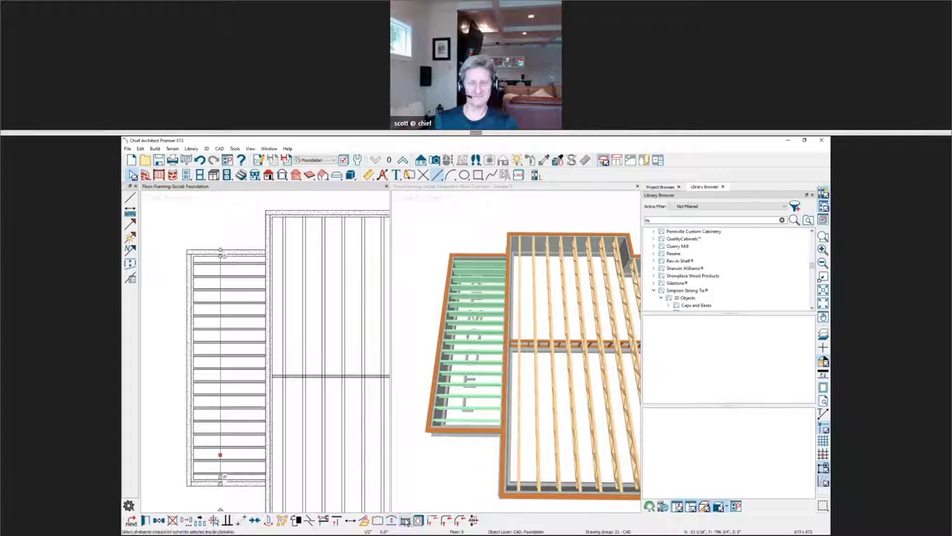
click(404, 520)
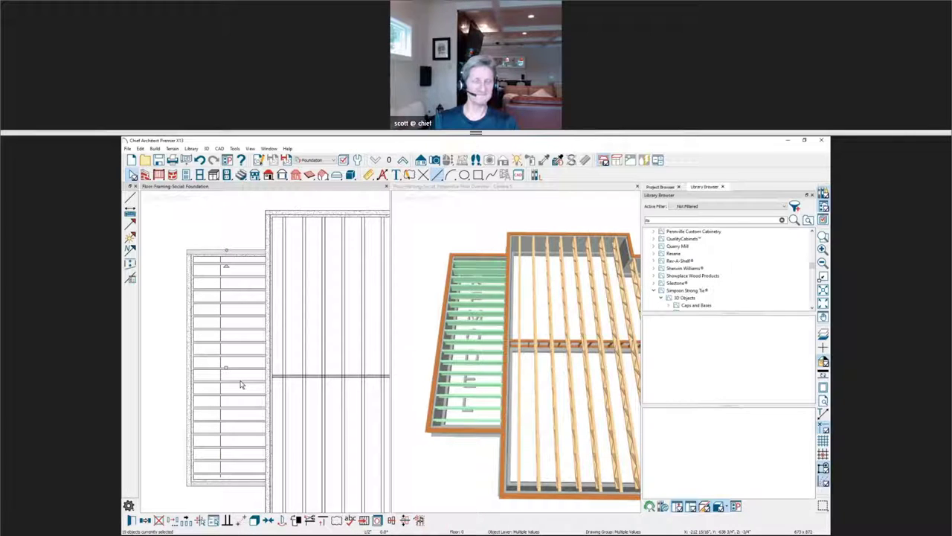
key(Escape)
click(221, 352)
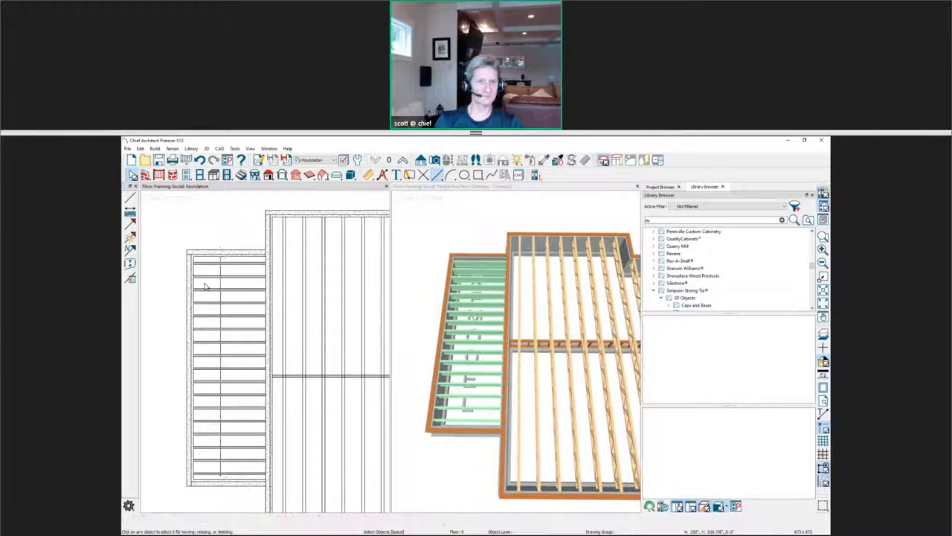
Switch the foundation plan to the Framing Floor plan view.
scroll(210, 281, down, 1)
scroll(210, 281, down, 3)
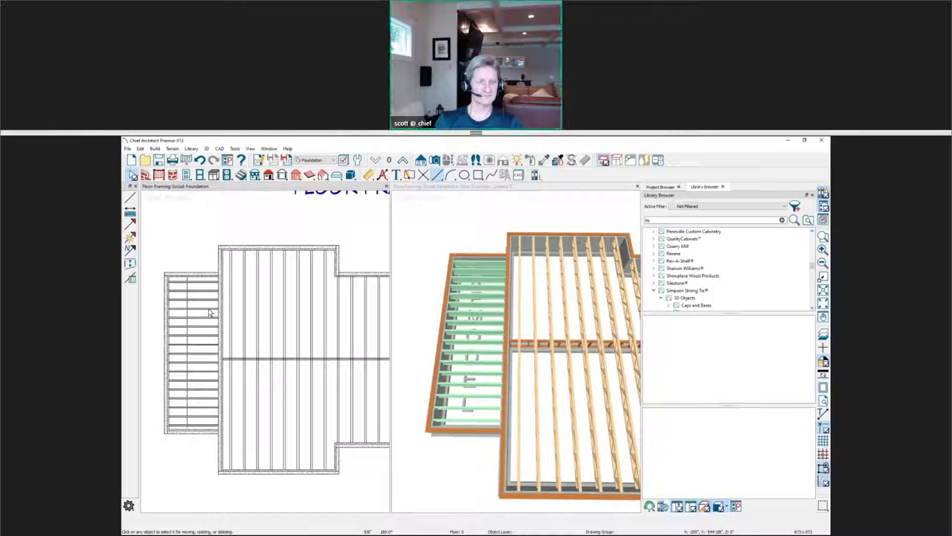
scroll(186, 304, up, 2)
middle_drag(198, 328, 213, 312)
scroll(210, 293, up, 2)
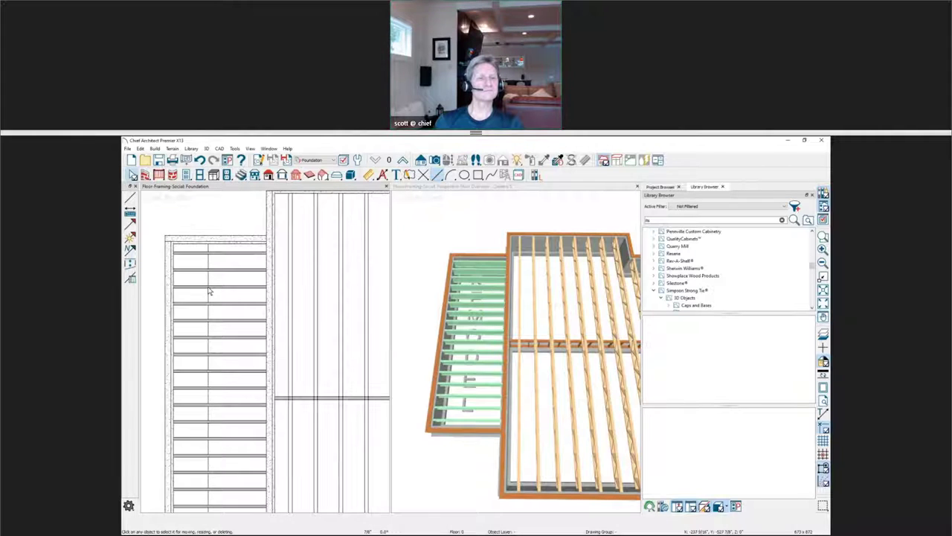
click(322, 161)
click(316, 212)
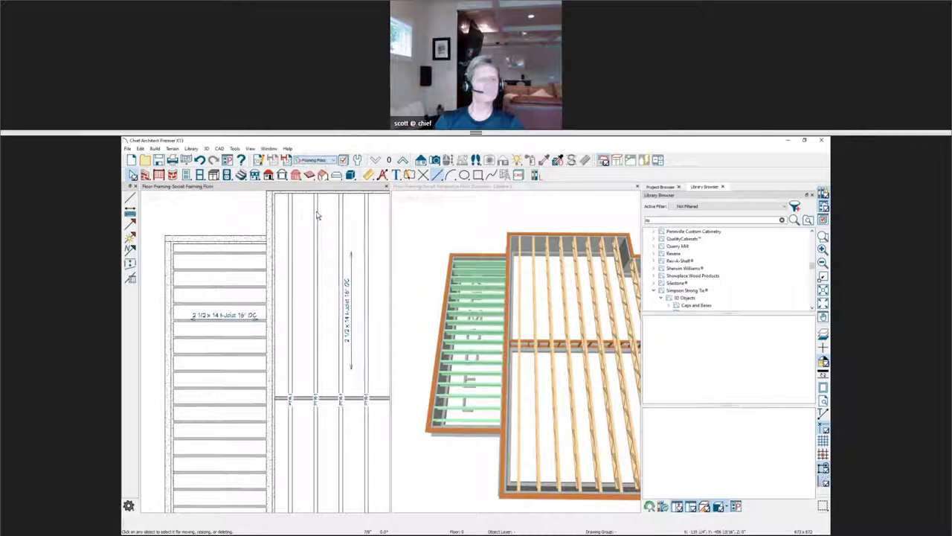
Select the joist direction line in the left section to examine its I-joist label.
click(241, 320)
drag(241, 320, 241, 313)
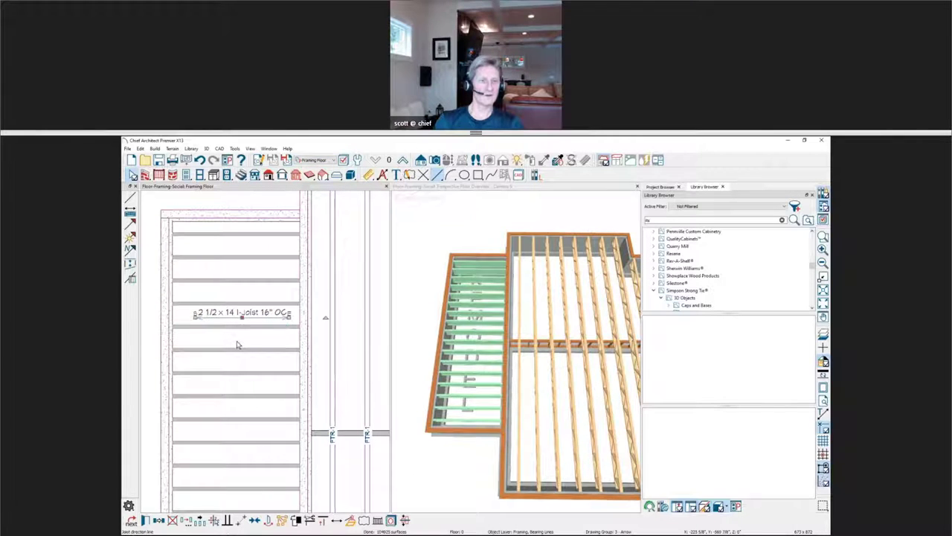
click(237, 345)
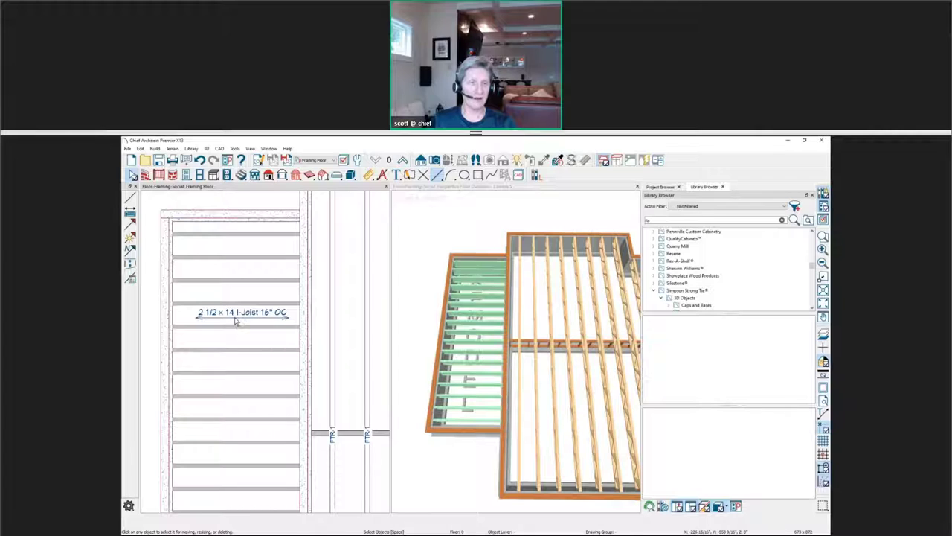
click(235, 321)
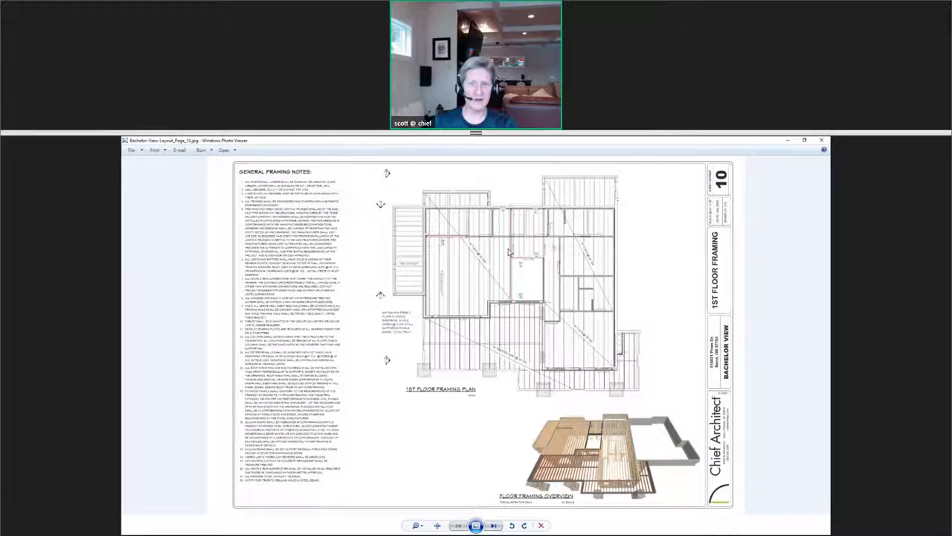
In Windows Photo Viewer, examine the 1st floor framing plan in Bachelor-View-Layout_Page_10.jpg and the floor framing image Q1.JPG.
scroll(508, 253, up, 3)
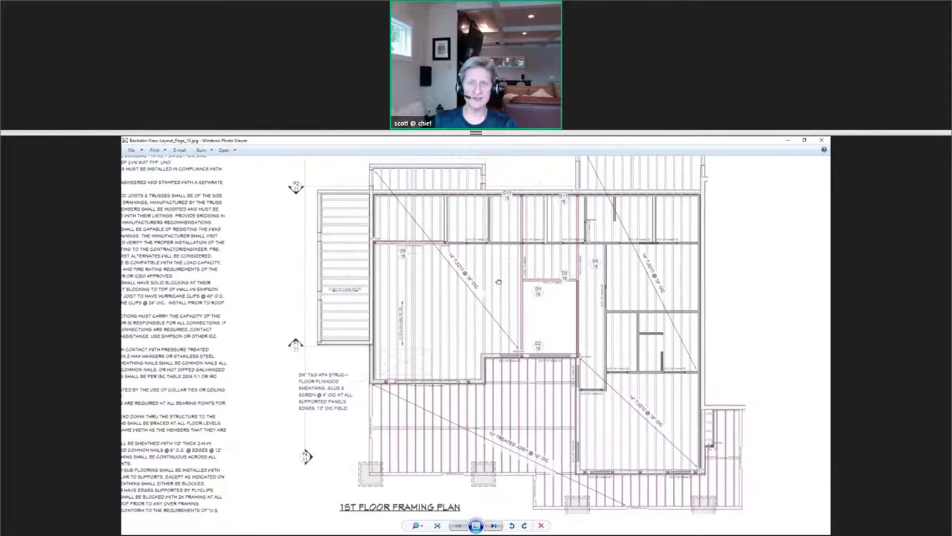
drag(498, 282, 496, 303)
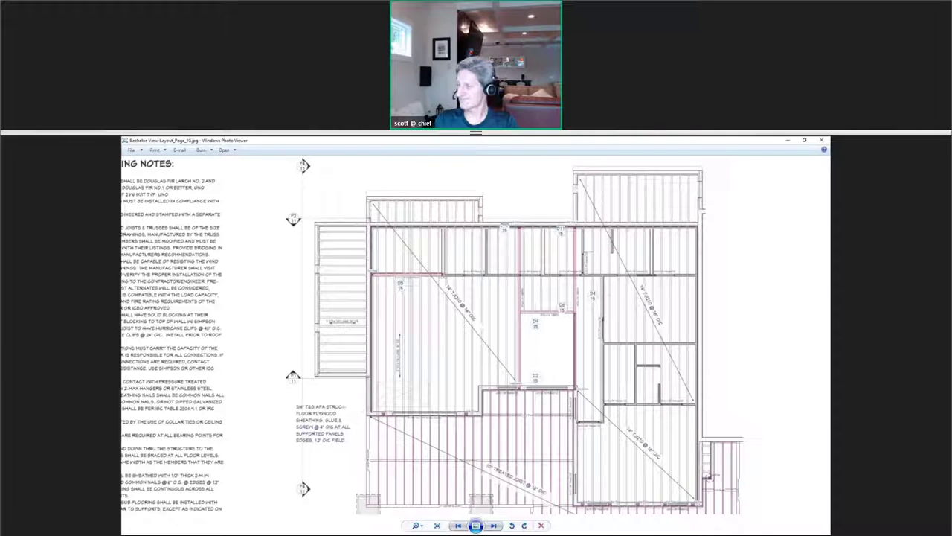
key(Right)
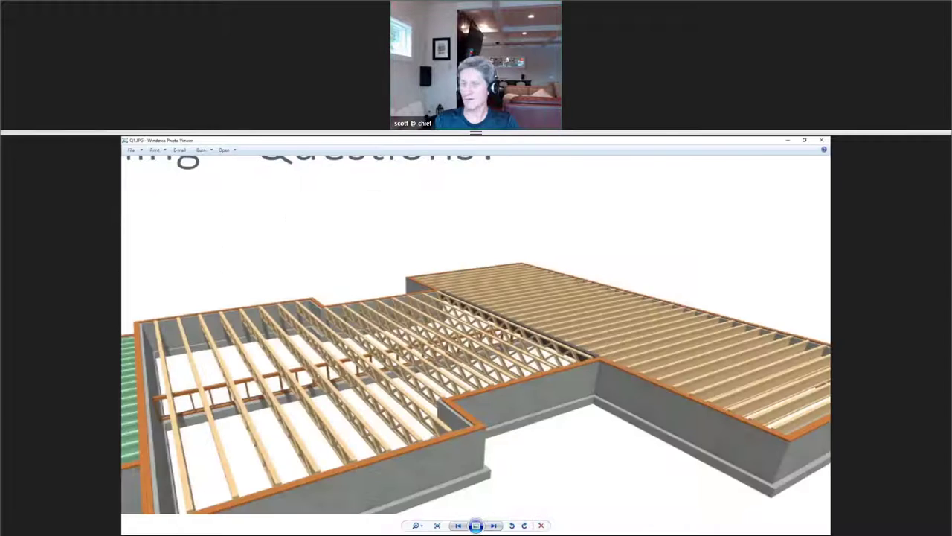
scroll(388, 276, down, 3)
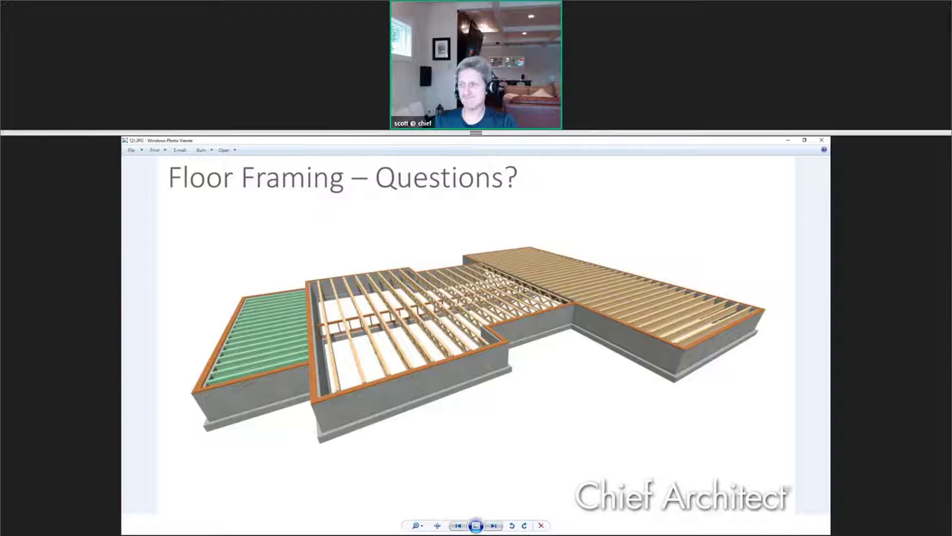
In Chief Architect, select one floor joist in the left section, use Marquee Select Similar around the whole section to select its matching joists.
key(alt+Tab)
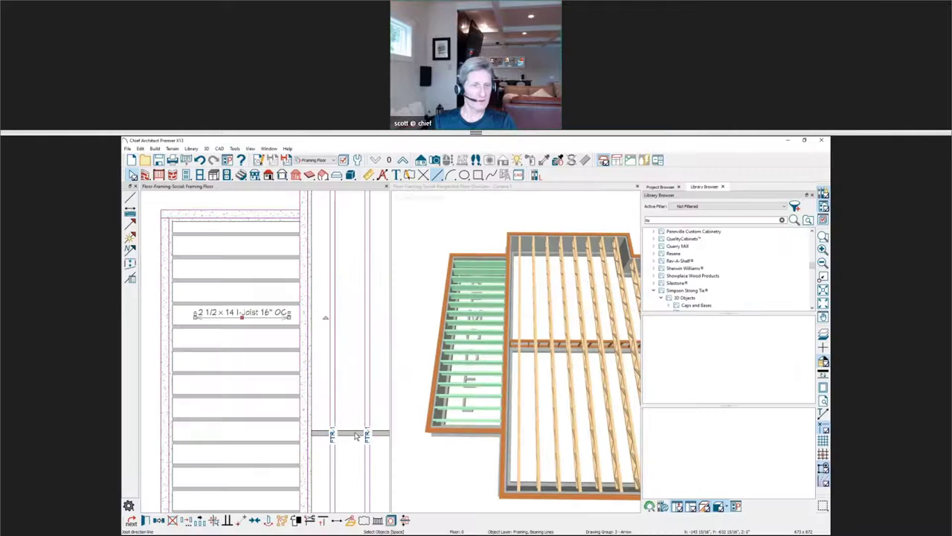
middle_drag(357, 436, 386, 364)
scroll(287, 351, down, 2)
scroll(302, 448, down, 2)
click(284, 479)
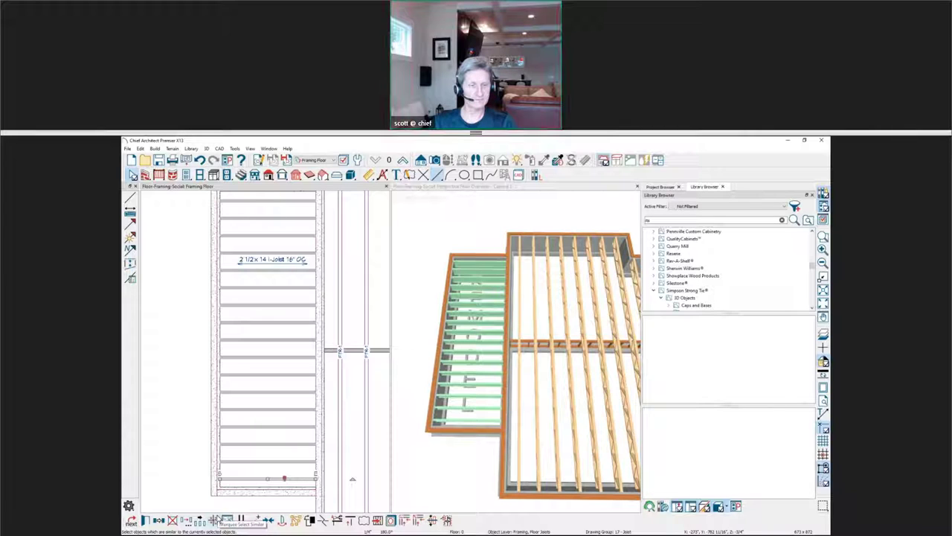
click(222, 520)
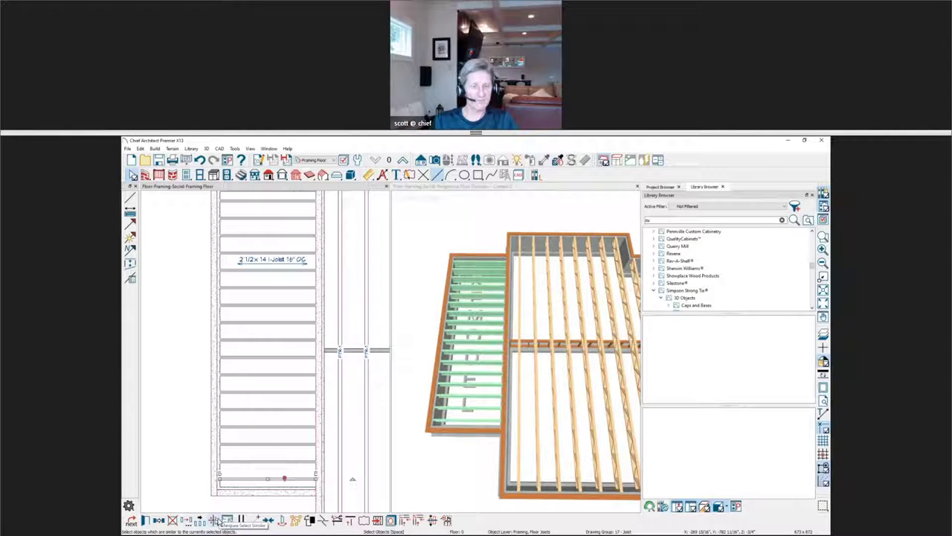
click(217, 520)
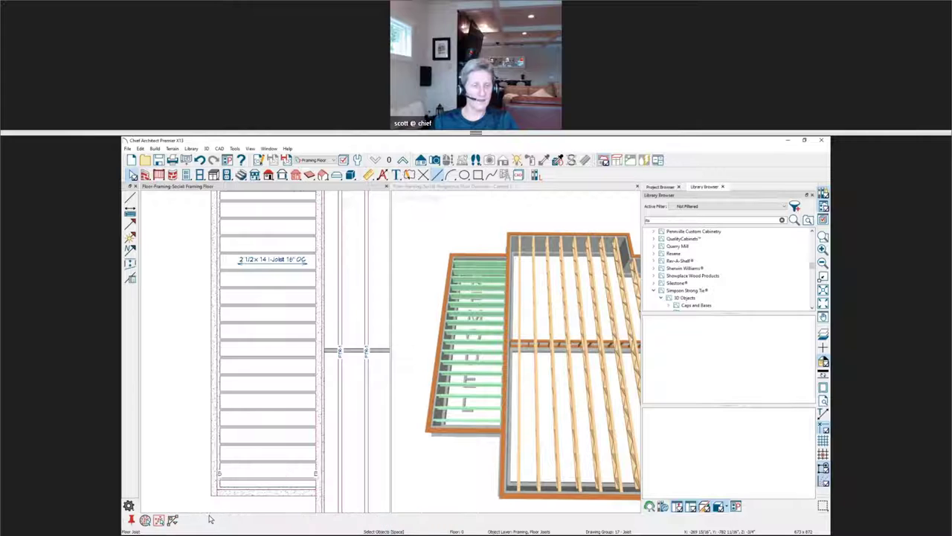
middle_drag(270, 264, 291, 283)
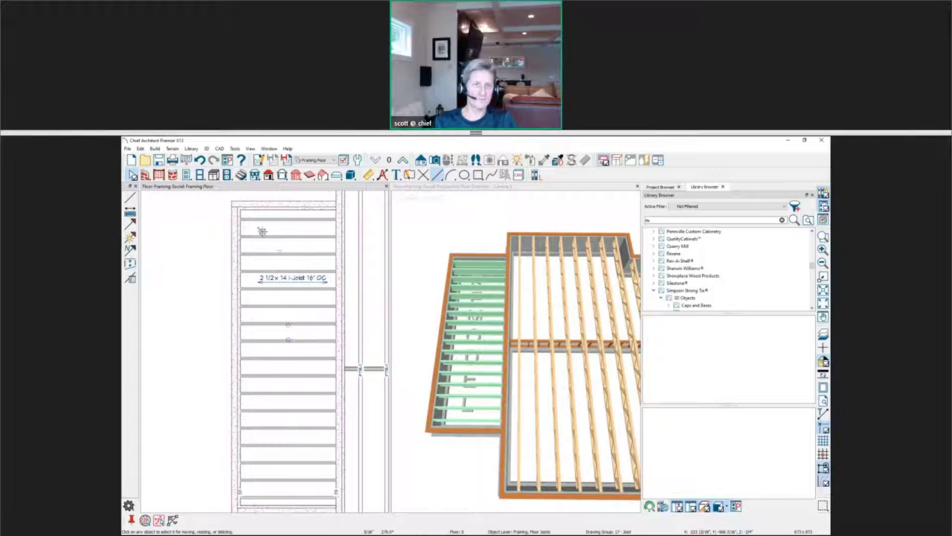
drag(253, 222, 317, 503)
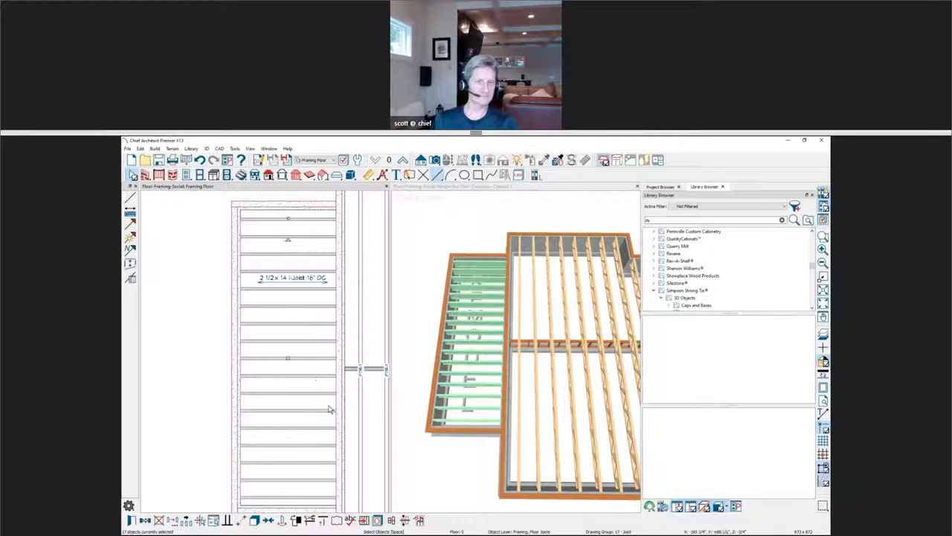
middle_drag(308, 379, 262, 393)
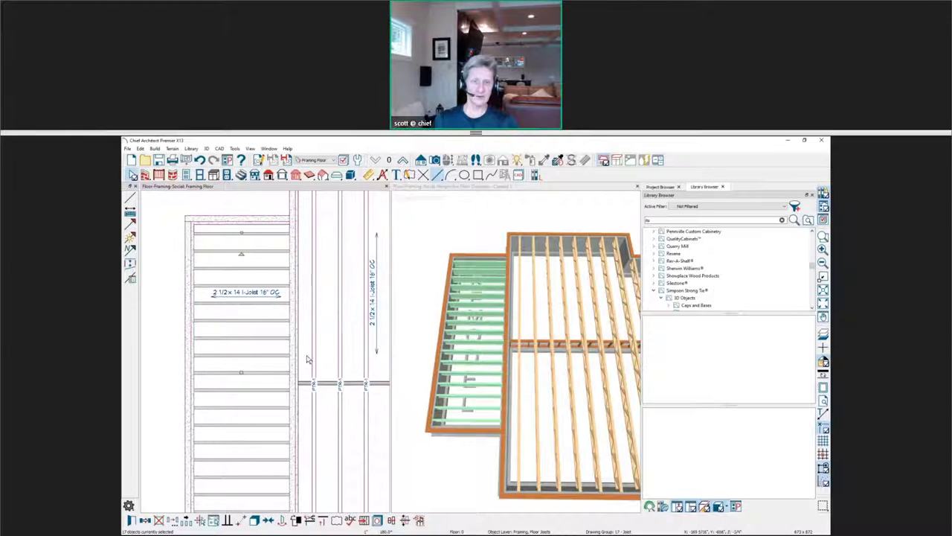
Select the three floor trusses beside the left section and copy their layer as "Framing, Floor Trusses Remodel".
click(373, 368)
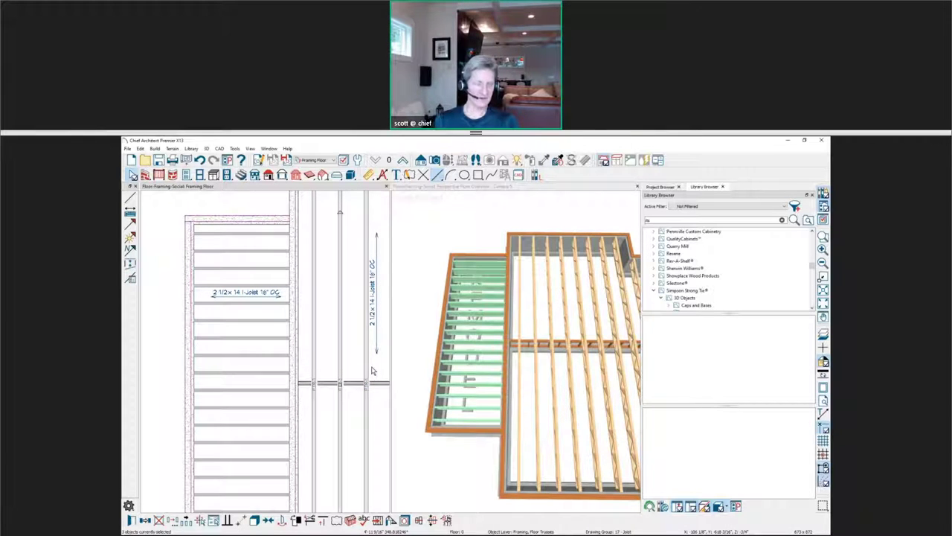
double_click(372, 368)
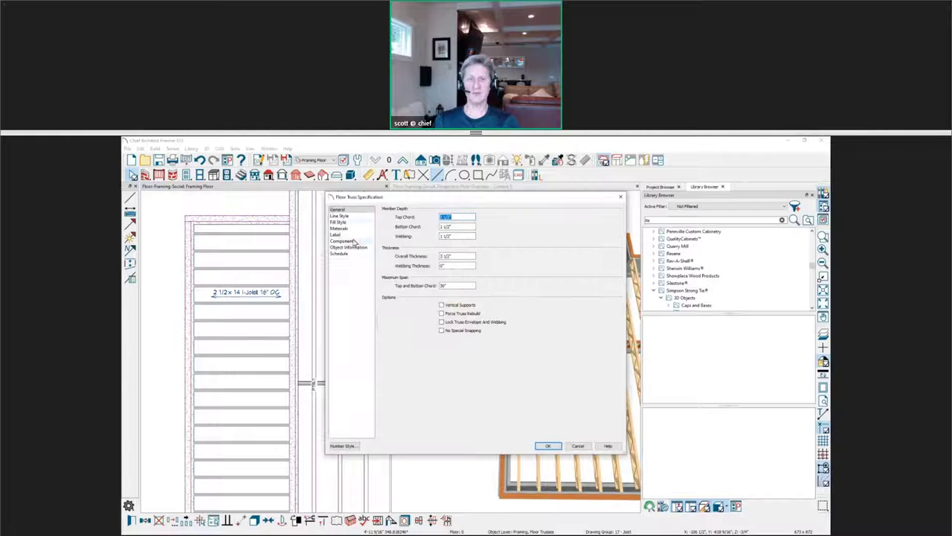
click(350, 217)
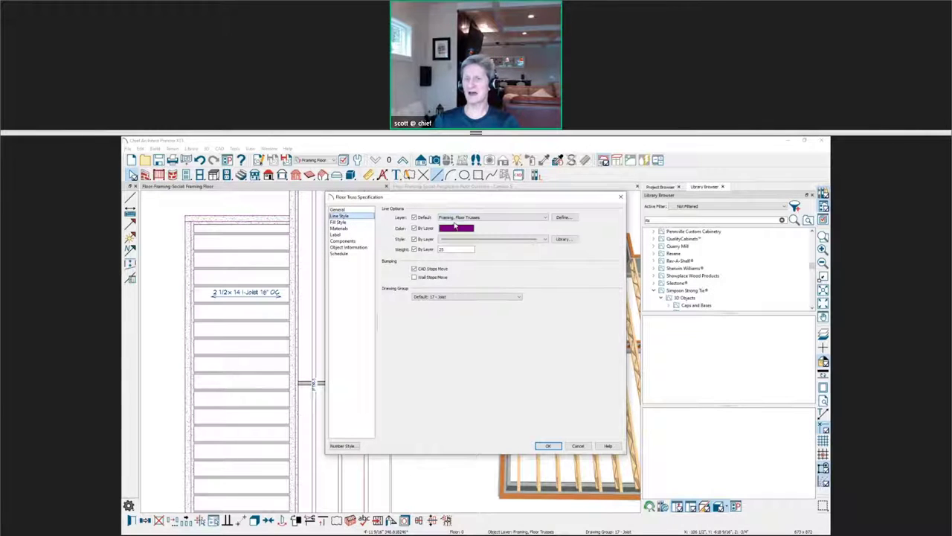
click(563, 217)
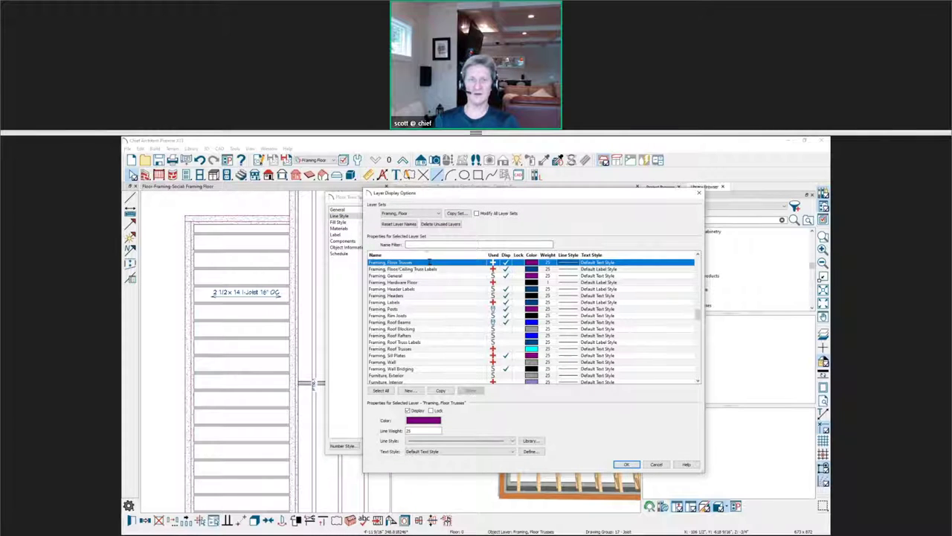
click(438, 262)
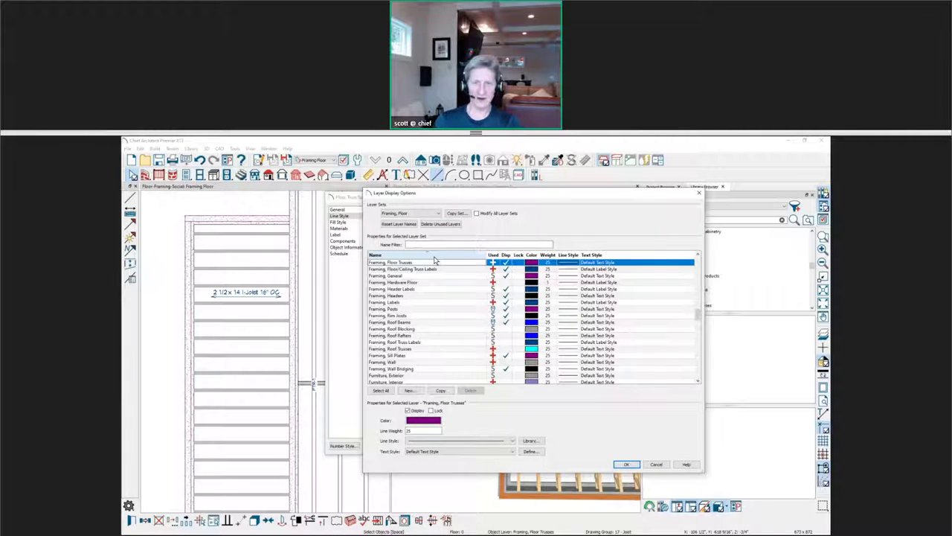
click(440, 390)
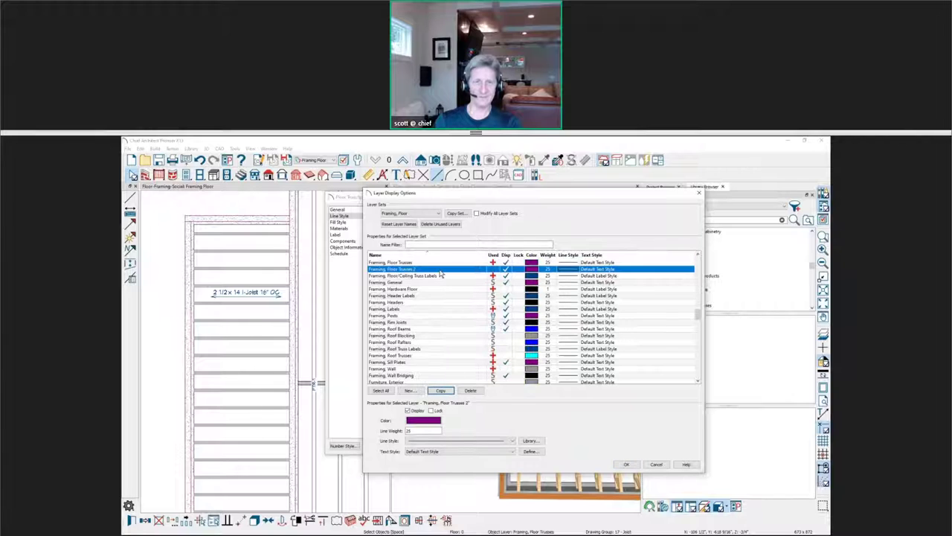
click(439, 270)
key(BackSpace)
text(Remodel)
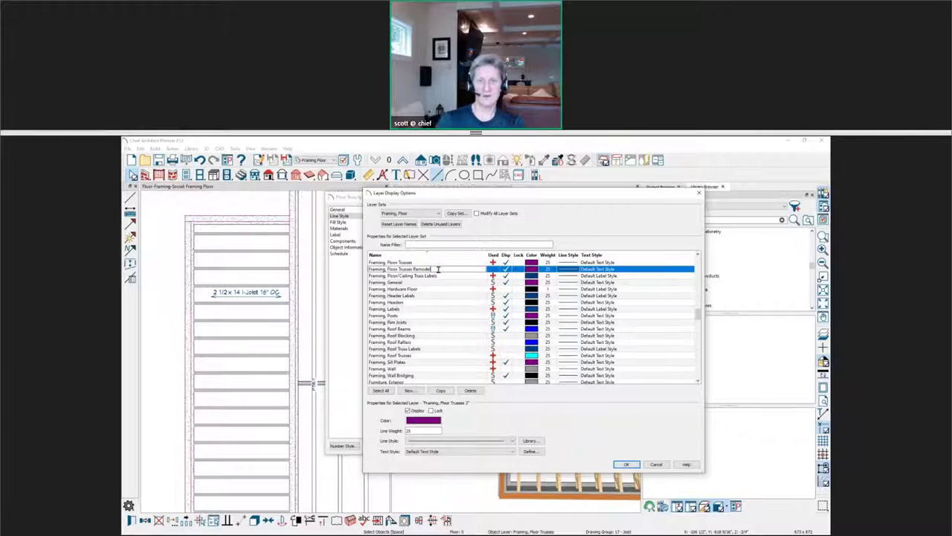
Give the Framing, Floor Trusses Remodel layer a blue colour and dashed line style, and apply the specification to the selected trusses.
click(531, 269)
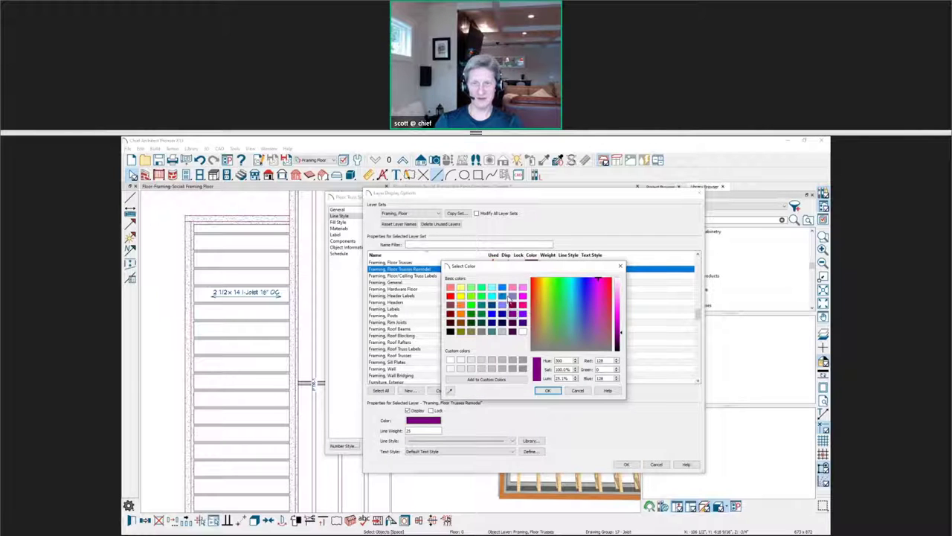
click(502, 296)
click(548, 390)
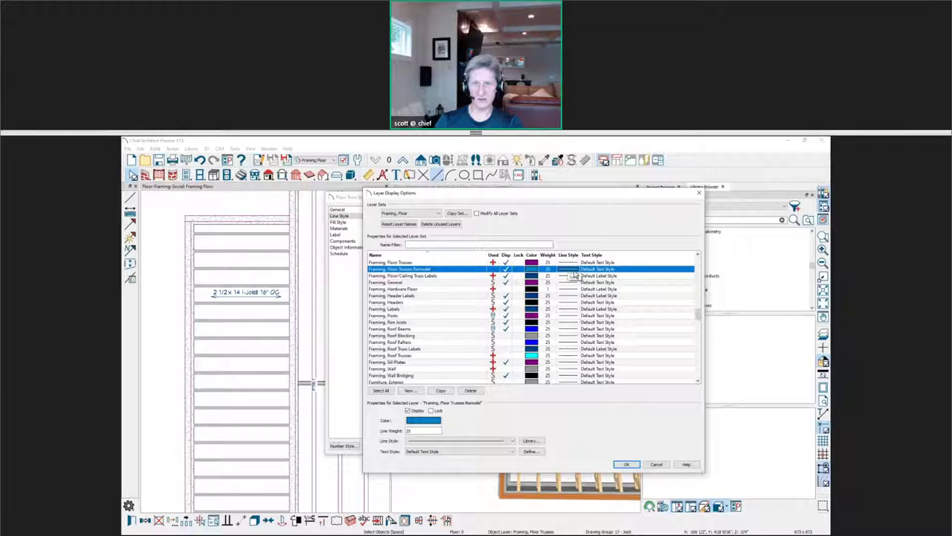
click(514, 441)
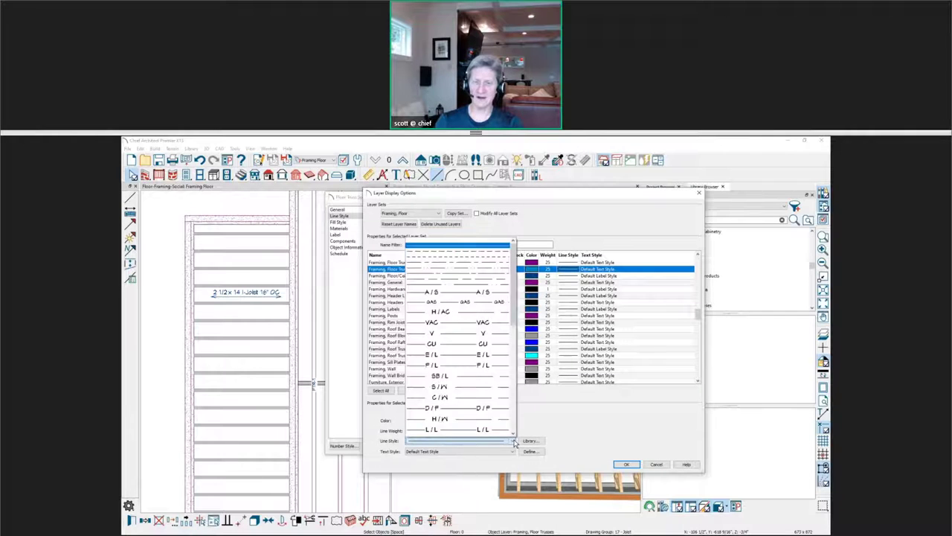
click(457, 256)
click(629, 465)
click(554, 446)
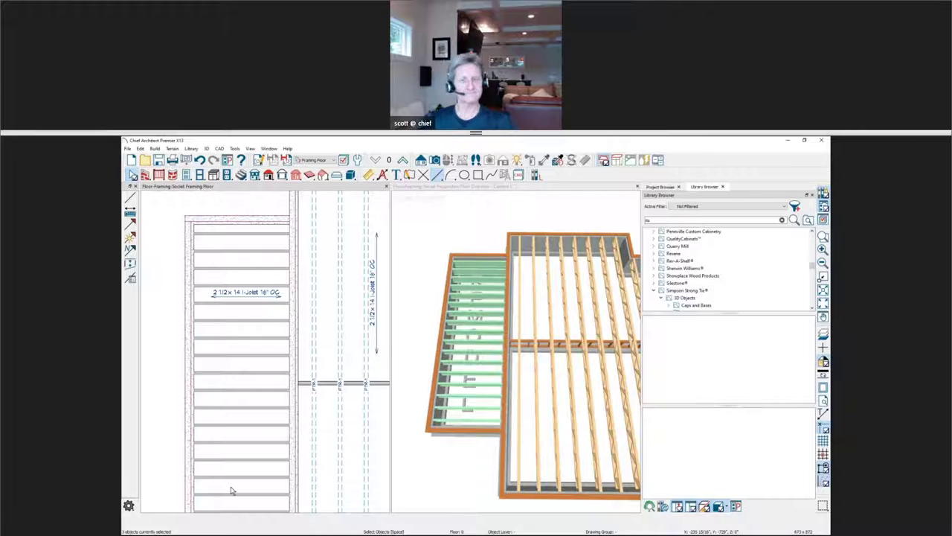
Examine the rim joist corner of the green joist section in the 3D overview and the foundation settings for Build Framing.
click(453, 451)
middle_drag(453, 452, 428, 401)
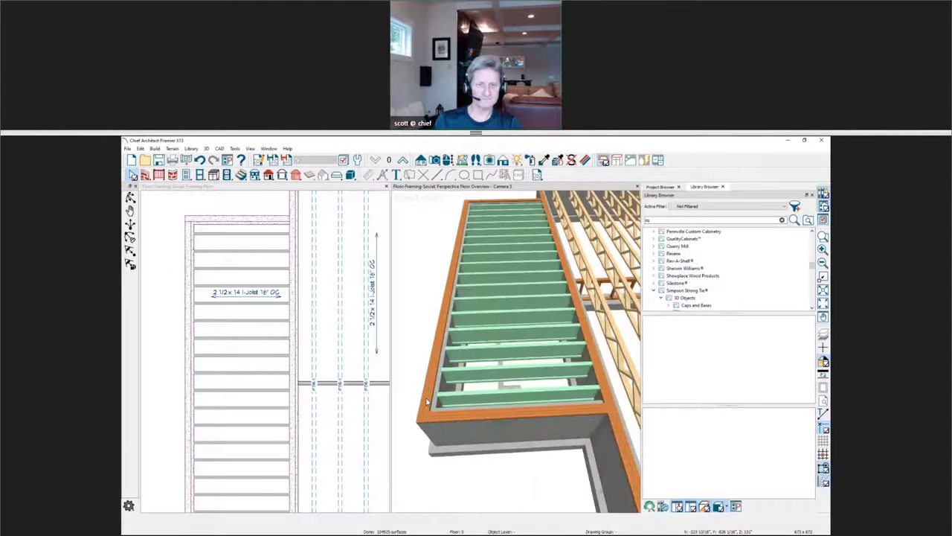
scroll(428, 402, up, 2)
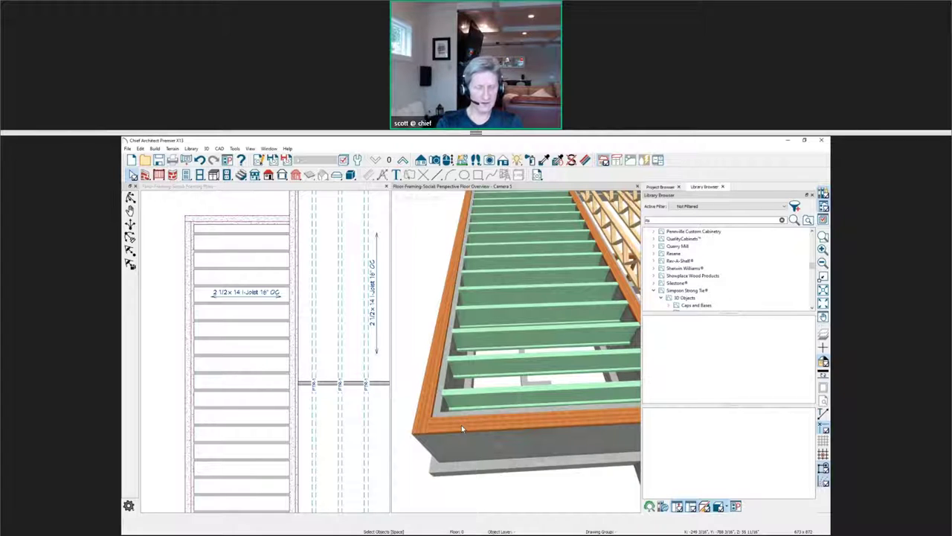
key(ctrl+o)
key(Escape)
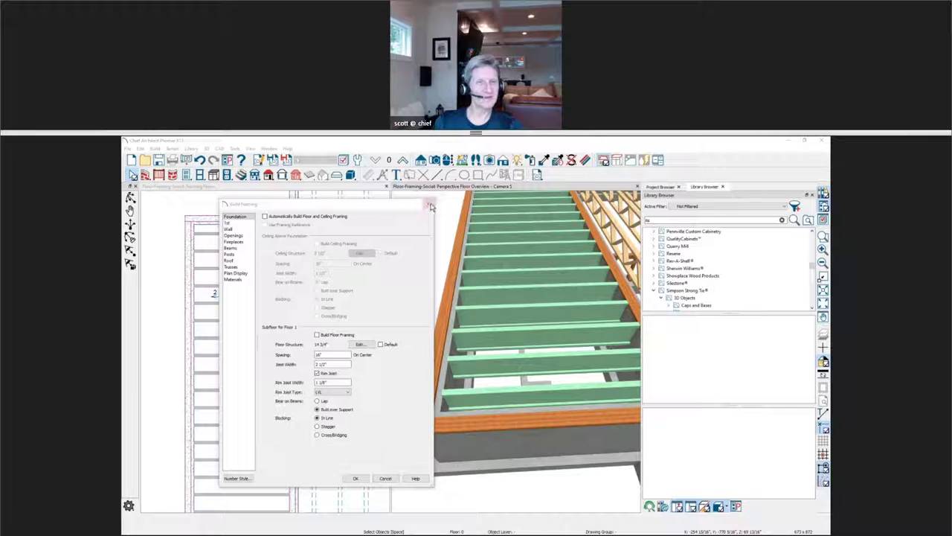
key(Return)
Open the Foundation Wall defaults, examine the sill plate width, height and count settings, and close the default settings.
click(359, 159)
scroll(179, 357, down, 3)
click(173, 397)
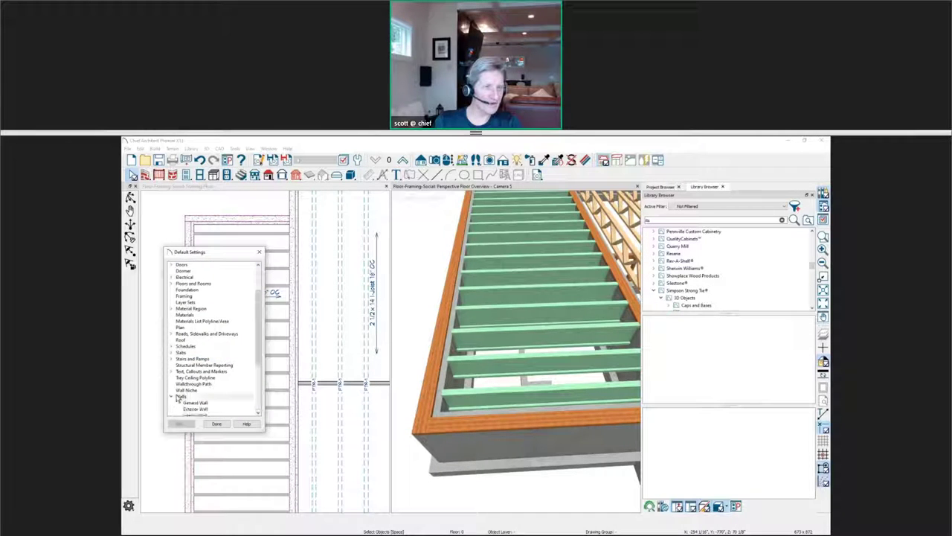
scroll(215, 387, down, 4)
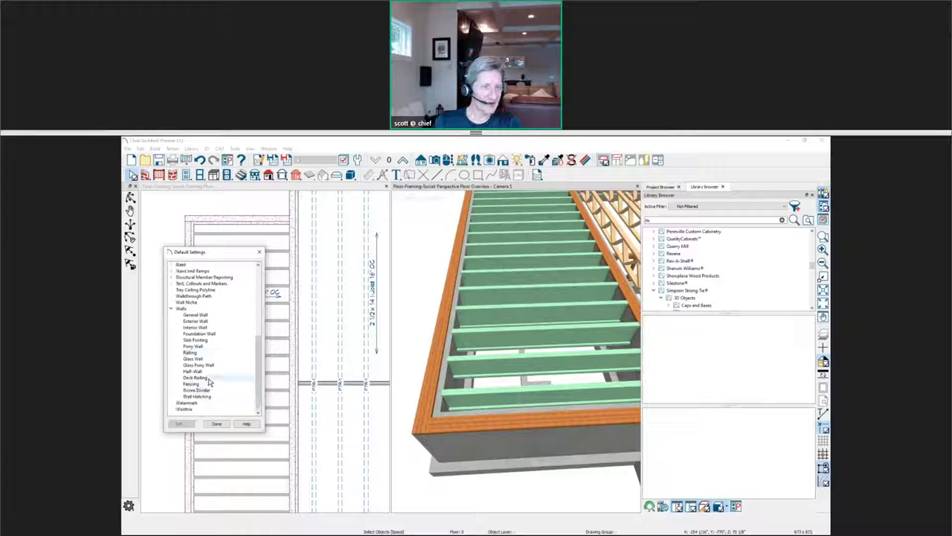
click(201, 335)
double_click(201, 334)
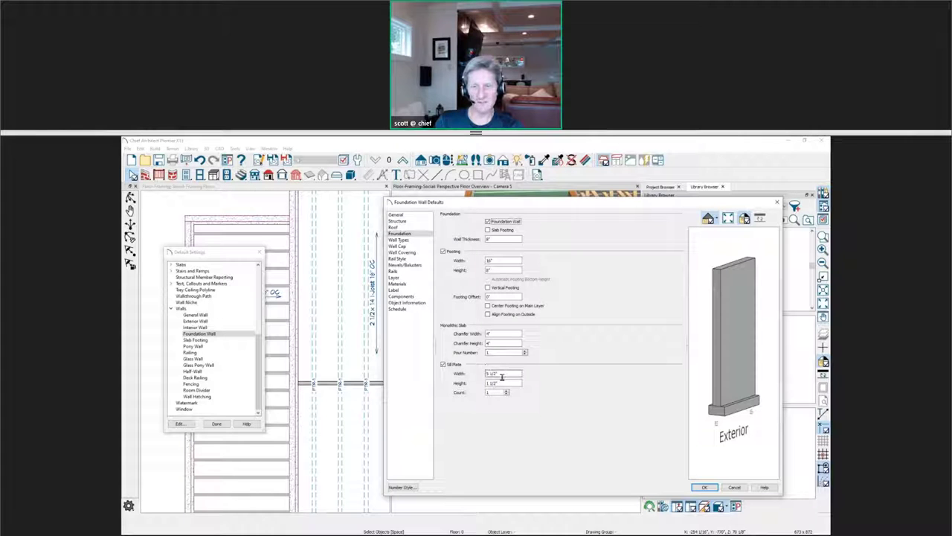
drag(492, 203, 385, 203)
click(388, 374)
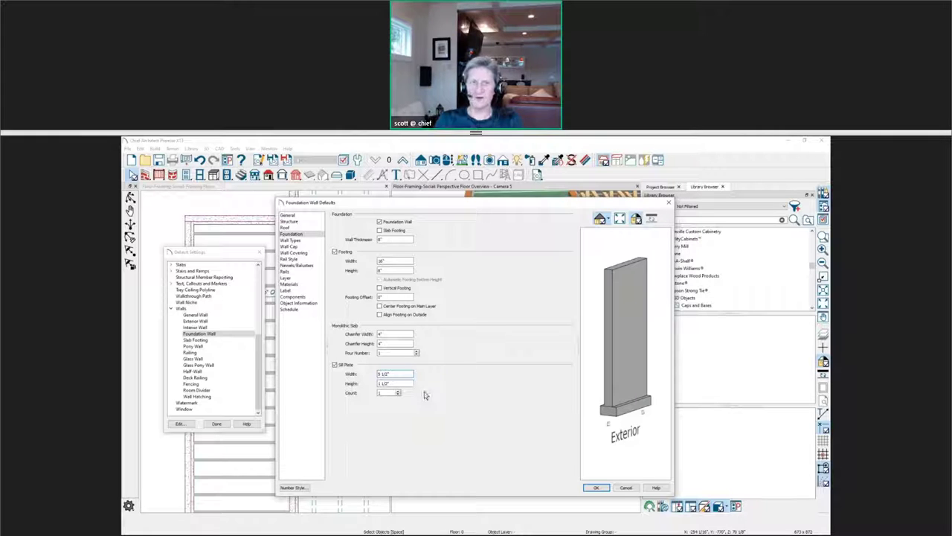
click(668, 202)
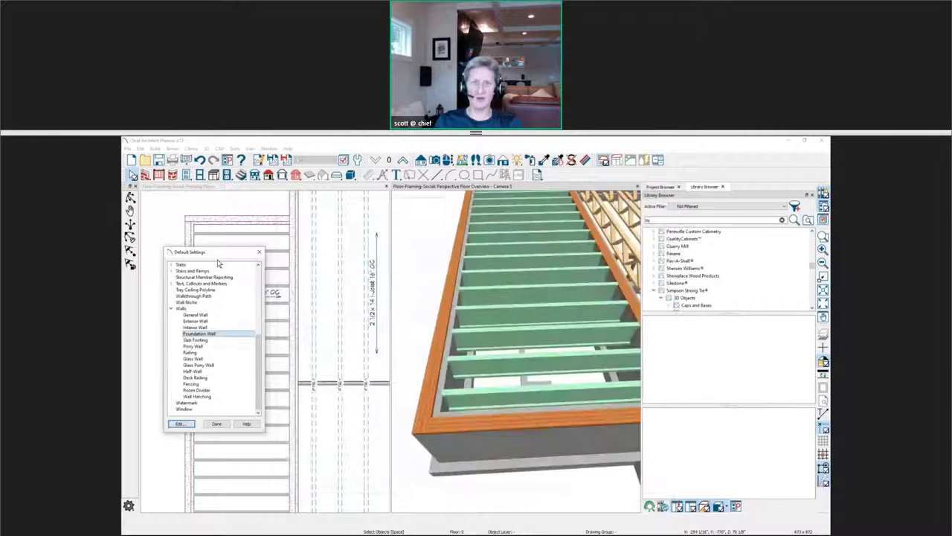
click(259, 252)
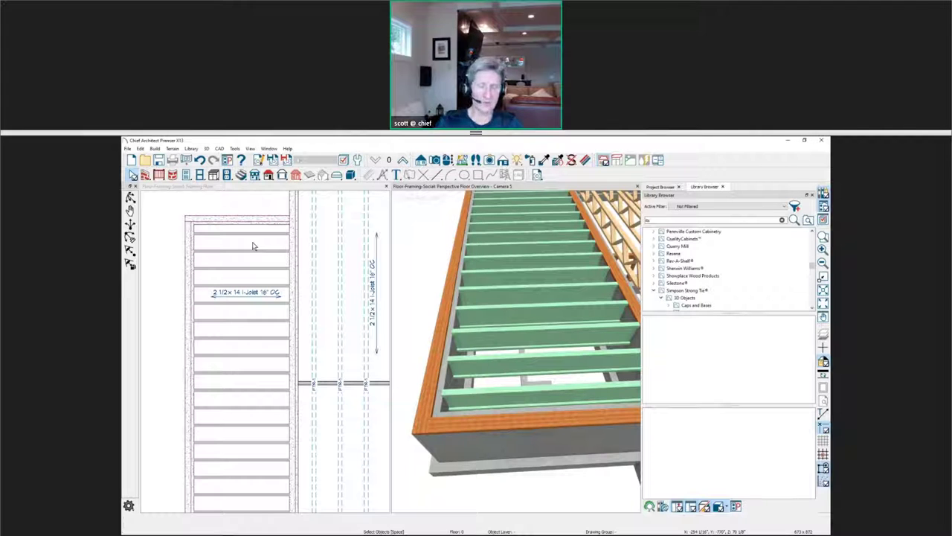
Open the Build Foundation settings, examine the sill plate options of the default foundation wall, and close the settings.
click(254, 244)
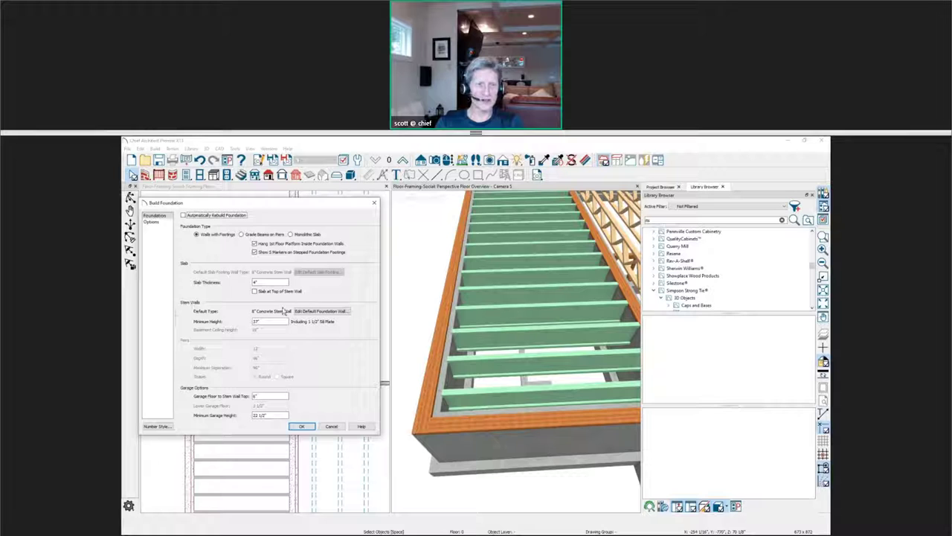
click(325, 315)
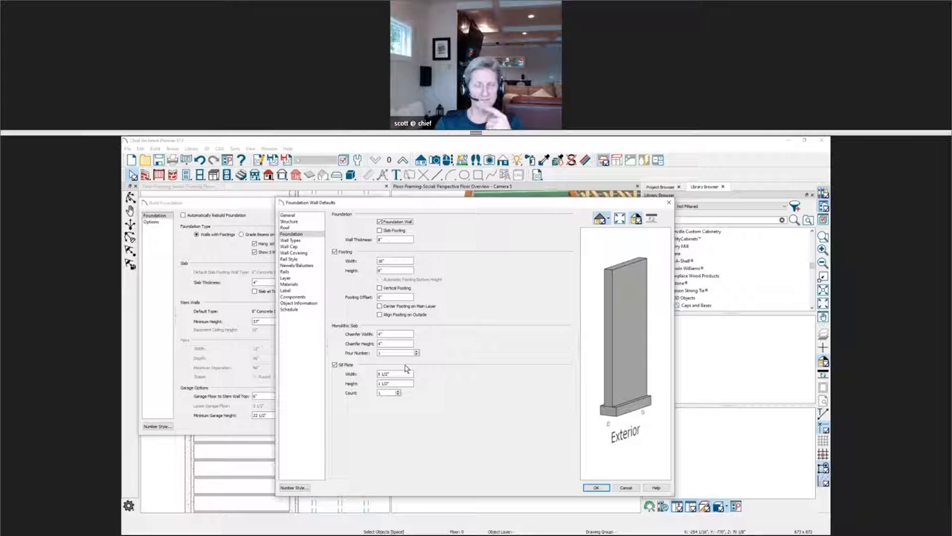
click(596, 488)
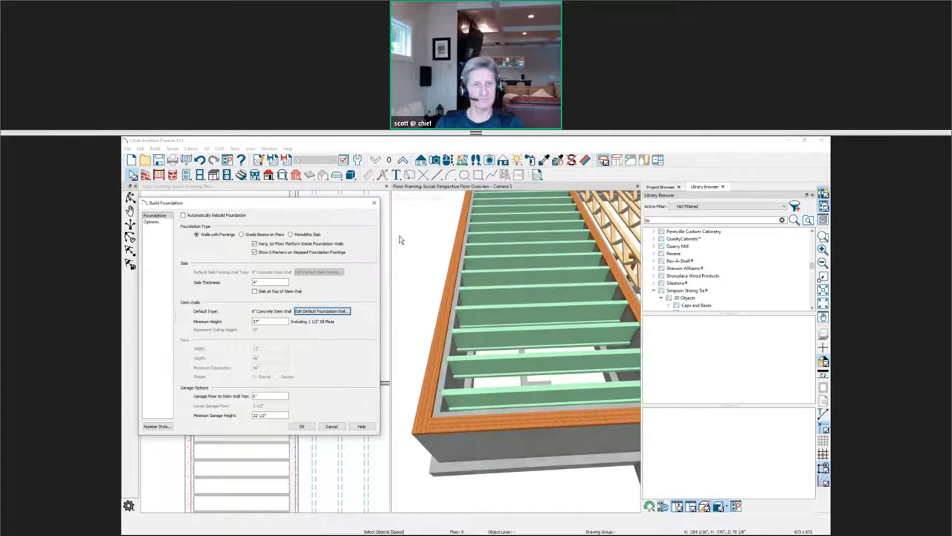
click(373, 202)
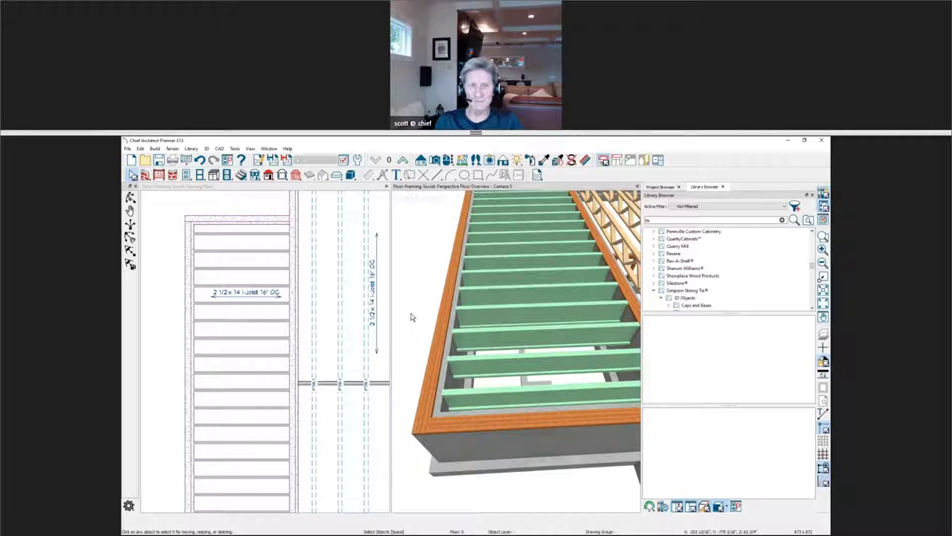
Examine the joist hangers between the trusses and I-joists in the 3D overview, and show intro.JPG in Windows Photo Viewer.
middle_drag(410, 317, 504, 367)
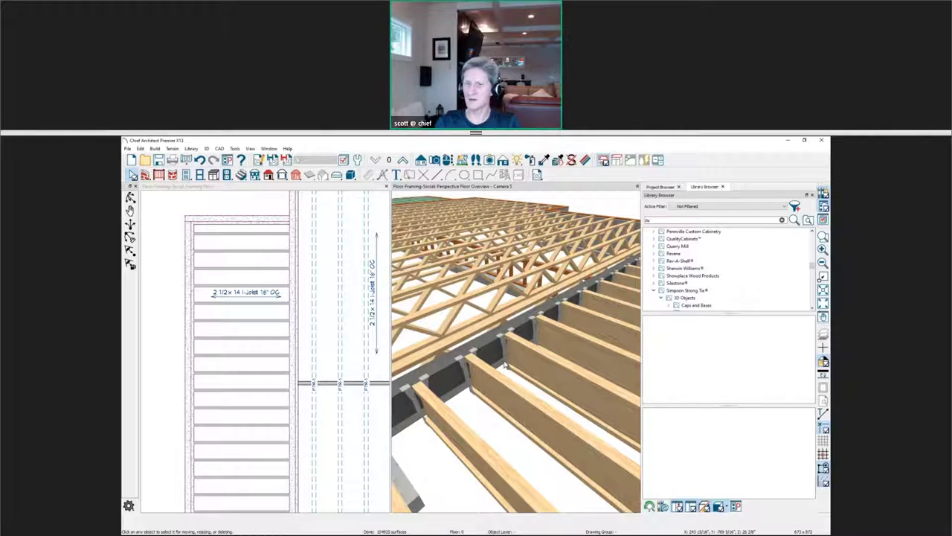
key(alt+Tab)
key(Left)
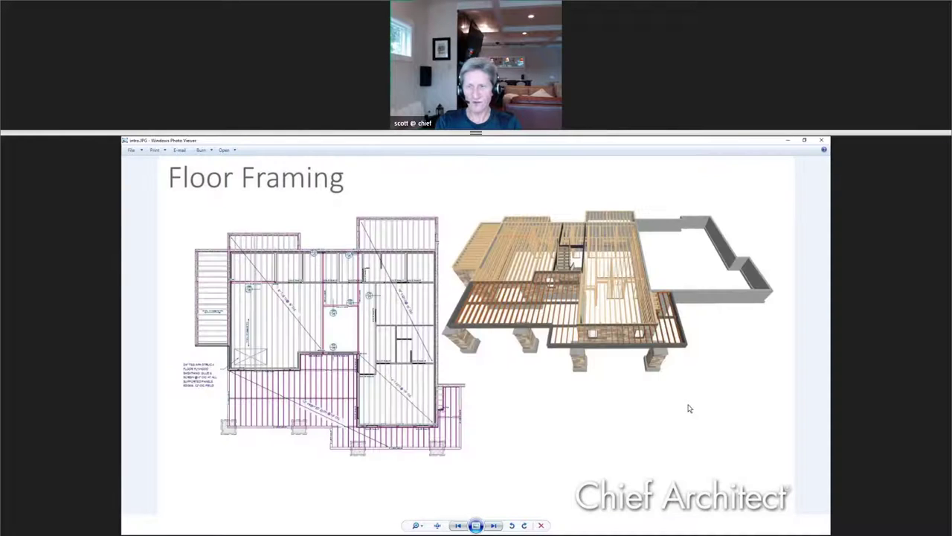
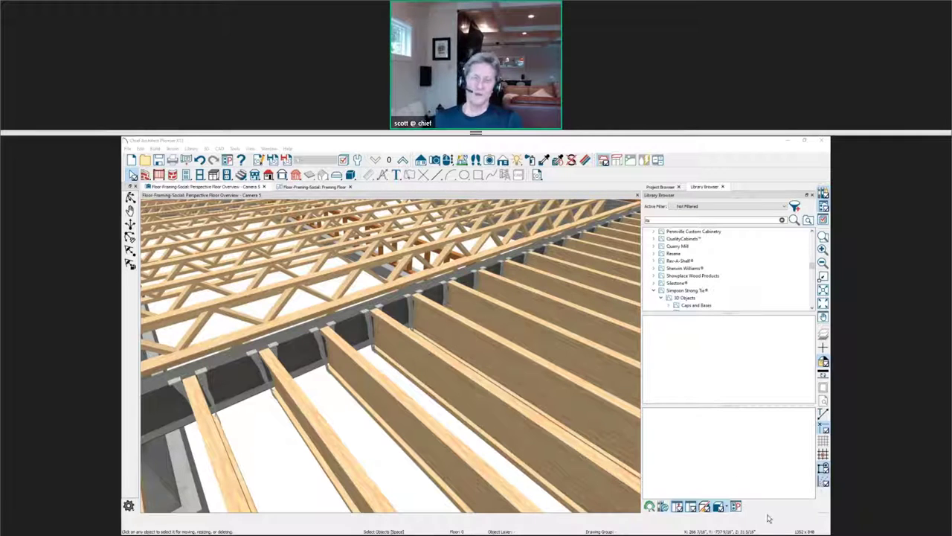
In Chief Architect, examine the metal joist hangers along the beam up close in the 3D overview.
middle_drag(434, 418, 430, 306)
scroll(427, 294, up, 3)
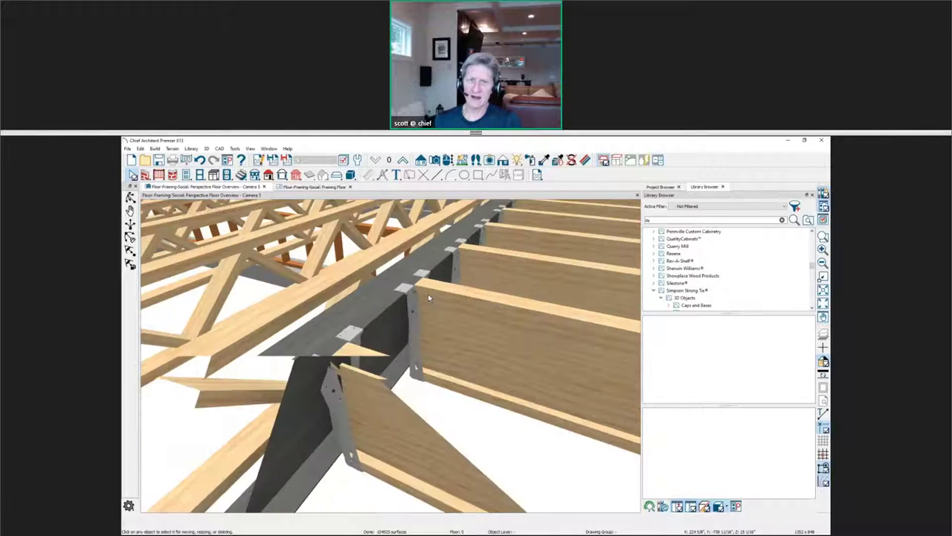
Switch the 3D overview to the standard rendering technique and examine the hangers and I-joists along the beam.
scroll(428, 293, down, 3)
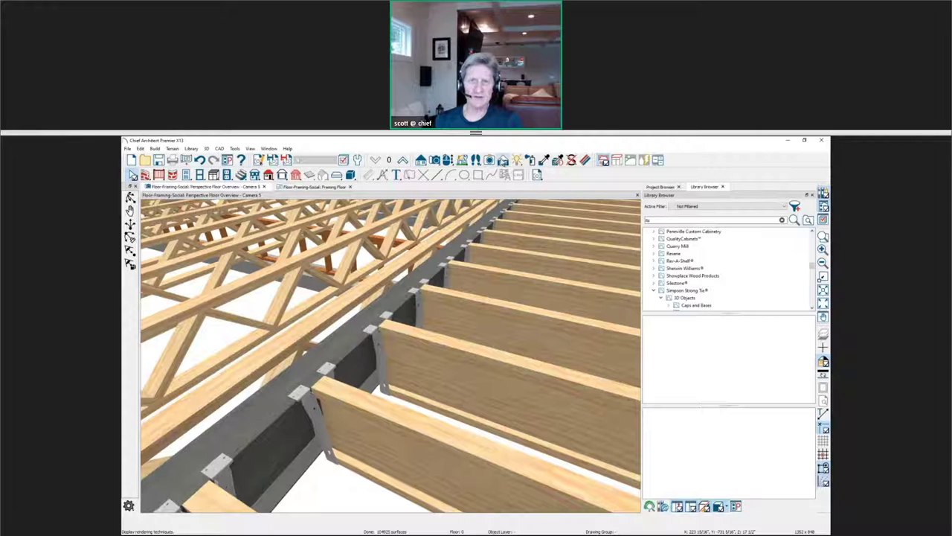
click(130, 211)
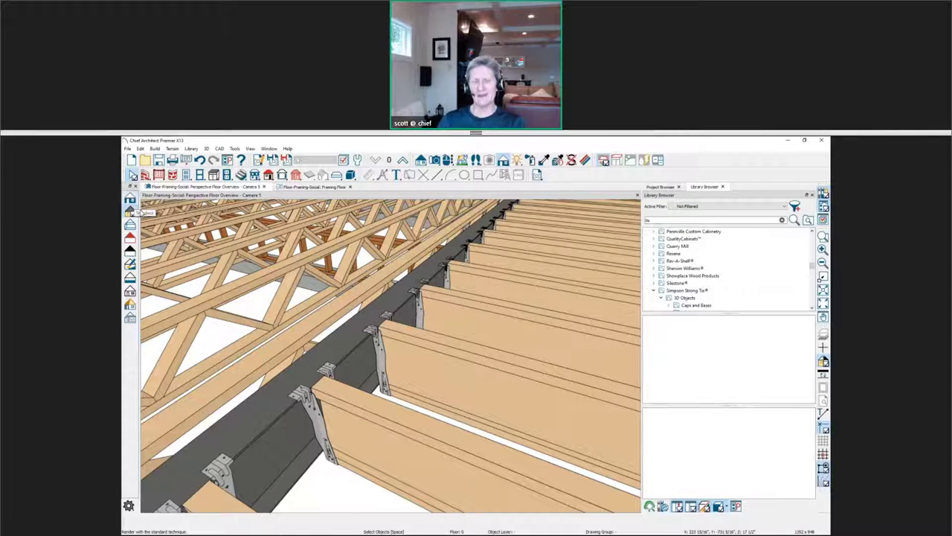
click(390, 355)
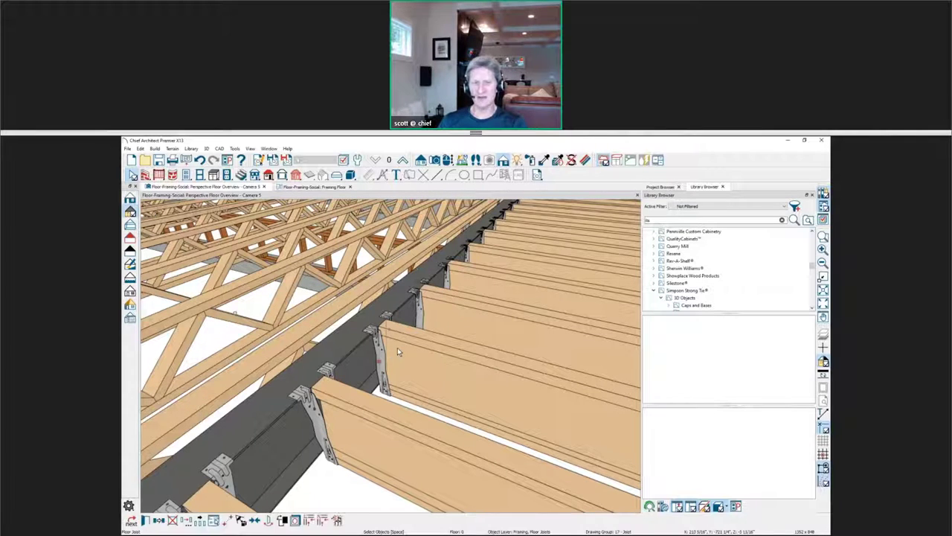
scroll(387, 399, up, 3)
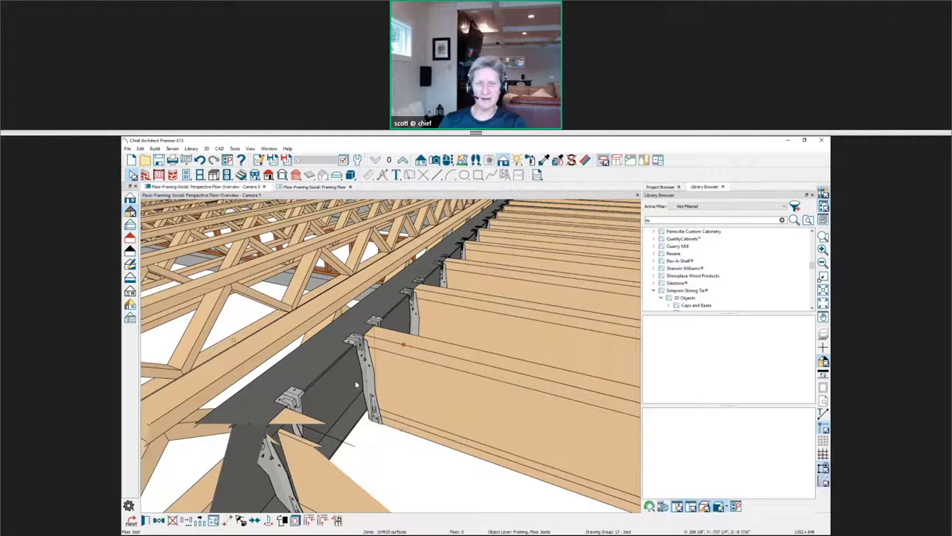
key(Escape)
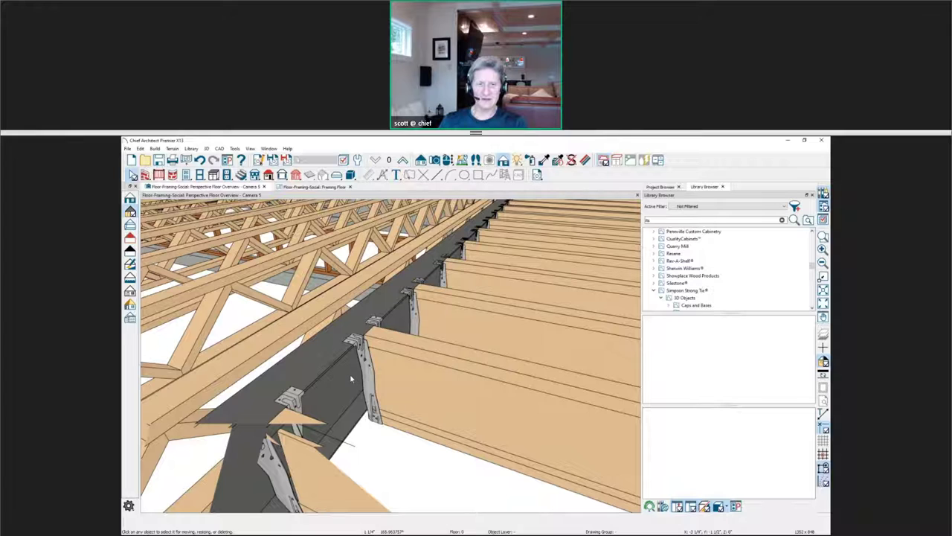
Raise the I-joist at the hanger by 2" by locking its depth and setting its top height to 1 1/4".
click(414, 383)
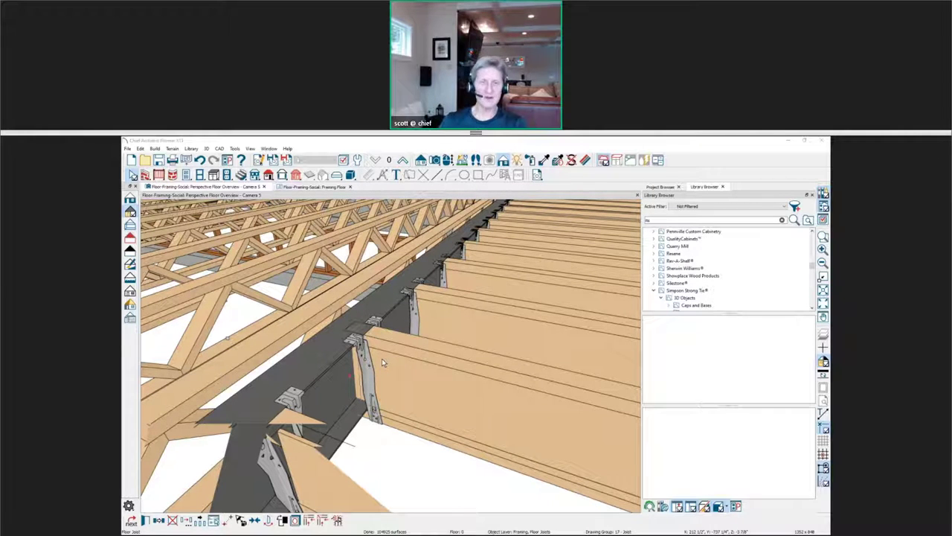
double_click(382, 359)
click(546, 230)
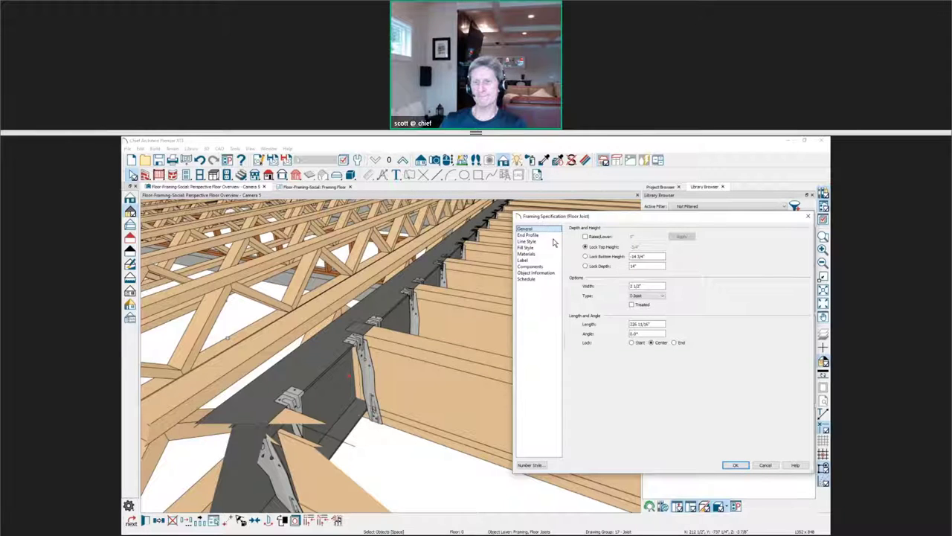
click(593, 269)
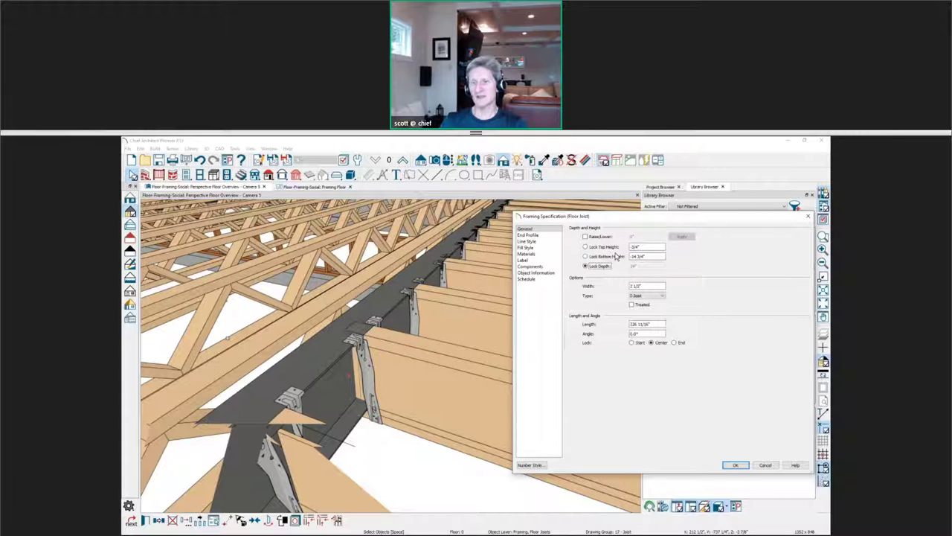
click(644, 248)
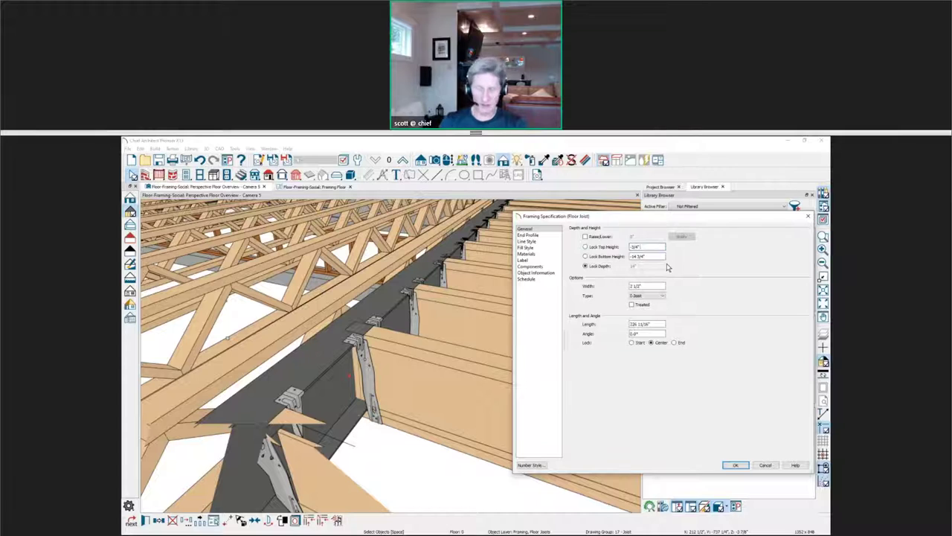
text(+2)
key(Tab)
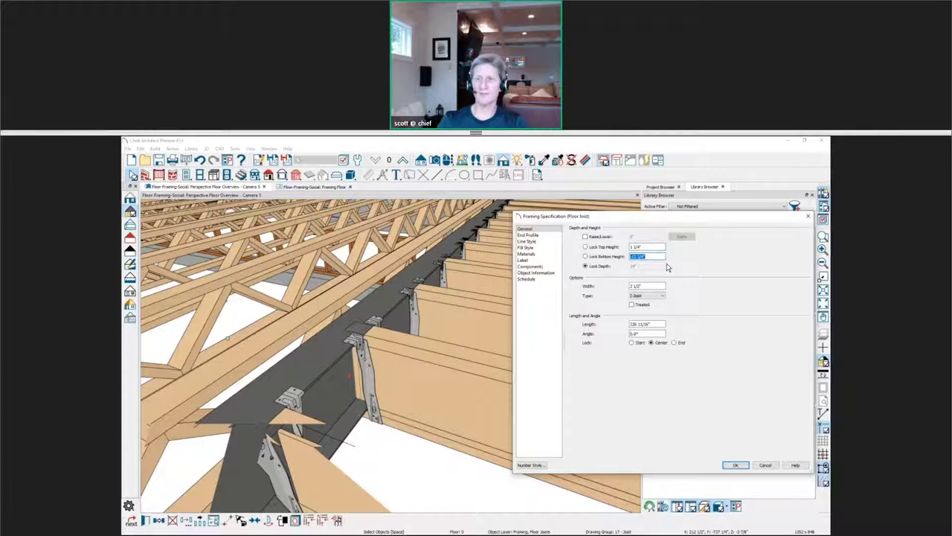
click(741, 466)
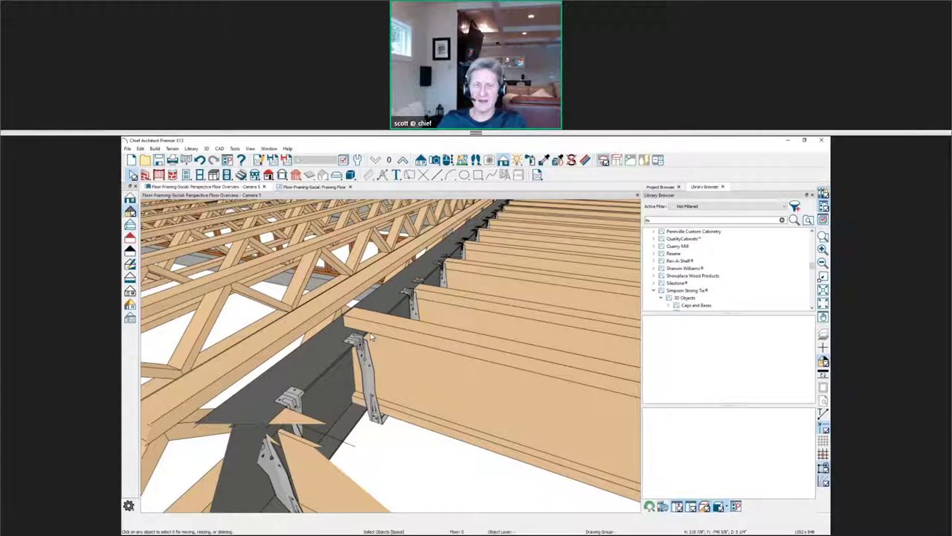
Start adding an end profile to the raised I-joist and expand Moldings, Profiles, Extrusions in the Chief Architect core catalogs.
double_click(428, 366)
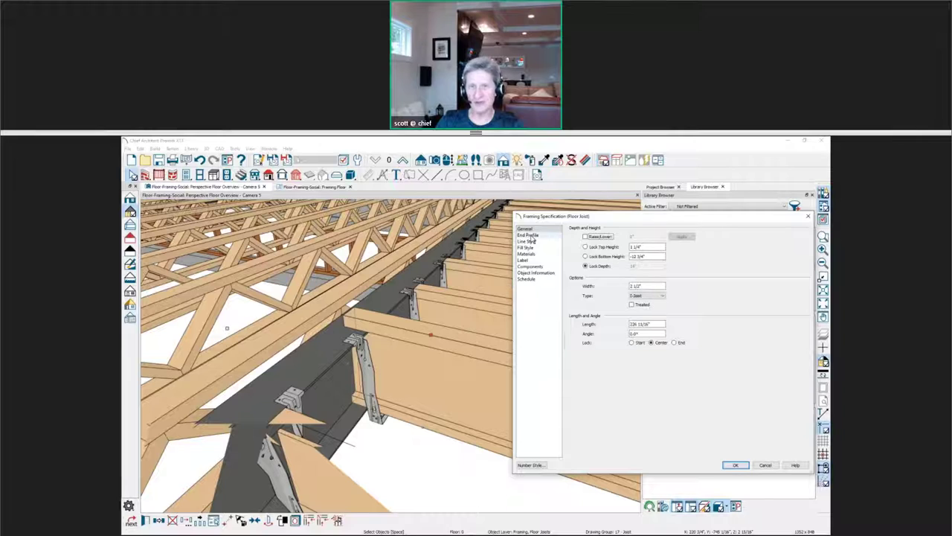
click(529, 235)
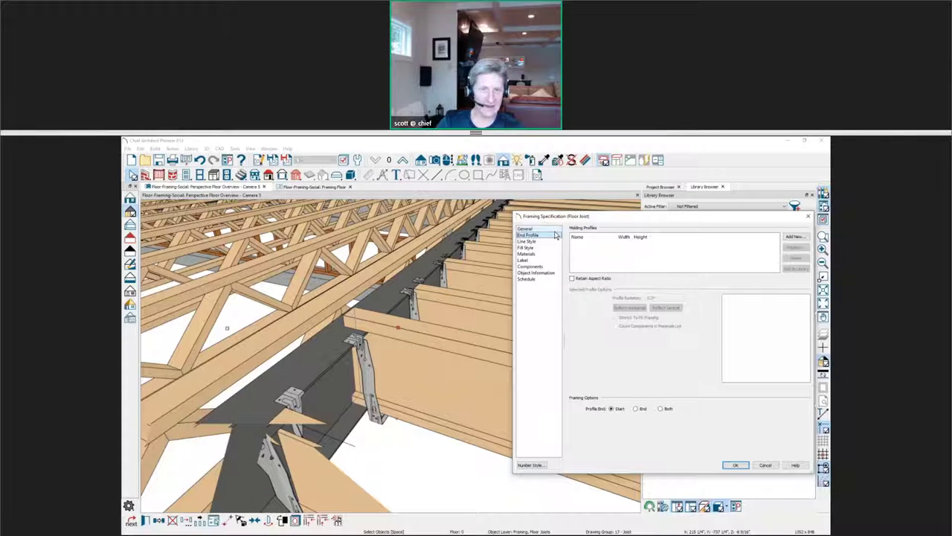
click(794, 237)
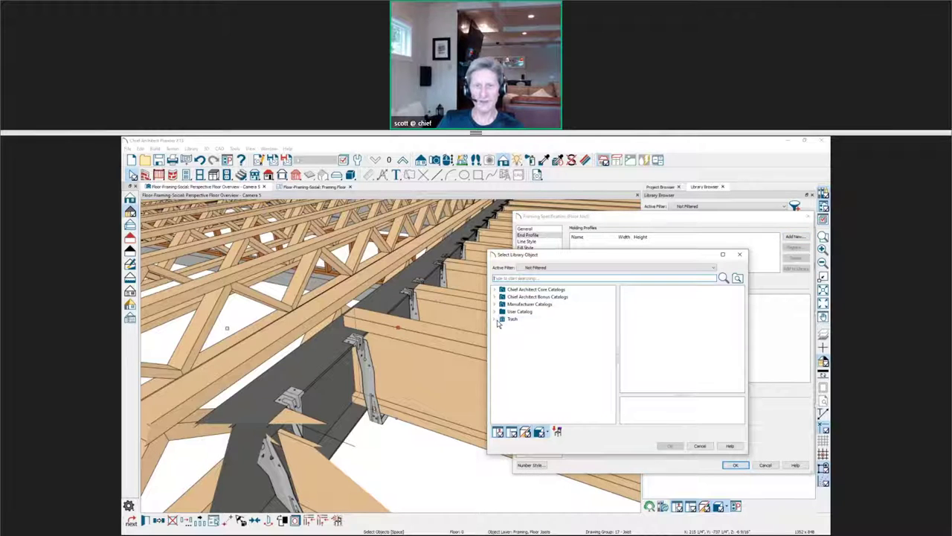
click(496, 289)
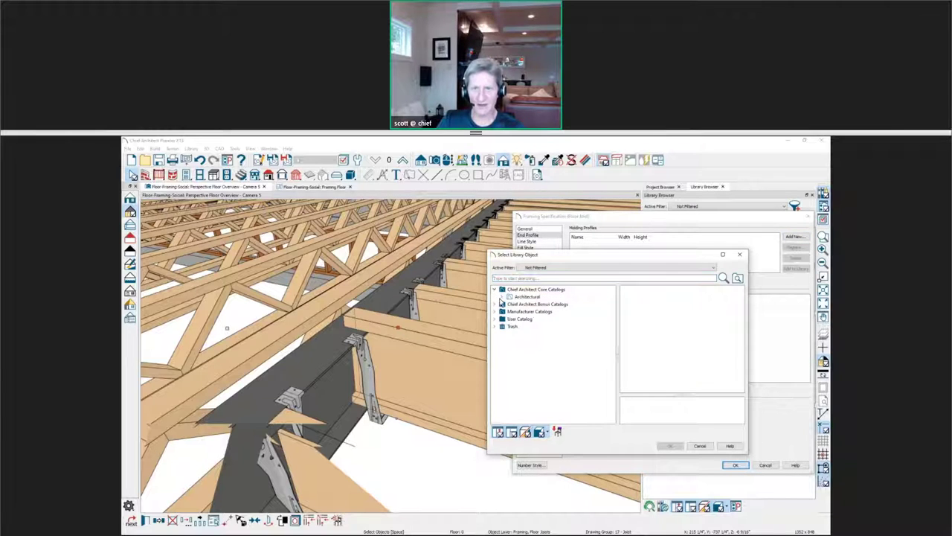
click(503, 297)
click(533, 305)
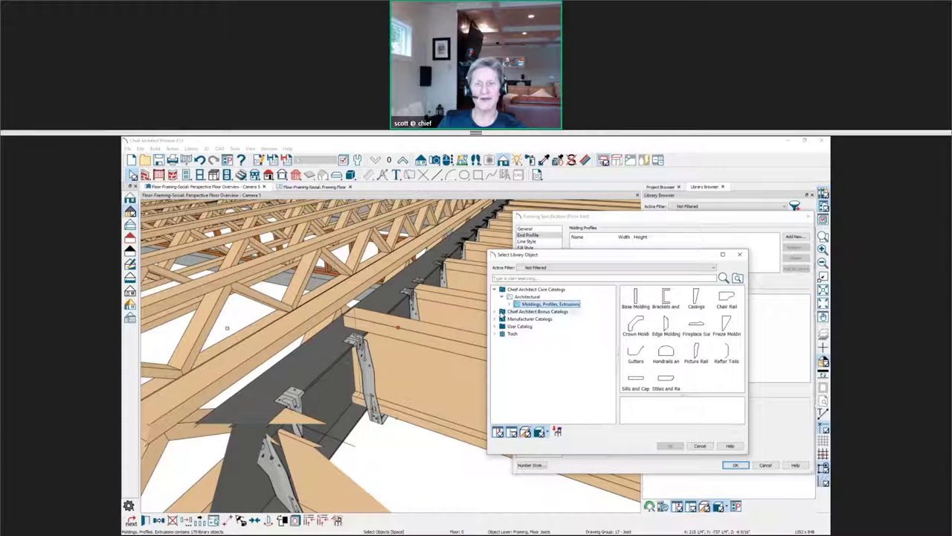
click(502, 325)
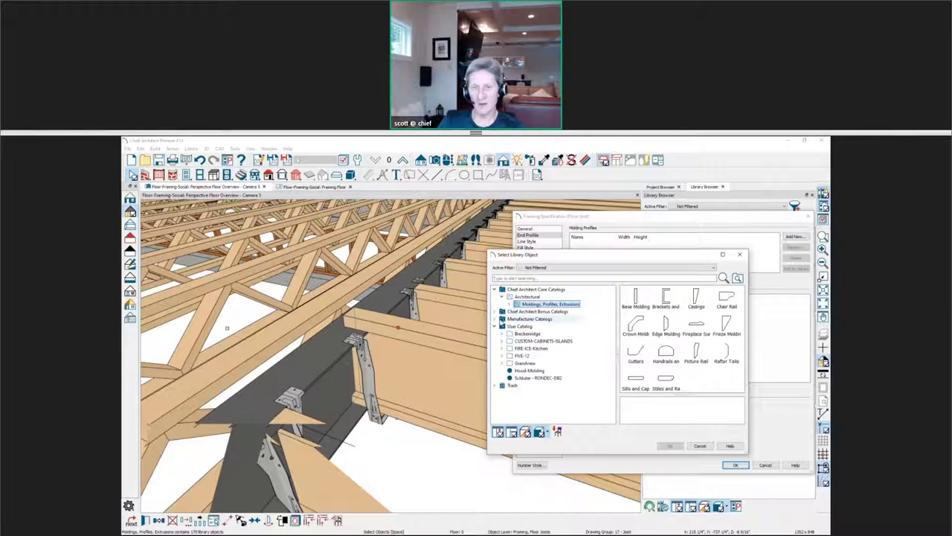
click(498, 312)
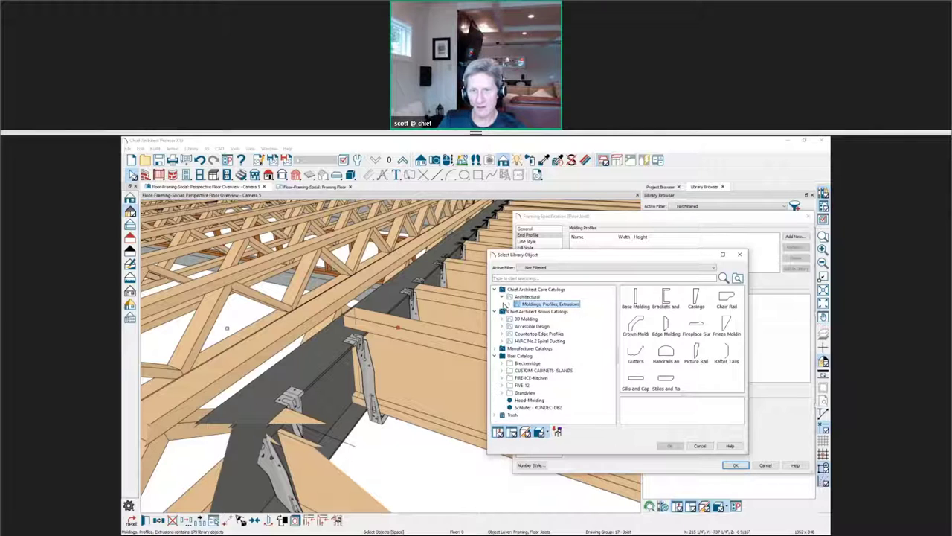
click(509, 305)
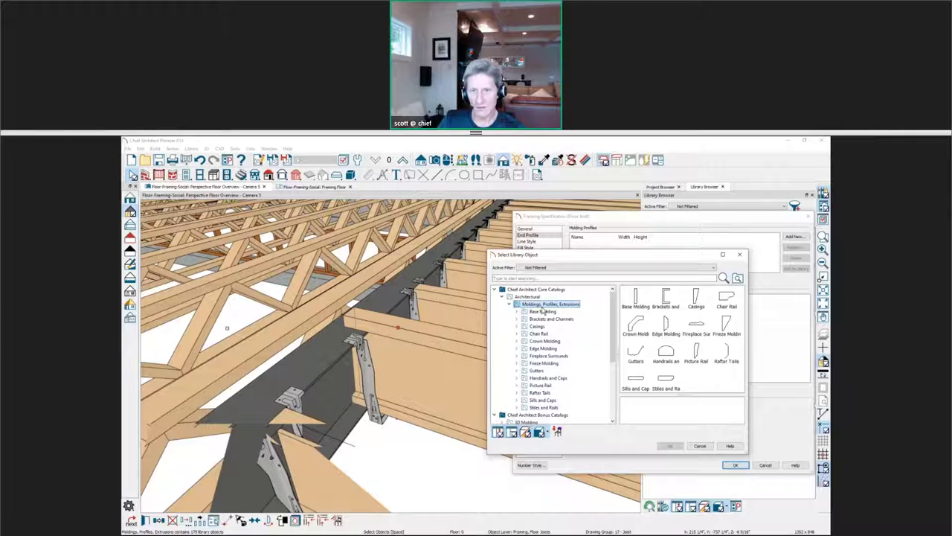
Assign the RT04 rafter tail profile to both ends of the I-joist.
click(540, 393)
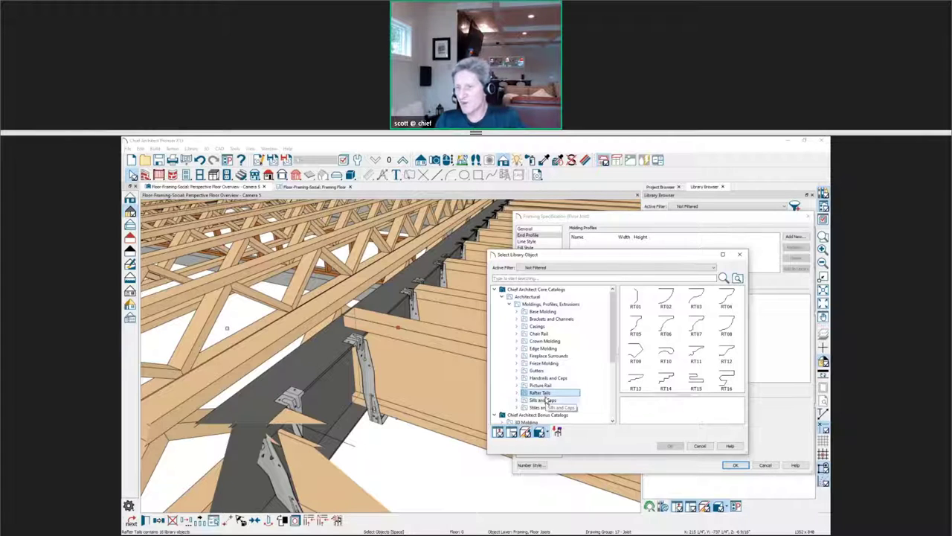
click(726, 310)
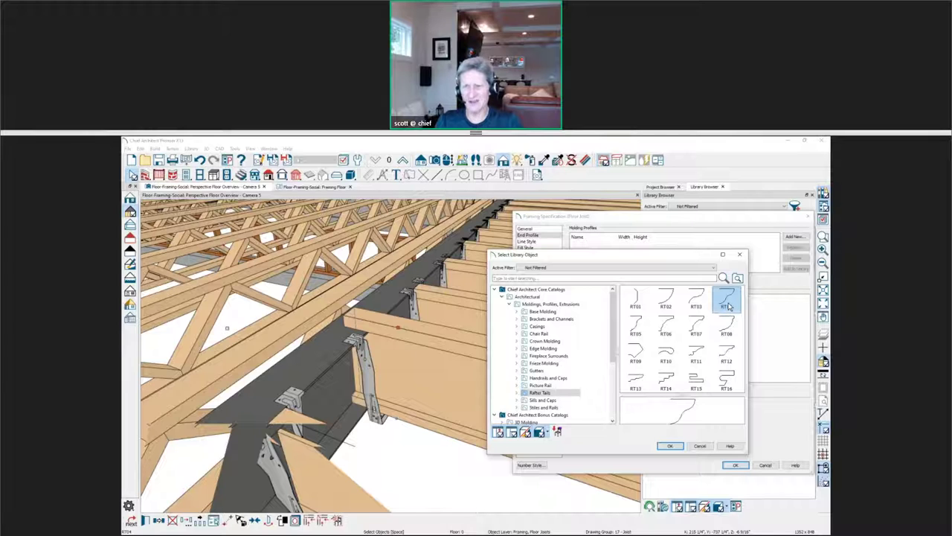
click(671, 446)
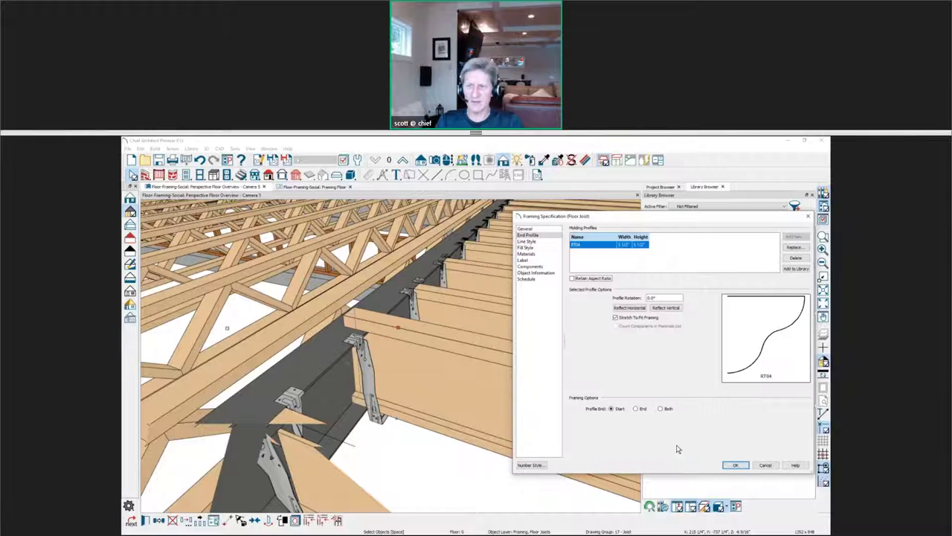
click(660, 408)
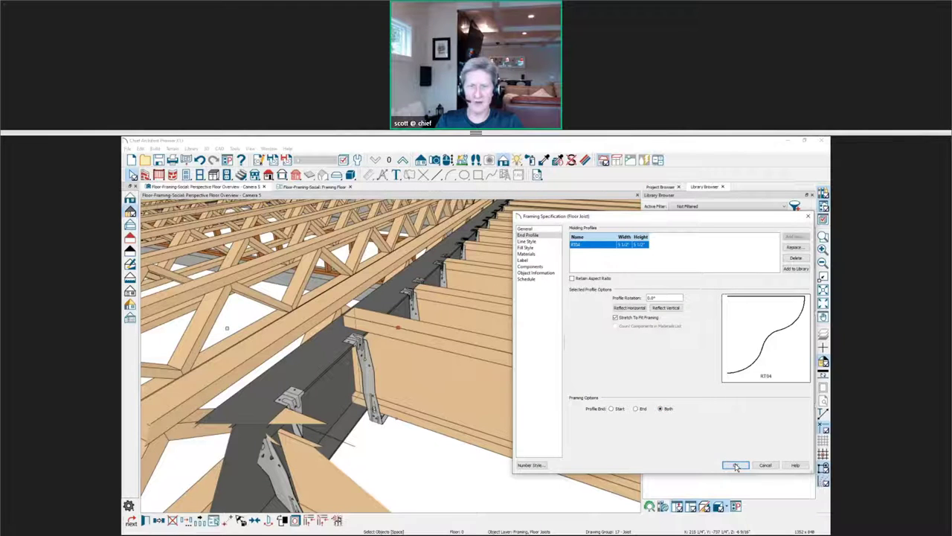
click(735, 466)
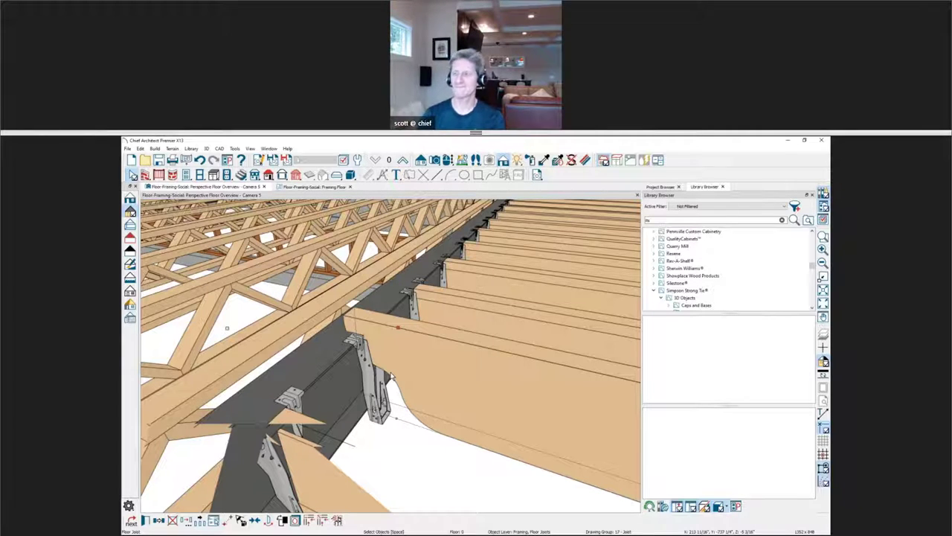
key(Escape)
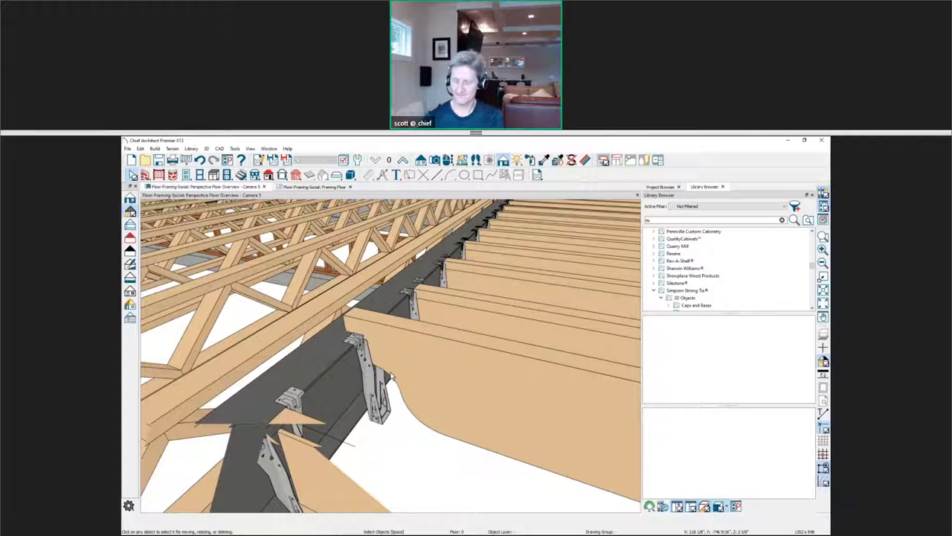
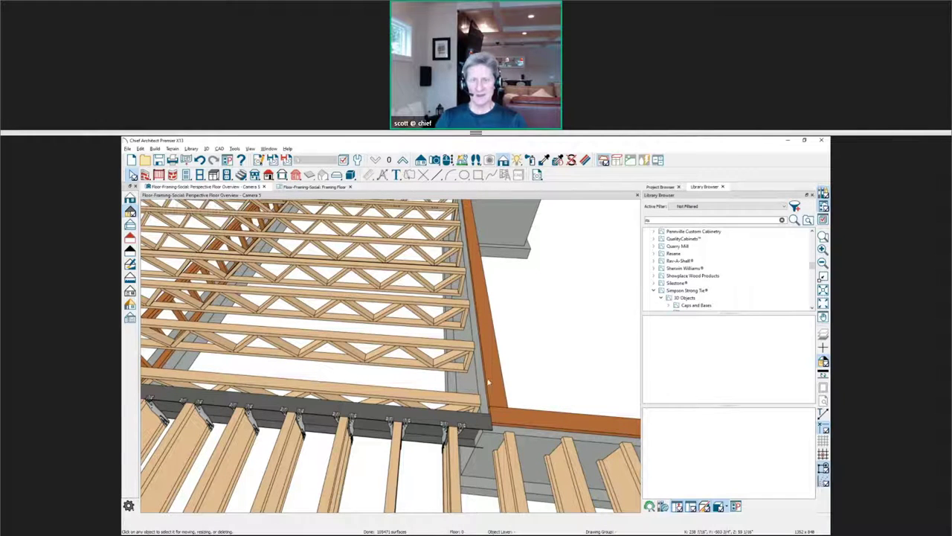
Make the foundation wall beside the beam's end a pony wall and examine its layers in the specification preview.
middle_drag(487, 383, 408, 399)
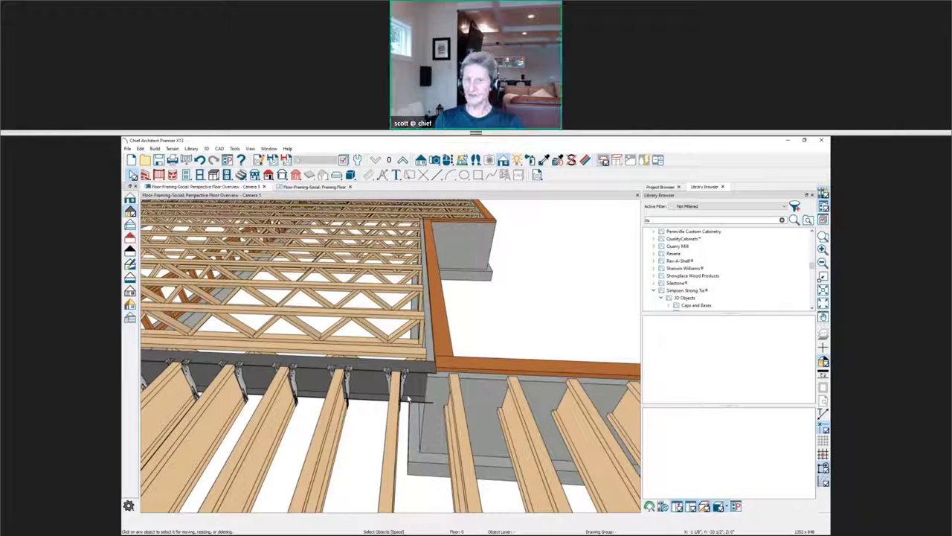
middle_drag(407, 400, 424, 372)
double_click(424, 372)
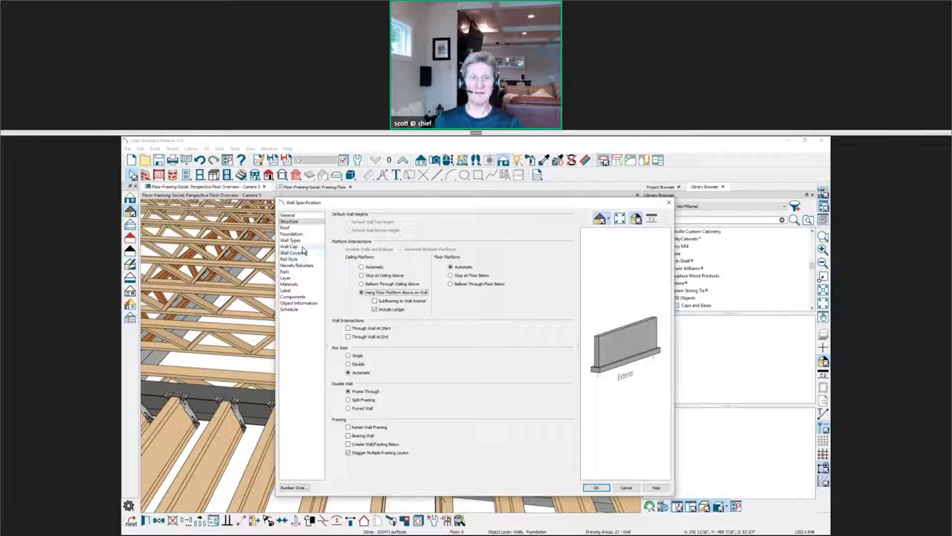
click(302, 241)
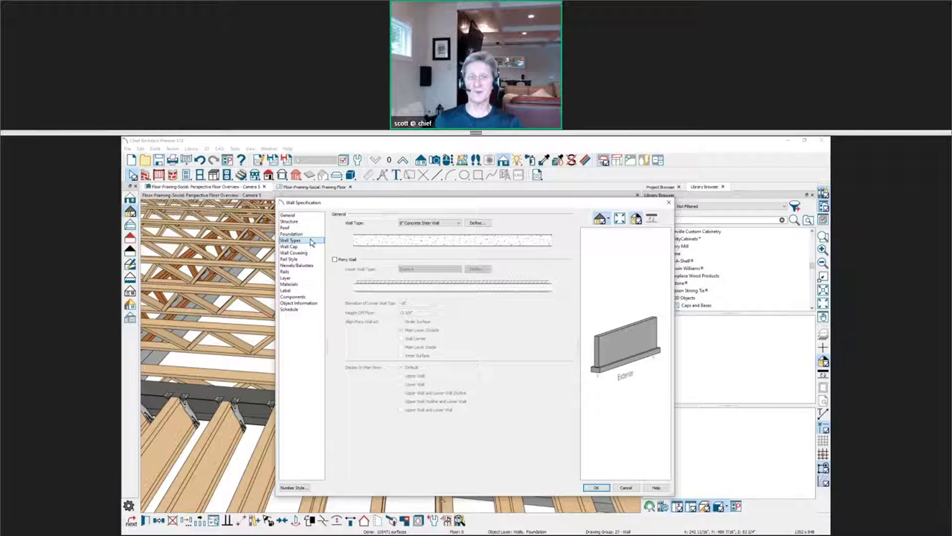
click(348, 259)
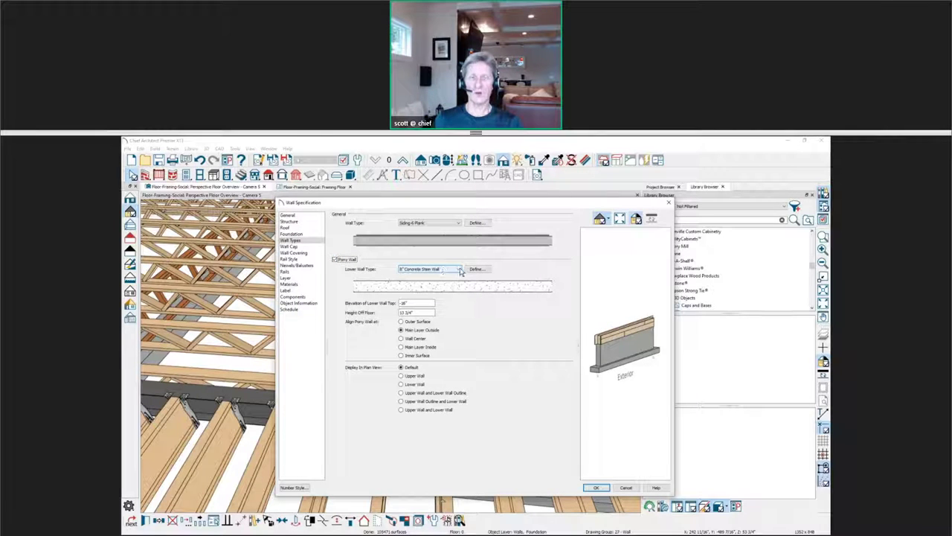
drag(593, 335, 605, 353)
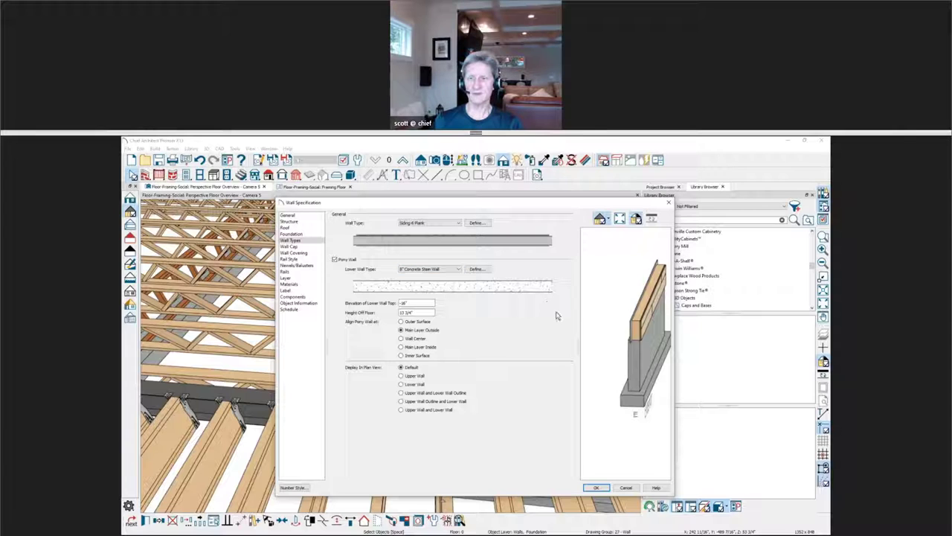
drag(620, 319, 618, 351)
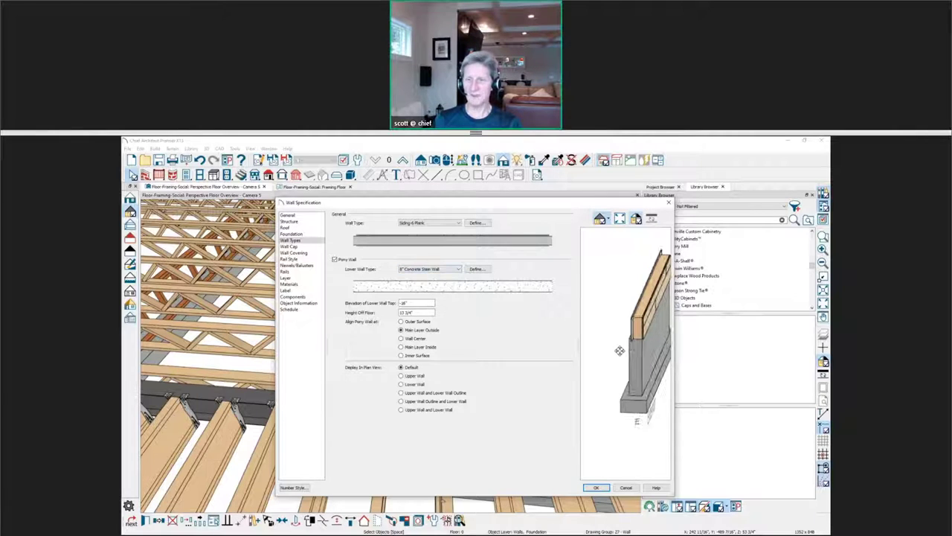
Set the pony wall's upper wall type to 8" Concrete Stem Wall and rename a copy of that type as 6" Concrete Stem Wall.
click(458, 224)
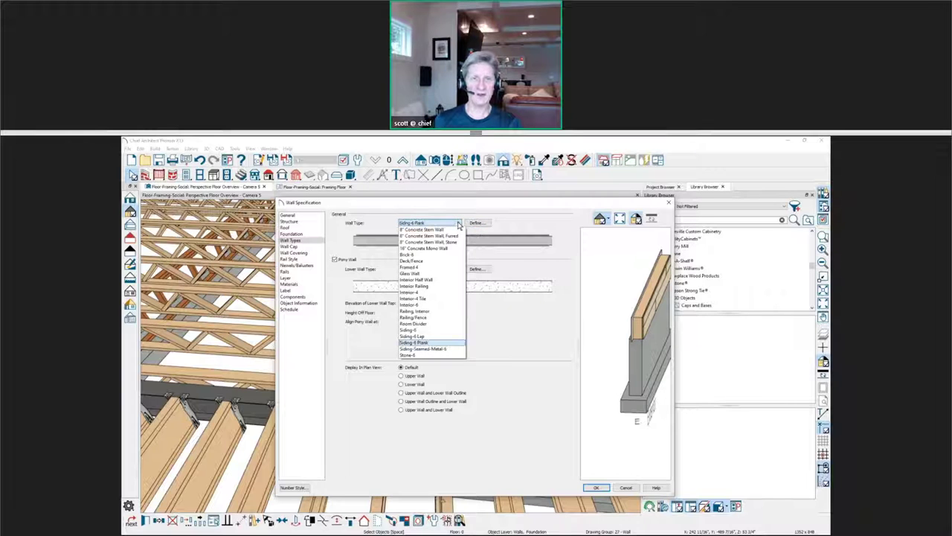
click(452, 231)
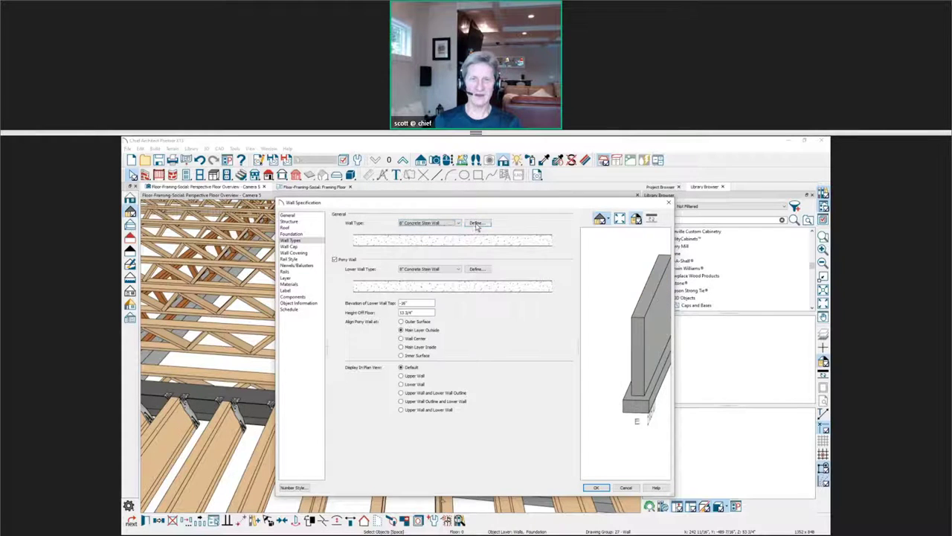
click(476, 223)
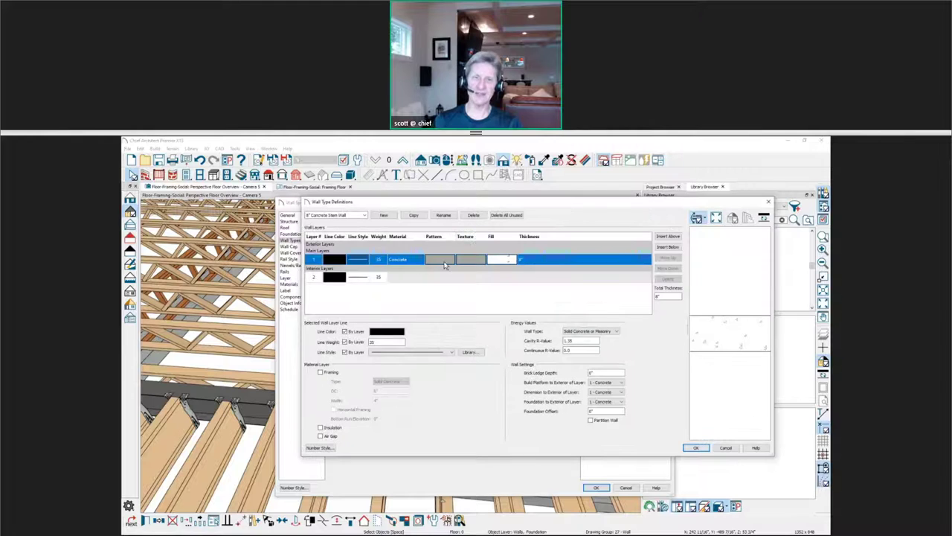
click(414, 215)
click(307, 215)
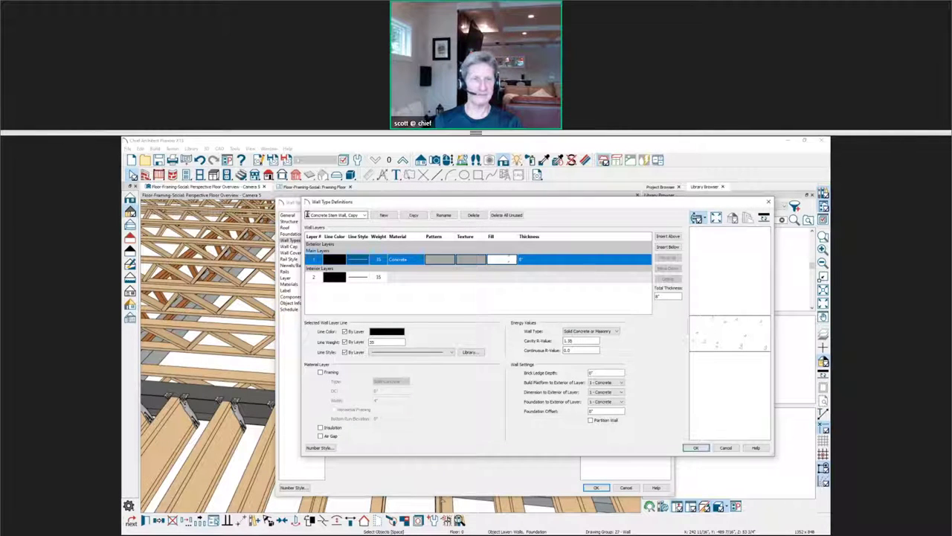
text(6)
key(Delete)
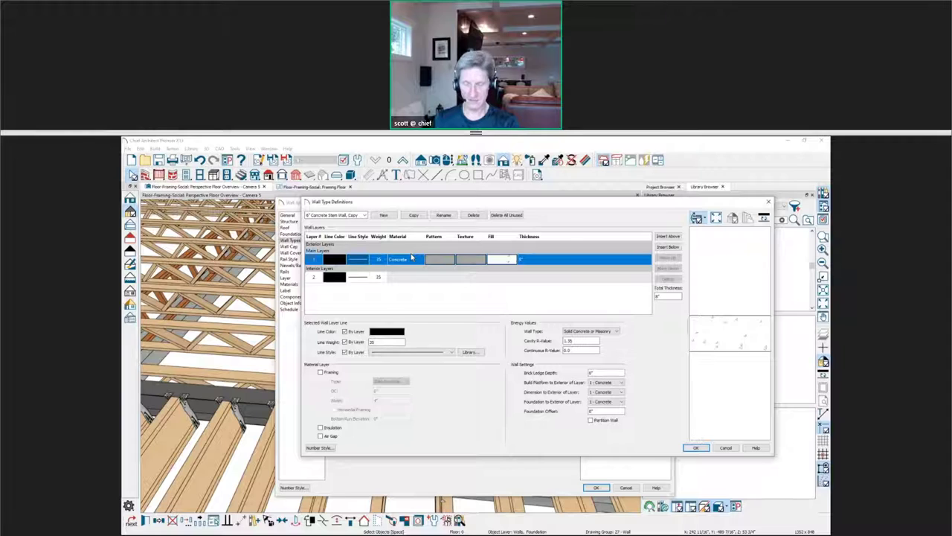
Set the concrete layer of the copied wall type to 6" thick and apply the type to the upper wall.
click(525, 261)
text(6)
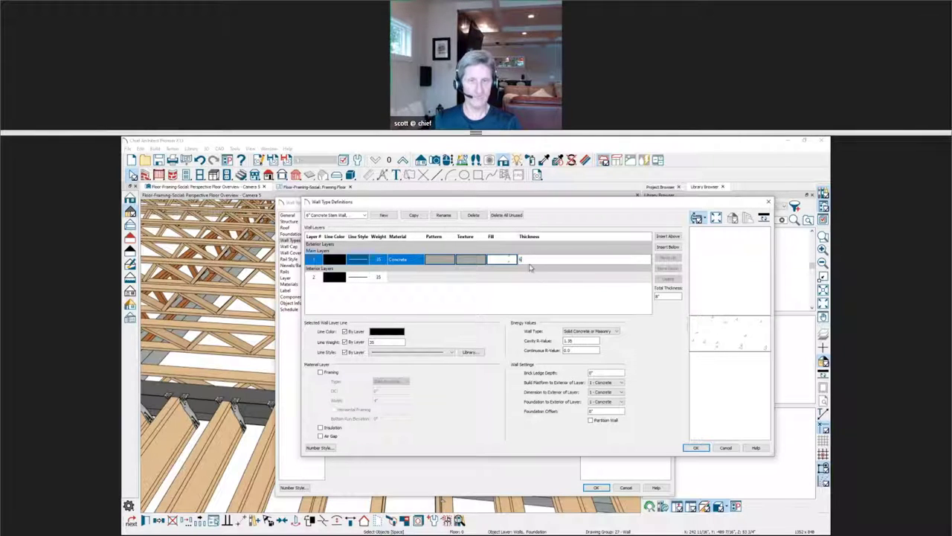
key(Return)
click(695, 447)
drag(622, 344, 591, 334)
scroll(635, 321, up, 6)
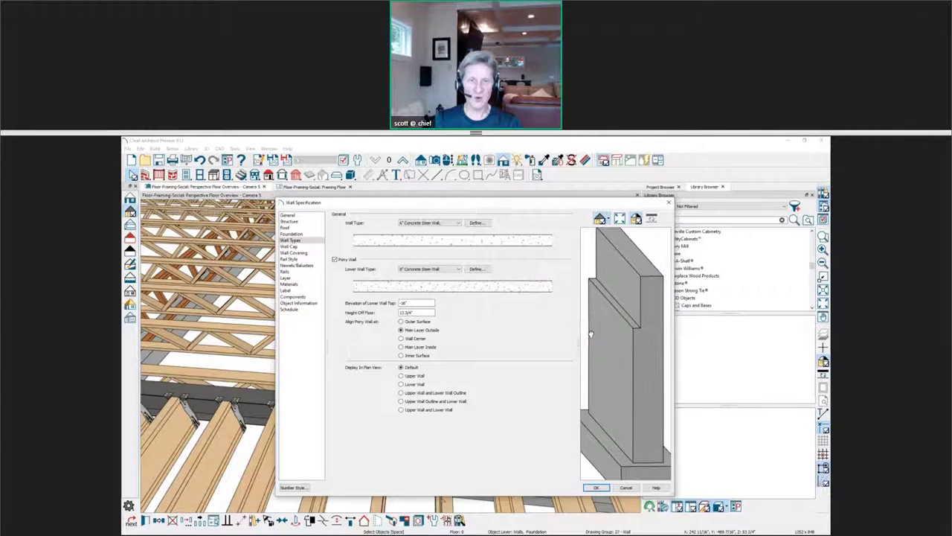
Set the elevation of the pony wall's lower wall top to -14" and accept the wall specification.
drag(417, 303, 396, 307)
text(-14)
key(Tab)
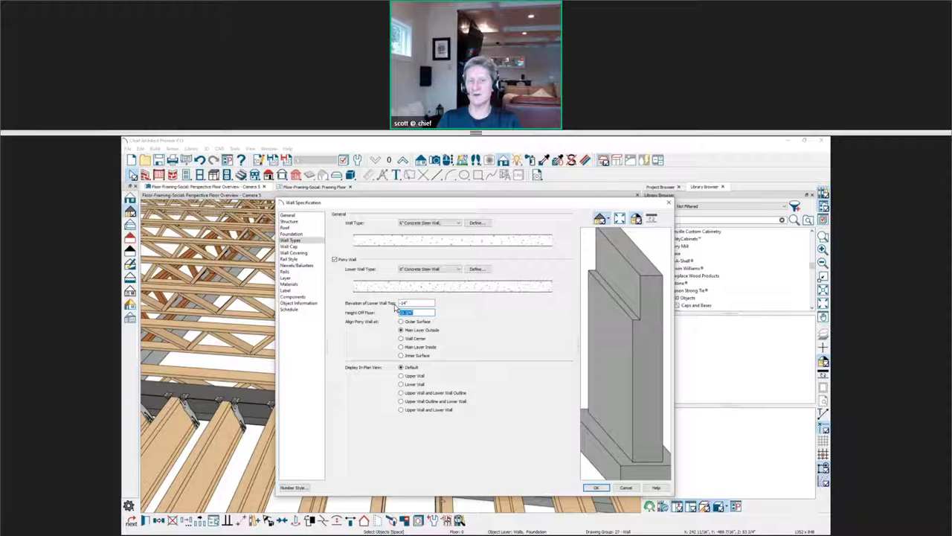
click(601, 487)
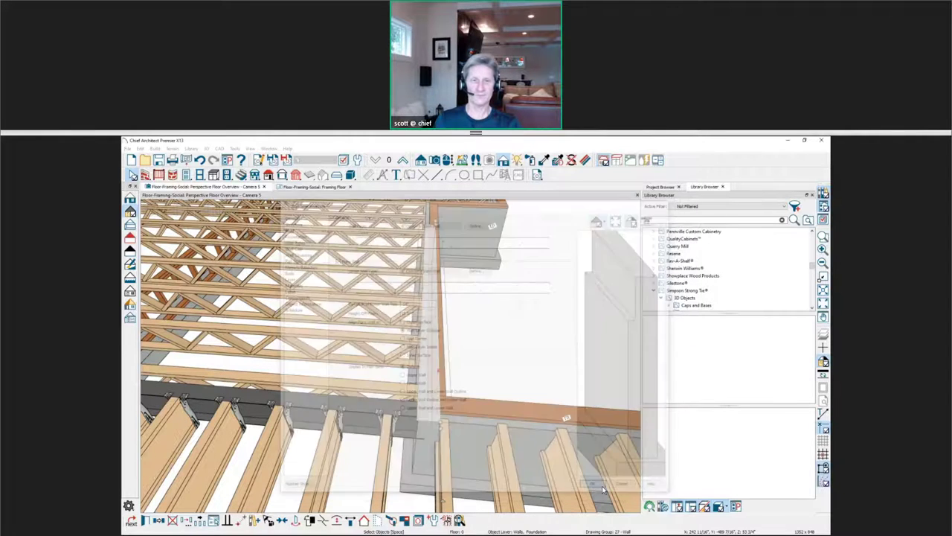
scroll(428, 419, up, 5)
middle_drag(432, 421, 373, 432)
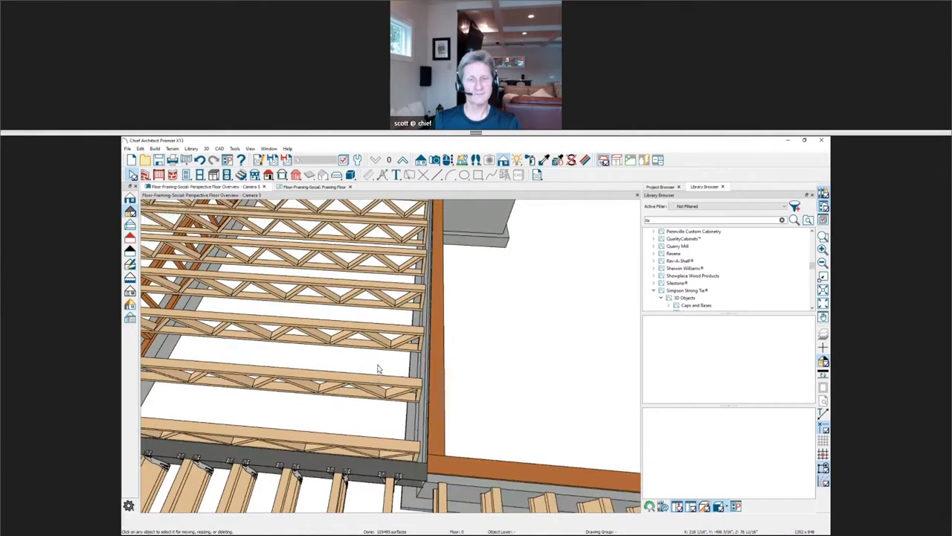
Extend the ends of the floor trusses nearest the beam onto the ledge of the stepped concrete wall.
click(384, 382)
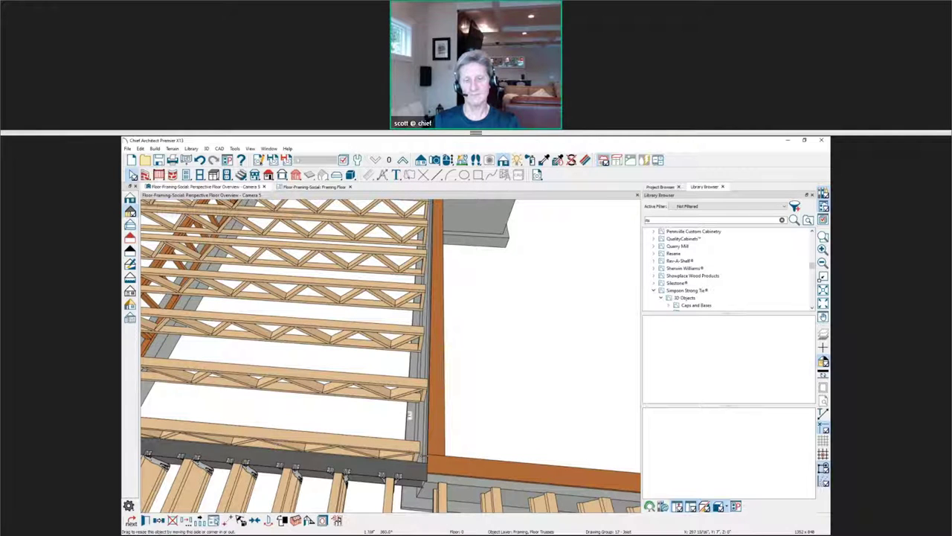
drag(408, 415, 425, 447)
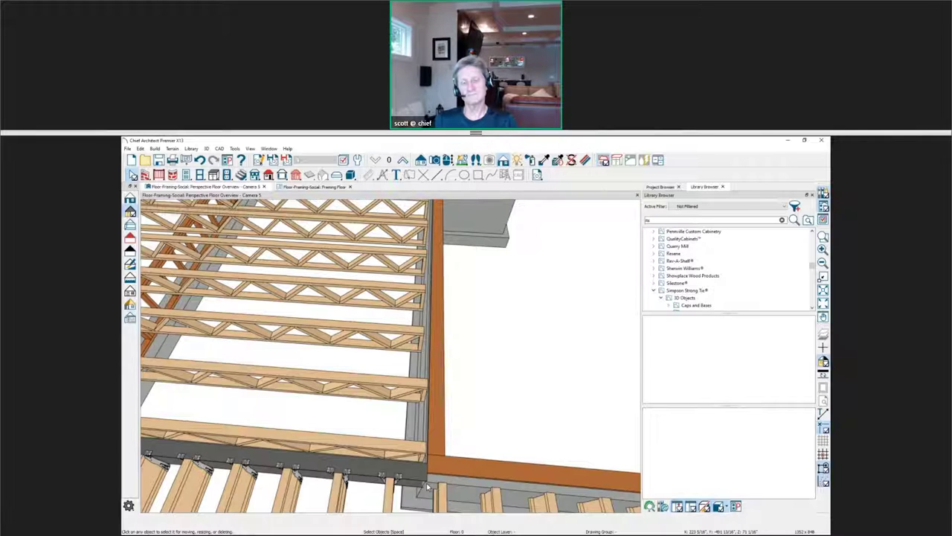
key(p)
drag(495, 455, 495, 383)
key(space)
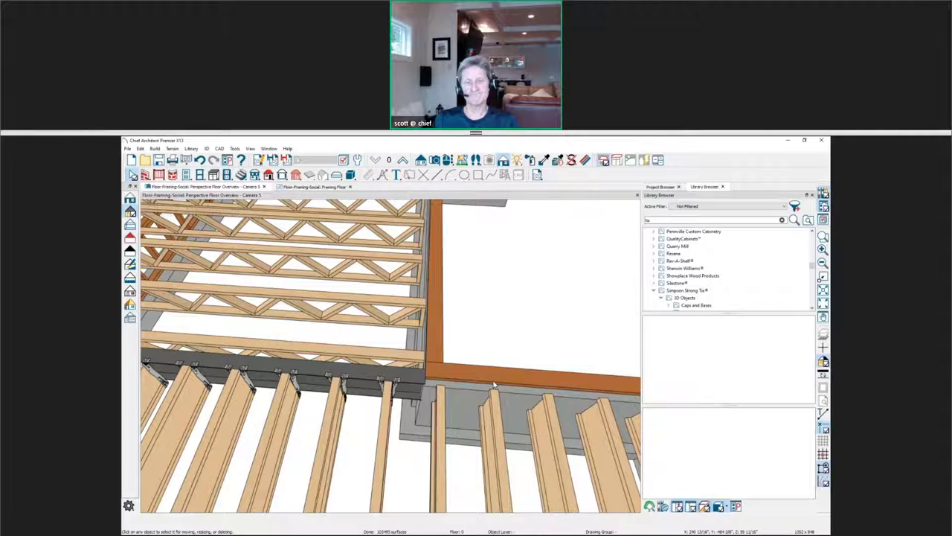
In the Framing Floor plan view, extend the end of the floor beam into the foundation wall corner.
click(313, 187)
scroll(176, 345, down, 5)
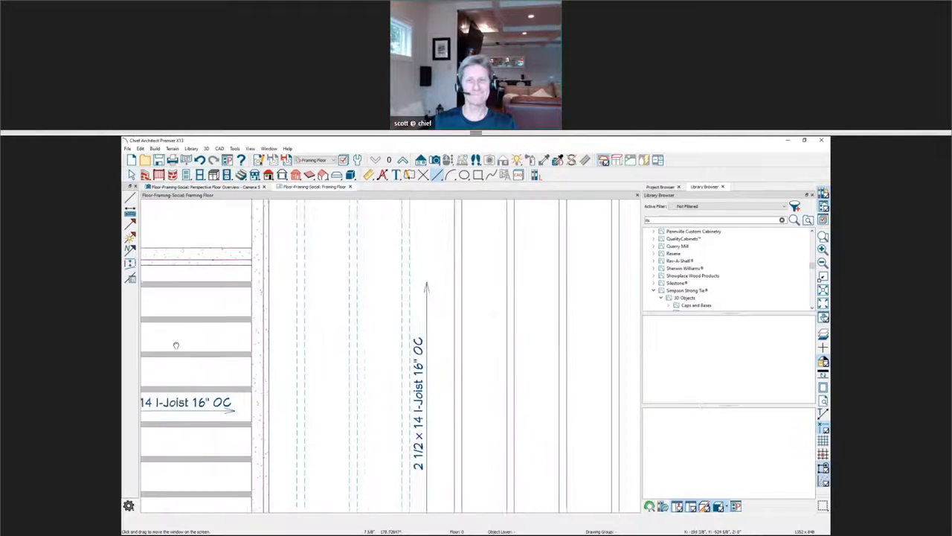
scroll(428, 295, up, 2)
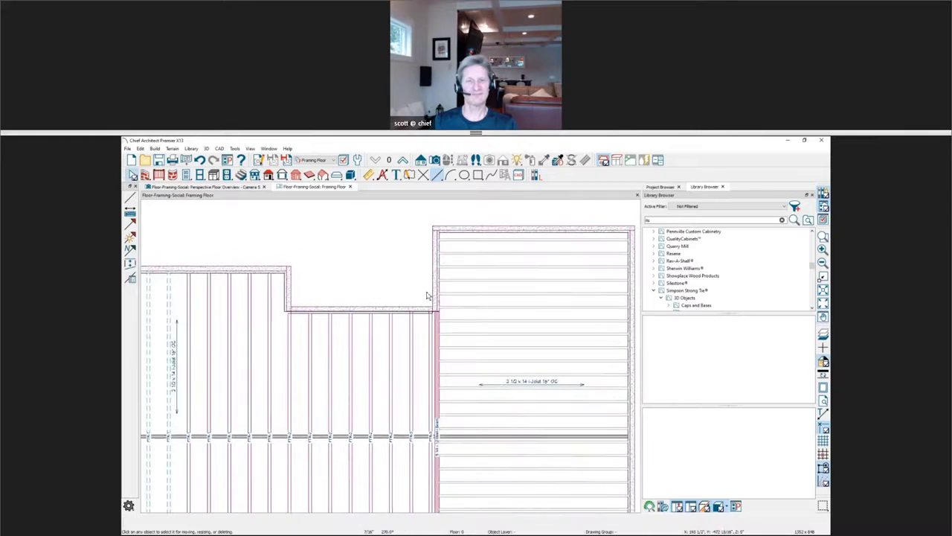
scroll(427, 295, up, 2)
click(395, 175)
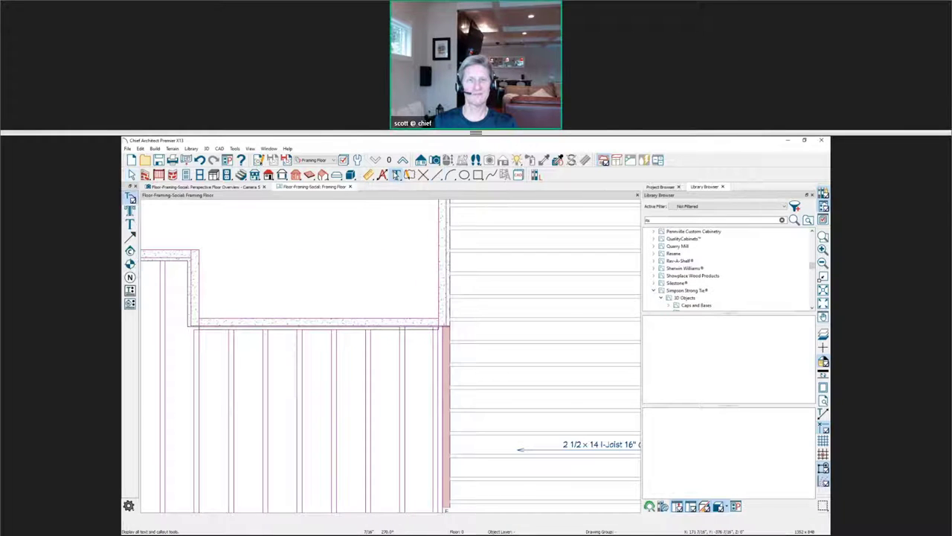
key(space)
click(446, 327)
click(447, 330)
drag(449, 330, 447, 319)
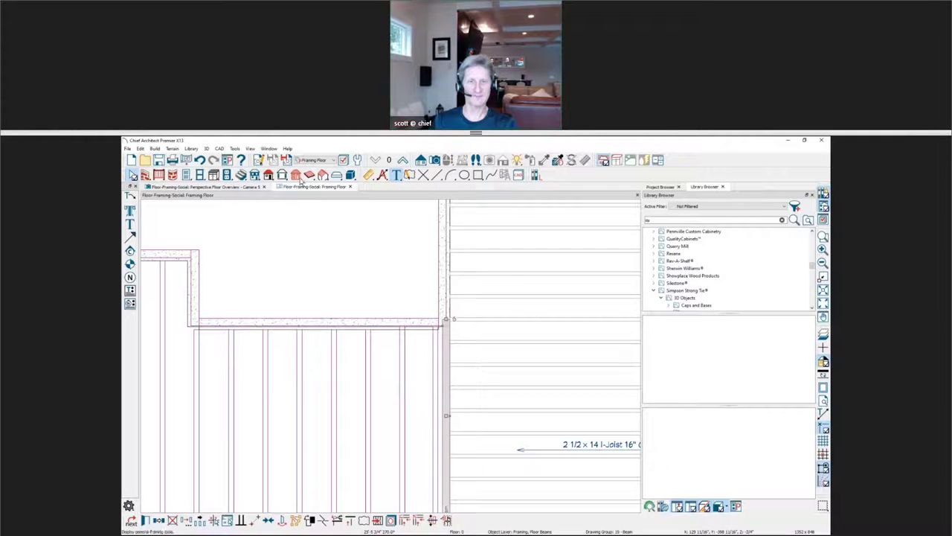
Add a leader note reading BEAM POCKET that points to the beam's end at the foundation wall.
click(397, 176)
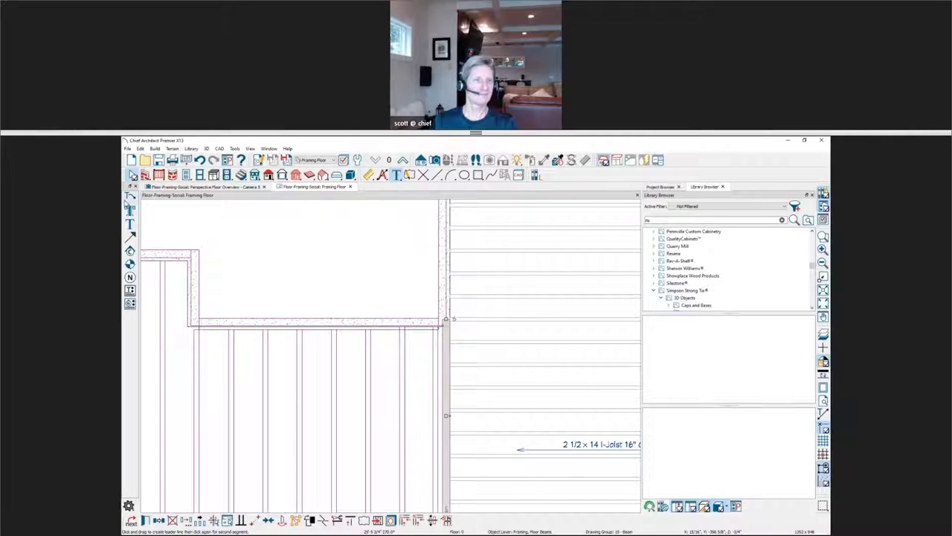
drag(444, 318, 397, 270)
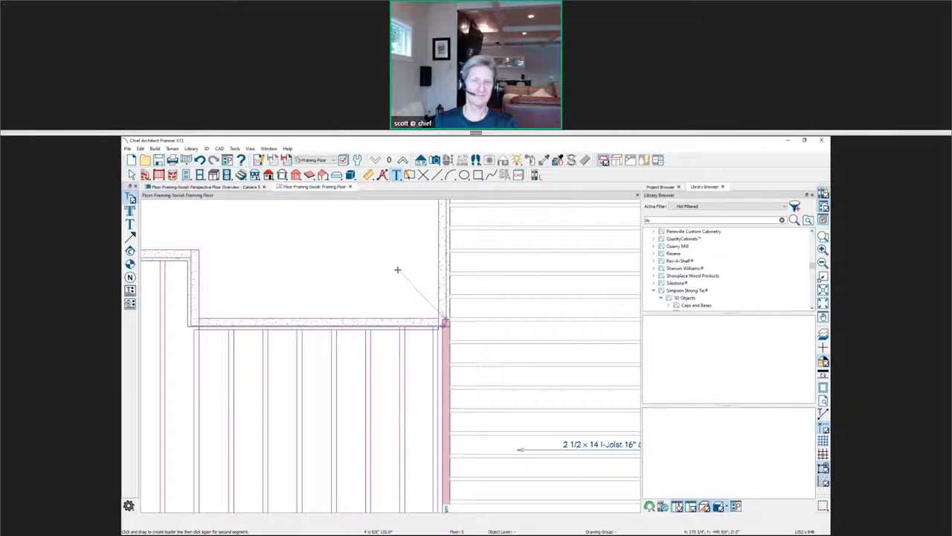
click(361, 269)
text(B)
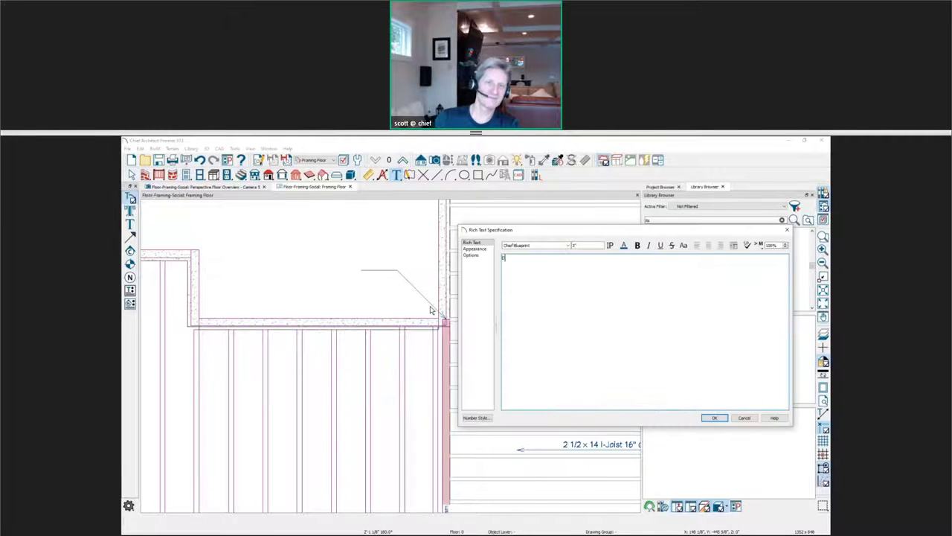
text(eAM)
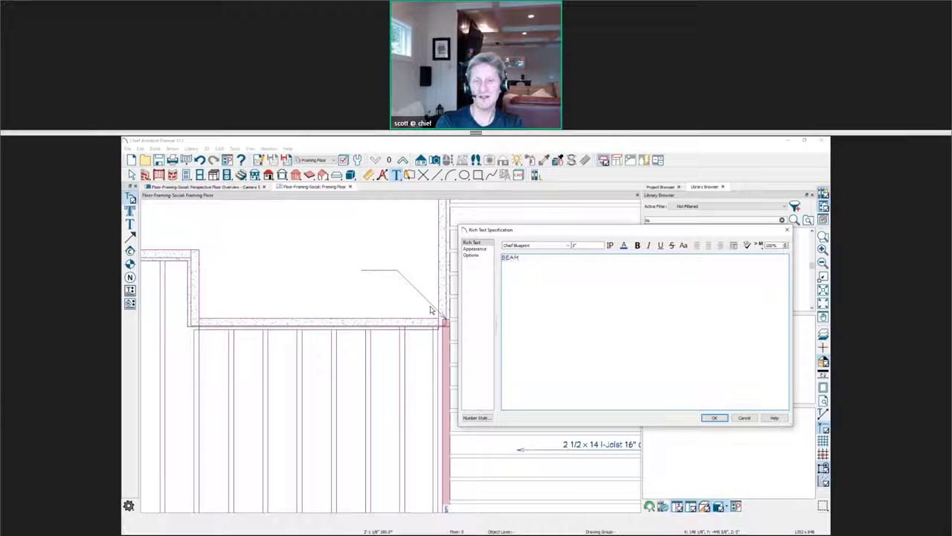
text( PIC)
text(CKET)
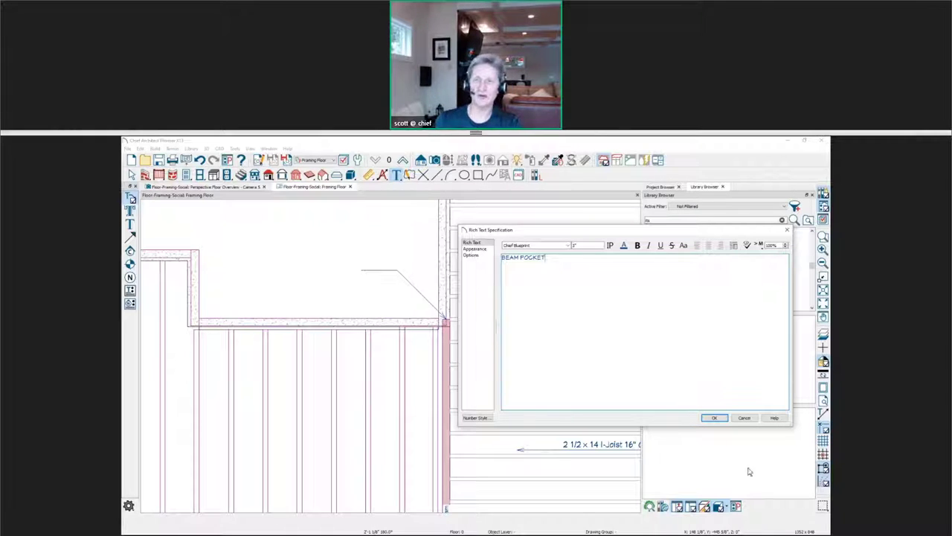
click(714, 417)
key(Escape)
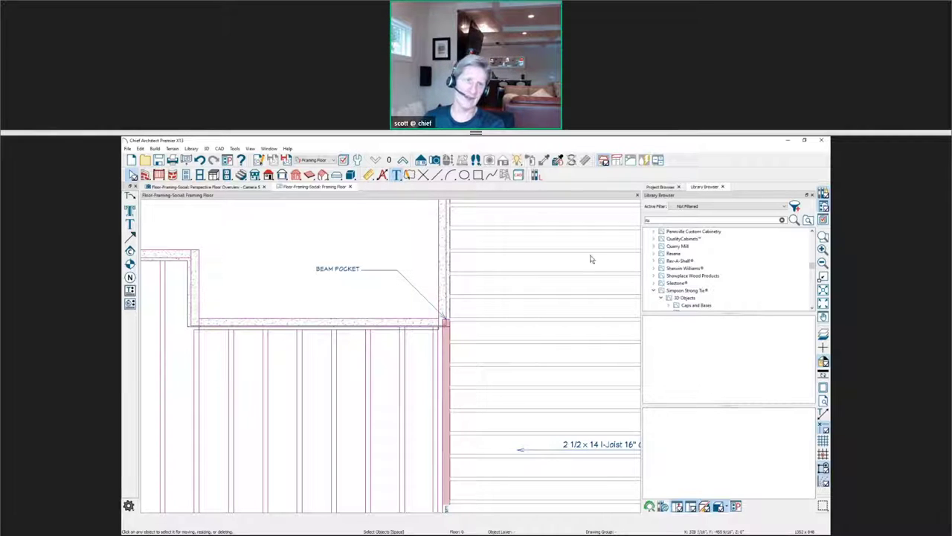
Compare the beam's end and the neighbouring trusses in the perspective floor overview and the floor framing plan.
click(234, 187)
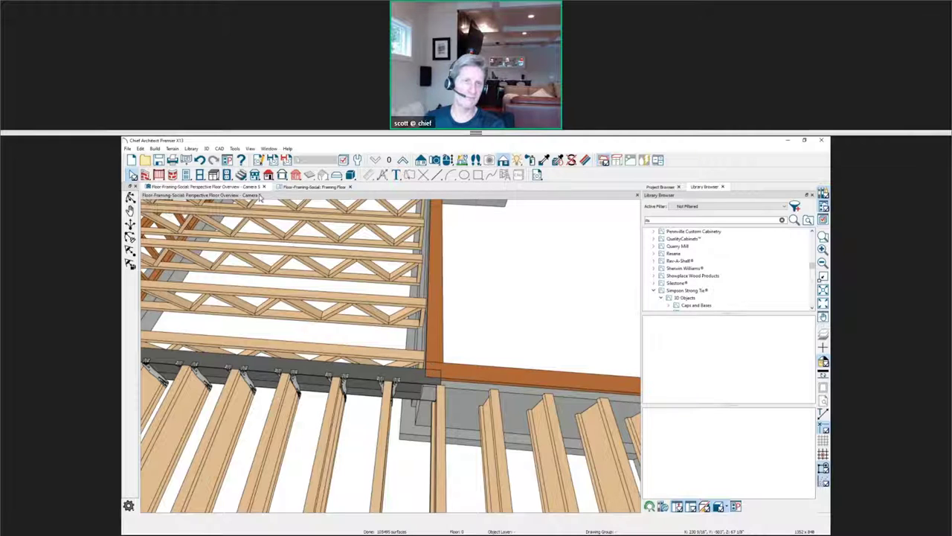
click(298, 187)
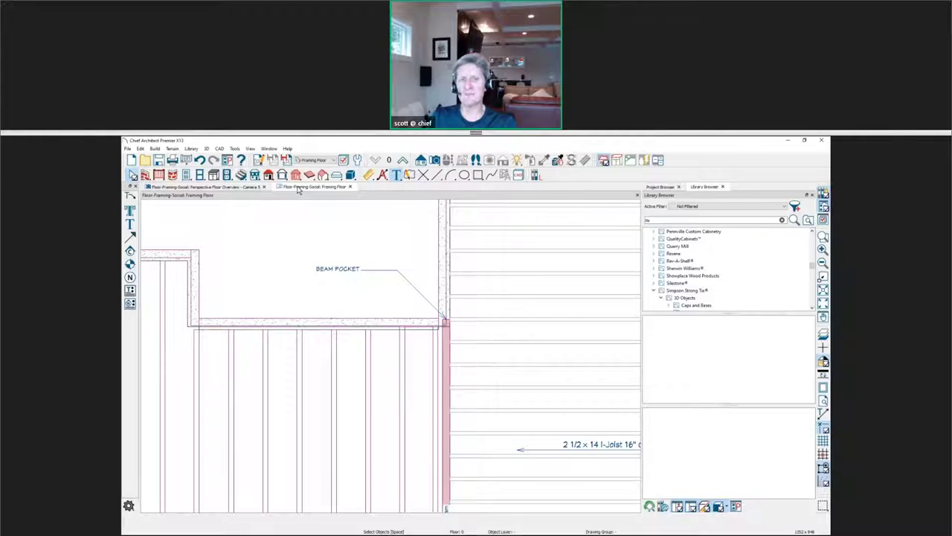
click(244, 187)
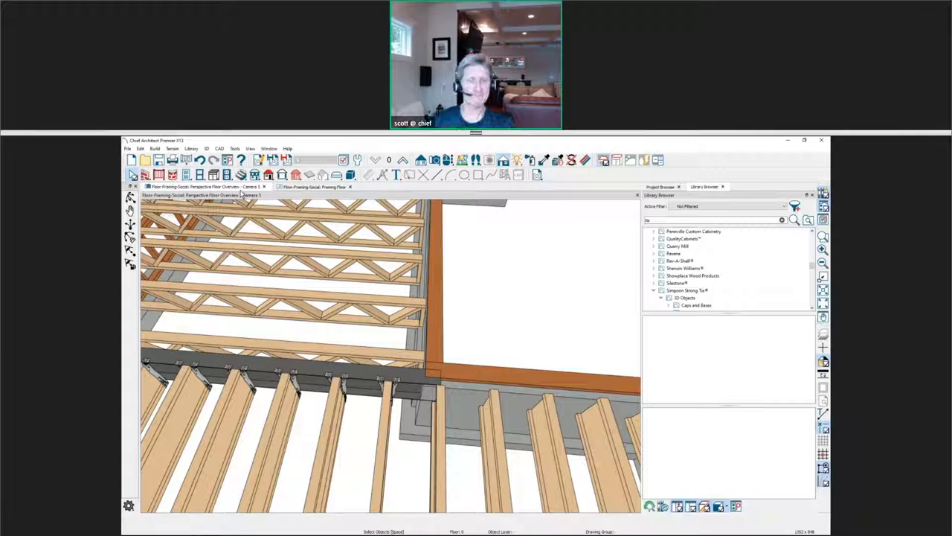
click(421, 270)
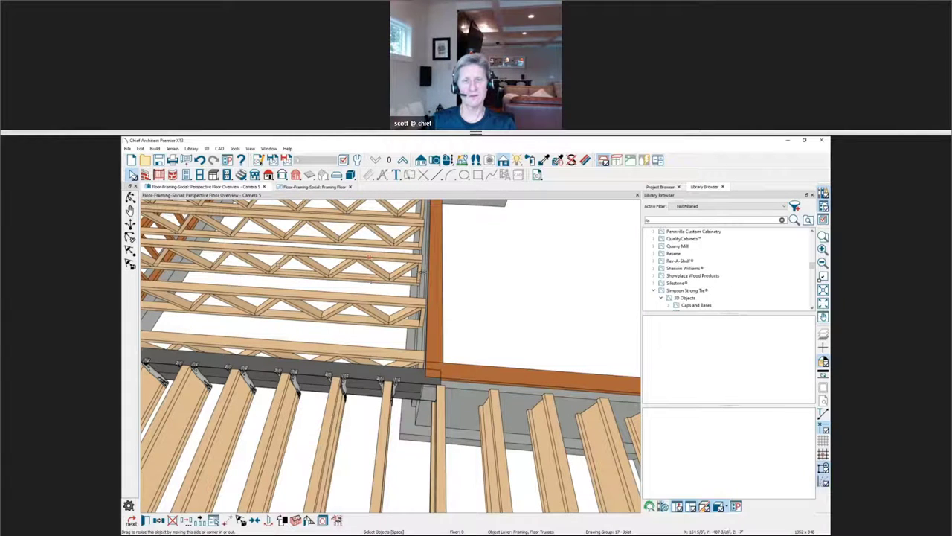
click(470, 320)
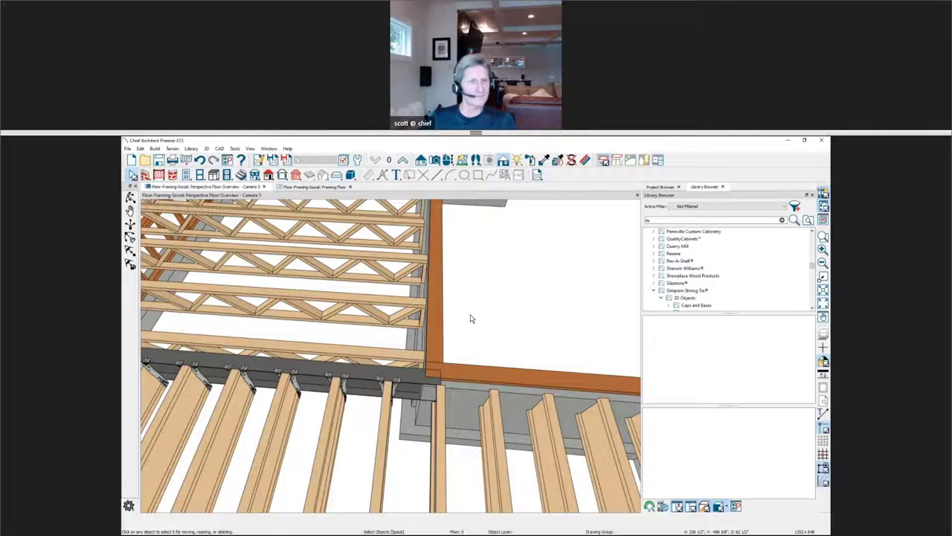
Examine the foundation and sill plate settings of the concrete wall under the I-joists beside the beam's end.
click(469, 413)
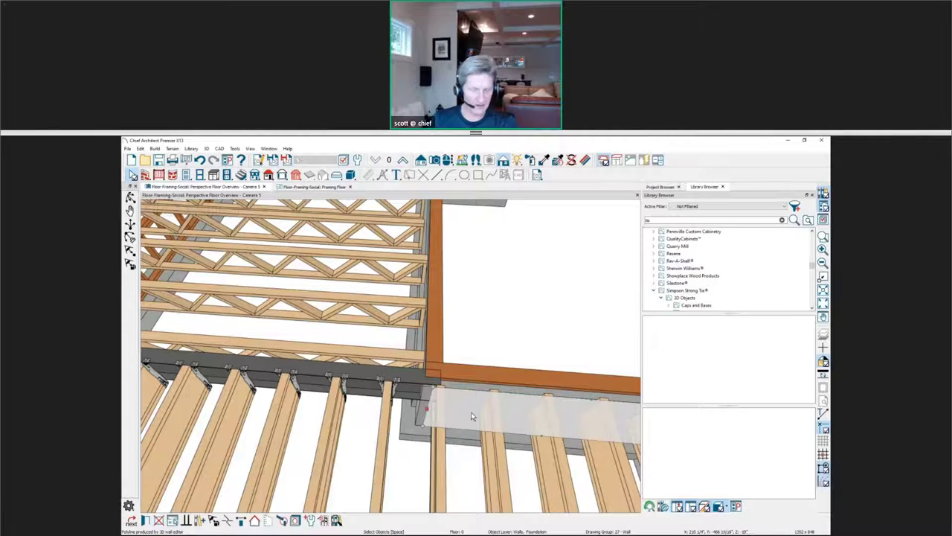
double_click(478, 407)
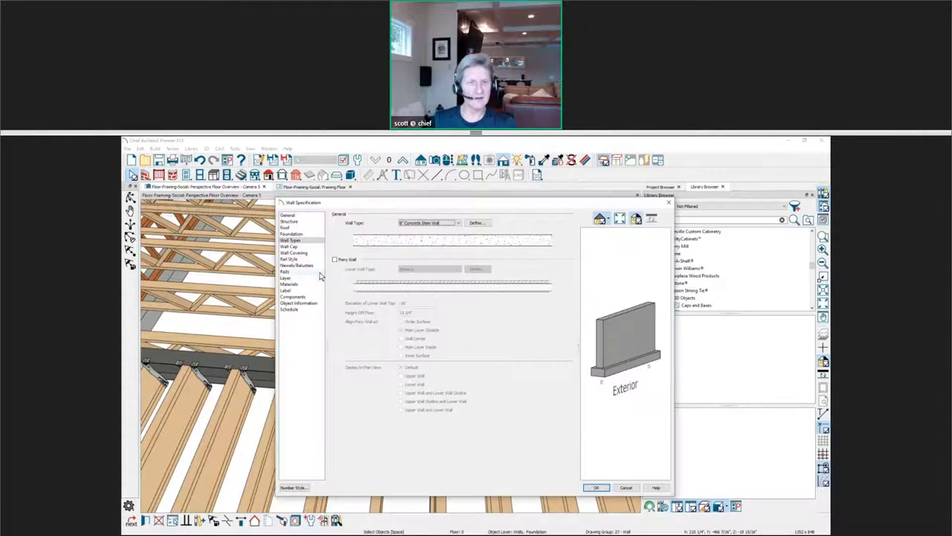
click(305, 235)
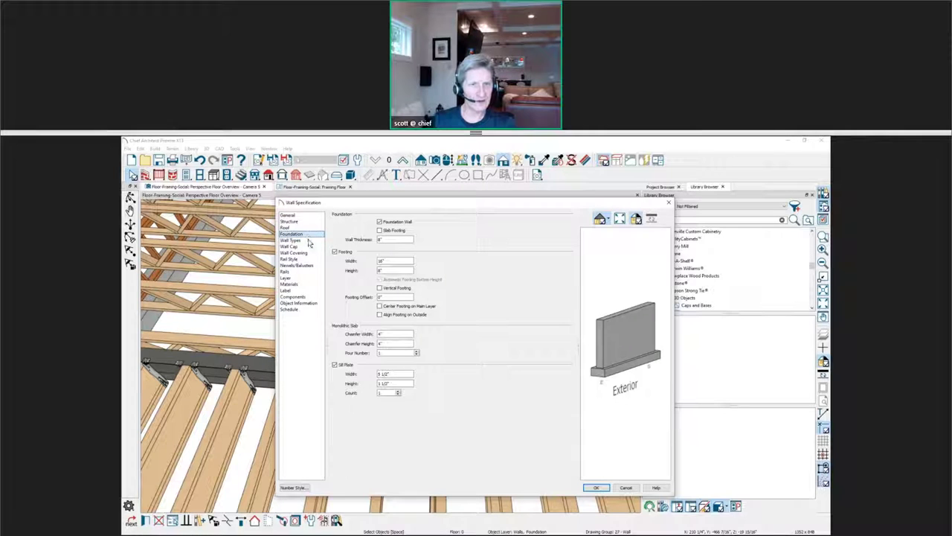
click(306, 285)
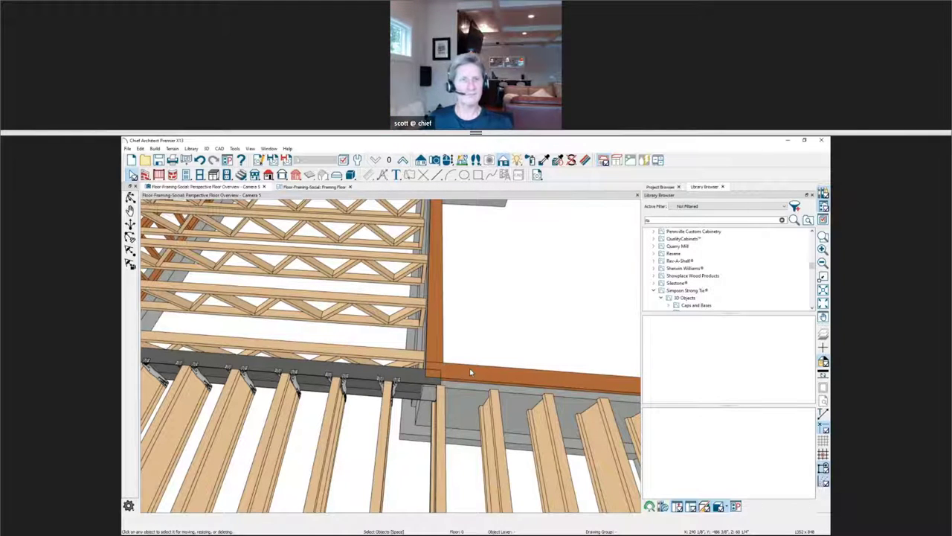
Open the framing defaults and examine the header size settings for openings.
click(360, 161)
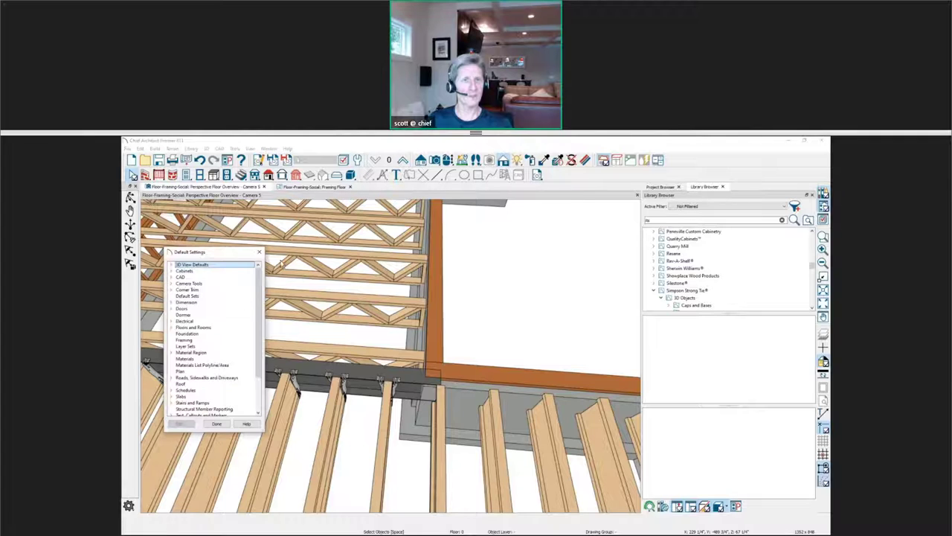
double_click(214, 341)
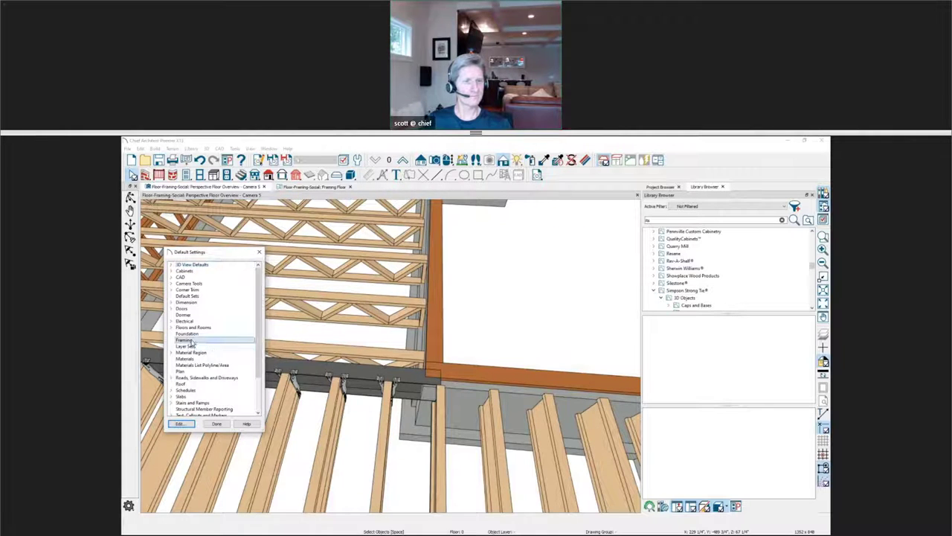
drag(310, 212, 342, 209)
click(282, 231)
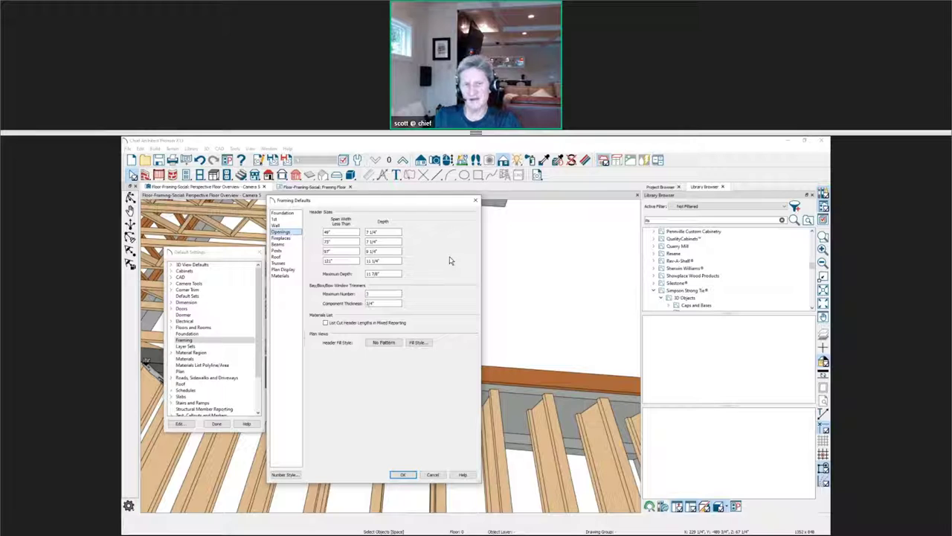
Close the framing defaults and examine the header size and depth in the framing settings of the window defaults.
click(477, 202)
click(259, 252)
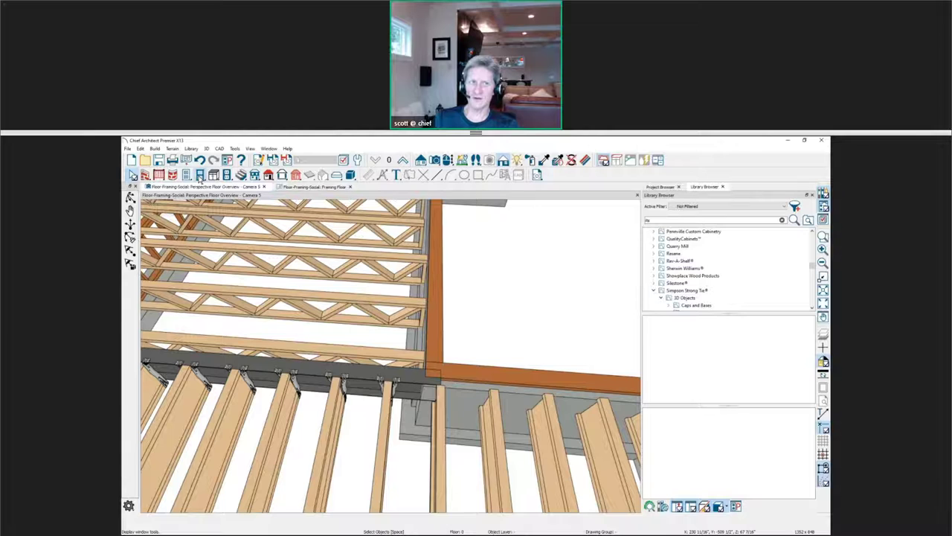
double_click(199, 175)
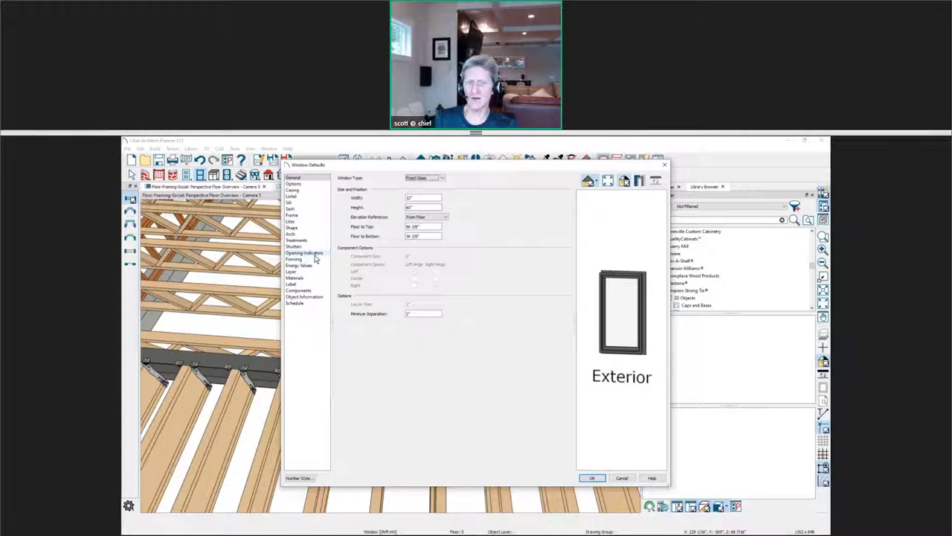
click(310, 259)
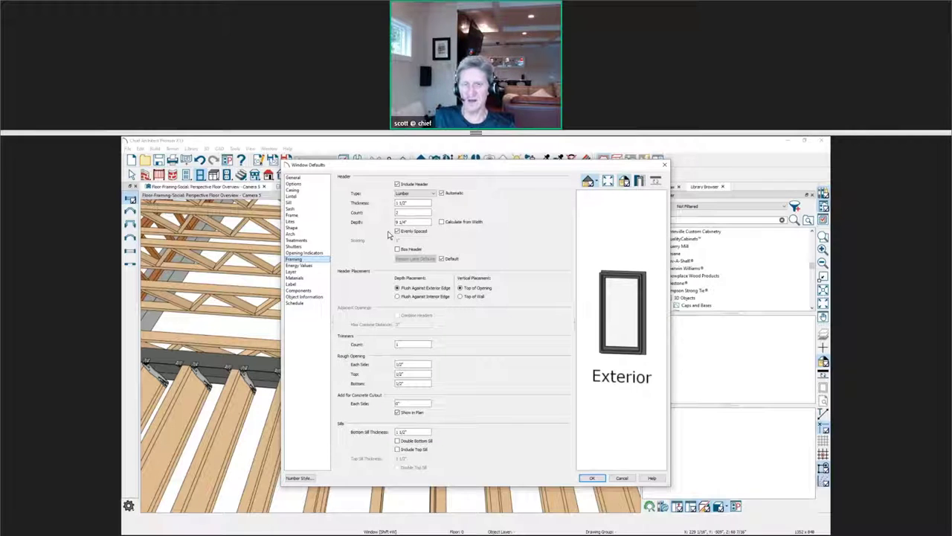
drag(426, 221, 392, 222)
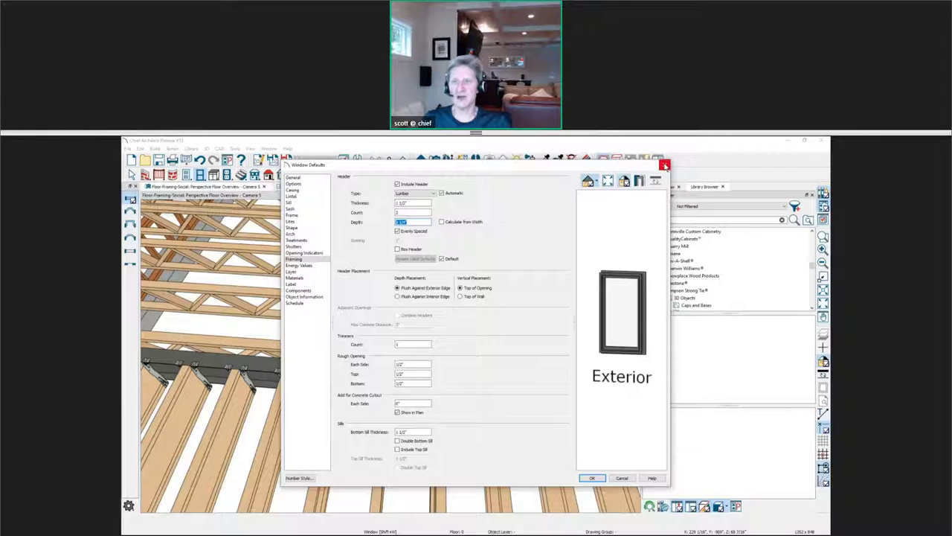
click(667, 165)
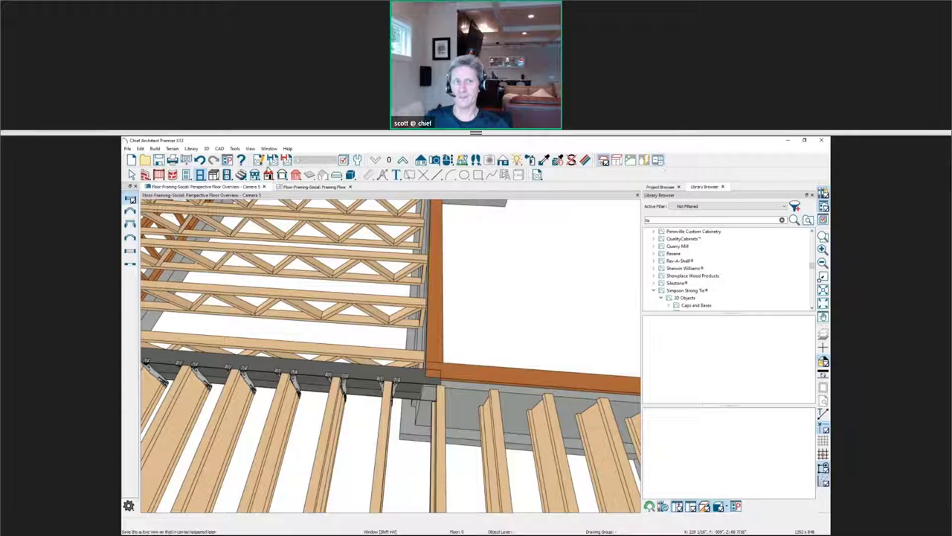
Try a header count of 1 without even spacing in the window defaults, and leave them without saving.
double_click(200, 175)
double_click(398, 203)
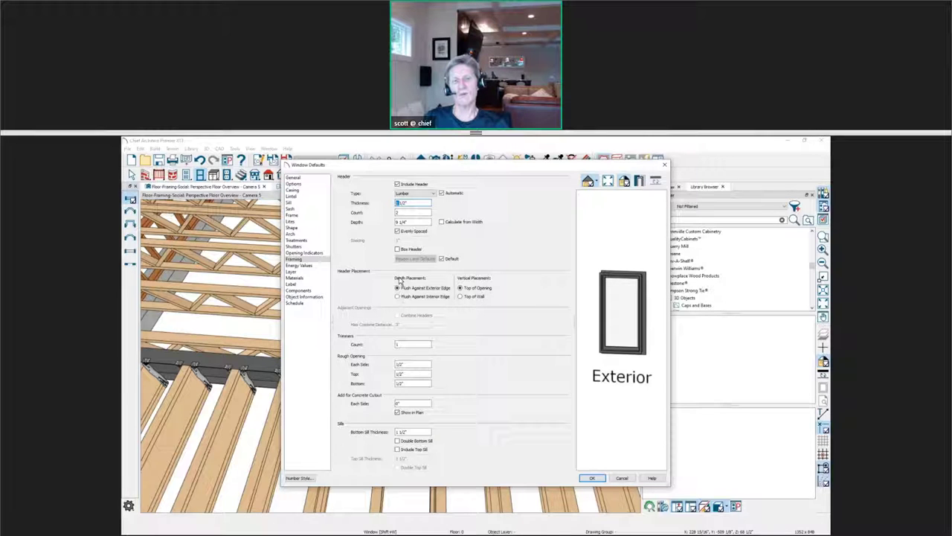
click(397, 231)
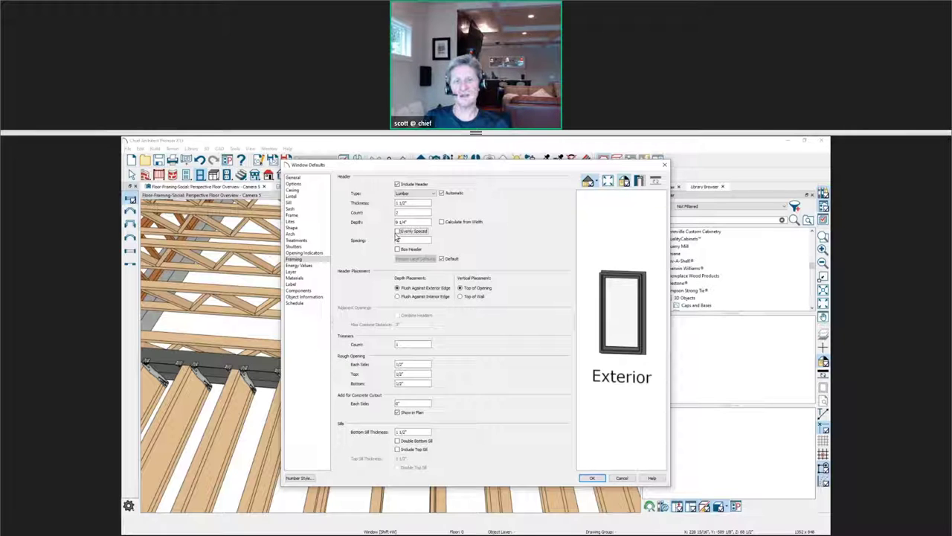
key(shift+Tab)
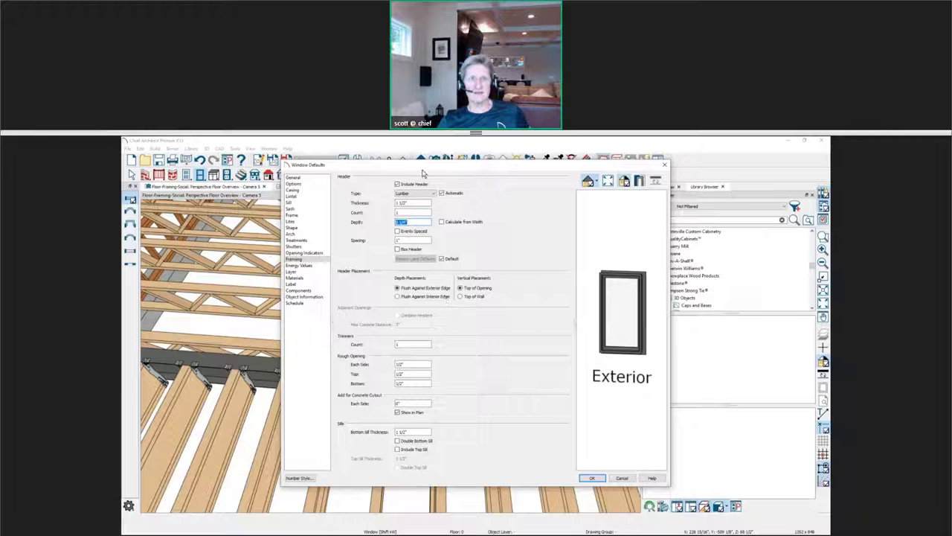
drag(423, 170, 417, 173)
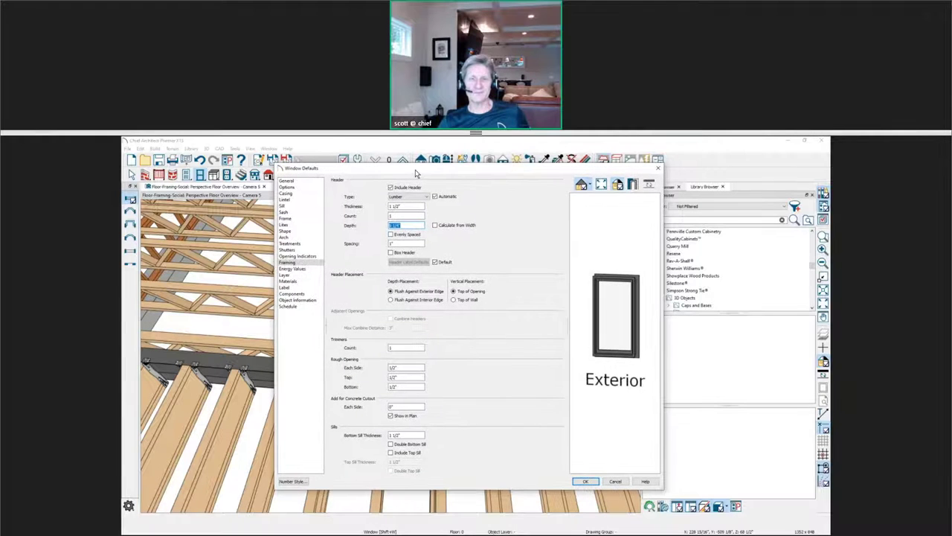
click(657, 169)
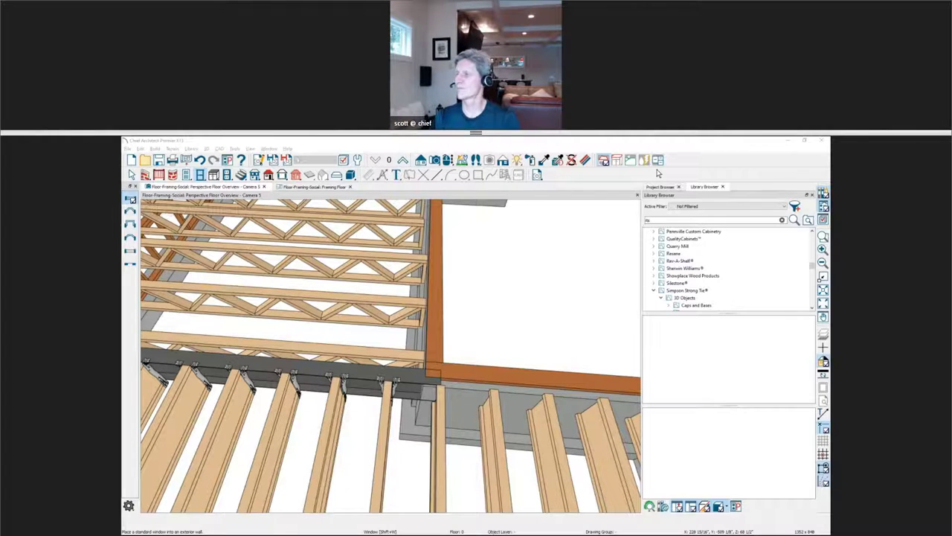
Create a cross section/elevation view of the house's exterior from floor 1 of the floor framing plan.
key(alt+Tab)
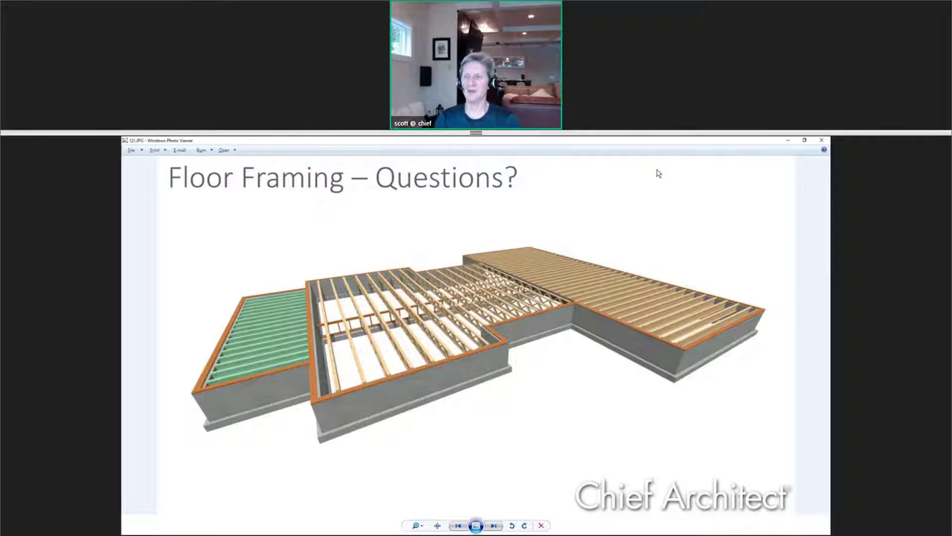
click(786, 141)
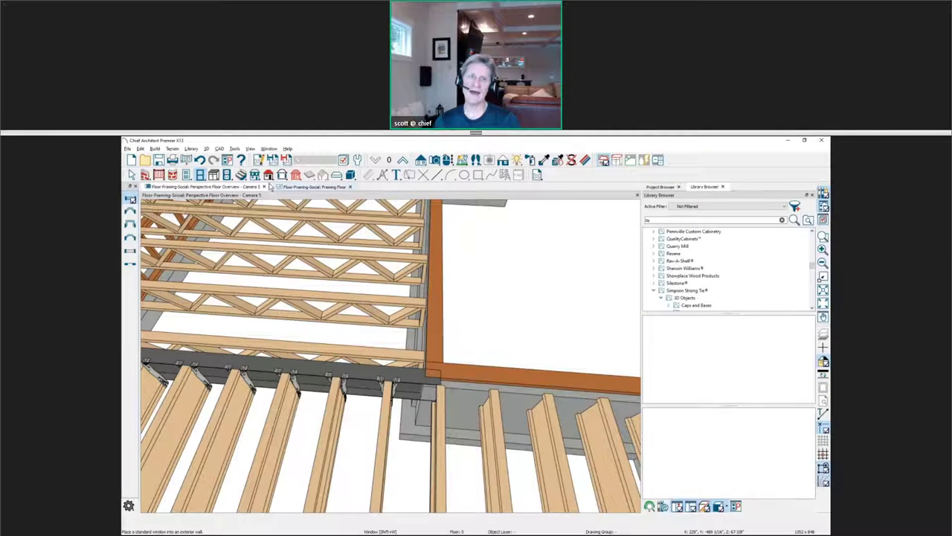
click(307, 187)
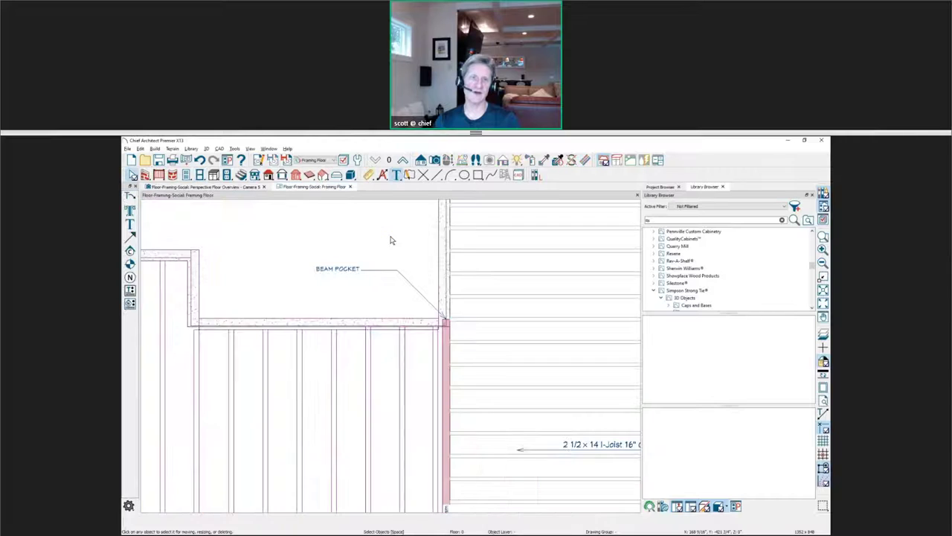
scroll(390, 242, down, 5)
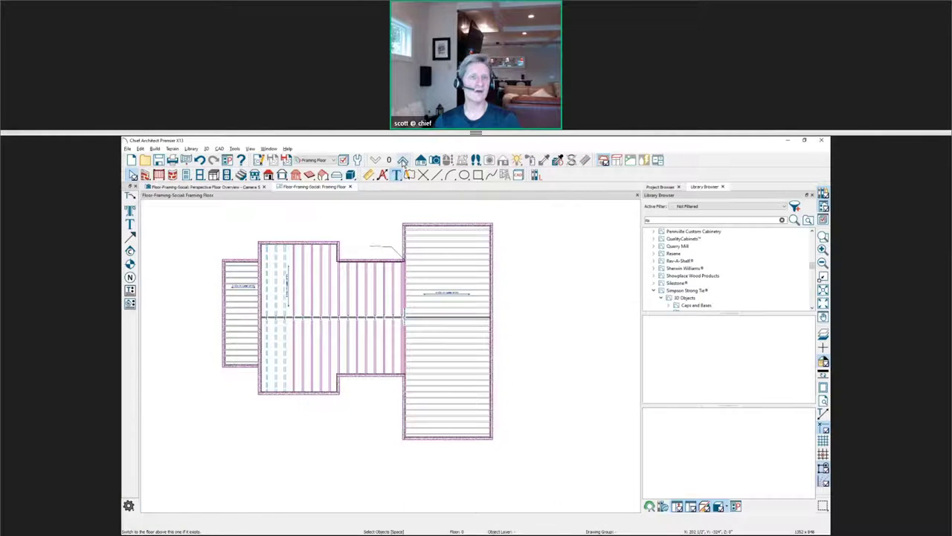
click(402, 161)
click(421, 160)
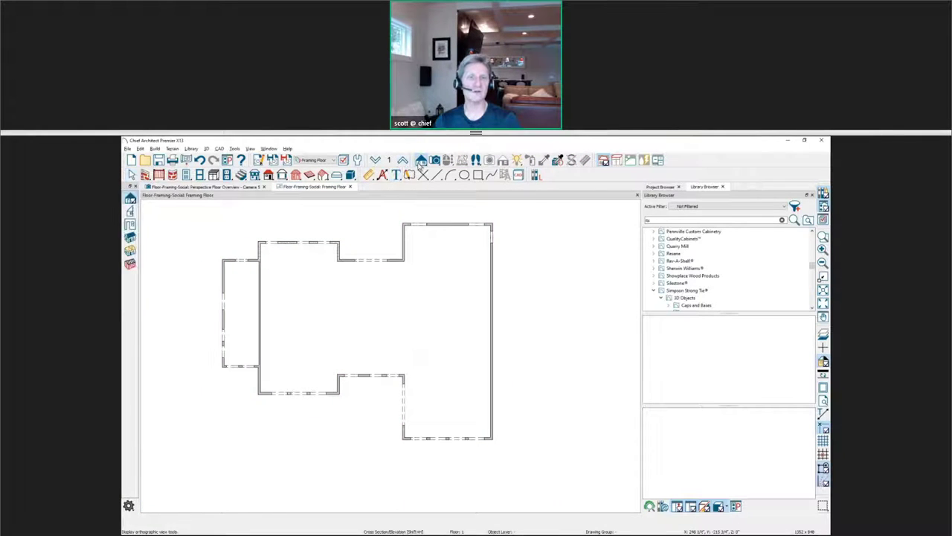
drag(455, 468, 462, 331)
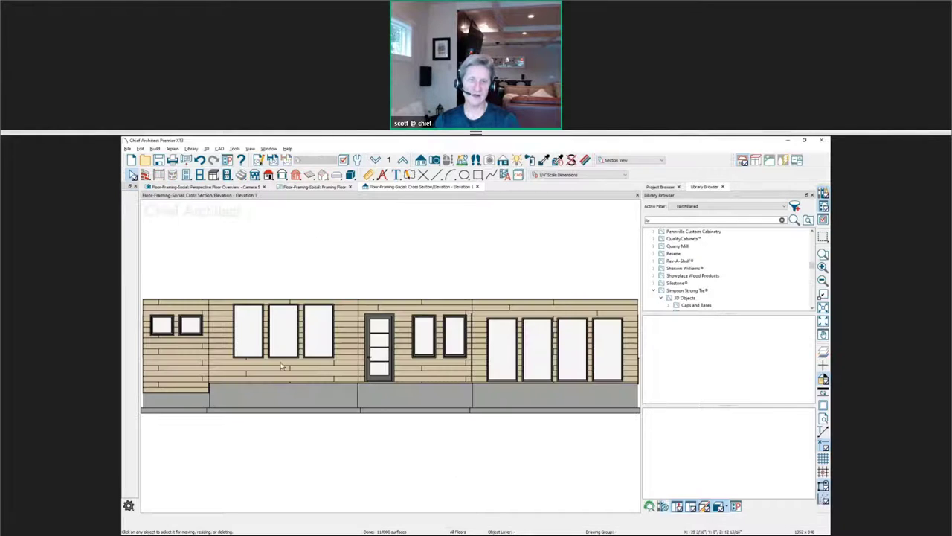
Draw a roughly square wall material region on the siding below the two small windows in the elevation.
scroll(384, 322, up, 3)
scroll(384, 322, up, 2)
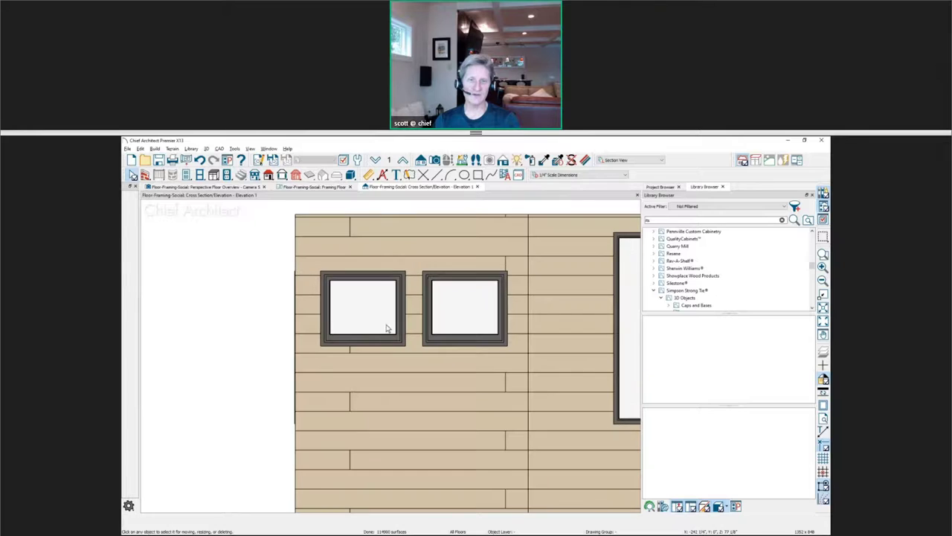
middle_drag(384, 322, 436, 318)
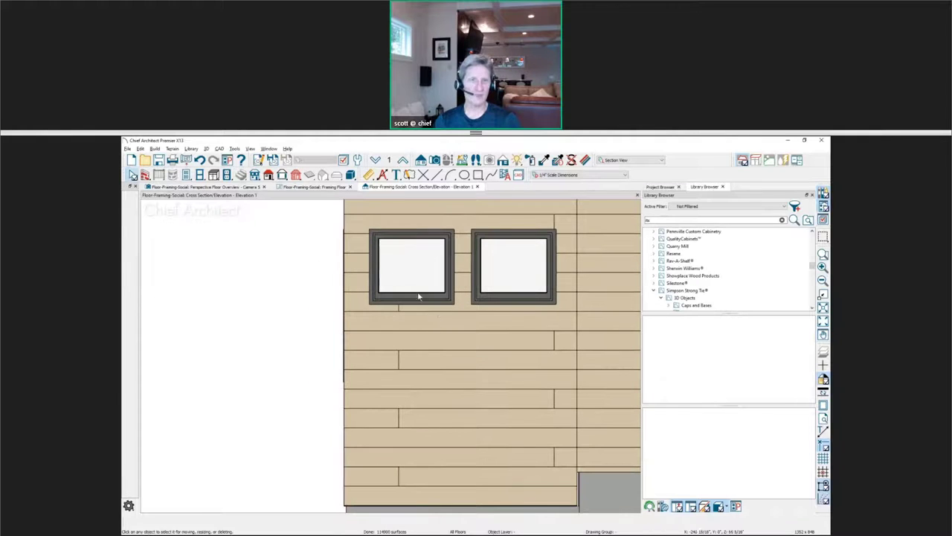
click(155, 149)
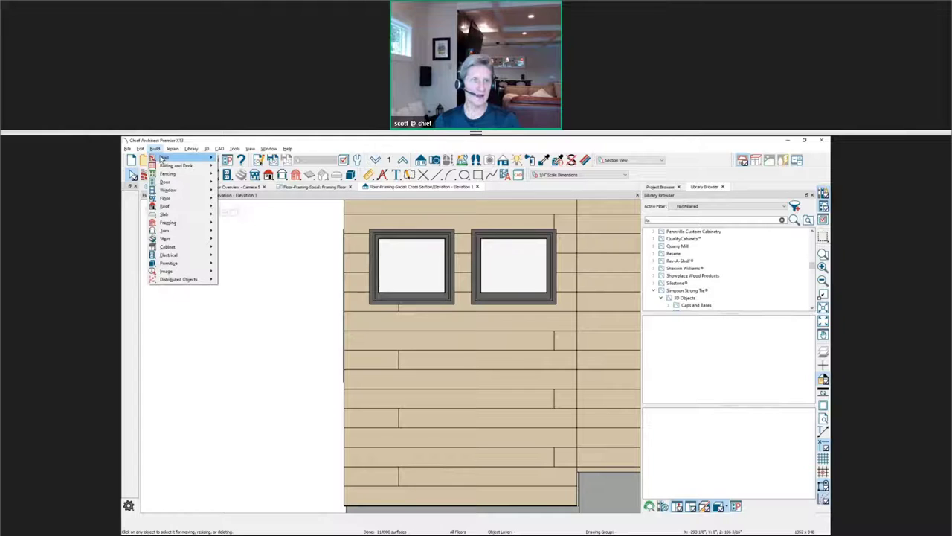
mouse_move(177, 161)
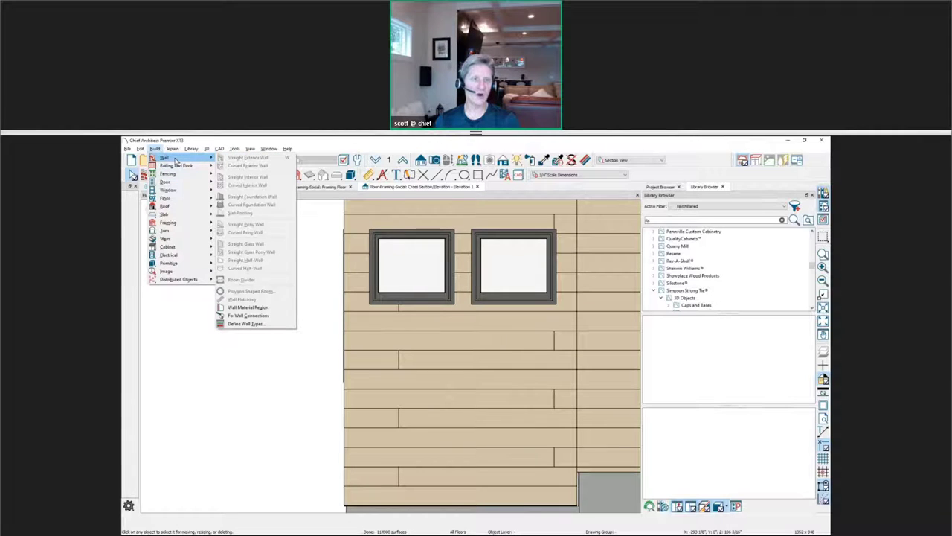
click(273, 312)
drag(393, 321, 528, 459)
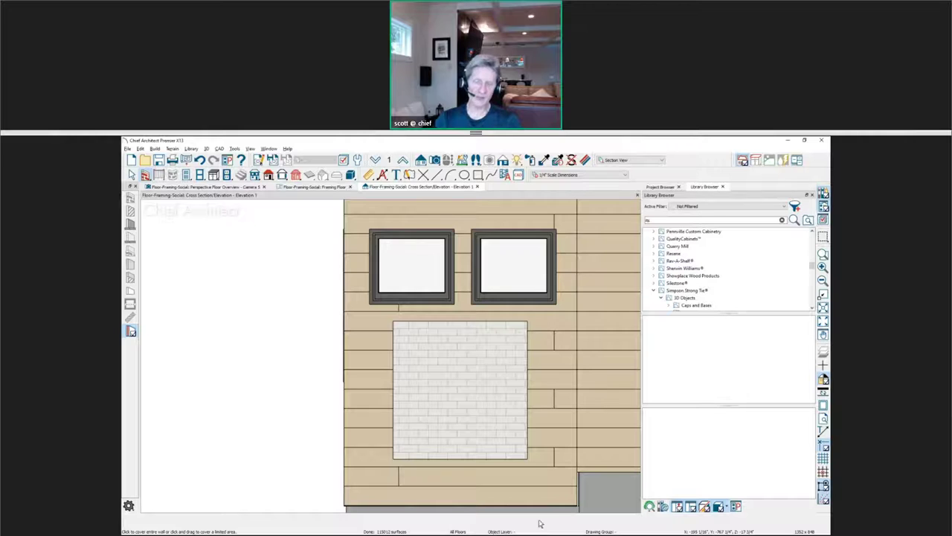
Examine the material layers in the specification of the new wall material region.
key(space)
click(502, 428)
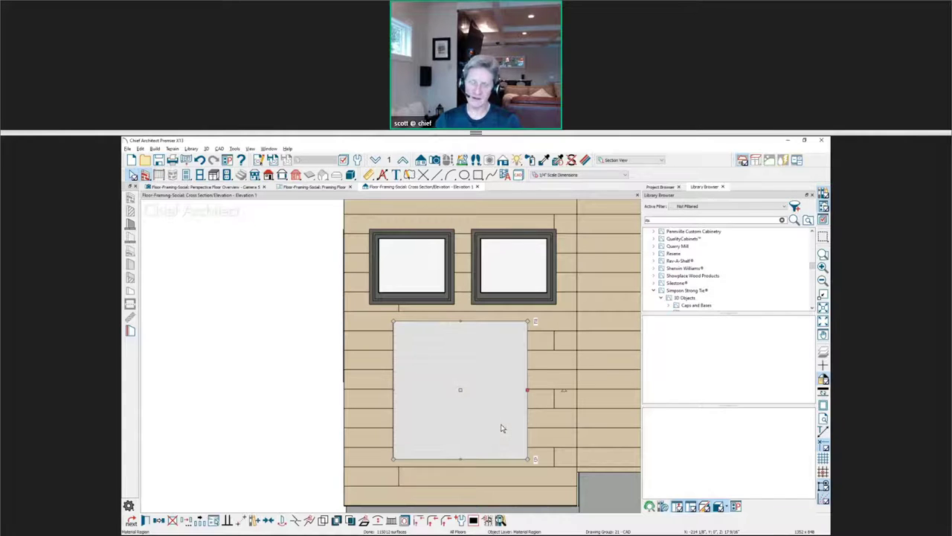
double_click(502, 429)
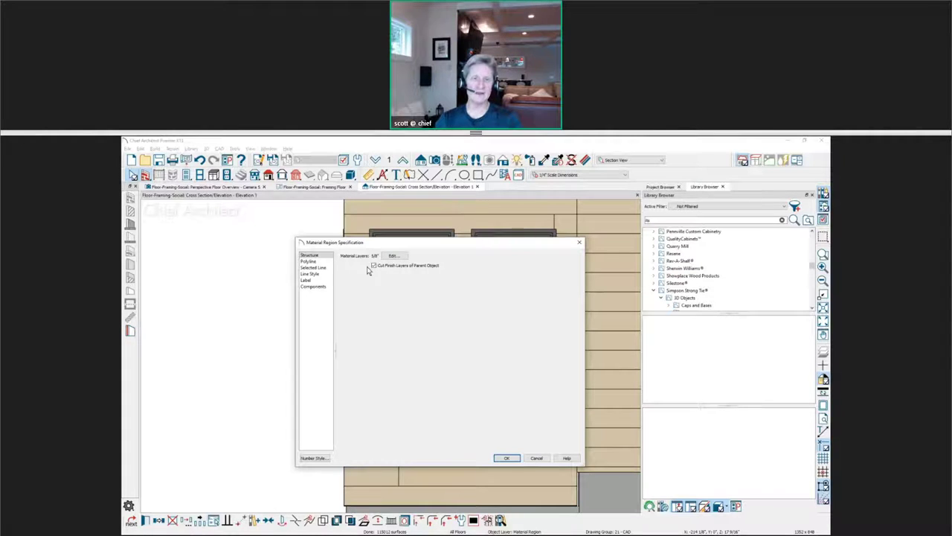
drag(377, 245, 523, 251)
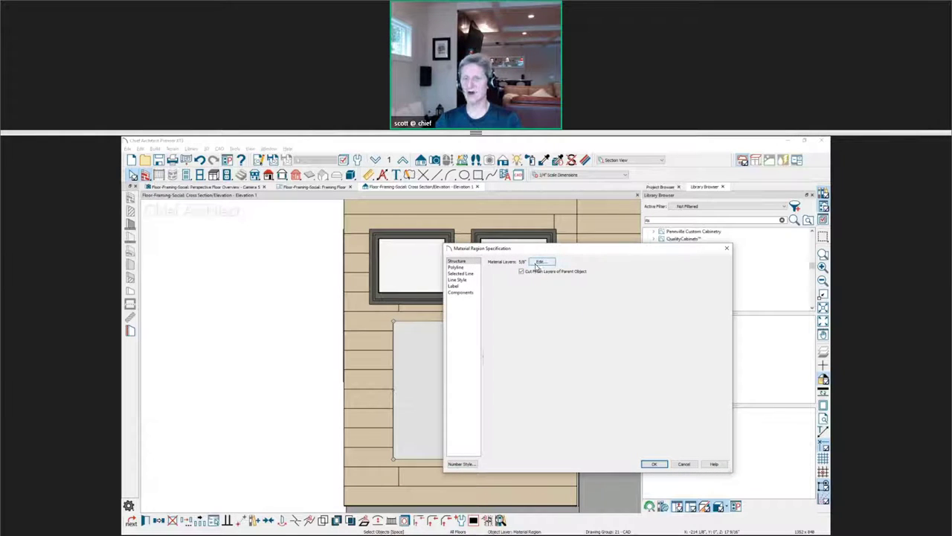
click(537, 262)
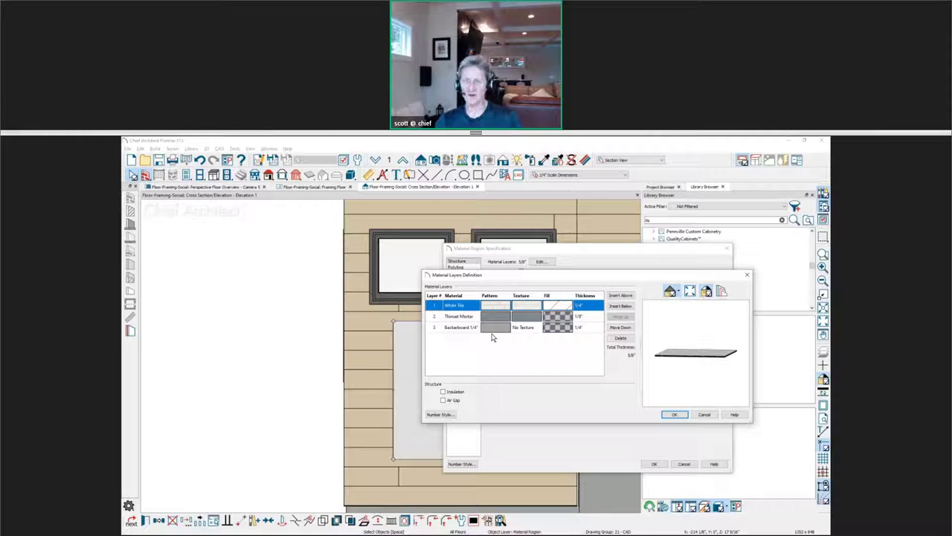
click(704, 415)
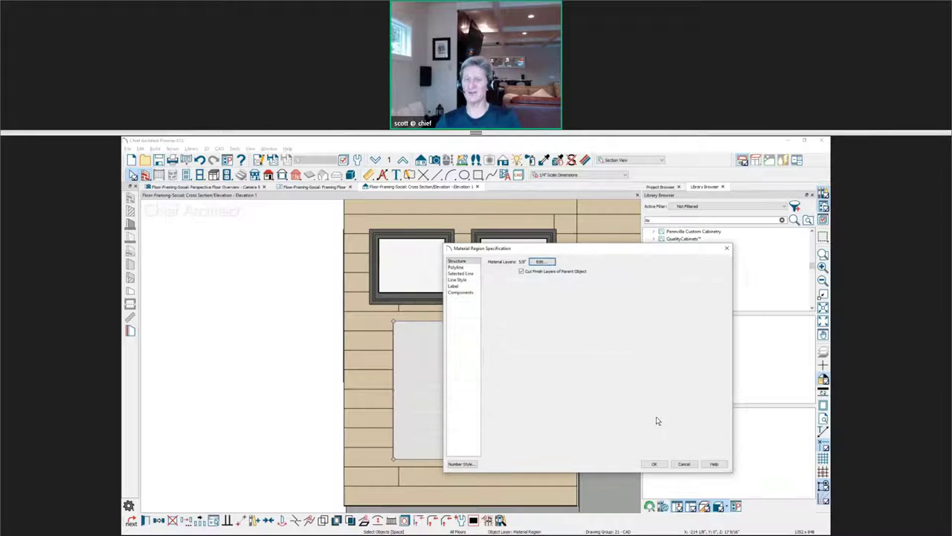
click(654, 463)
Resize the material region into a shallow panel directly beneath the windows, spanning the combined width of both.
drag(461, 321, 460, 304)
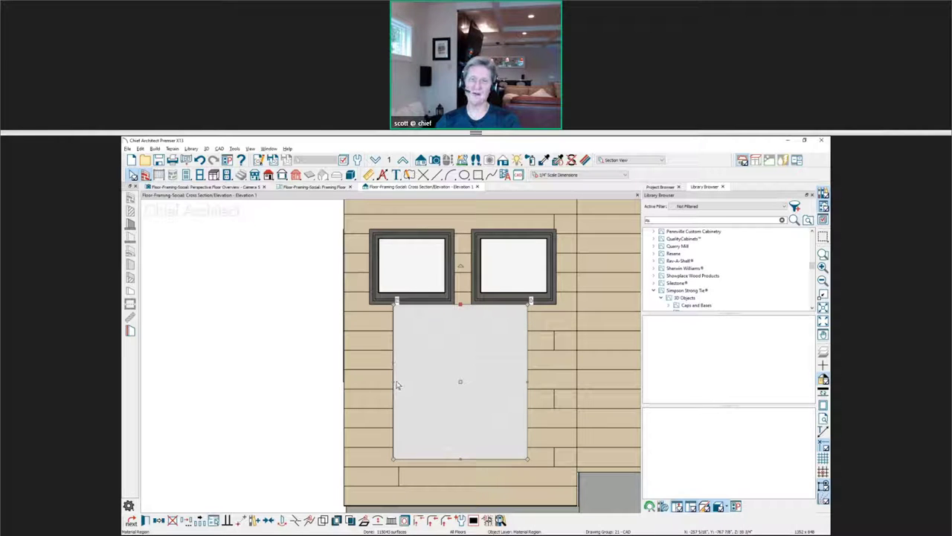
drag(394, 381, 368, 381)
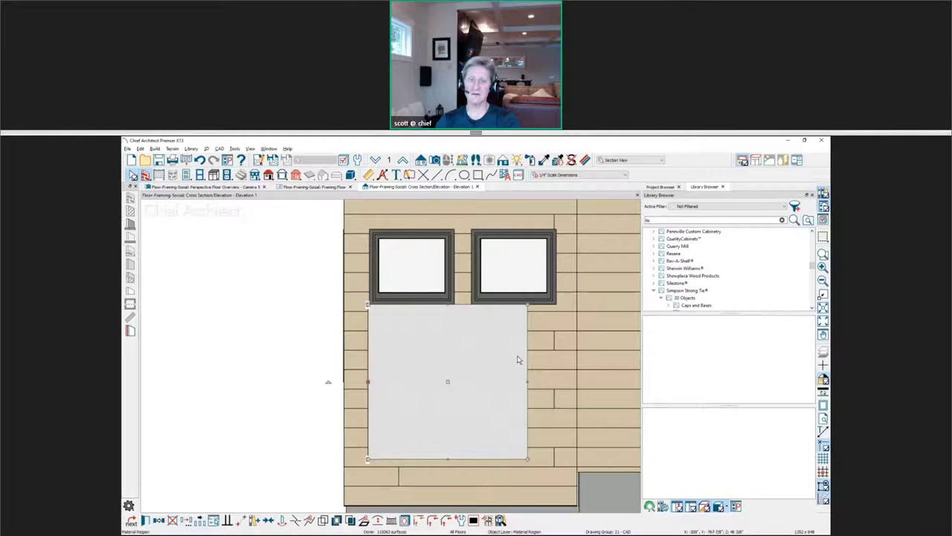
drag(528, 381, 556, 374)
drag(463, 457, 465, 382)
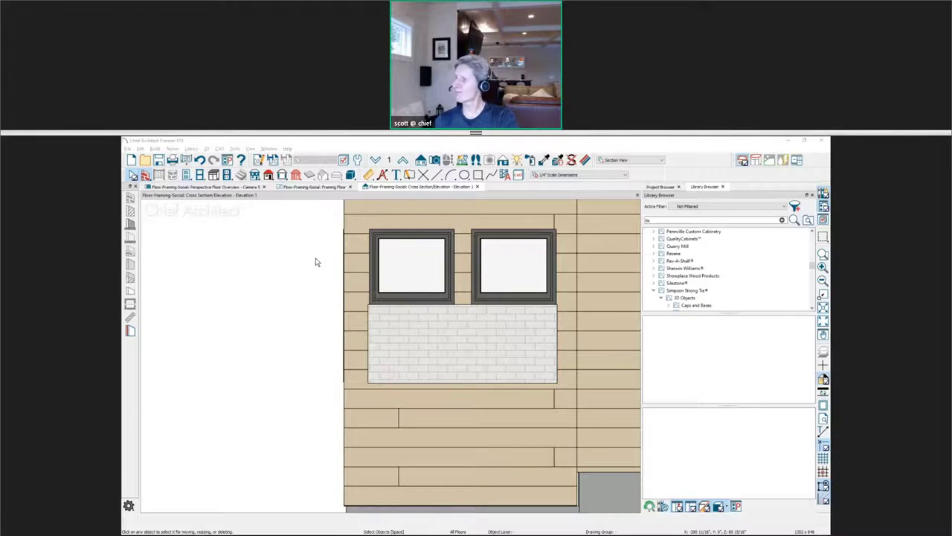
key(alt+Tab)
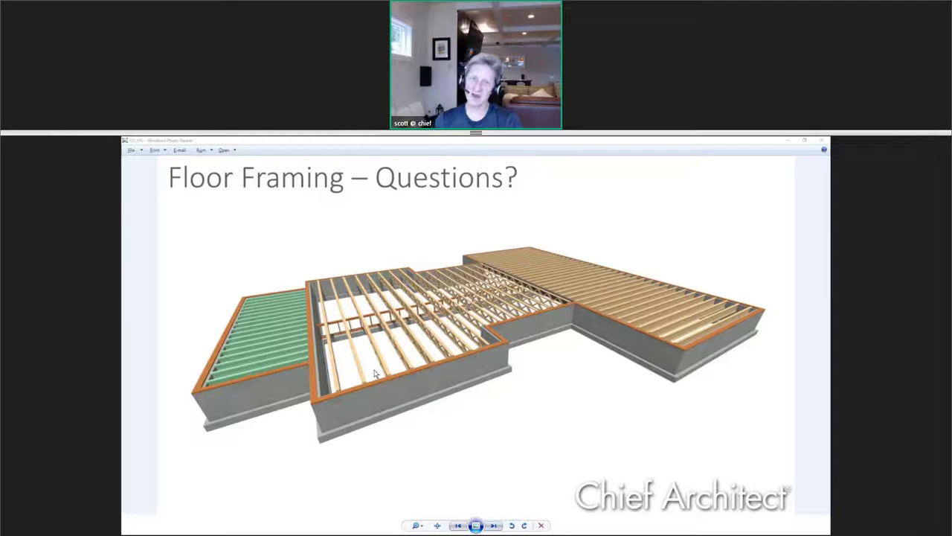
key(Right)
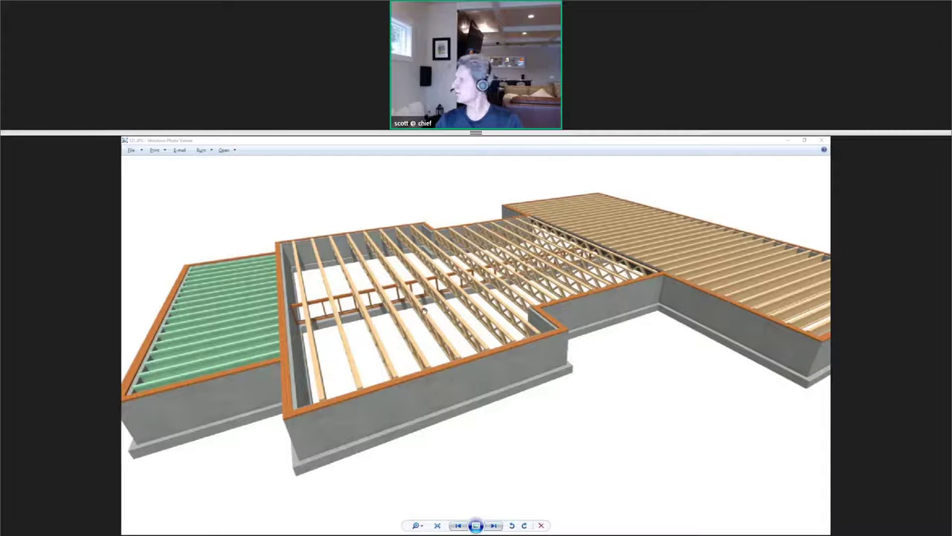
scroll(424, 311, down, 3)
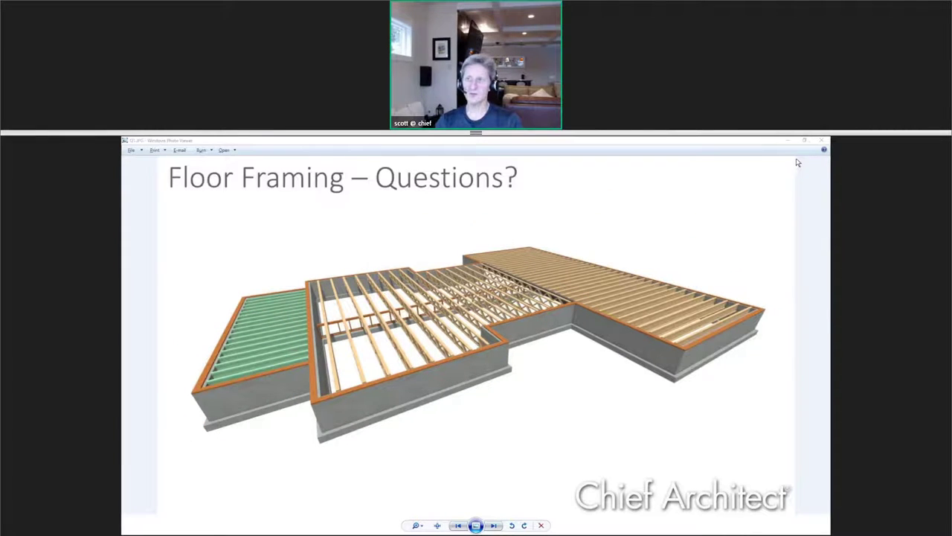
click(795, 167)
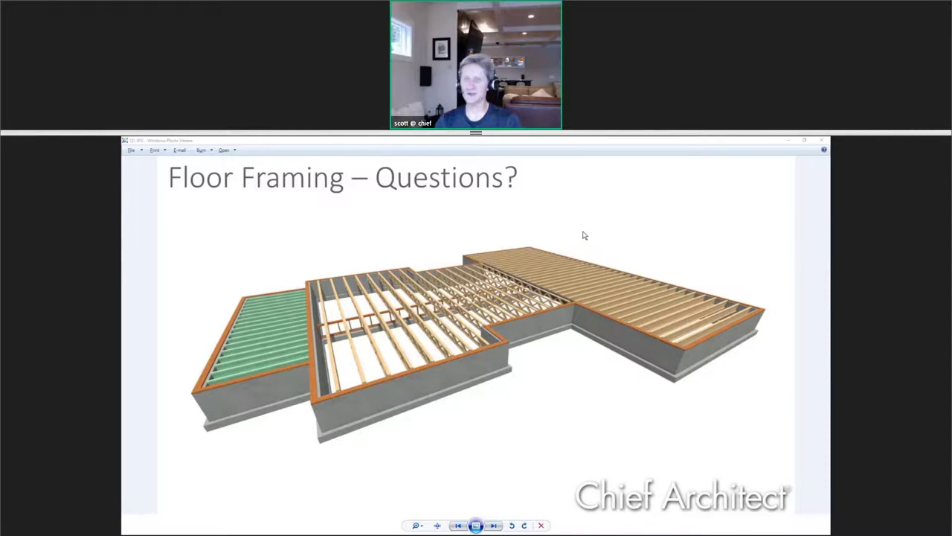
Close the elevation and return to the floor framing plan on floor 0.
key(alt+Tab)
click(377, 160)
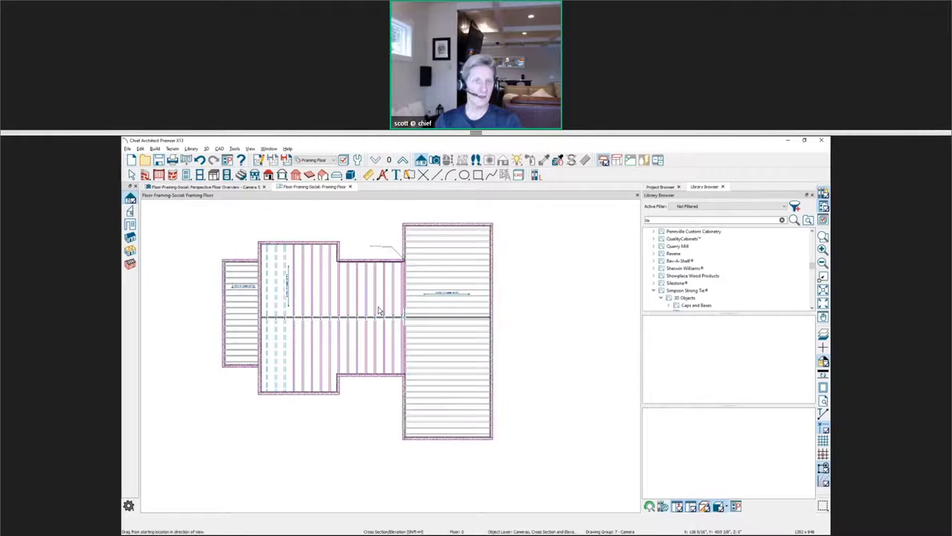
scroll(288, 325, up, 1)
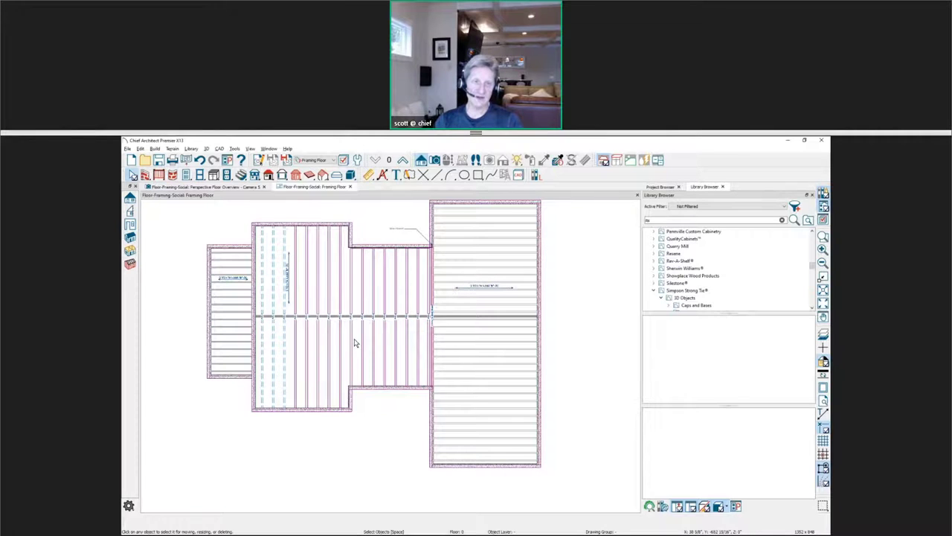
Create a perspective floor overview of floor 0 and view the open-web floor trusses up close.
click(436, 162)
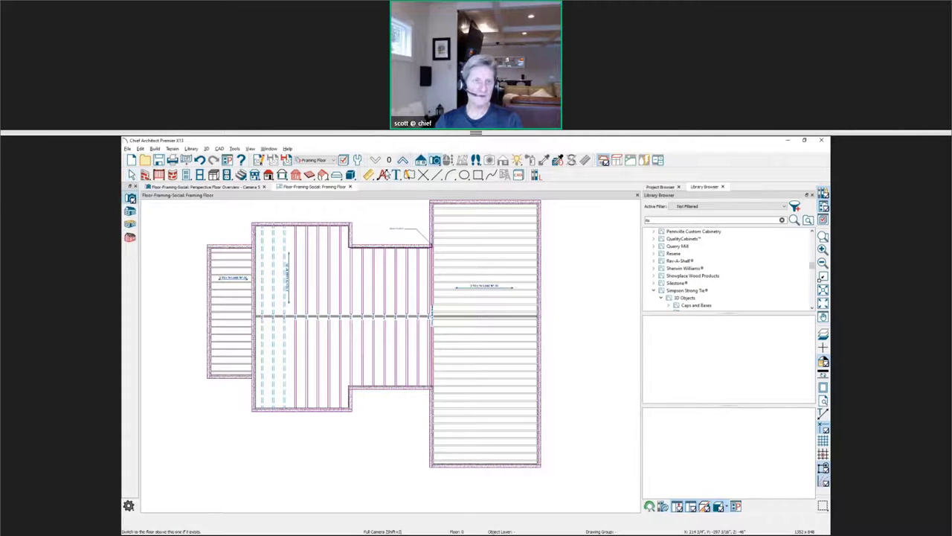
click(132, 225)
drag(258, 293, 346, 353)
scroll(346, 353, up, 3)
scroll(346, 352, up, 2)
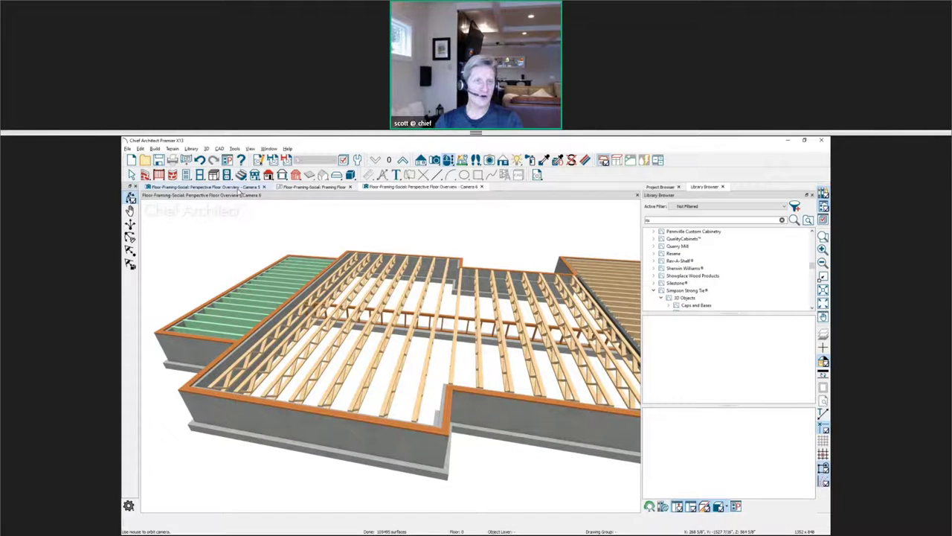
Return to the framing plan and examine the floor structure layers in the main foundation room's specification.
click(312, 188)
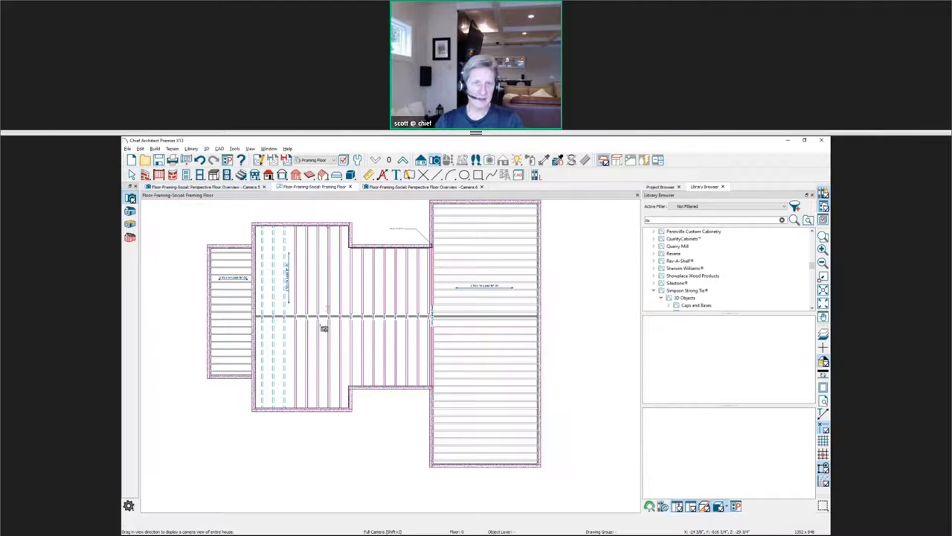
scroll(327, 376, up, 3)
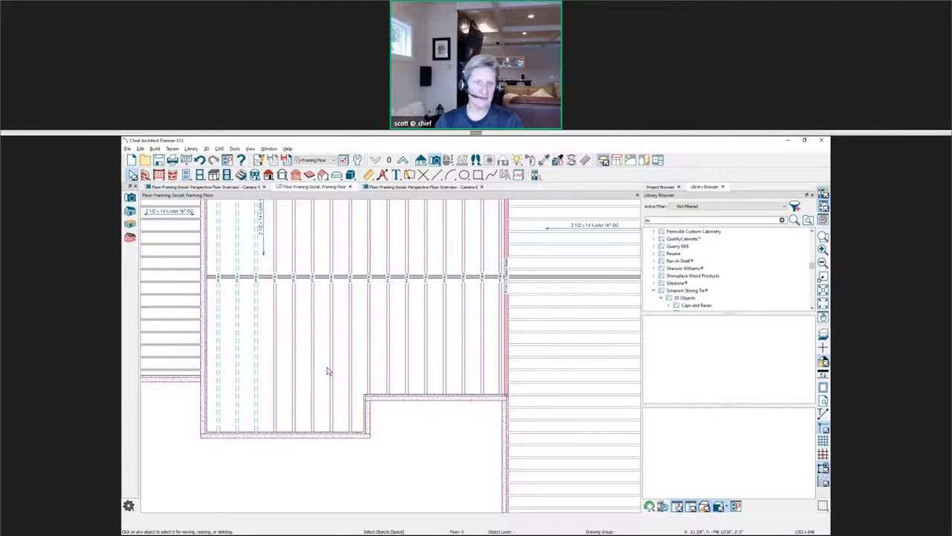
click(321, 369)
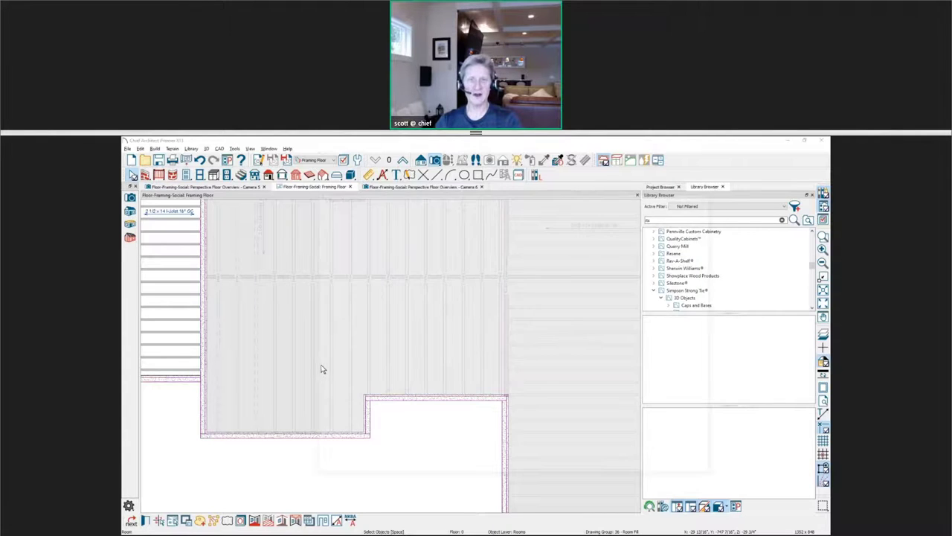
double_click(322, 369)
click(325, 213)
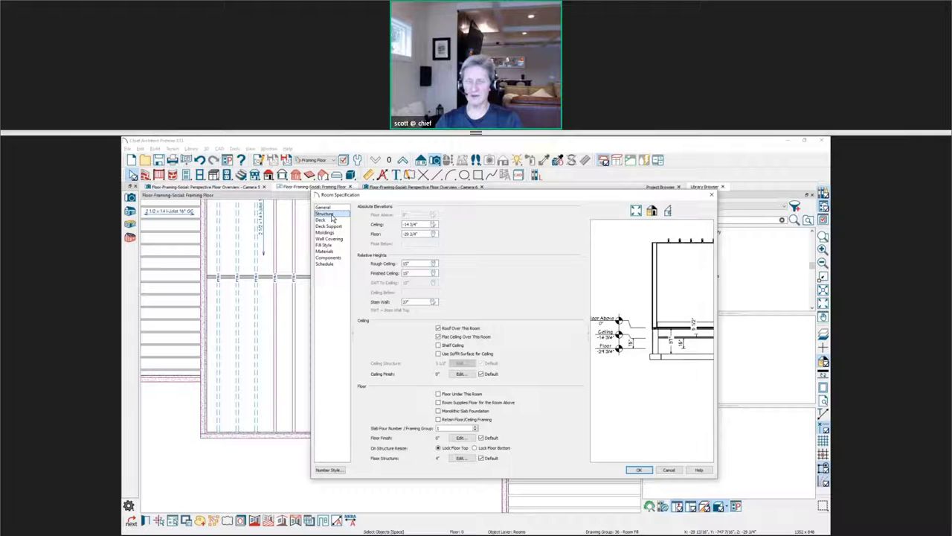
click(462, 457)
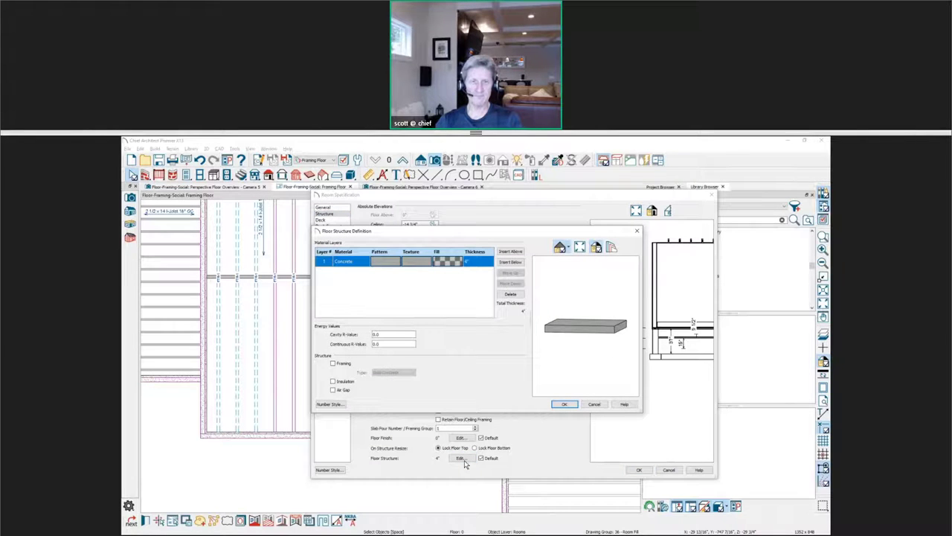
click(564, 404)
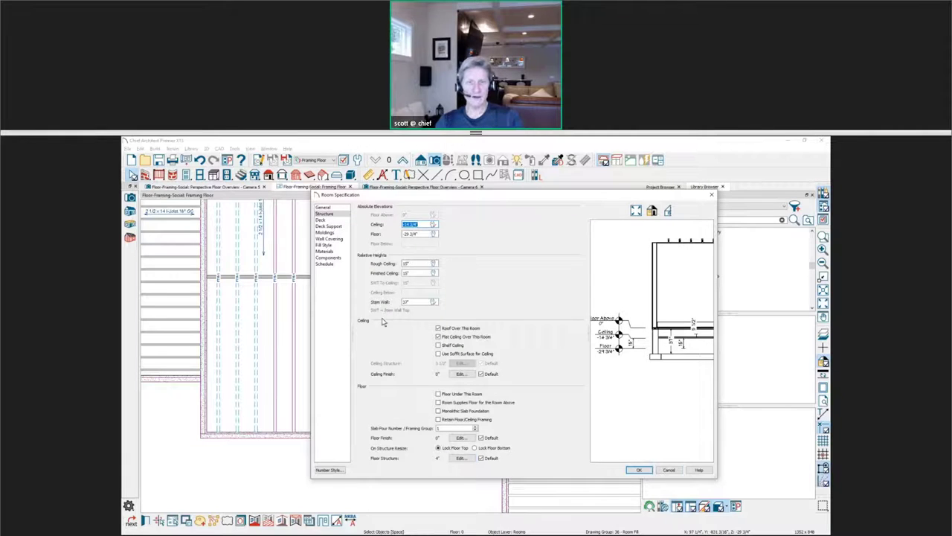
Examine the room's ceiling elevation and the stem wall and footing in the specification's section preview.
click(421, 223)
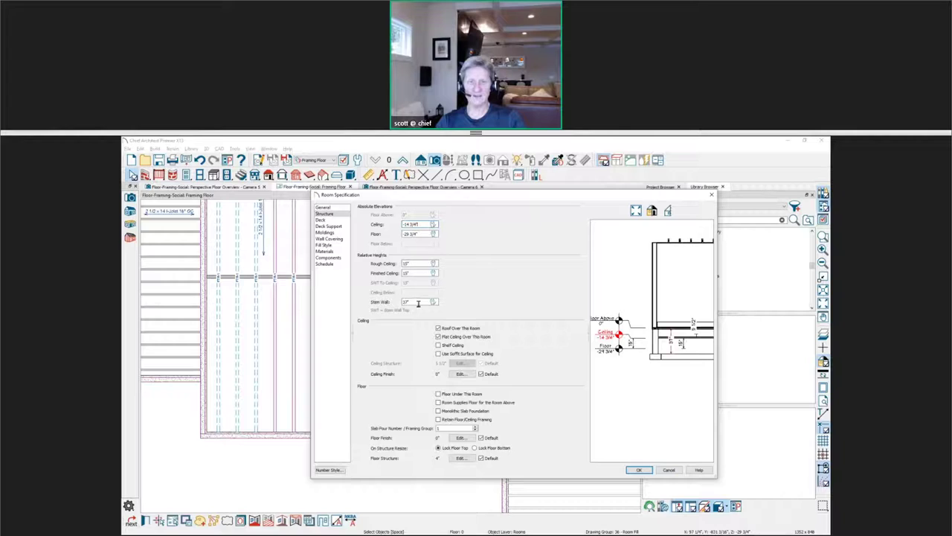
scroll(663, 327, up, 3)
scroll(636, 357, up, 4)
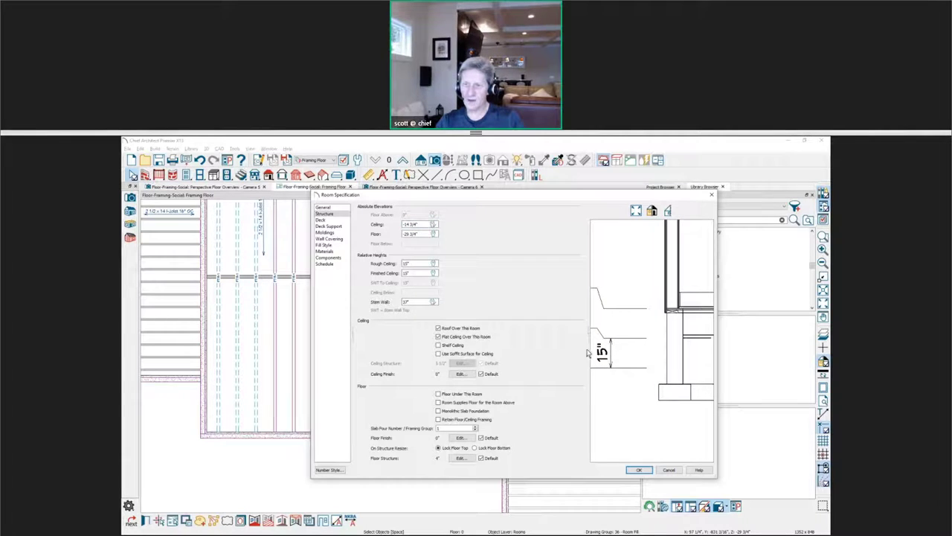
middle_drag(659, 359, 624, 363)
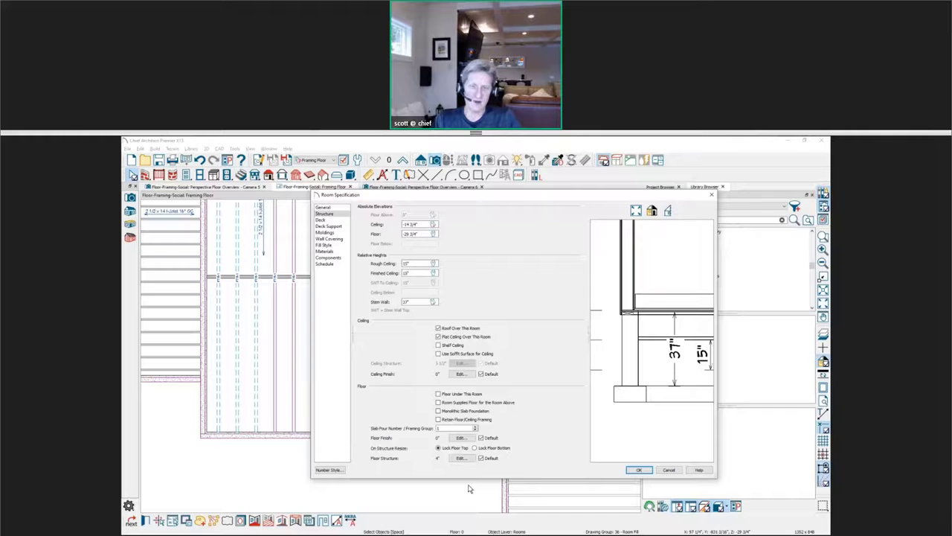
Insert a 14 inch layer below the concrete in the room's floor structure definition.
click(462, 459)
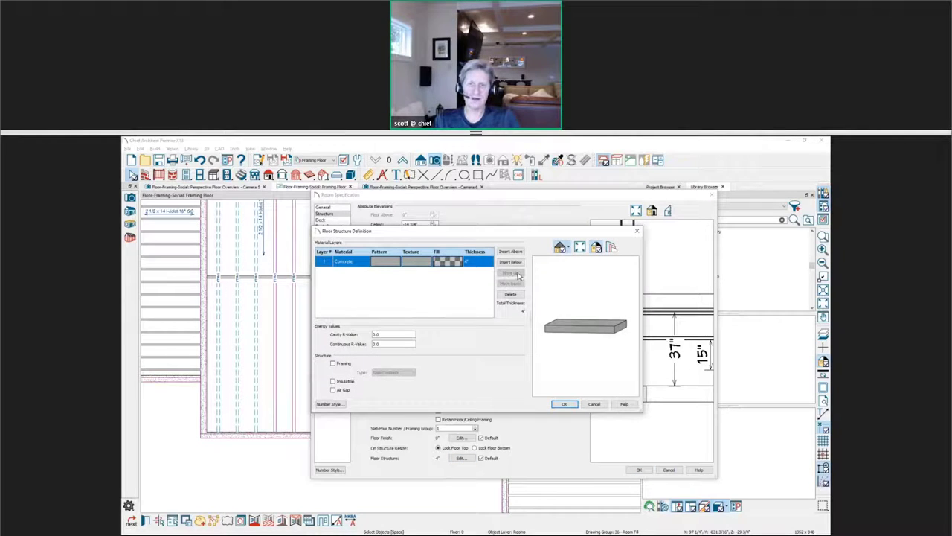
click(510, 262)
click(479, 274)
text(2)
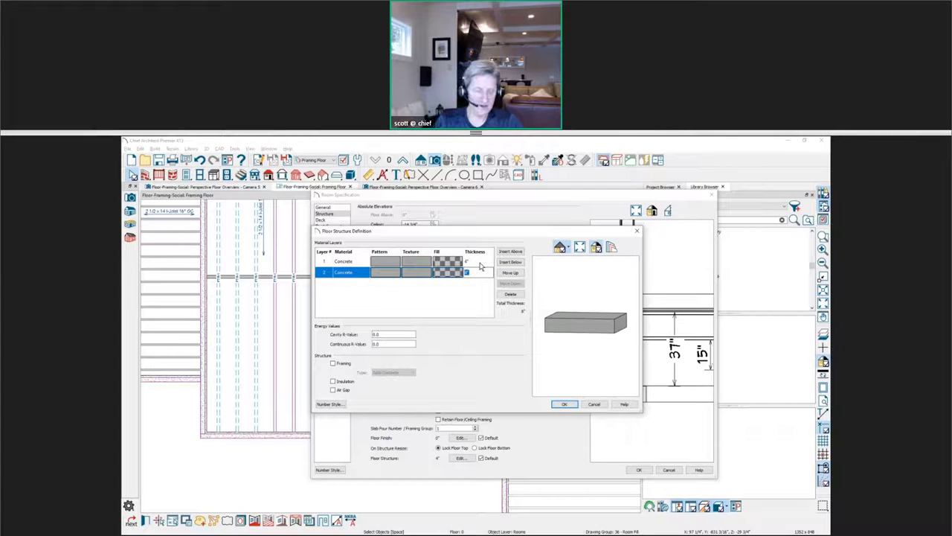
text(4)
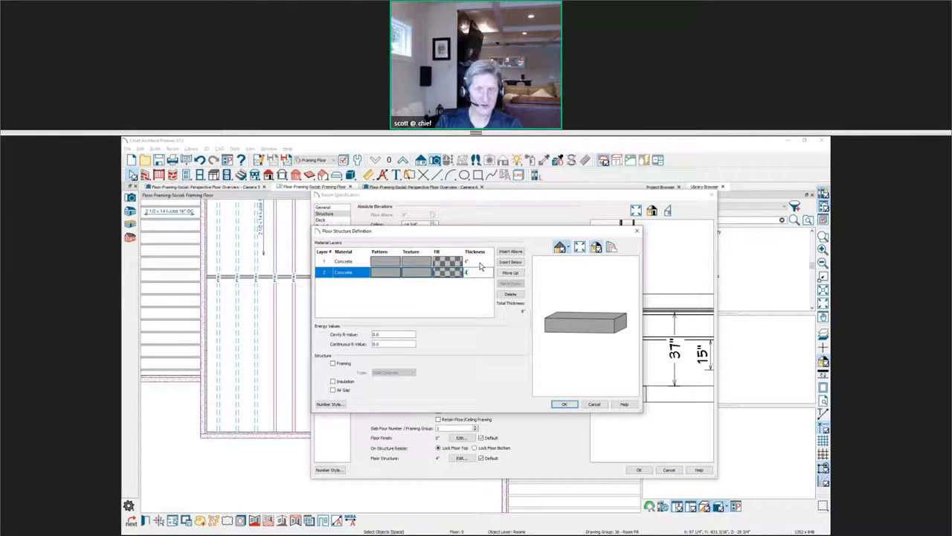
text(14)
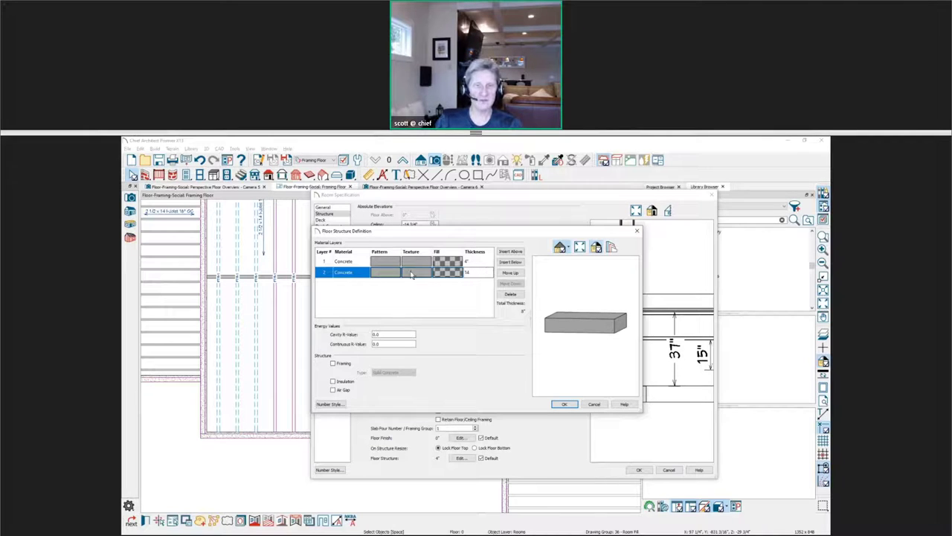
Try Fir Framing as the second floor layer's material, check the section preview, and cancel the room specification.
click(413, 272)
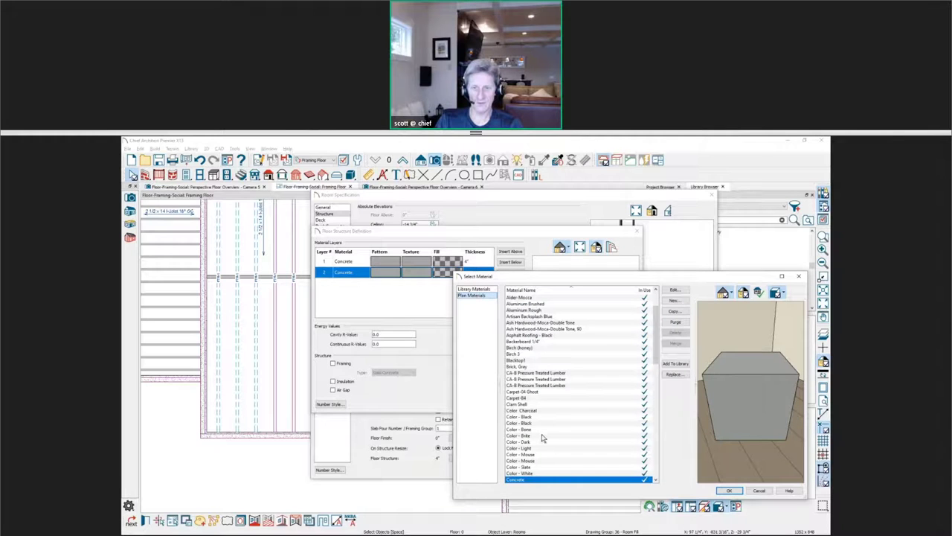
click(543, 303)
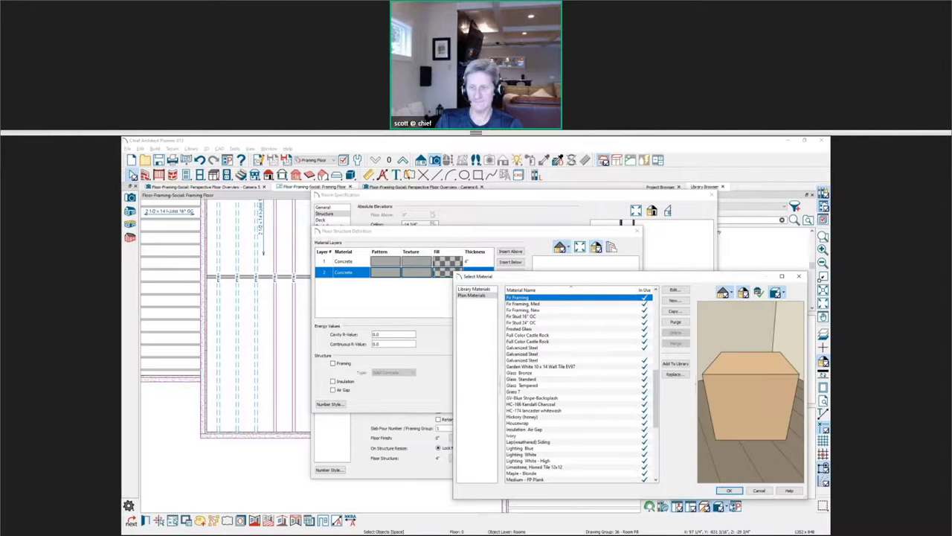
click(729, 491)
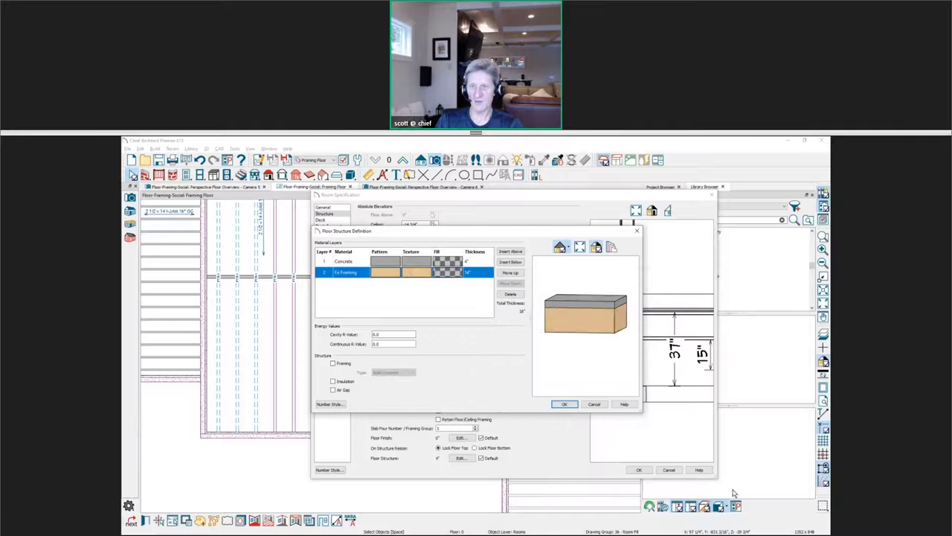
click(564, 404)
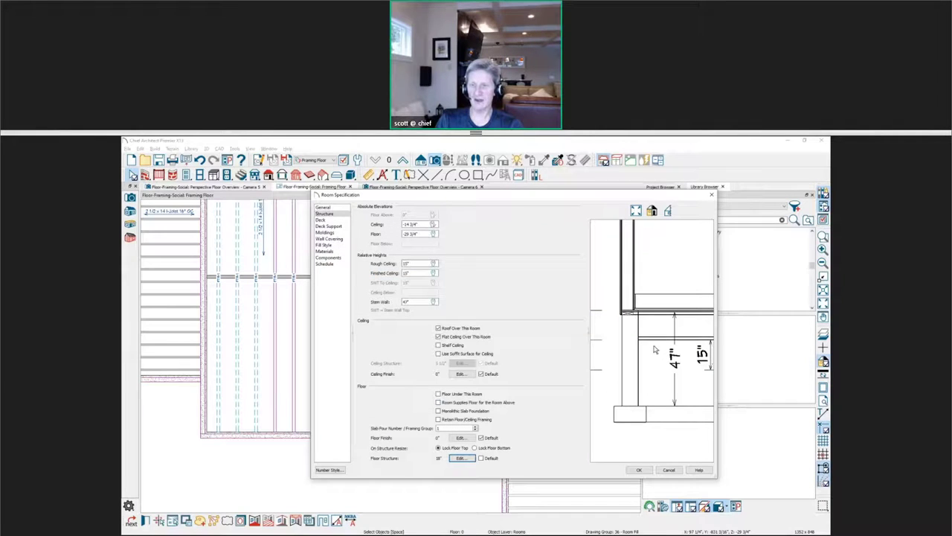
scroll(654, 314, up, 2)
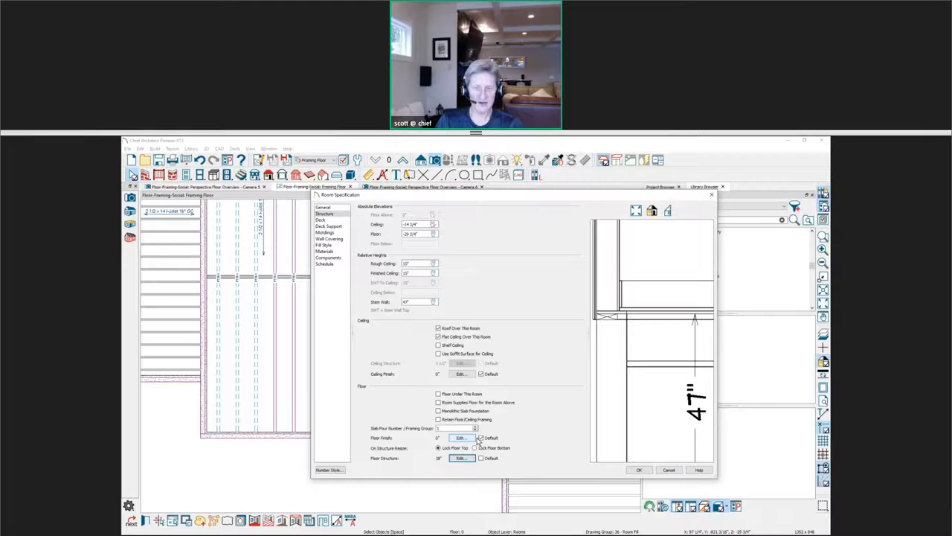
click(669, 469)
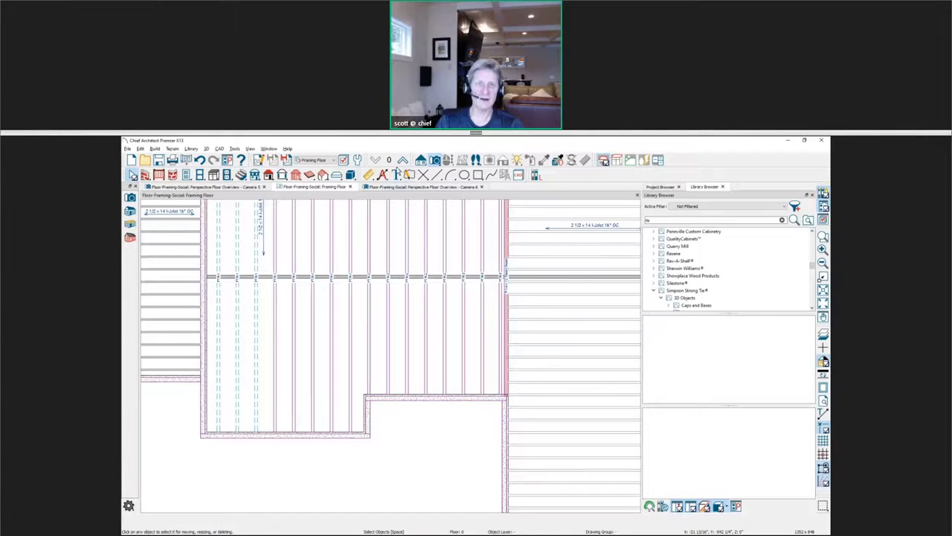
Inspect the floor trusses and foundation from another angle in the perspective overview, and return to the framing plan.
key(ctrl+Tab)
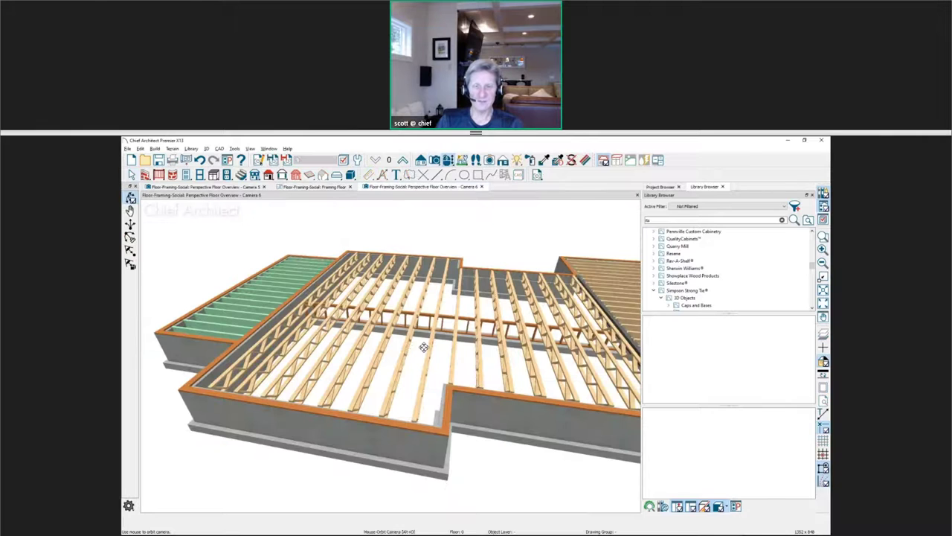
drag(413, 351, 467, 342)
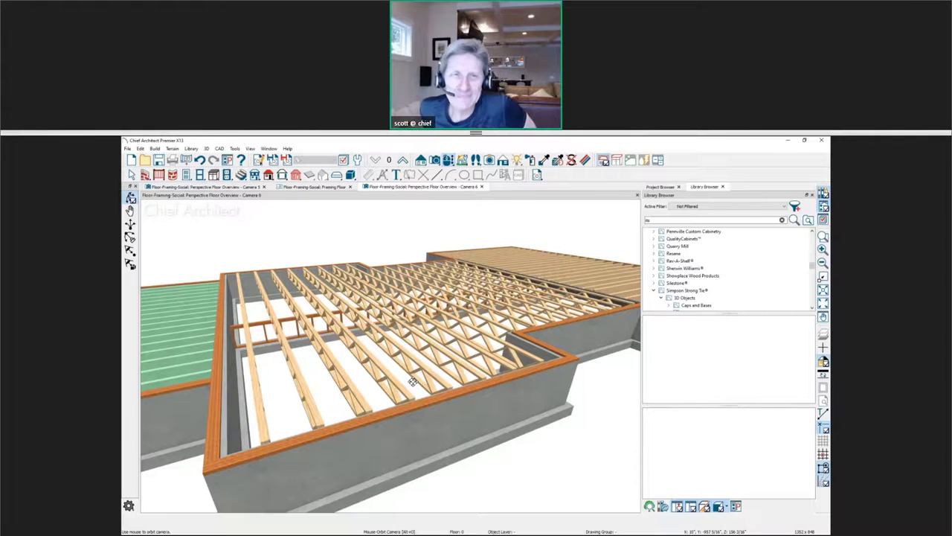
click(292, 187)
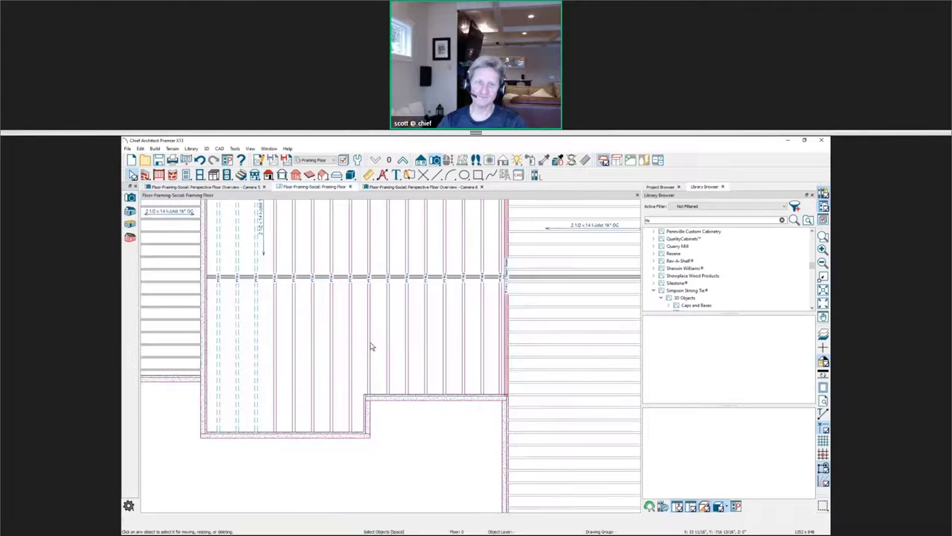
Examine the main foundation room's floor elevation and its stem wall in the specification's section preview.
click(378, 346)
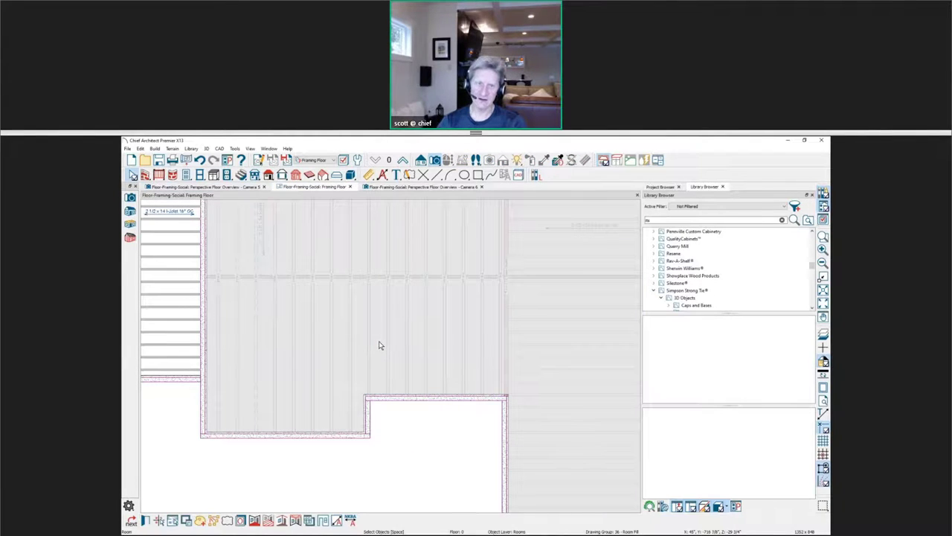
double_click(380, 344)
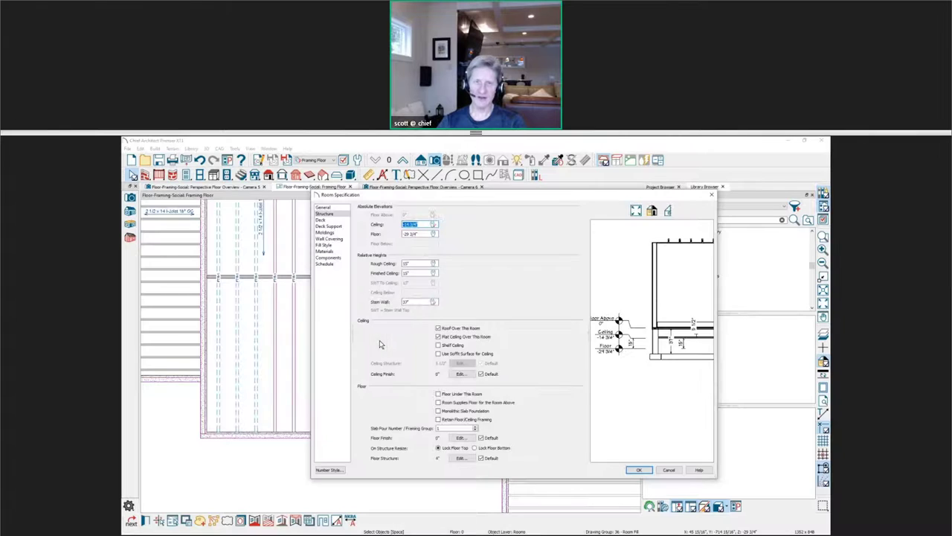
click(425, 235)
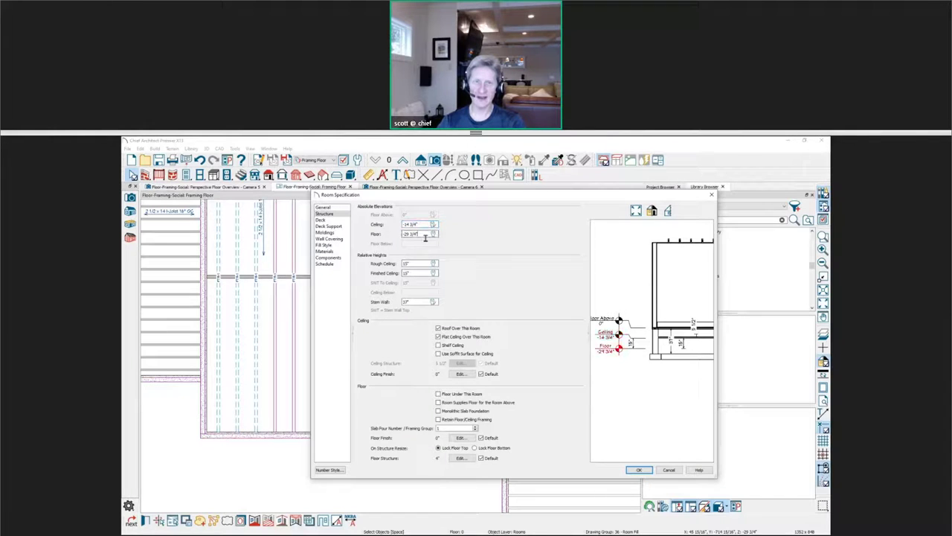
scroll(656, 329, up, 3)
scroll(654, 328, up, 2)
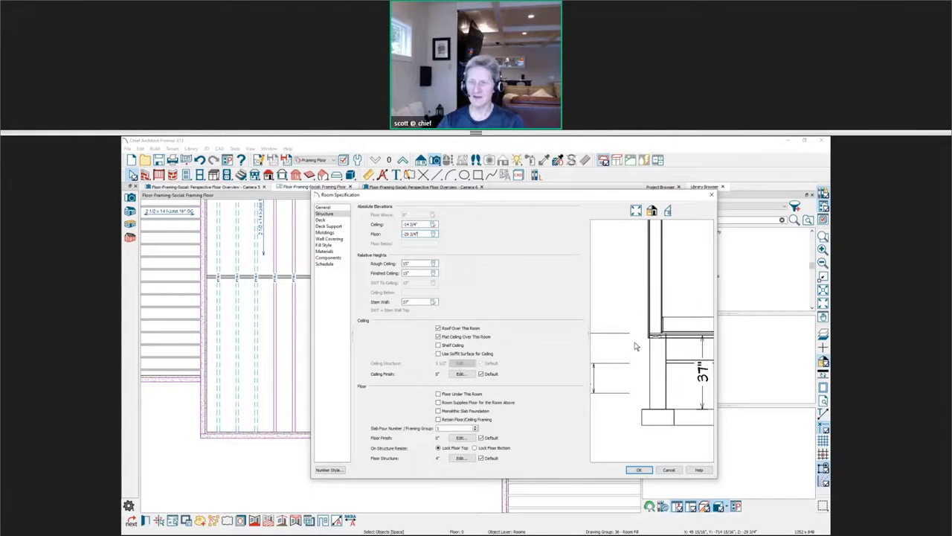
middle_drag(655, 353, 623, 349)
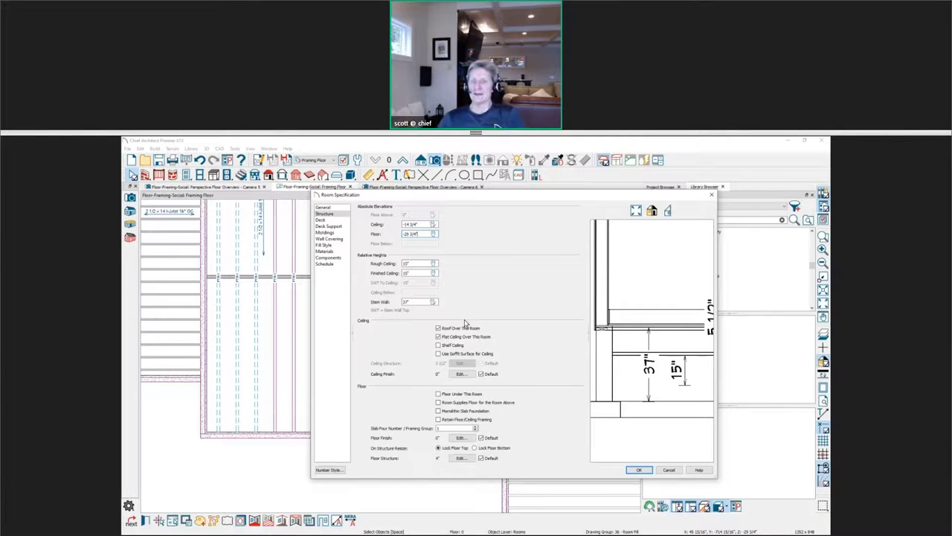
Try a floor elevation of -34 inches for the foundation room, check the stem wall preview, and cancel the specification.
drag(403, 233, 431, 234)
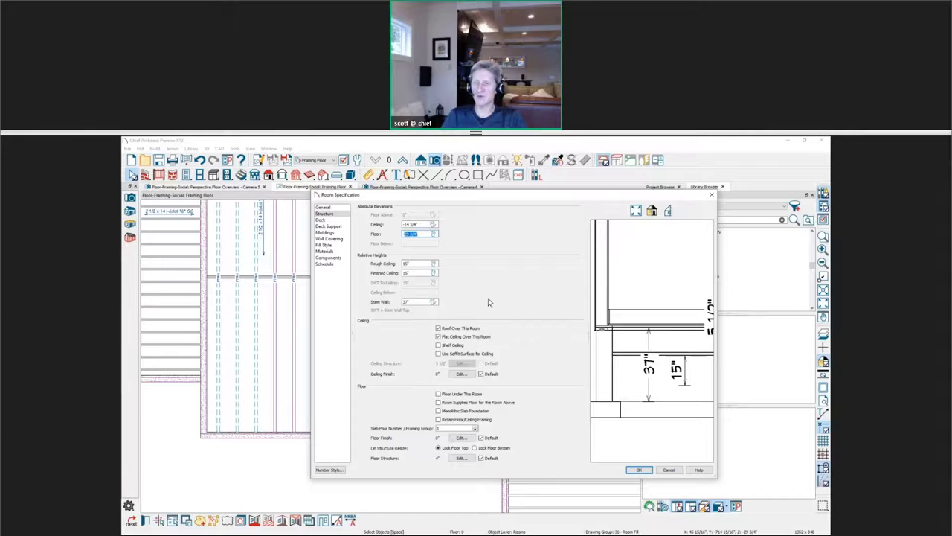
click(423, 234)
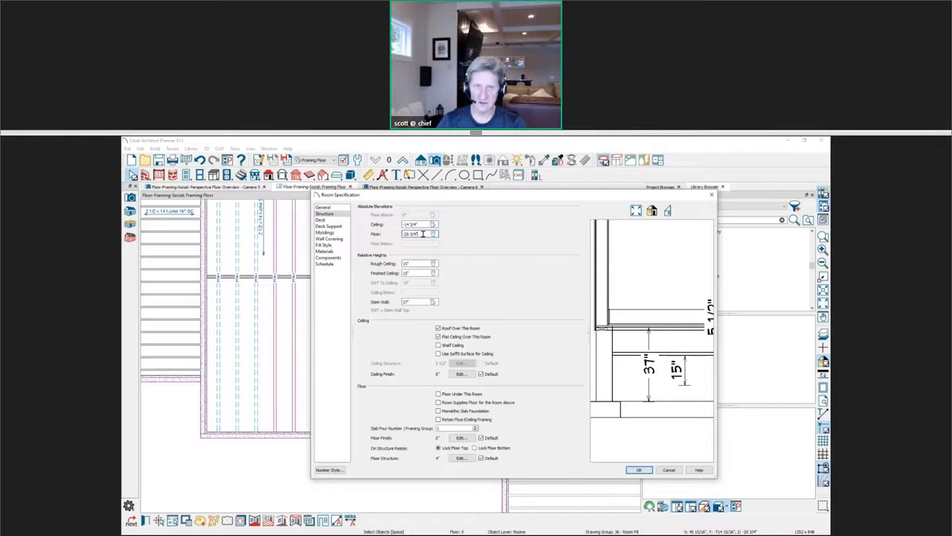
key(BackSpace)
key(BackSpace)
key(BackSpace)
key(BackSpace)
key(BackSpace)
key(BackSpace)
text(4)
key(BackSpace)
key(BackSpace)
text(34)
key(Tab)
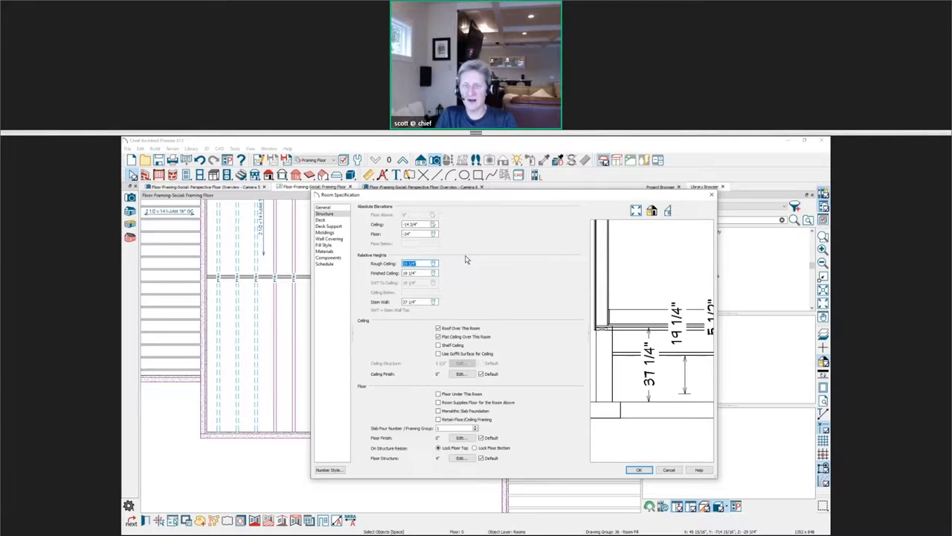
click(669, 470)
Examine the platform intersection settings and 3D preview in the specification of the middle section's lower foundation wall.
scroll(416, 437, down, 3)
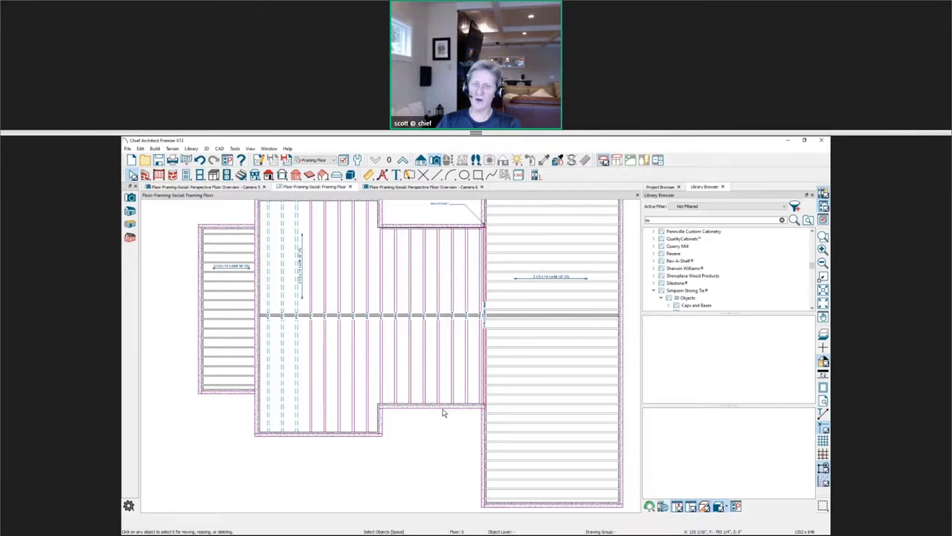
double_click(442, 408)
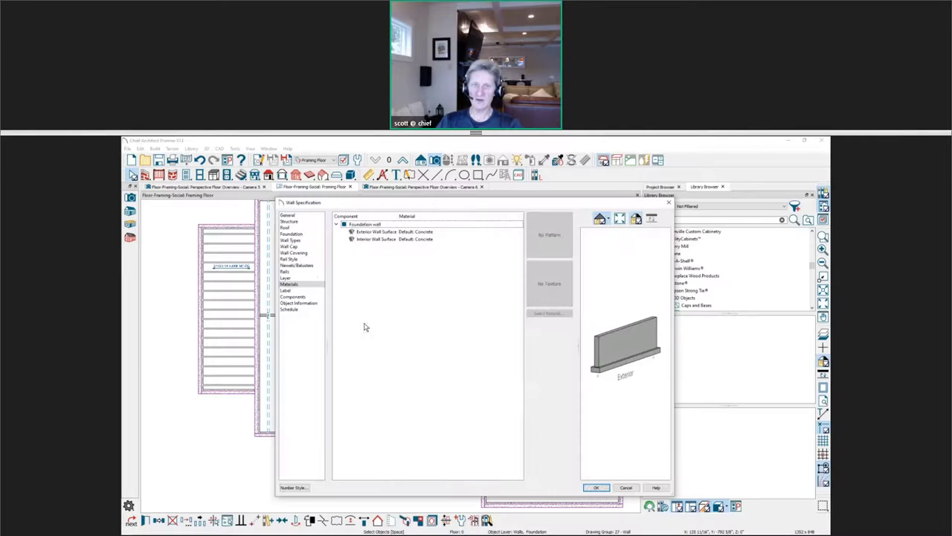
click(289, 221)
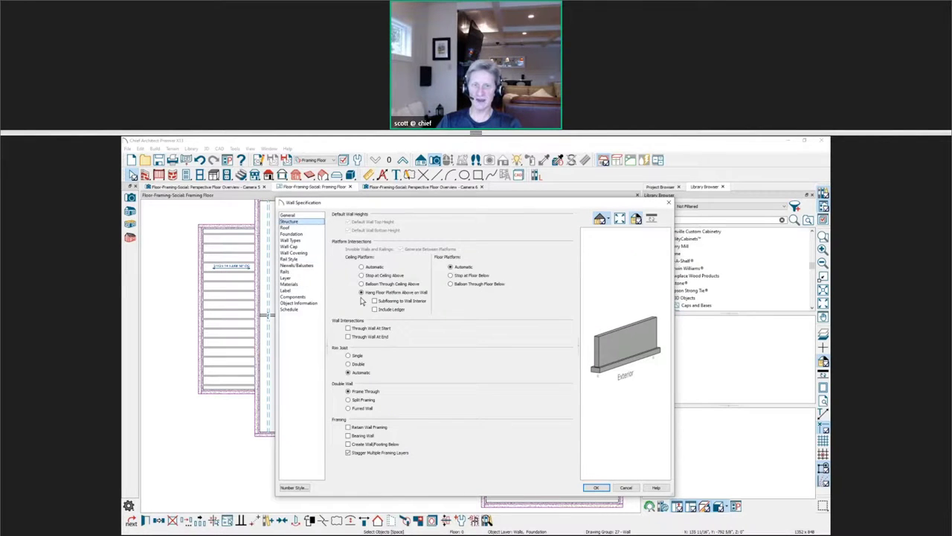
drag(596, 340, 653, 344)
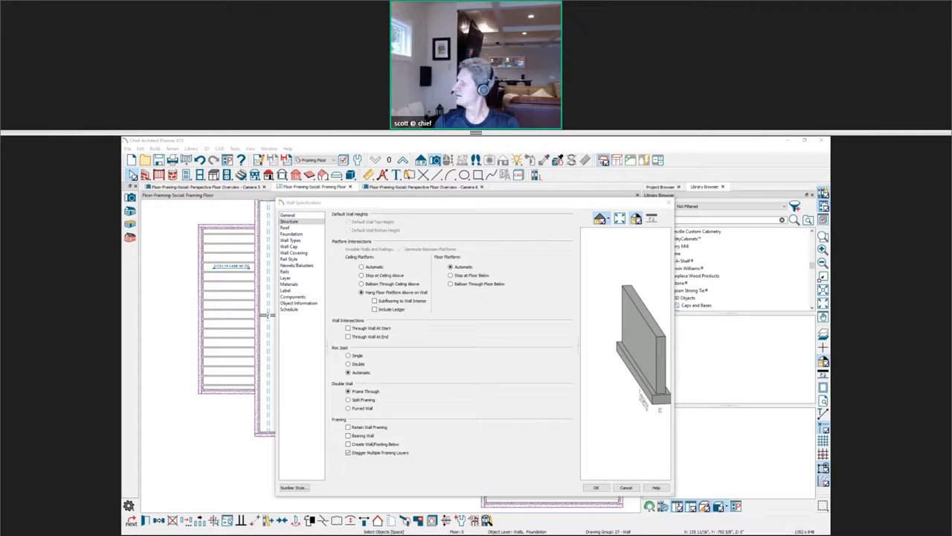
Switch to the web browser, open Live Webinars & Training from the Chief Architect home page, and show the Virtual Training promo image.
key(alt+Tab)
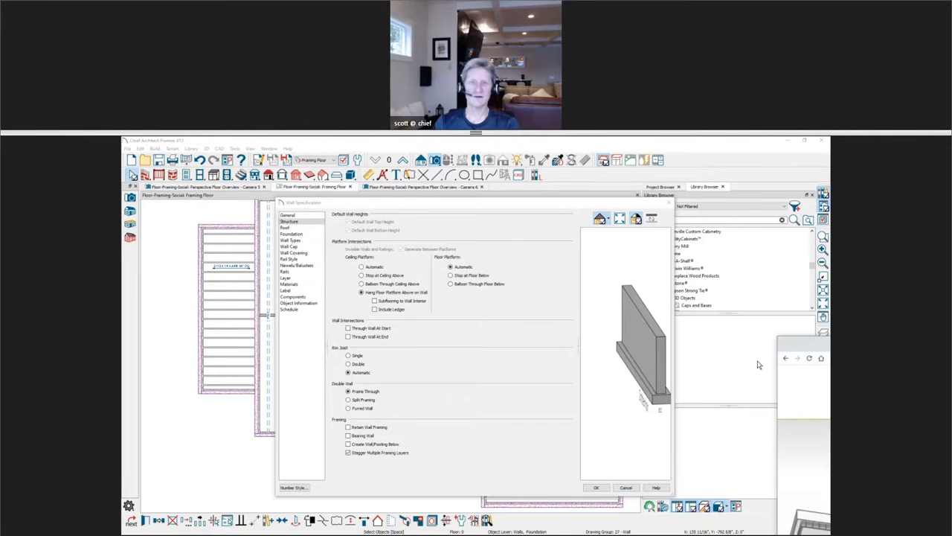
double_click(469, 331)
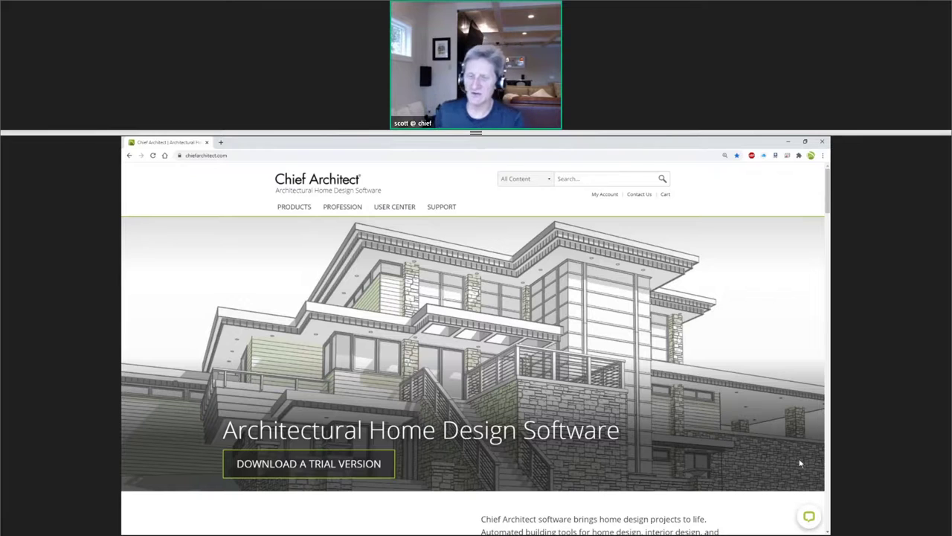
scroll(694, 415, down, 3)
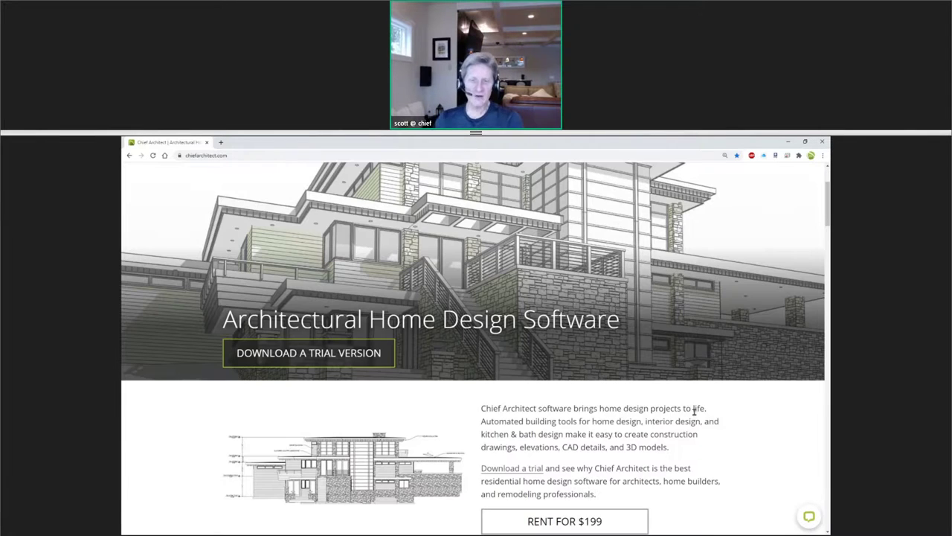
scroll(651, 403, down, 8)
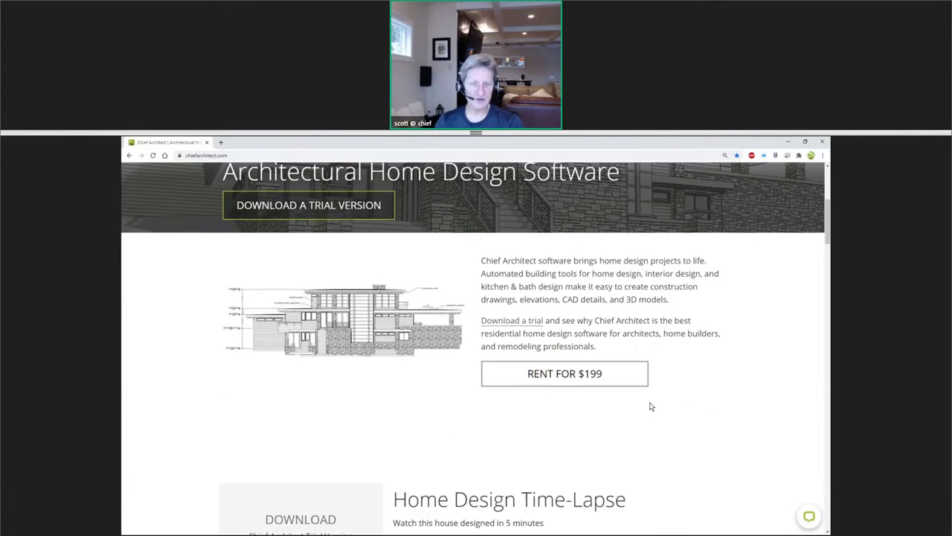
scroll(404, 473, down, 2)
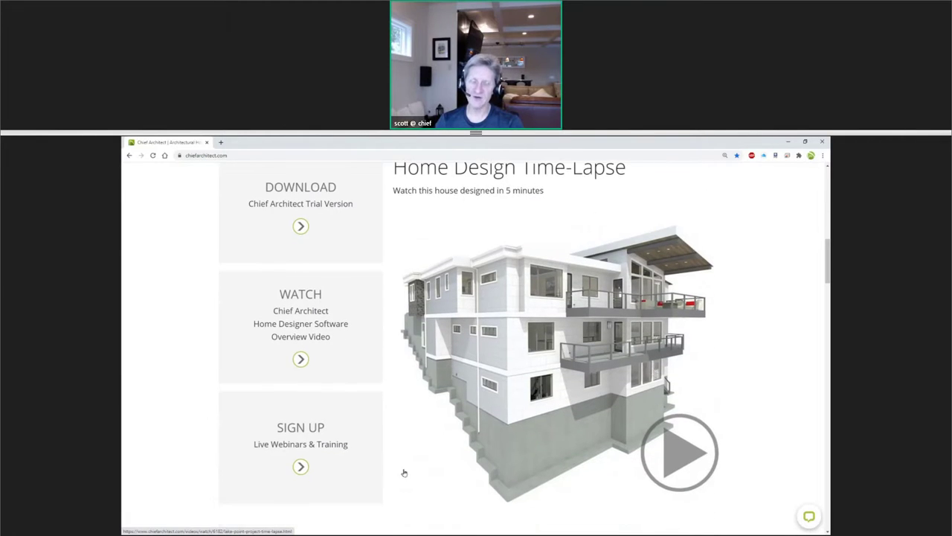
click(332, 448)
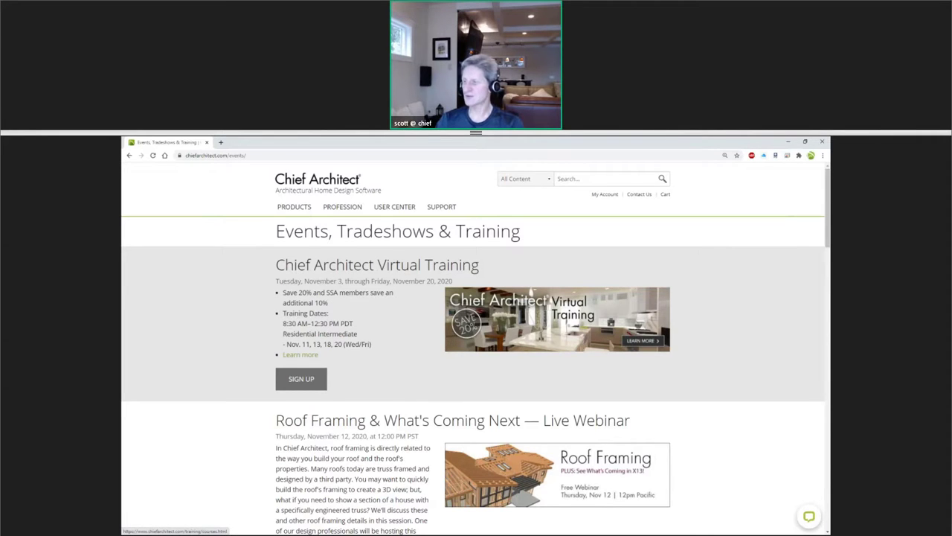
key(Return)
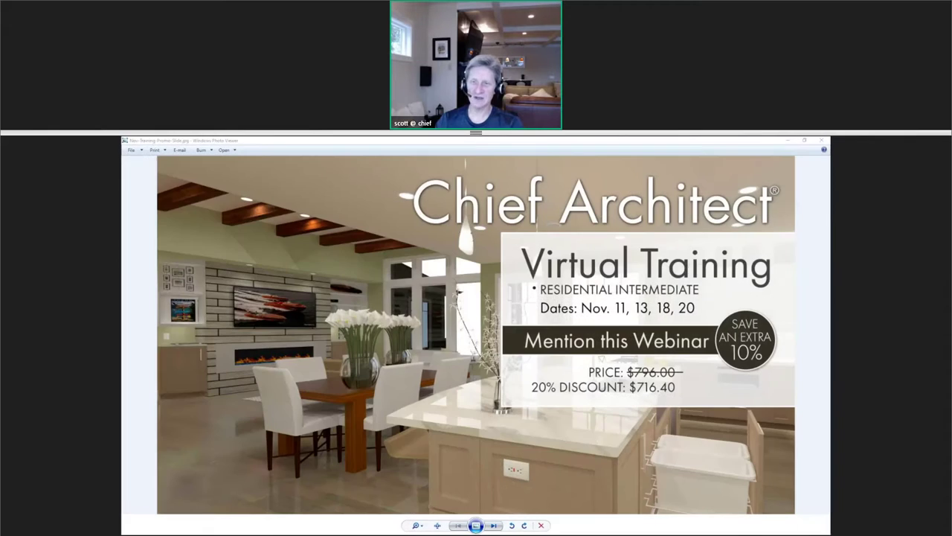